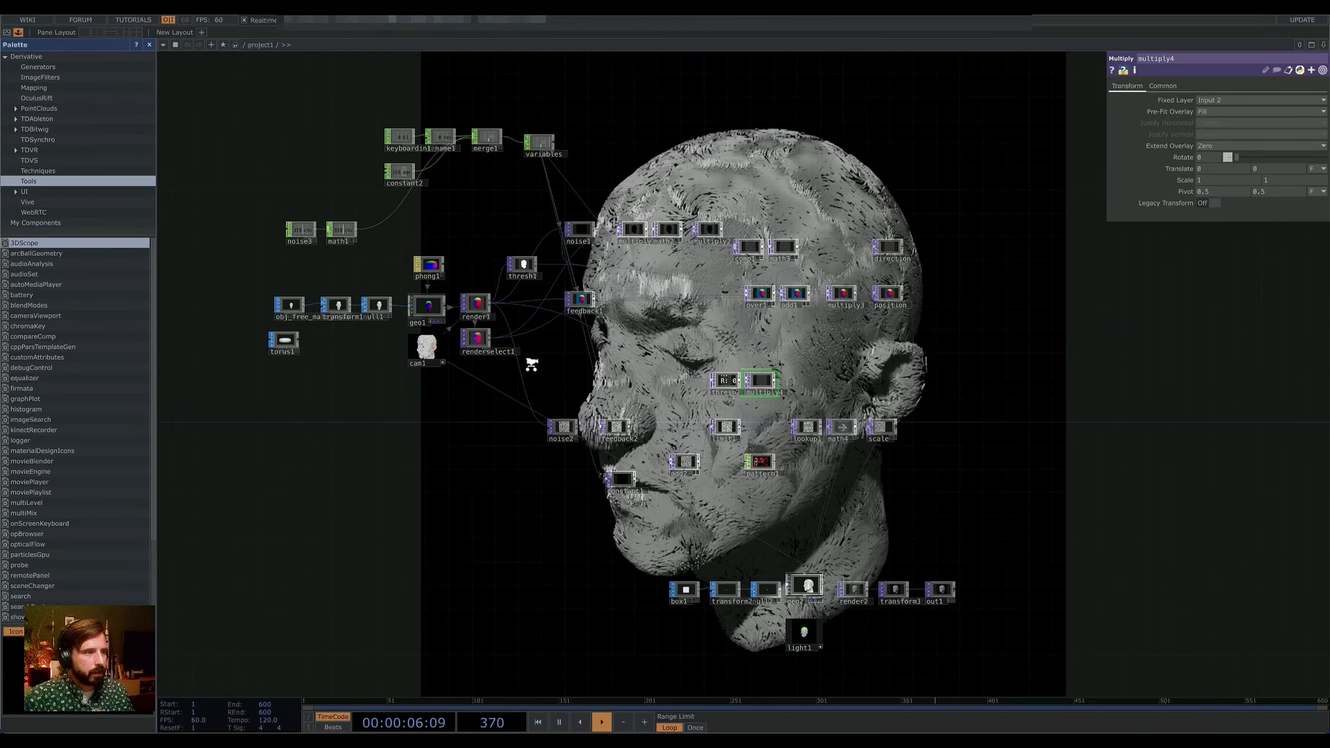
Step: Examine the finished network, from the head geometry and render nodes to the noise, feedback, direction and position chains
{"action": "scroll", "coordinate": [531, 365], "scroll_direction": "up", "scroll_amount": 5}
{"action": "left_click_drag", "start_coordinate": [531, 365], "coordinate": [787, 440]}
{"action": "left_click_drag", "start_coordinate": [628, 543], "coordinate": [524, 539]}
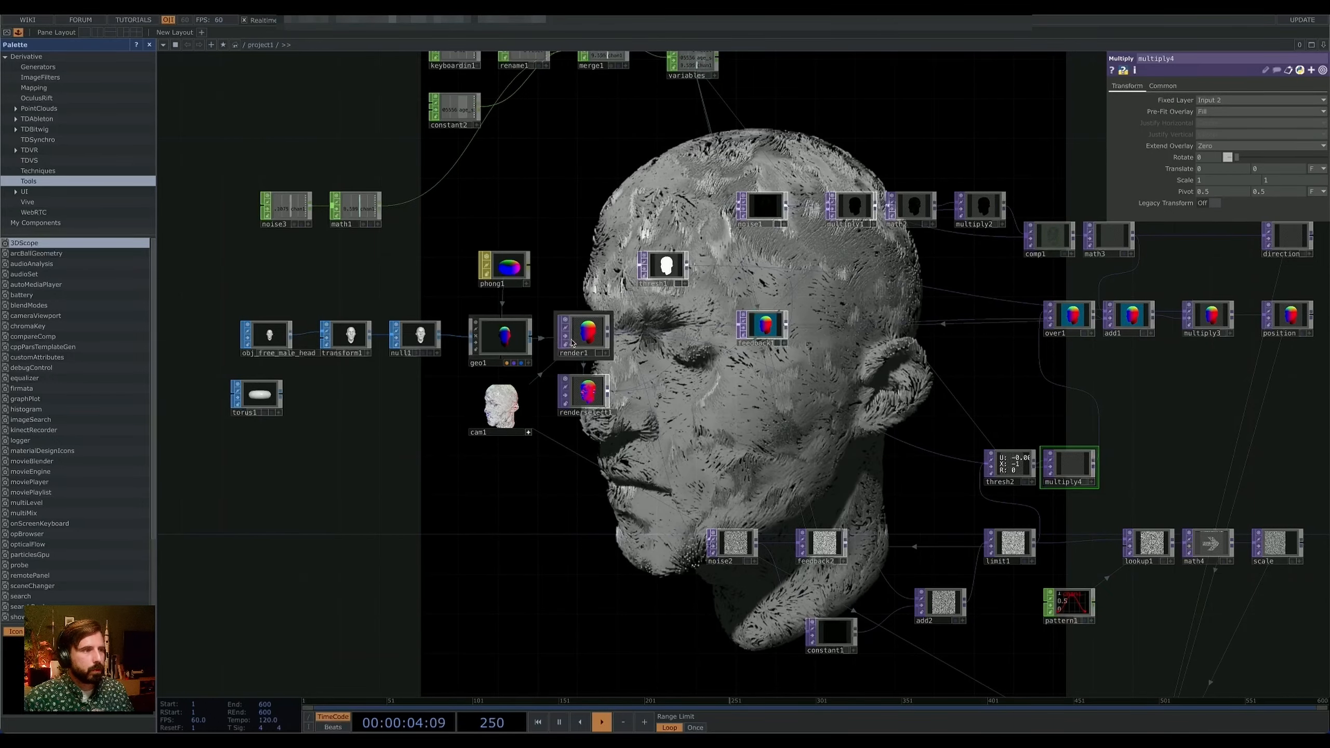
{"action": "scroll", "coordinate": [585, 333], "scroll_direction": "up", "scroll_amount": 8}
{"action": "left_click_drag", "start_coordinate": [930, 465], "coordinate": [1197, 416]}
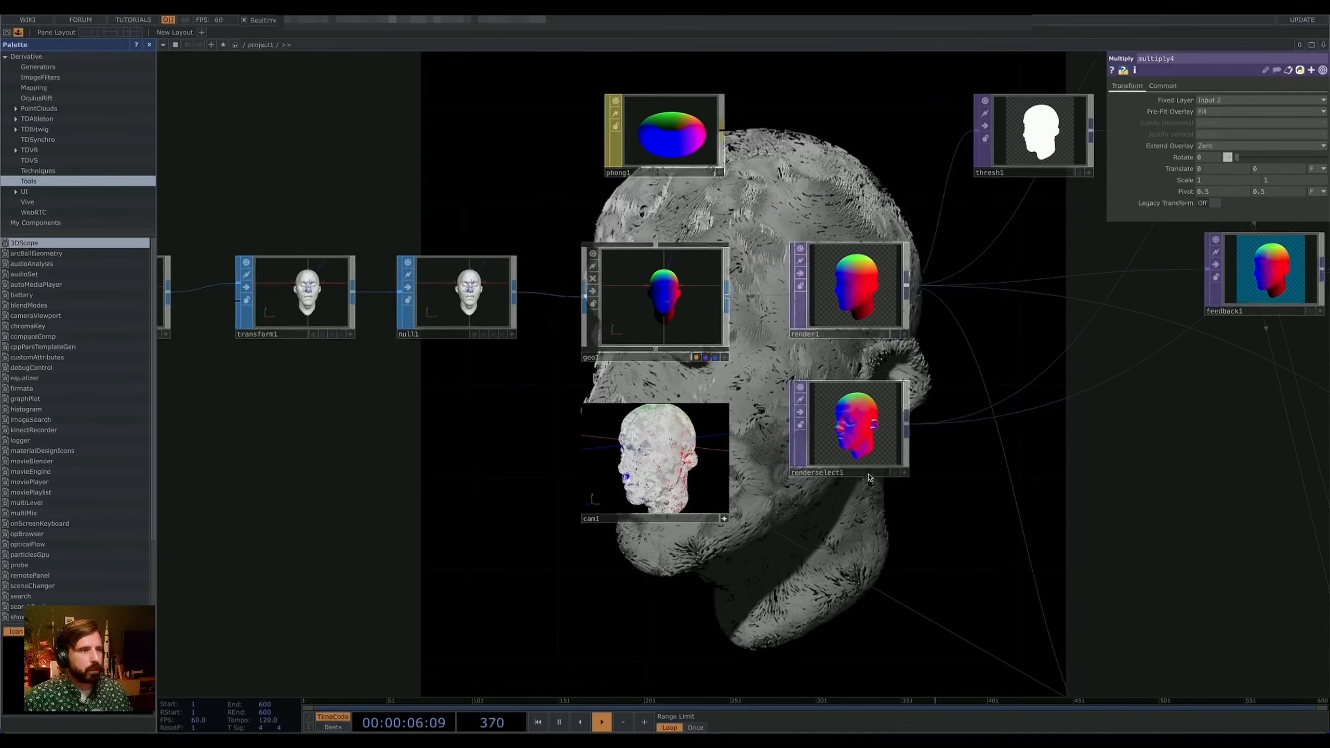
{"action": "scroll", "coordinate": [820, 492], "scroll_direction": "down", "scroll_amount": 1}
{"action": "left_click_drag", "start_coordinate": [510, 435], "coordinate": [622, 479]}
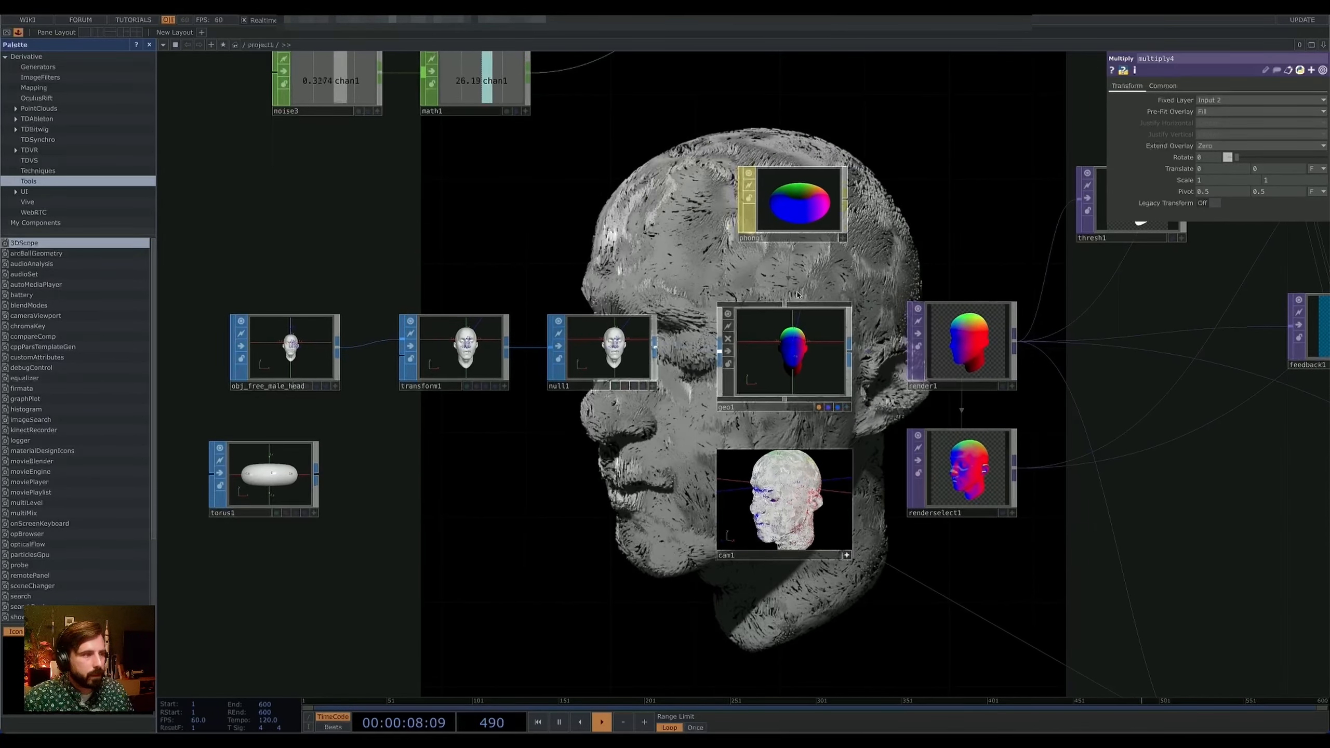
{"action": "left_click_drag", "start_coordinate": [470, 505], "coordinate": [341, 515]}
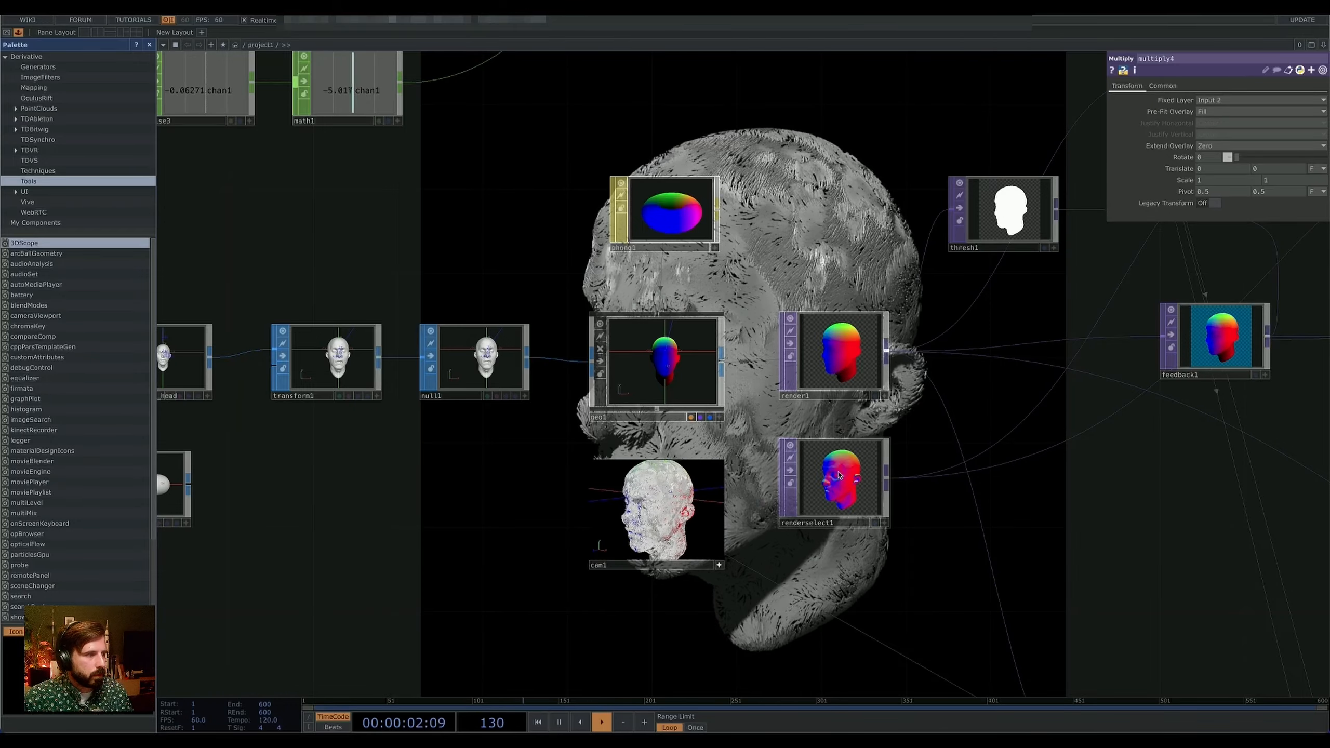
{"action": "left_click_drag", "start_coordinate": [1047, 495], "coordinate": [556, 498]}
{"action": "scroll", "coordinate": [557, 498], "scroll_direction": "down", "scroll_amount": 3}
{"action": "left_click_drag", "start_coordinate": [645, 294], "coordinate": [512, 295]}
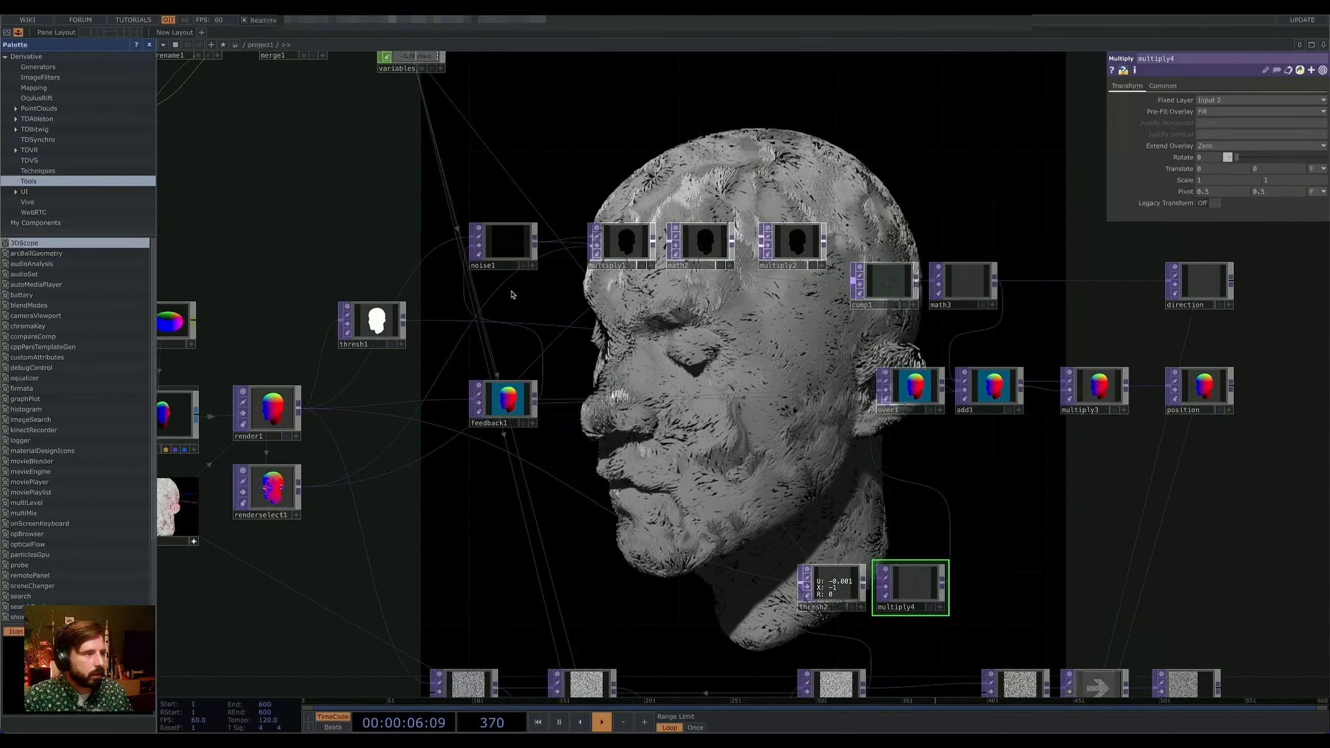
{"action": "left_click_drag", "start_coordinate": [727, 442], "coordinate": [703, 493]}
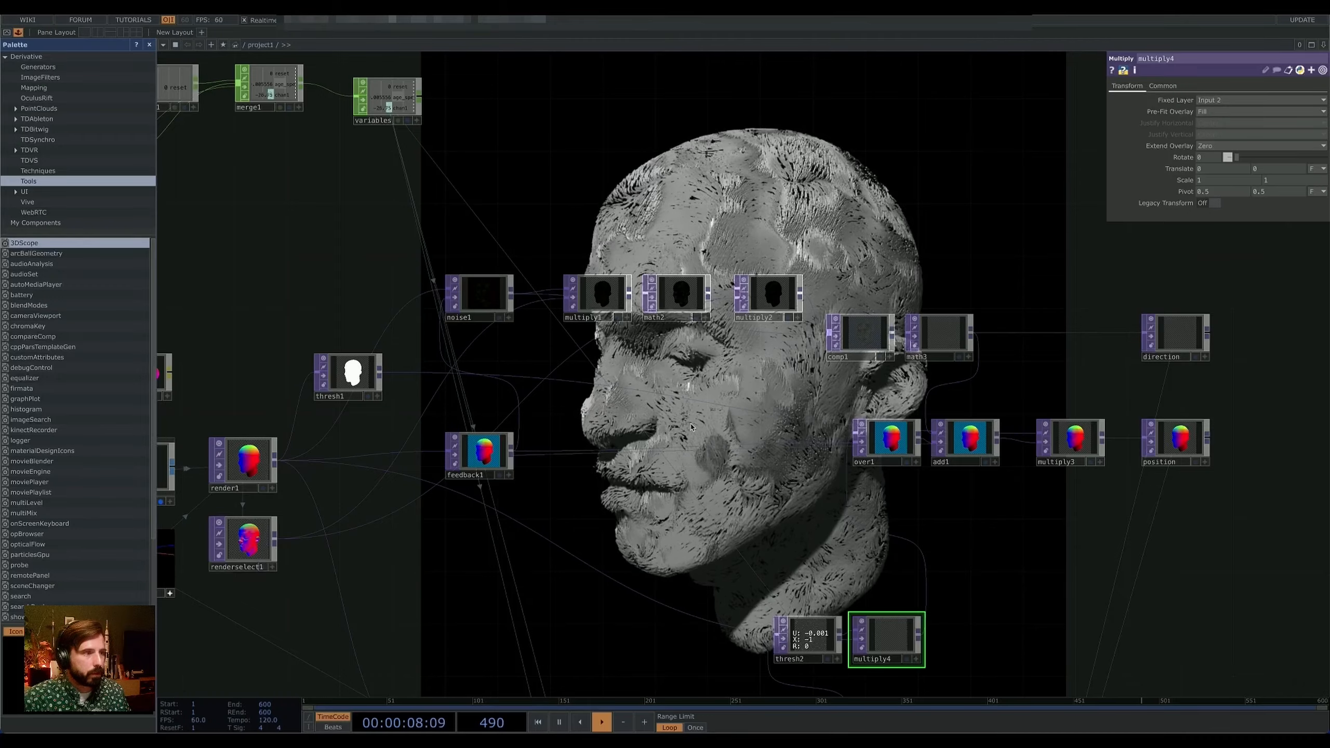
Step: Inspect the geometry, camera and render nodes, including the head as seen through cam1
{"action": "left_click_drag", "start_coordinate": [188, 642], "coordinate": [475, 535]}
{"action": "scroll", "coordinate": [434, 543], "scroll_direction": "up", "scroll_amount": 3}
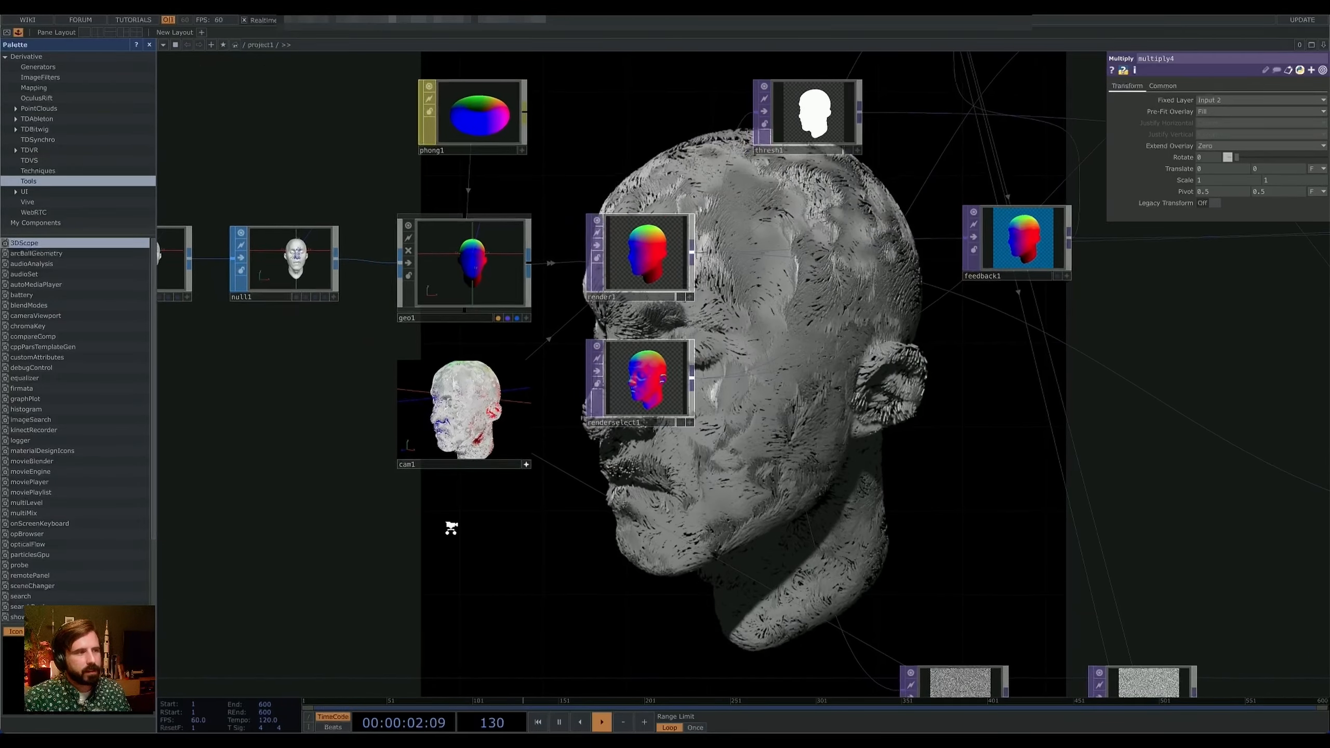
{"action": "scroll", "coordinate": [452, 529], "scroll_direction": "up", "scroll_amount": 3}
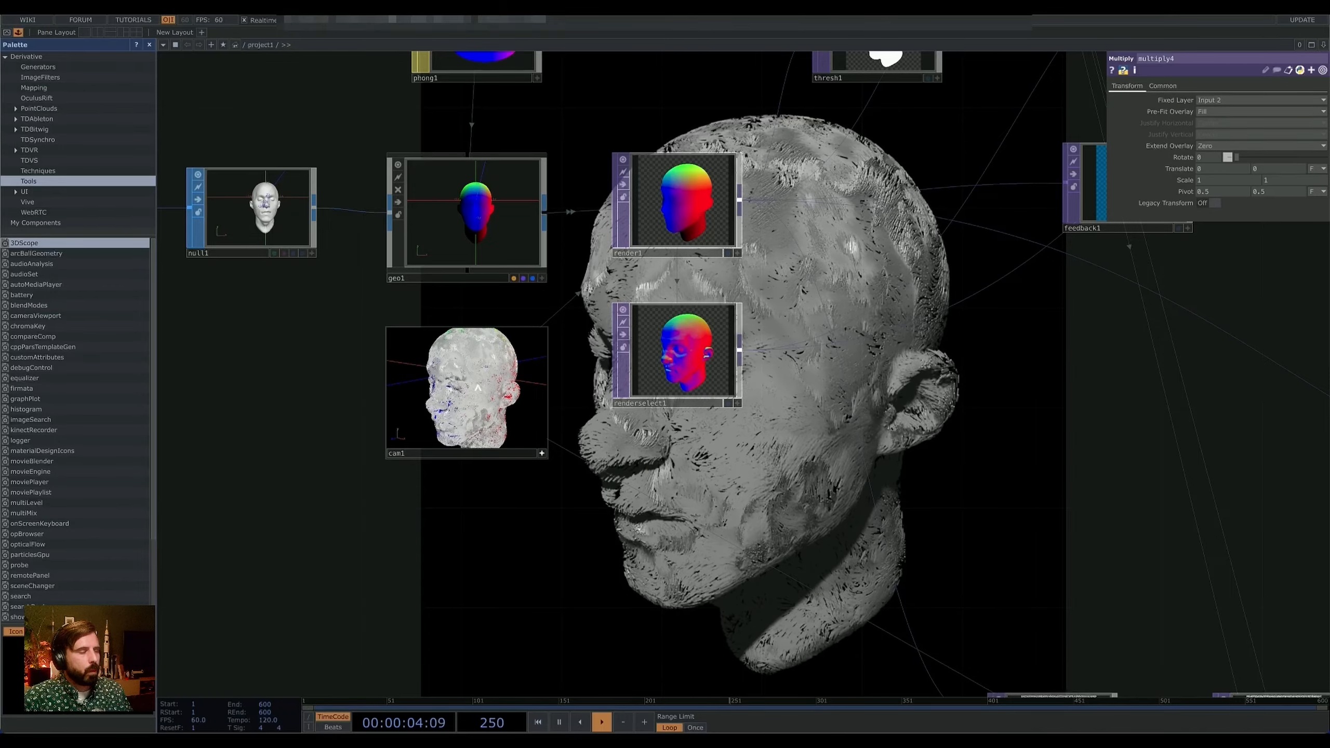
{"action": "scroll", "coordinate": [475, 394], "scroll_direction": "up", "scroll_amount": 5}
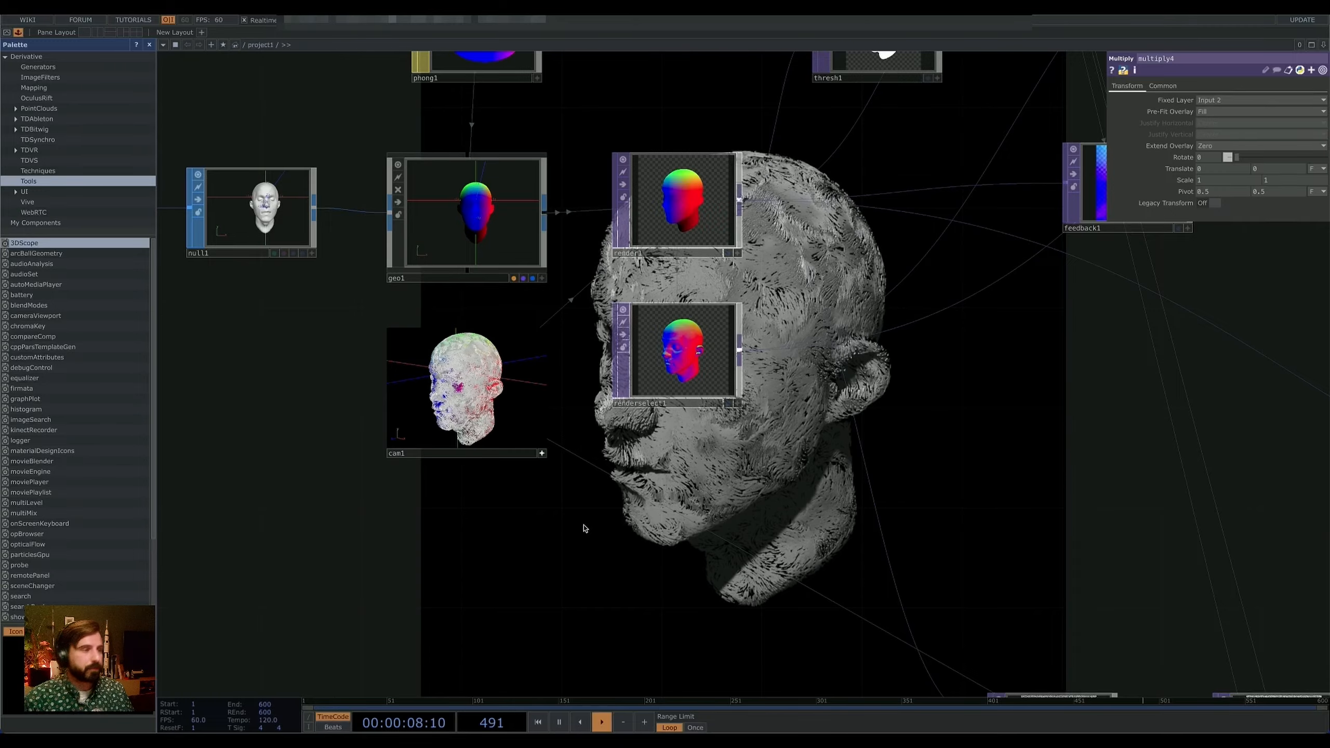
Step: Delete all nodes from the project1 network to leave it empty
{"action": "scroll", "coordinate": [630, 533], "scroll_direction": "down", "scroll_amount": 2}
{"action": "scroll", "coordinate": [630, 534], "scroll_direction": "down", "scroll_amount": 4}
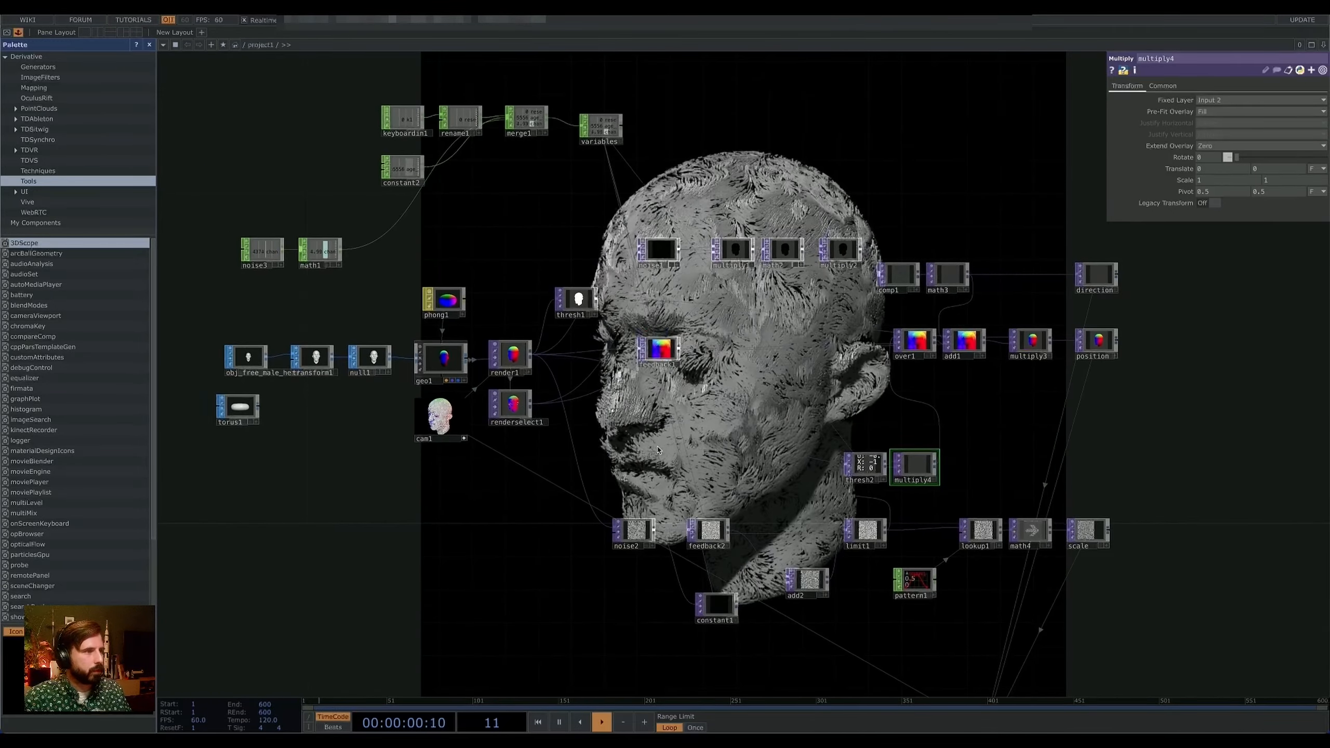
{"action": "scroll", "coordinate": [694, 445], "scroll_direction": "down", "scroll_amount": 3}
{"action": "scroll", "coordinate": [678, 440], "scroll_direction": "down", "scroll_amount": 2}
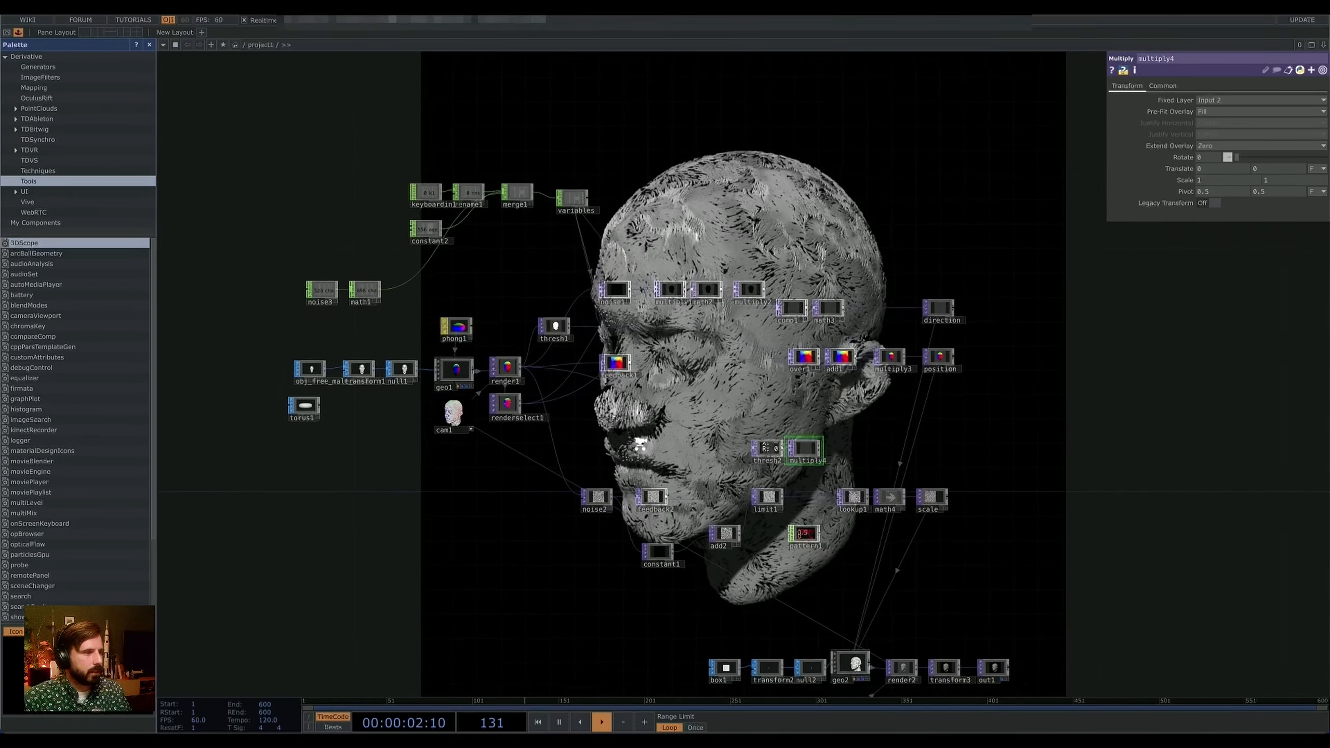
{"action": "key", "text": "ctrl+a"}
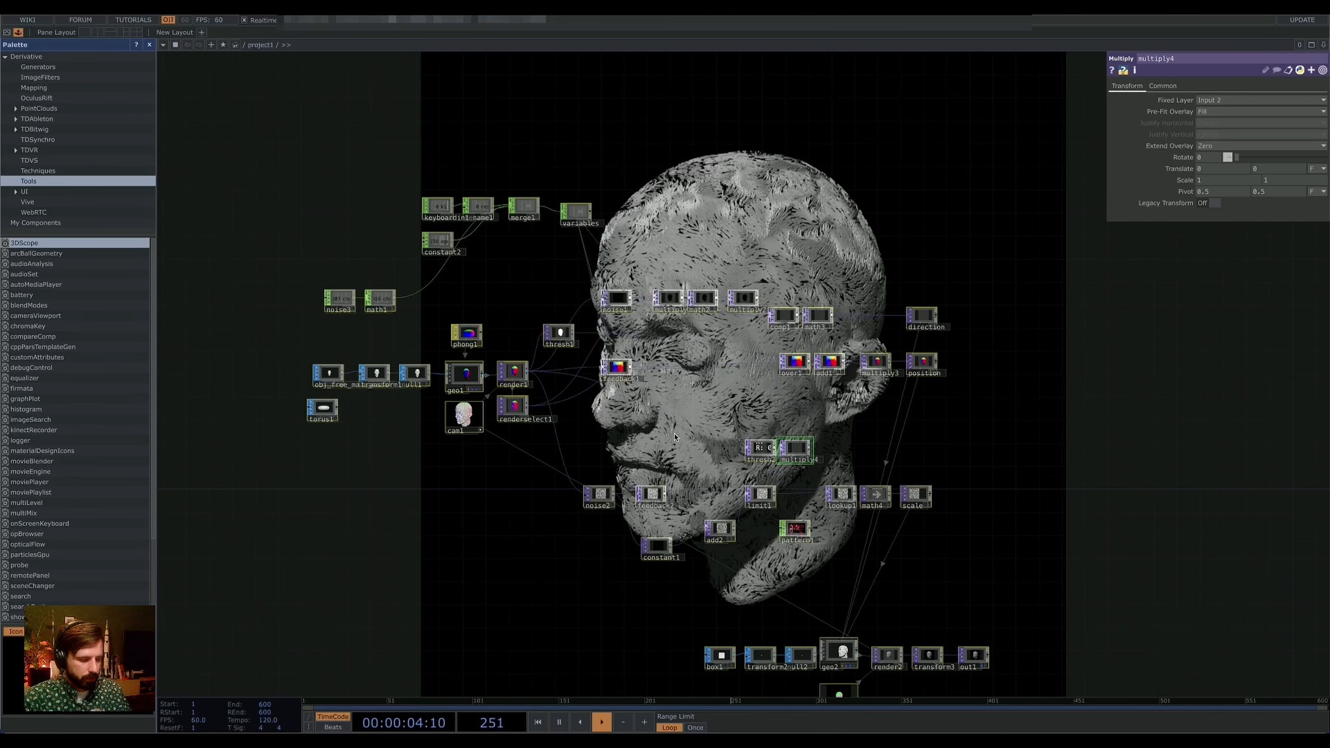
{"action": "key", "text": "Delete"}
{"action": "key", "text": "Tab"}
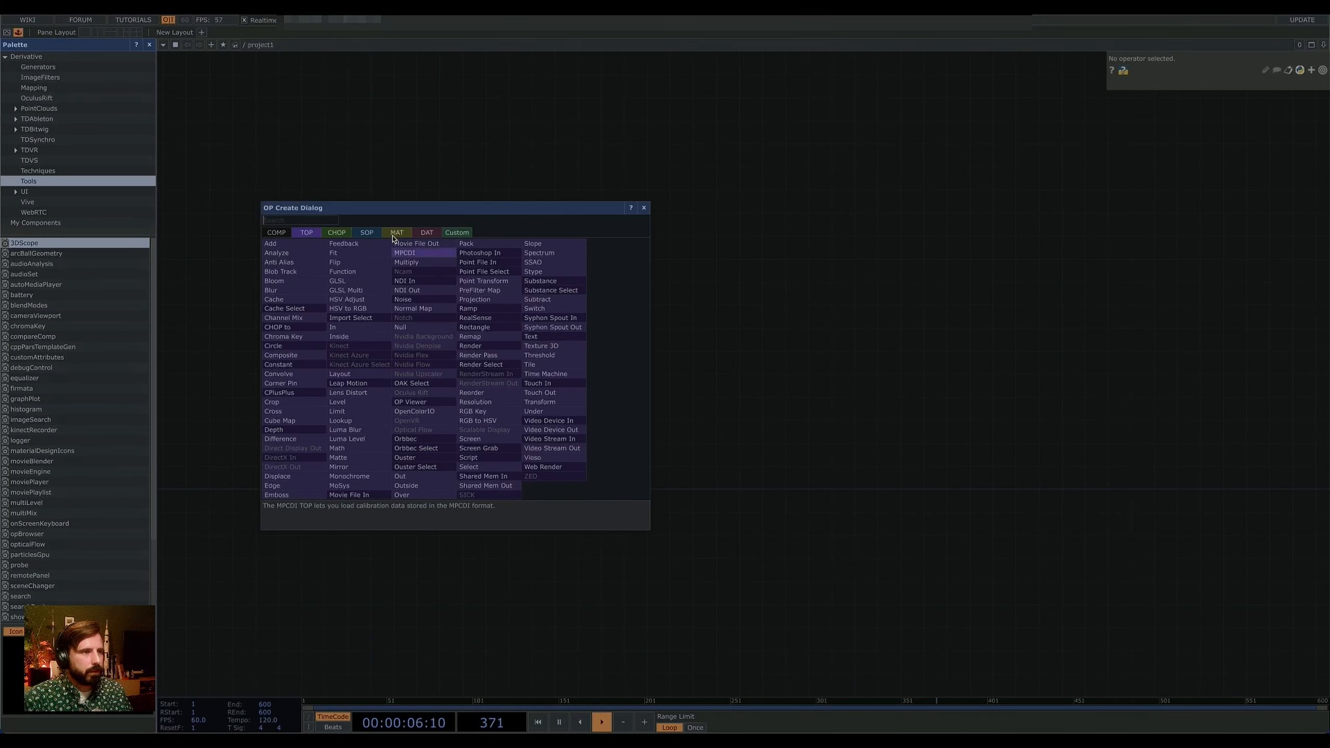
{"action": "key", "text": "Escape"}
Step: Import the obj_free_male_head model file from Finder into the empty network as a File In SOP
{"action": "key", "text": "super+Tab"}
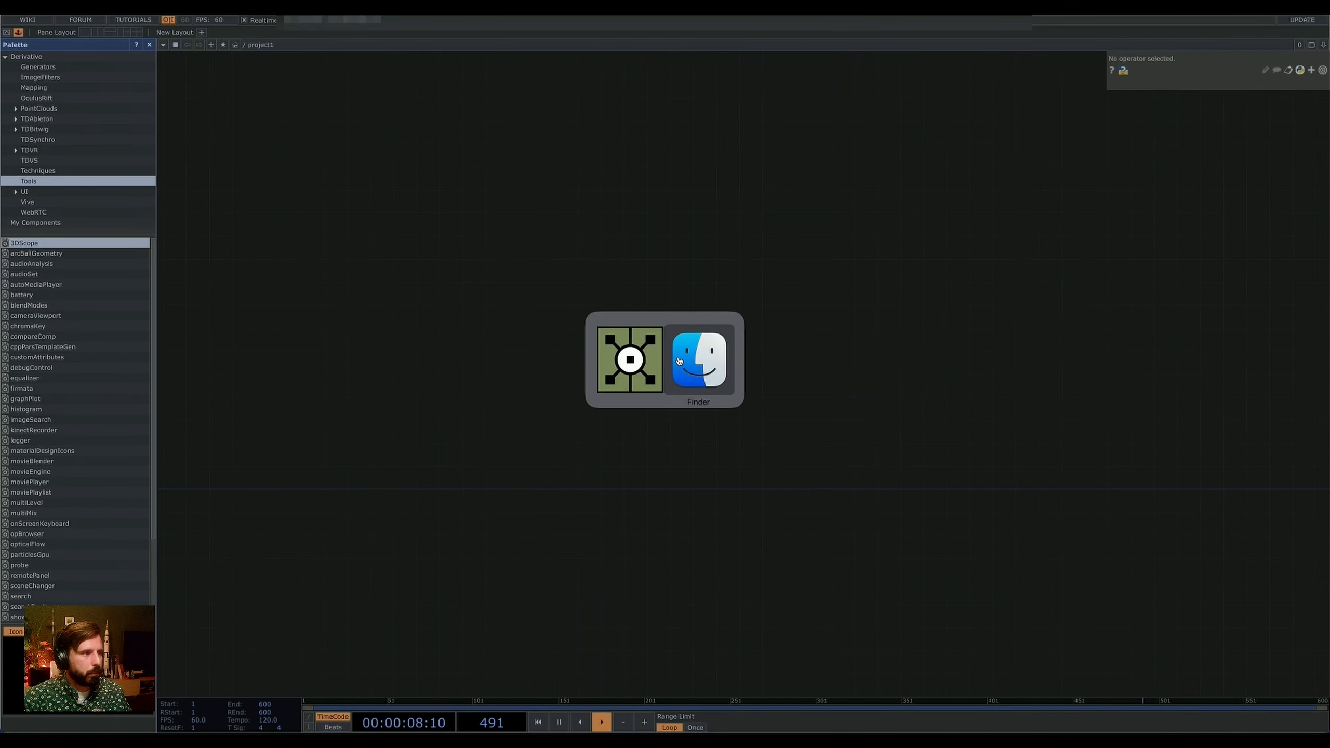
{"action": "left_click_drag", "start_coordinate": [172, 202], "coordinate": [444, 435]}
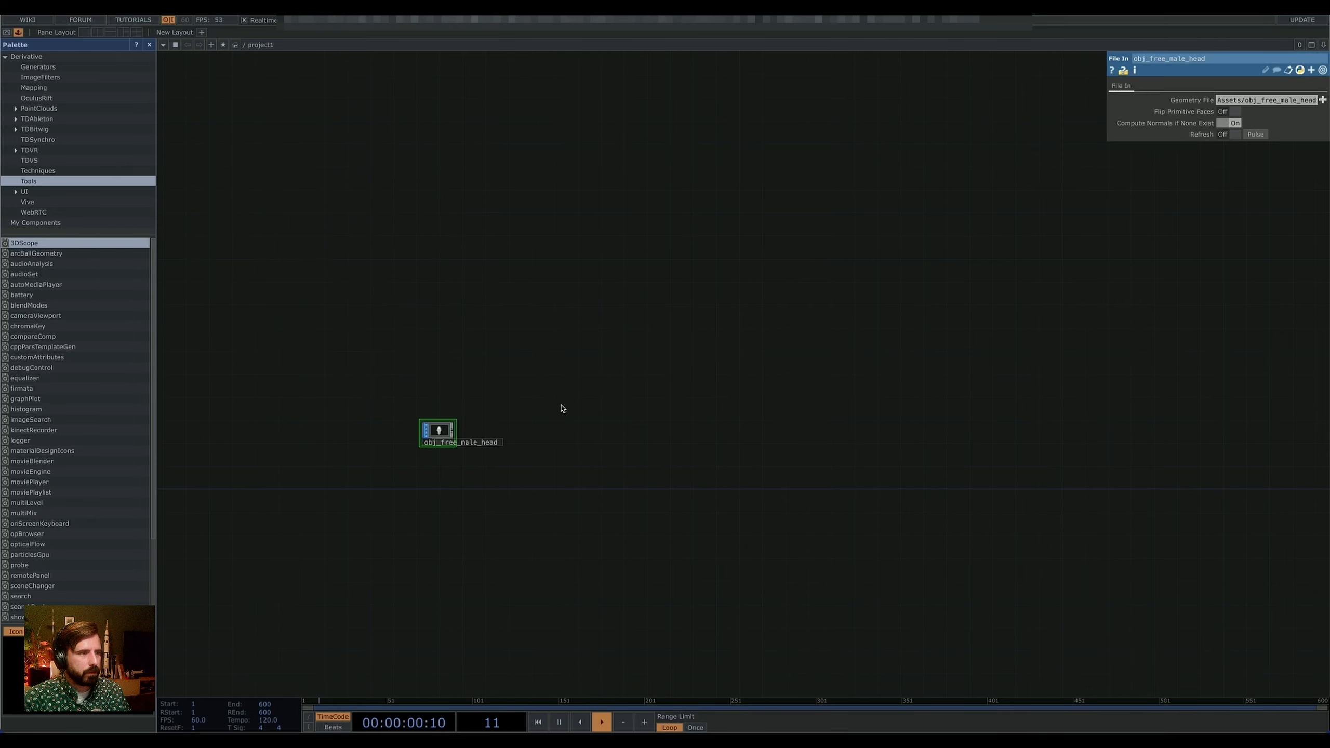
{"action": "left_click_drag", "start_coordinate": [542, 466], "coordinate": [475, 486]}
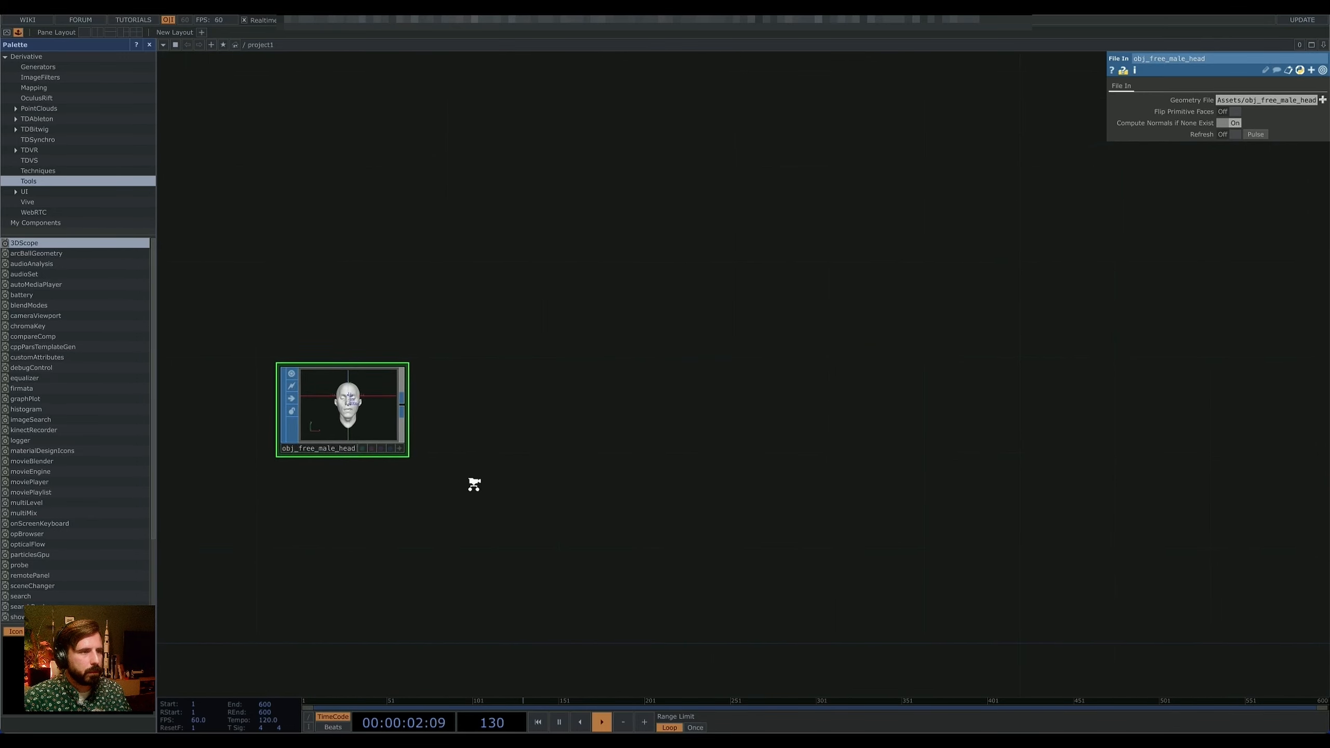
{"action": "scroll", "coordinate": [475, 485], "scroll_direction": "up", "scroll_amount": 2}
{"action": "left_click_drag", "start_coordinate": [461, 416], "coordinate": [486, 379]}
{"action": "scroll", "coordinate": [475, 504], "scroll_direction": "down", "scroll_amount": 2}
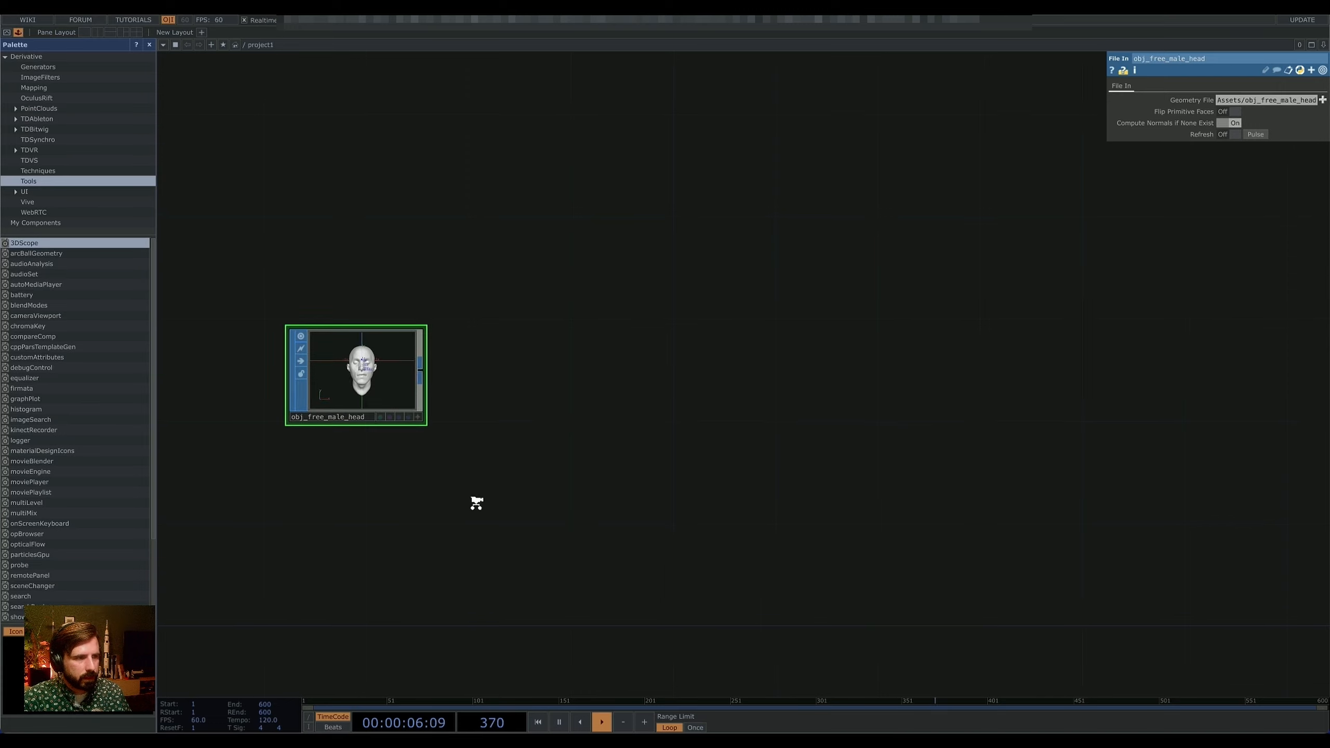
{"action": "left_click_drag", "start_coordinate": [499, 503], "coordinate": [438, 422]}
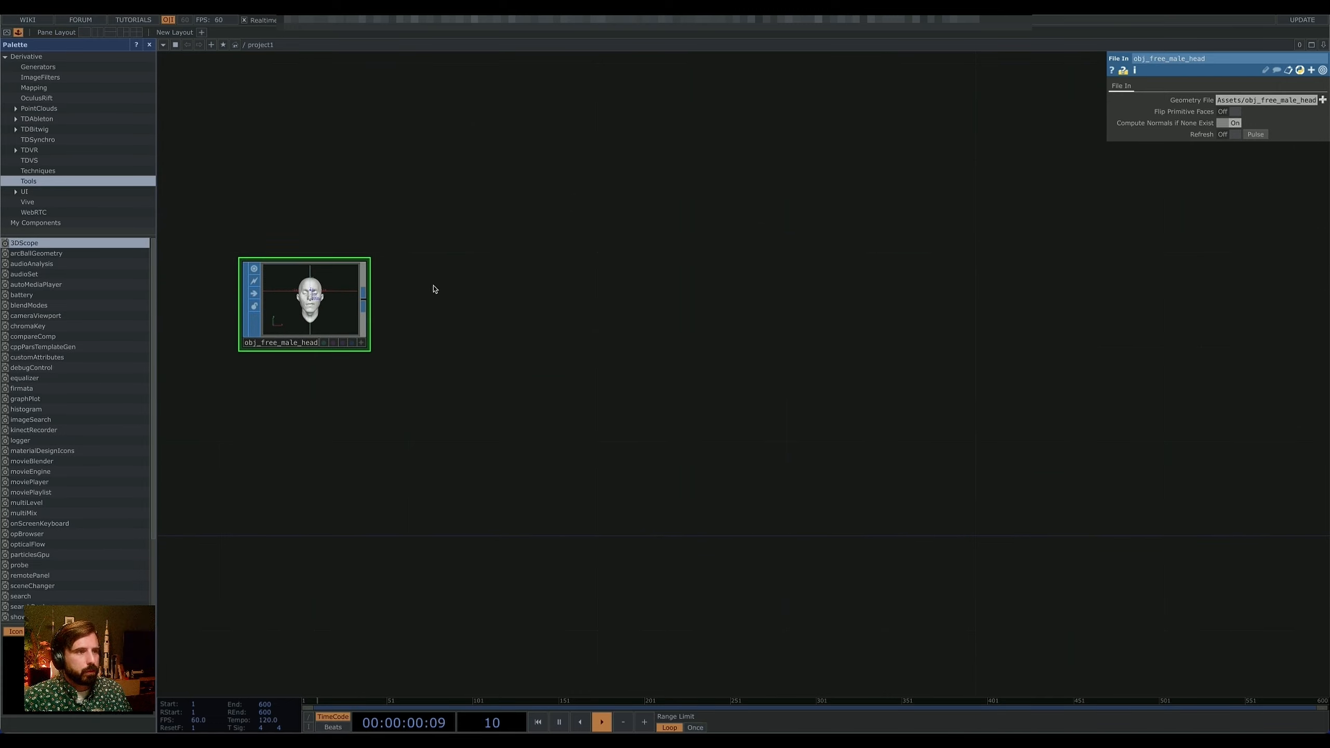
Step: Append a Transform SOP and then a Null SOP to the obj_free_male_head node
{"action": "right_click", "coordinate": [367, 296]}
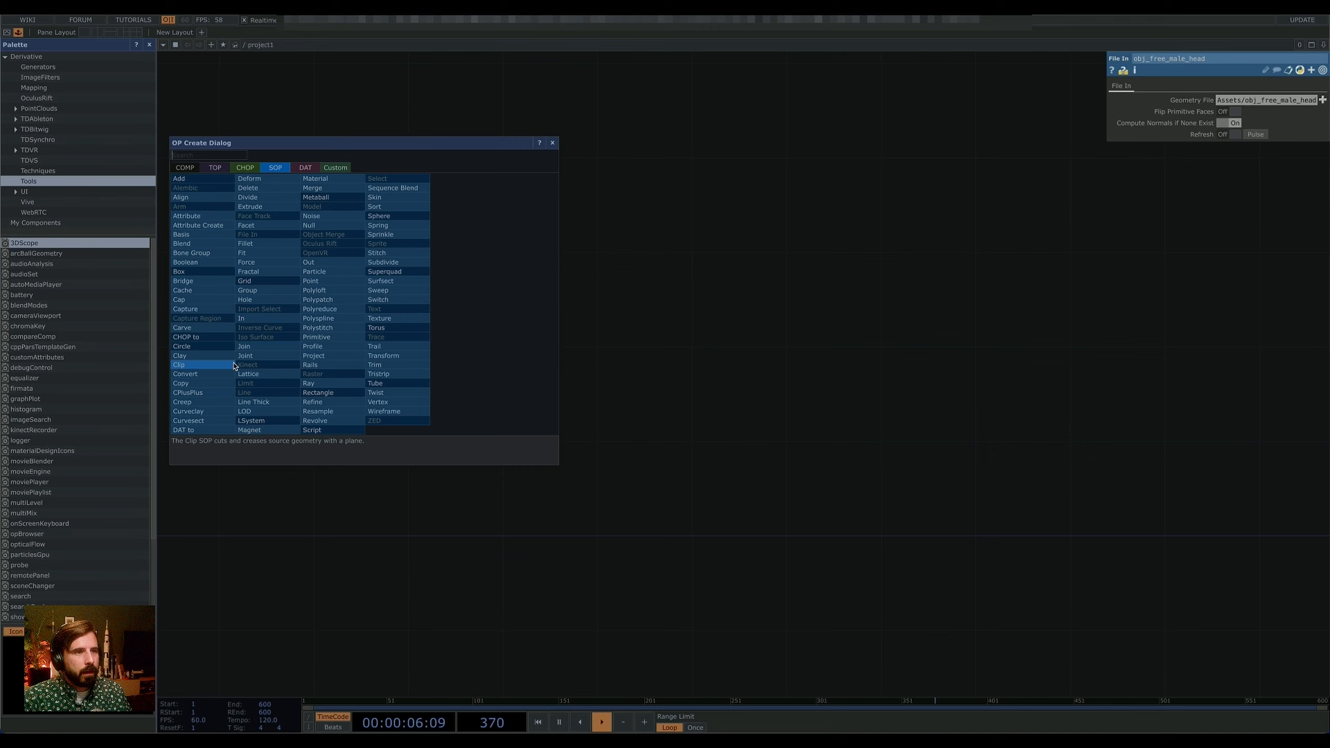
{"action": "left_click", "coordinate": [387, 356]}
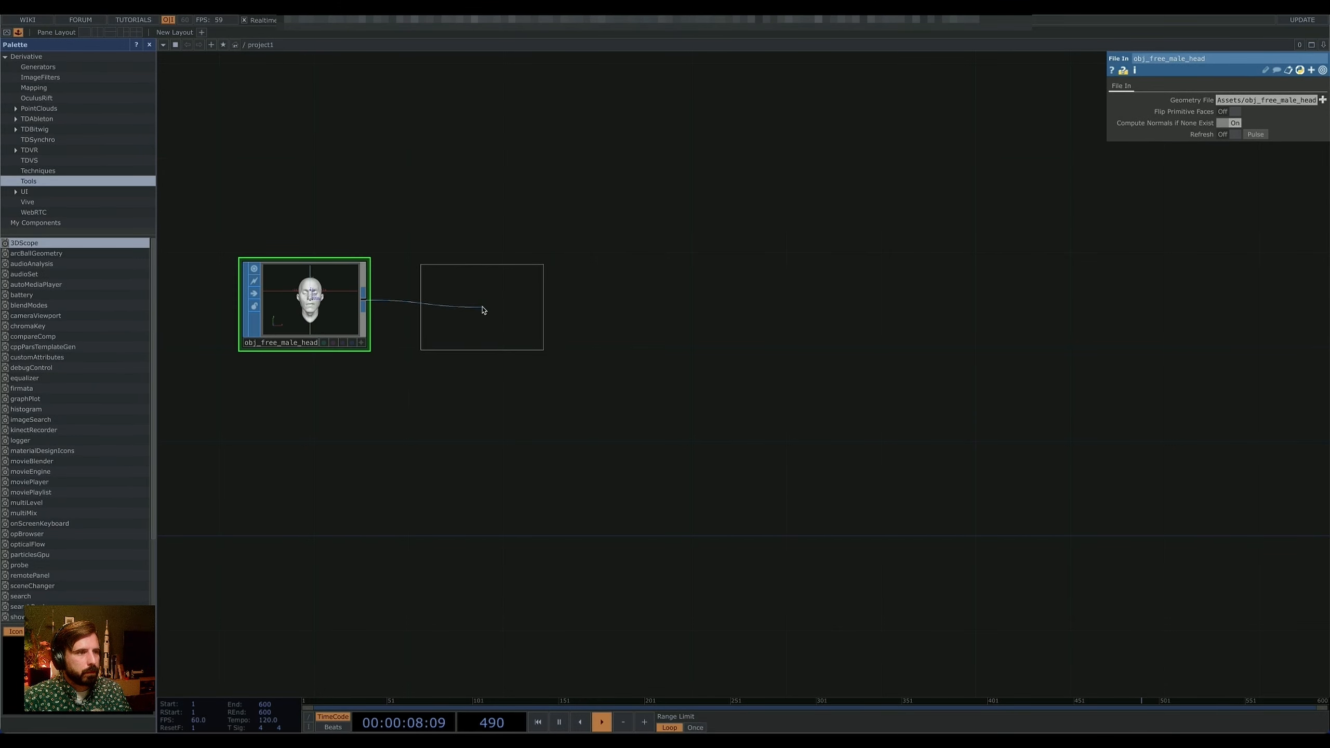
{"action": "left_click", "coordinate": [486, 304]}
{"action": "left_click", "coordinate": [535, 301]}
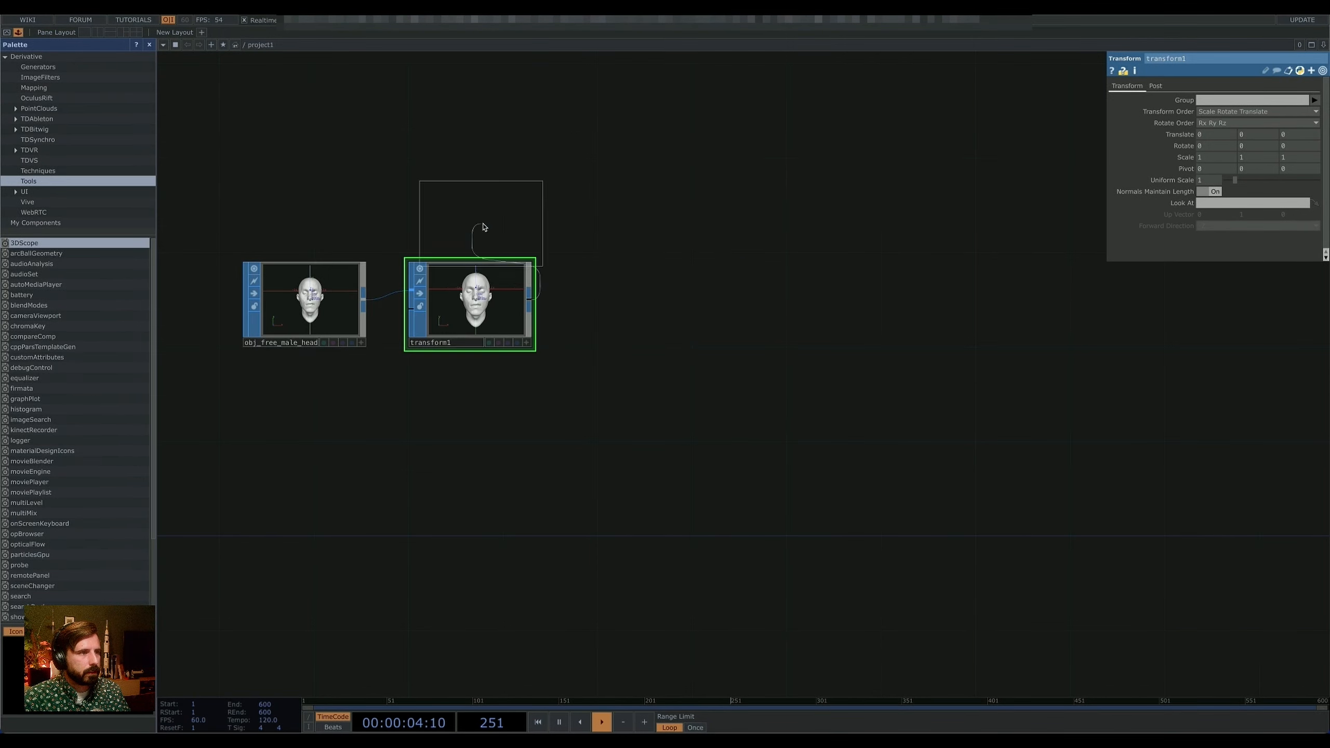
{"action": "left_click", "coordinate": [478, 224]}
{"action": "left_click", "coordinate": [652, 302]}
Step: Add a Geometry COMP connected to the output of null1 and place it beside that node
{"action": "left_click_drag", "start_coordinate": [763, 318], "coordinate": [623, 354]}
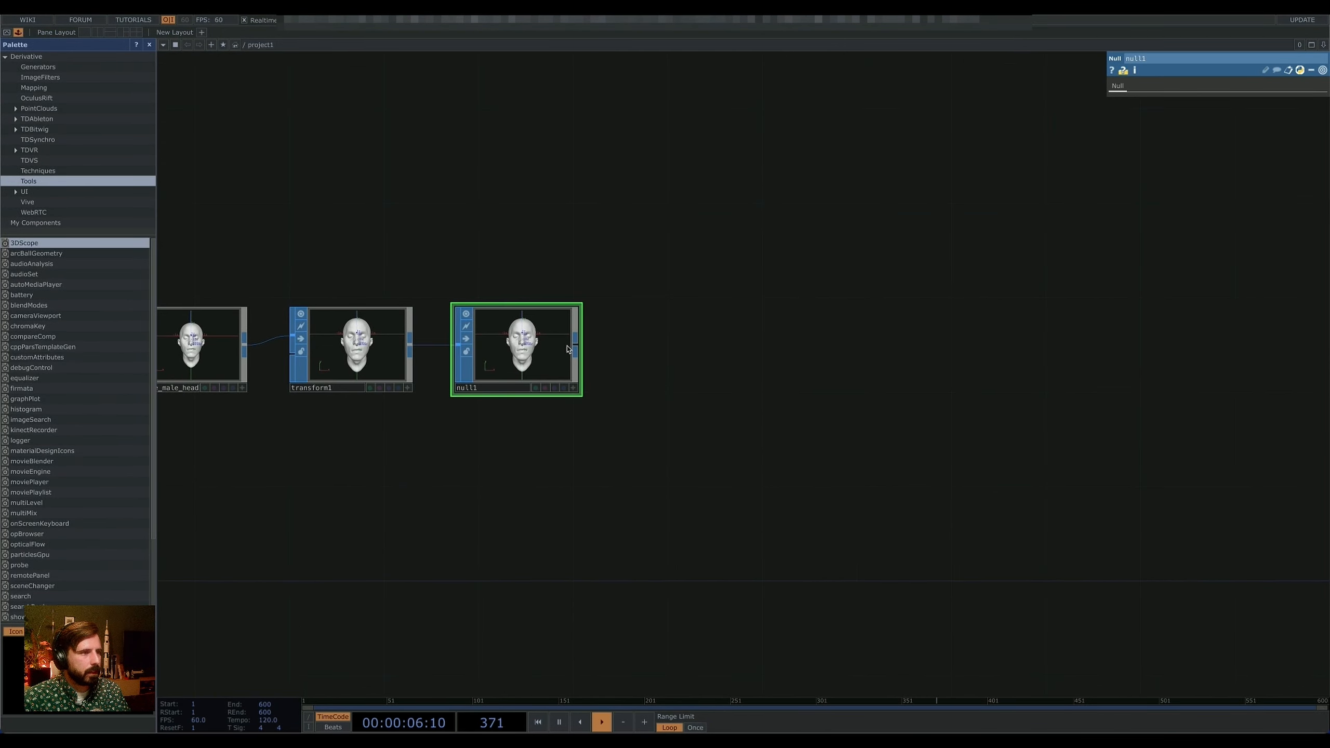
{"action": "key", "text": "Tab"}
{"action": "left_click", "coordinate": [396, 211]}
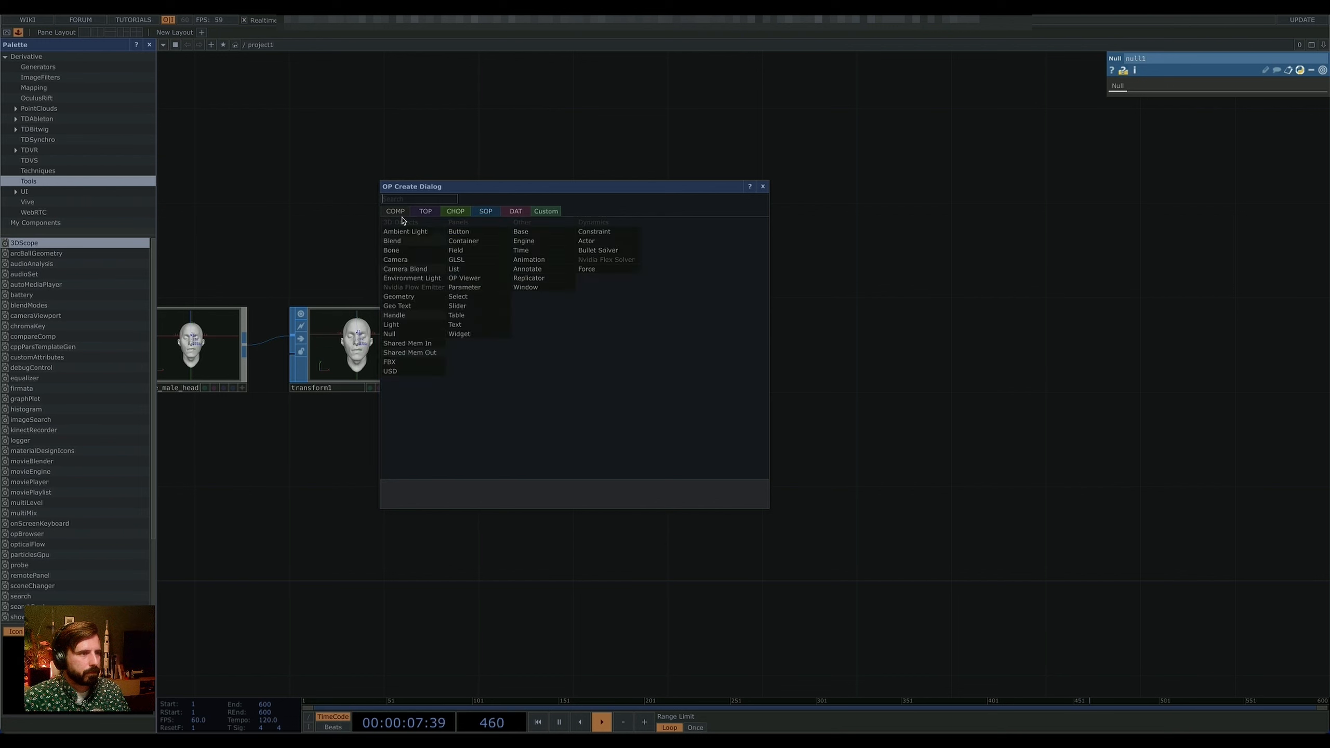
{"action": "left_click", "coordinate": [410, 297]}
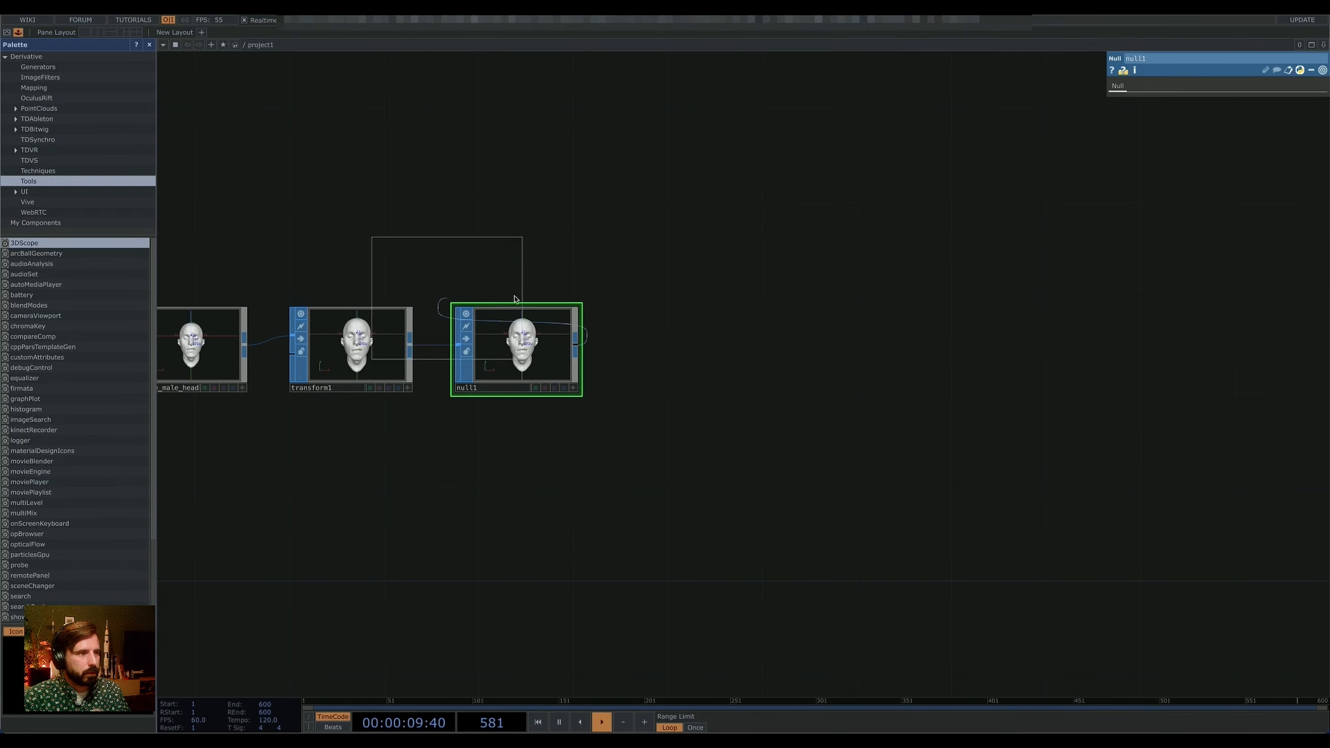
{"action": "left_click", "coordinate": [704, 338]}
{"action": "mouse_move", "coordinate": [672, 330]}
{"action": "left_mouse_down"}
{"action": "mouse_move", "coordinate": [683, 345]}
{"action": "mouse_move", "coordinate": [650, 331]}
{"action": "mouse_move", "coordinate": [682, 343]}
{"action": "left_mouse_up"}
{"action": "left_click", "coordinate": [683, 345]}
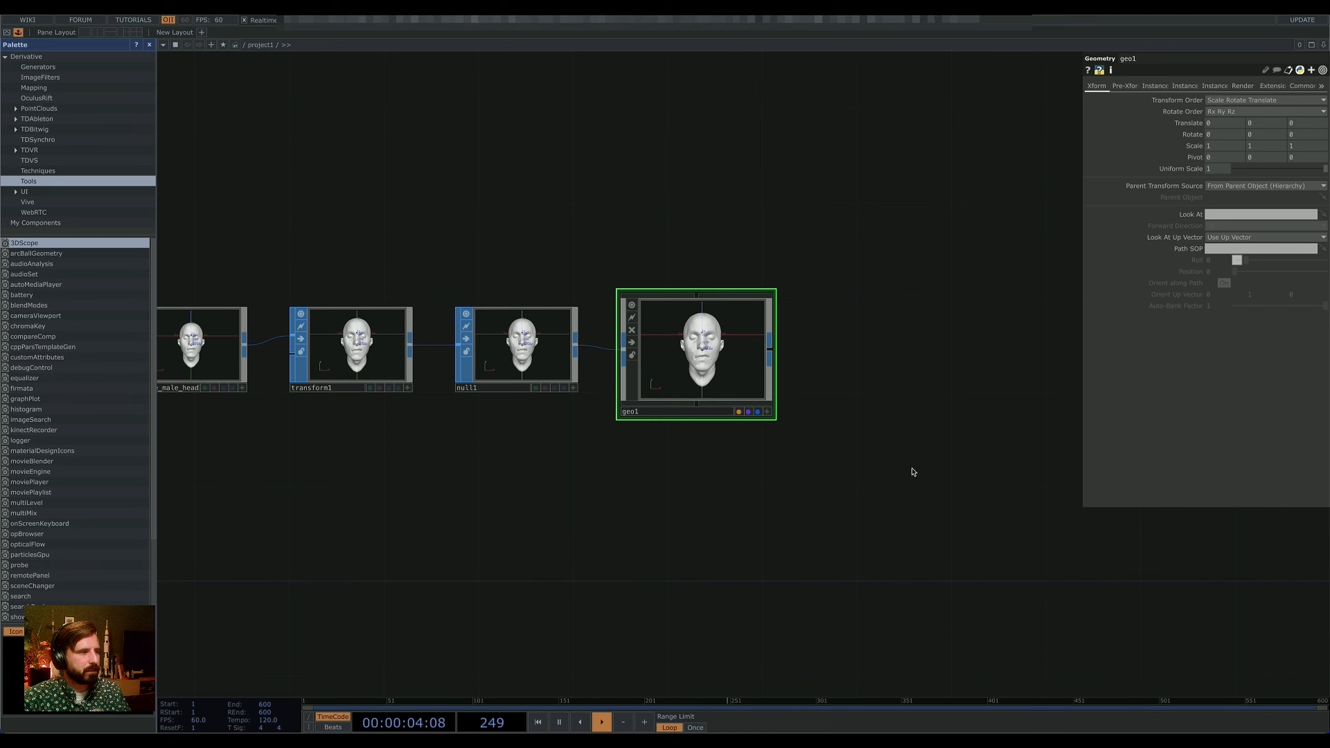
Step: Add a Camera COMP below geo1
{"action": "key", "text": "Tab"}
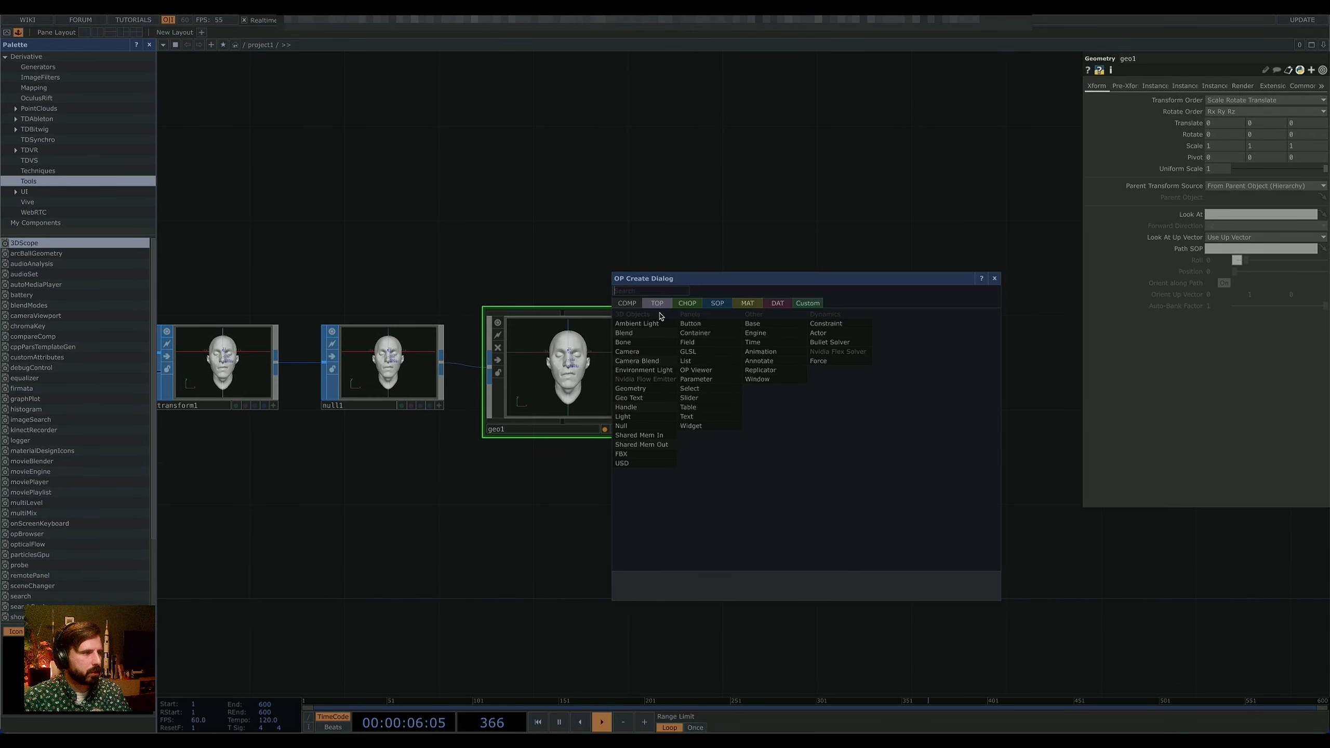
{"action": "left_click", "coordinate": [632, 353]}
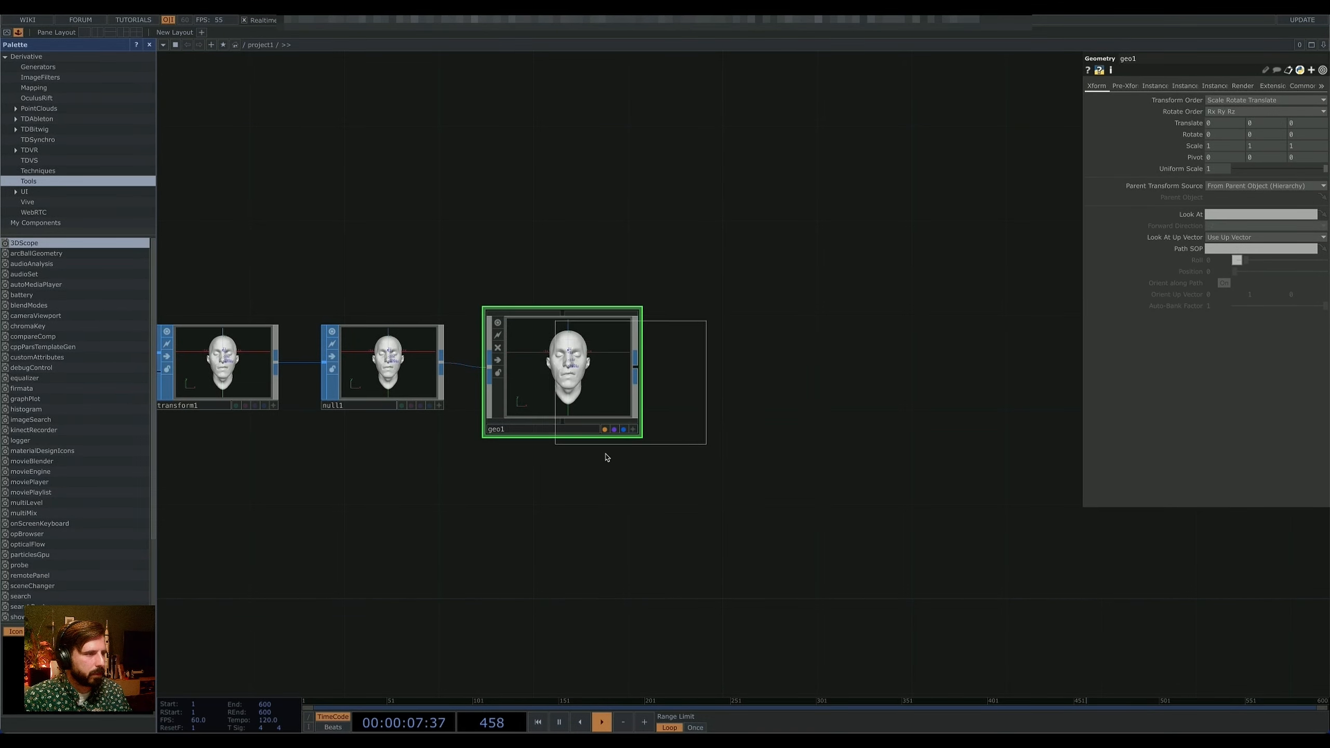
{"action": "left_click", "coordinate": [565, 540]}
Step: Add a Phong material above geo1
{"action": "key", "text": "Tab"}
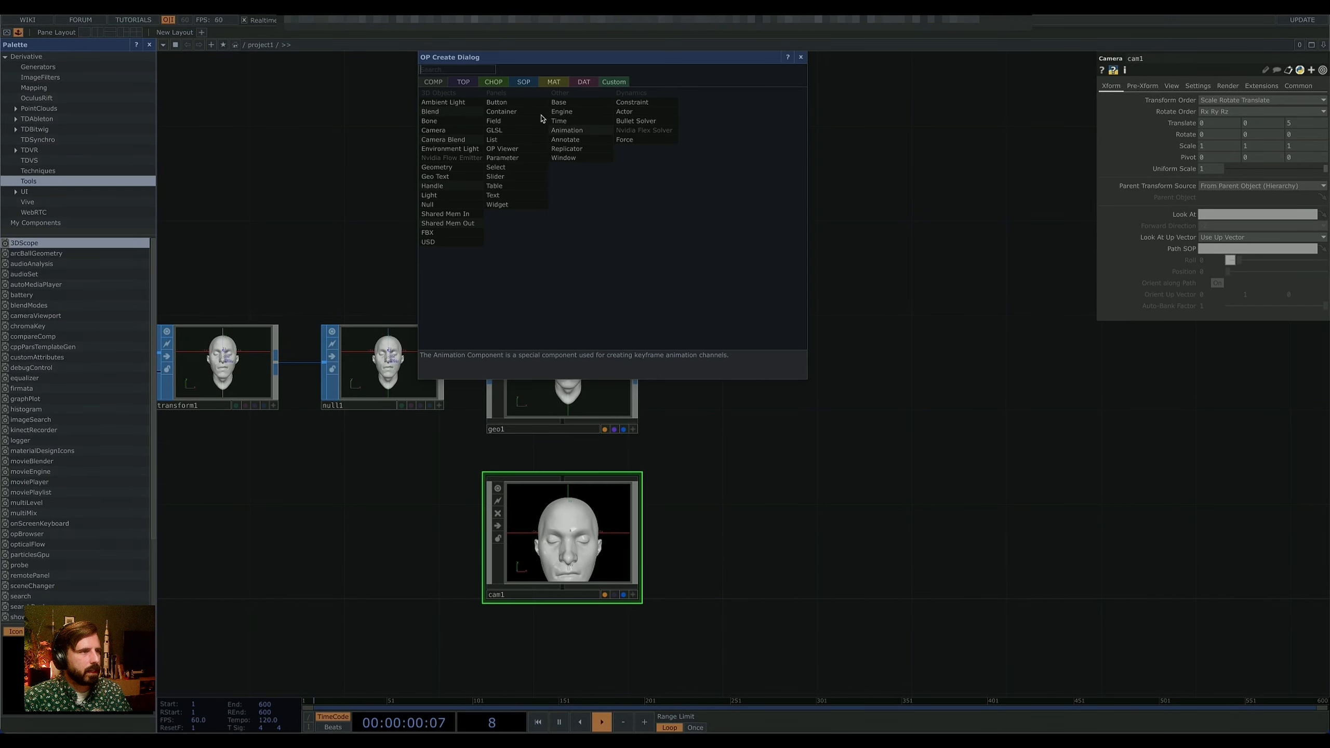
{"action": "left_click", "coordinate": [554, 81]}
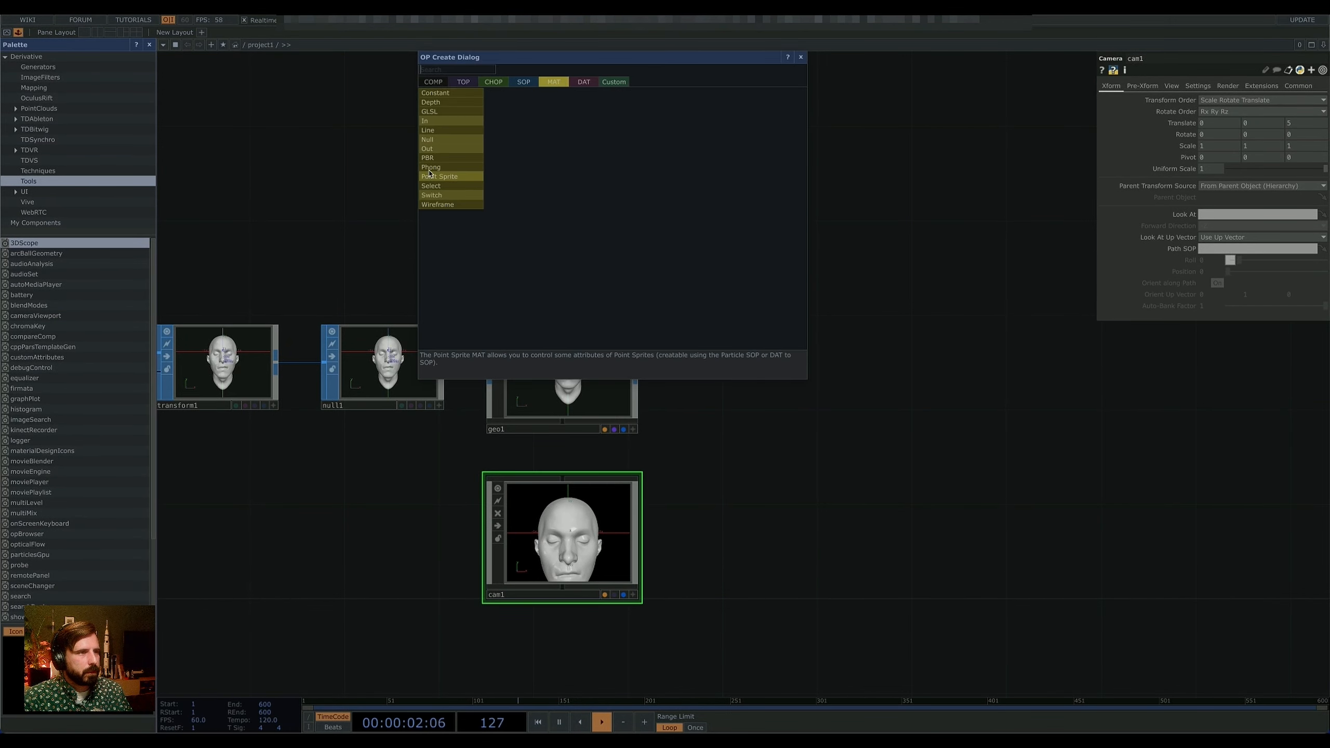
{"action": "left_click", "coordinate": [461, 167]}
{"action": "left_click", "coordinate": [558, 191]}
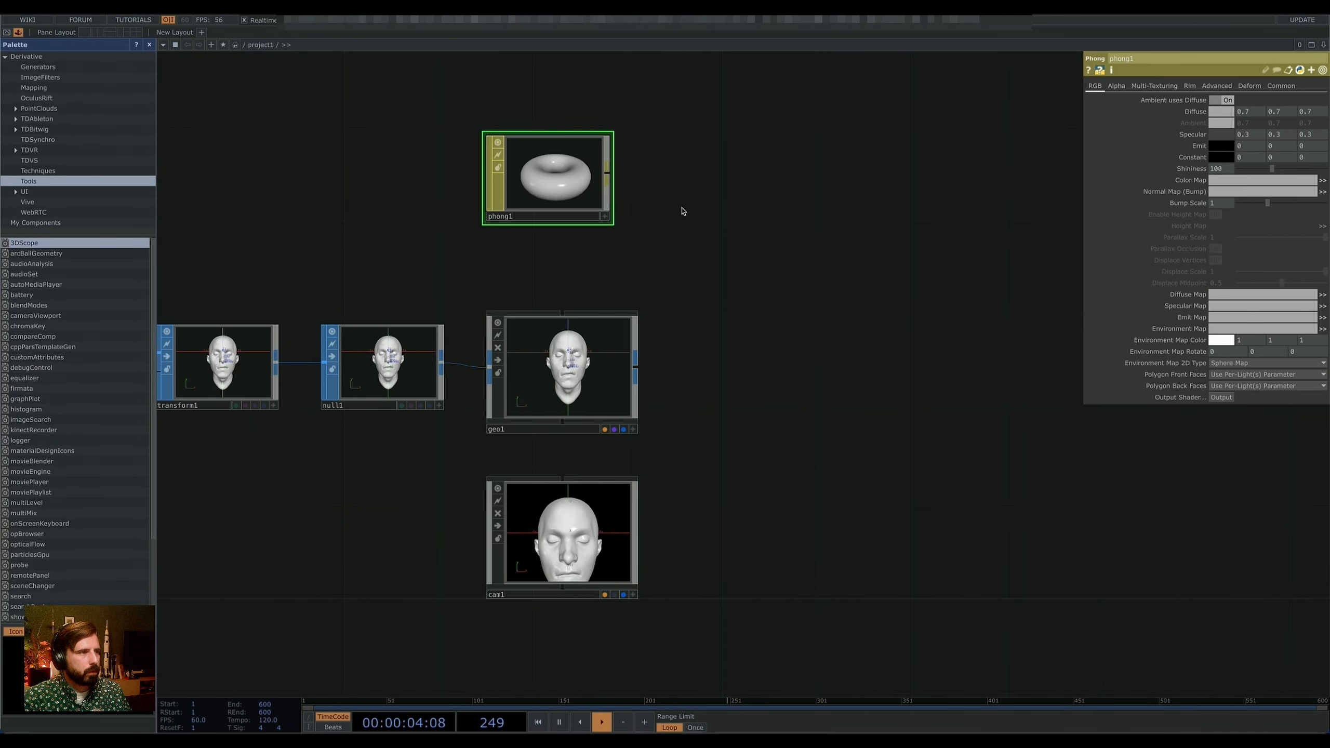
Step: Assign phong1 to geo1 as its material
{"action": "left_click_drag", "start_coordinate": [679, 246], "coordinate": [585, 270]}
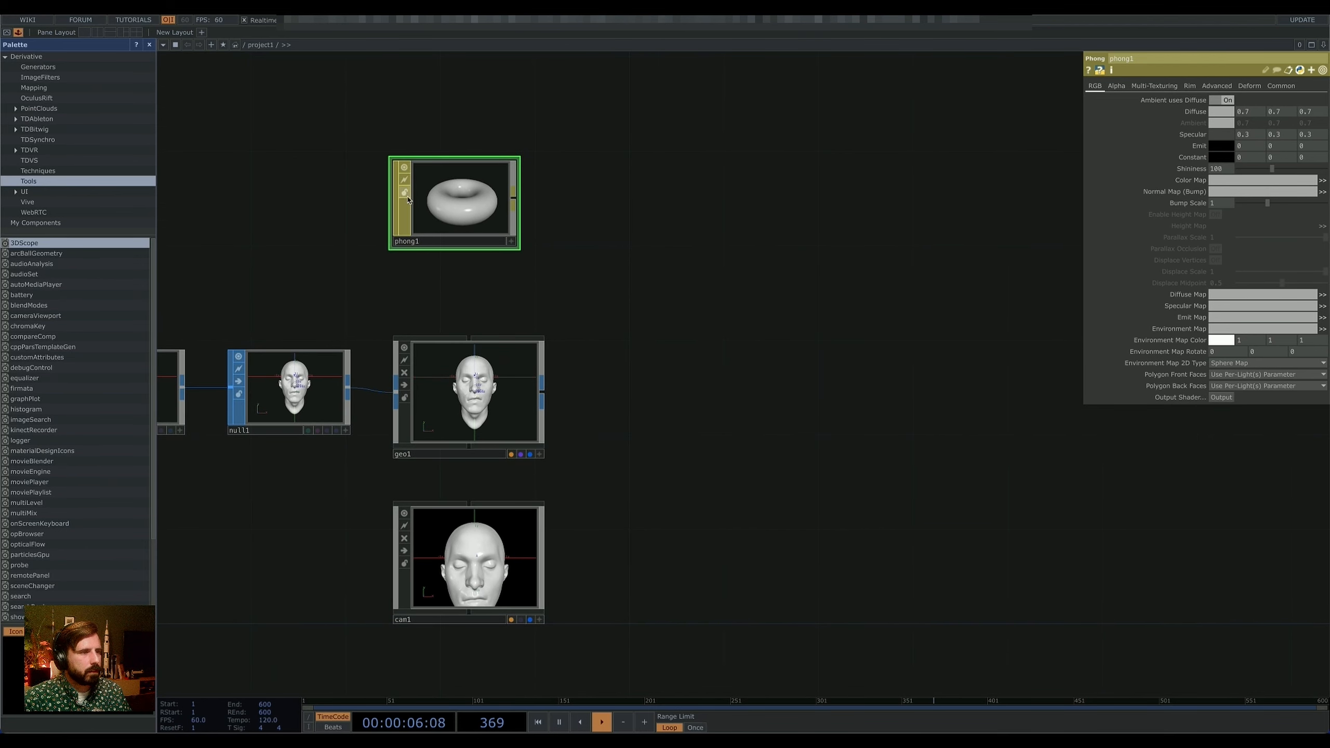
{"action": "left_click_drag", "start_coordinate": [475, 202], "coordinate": [475, 401]}
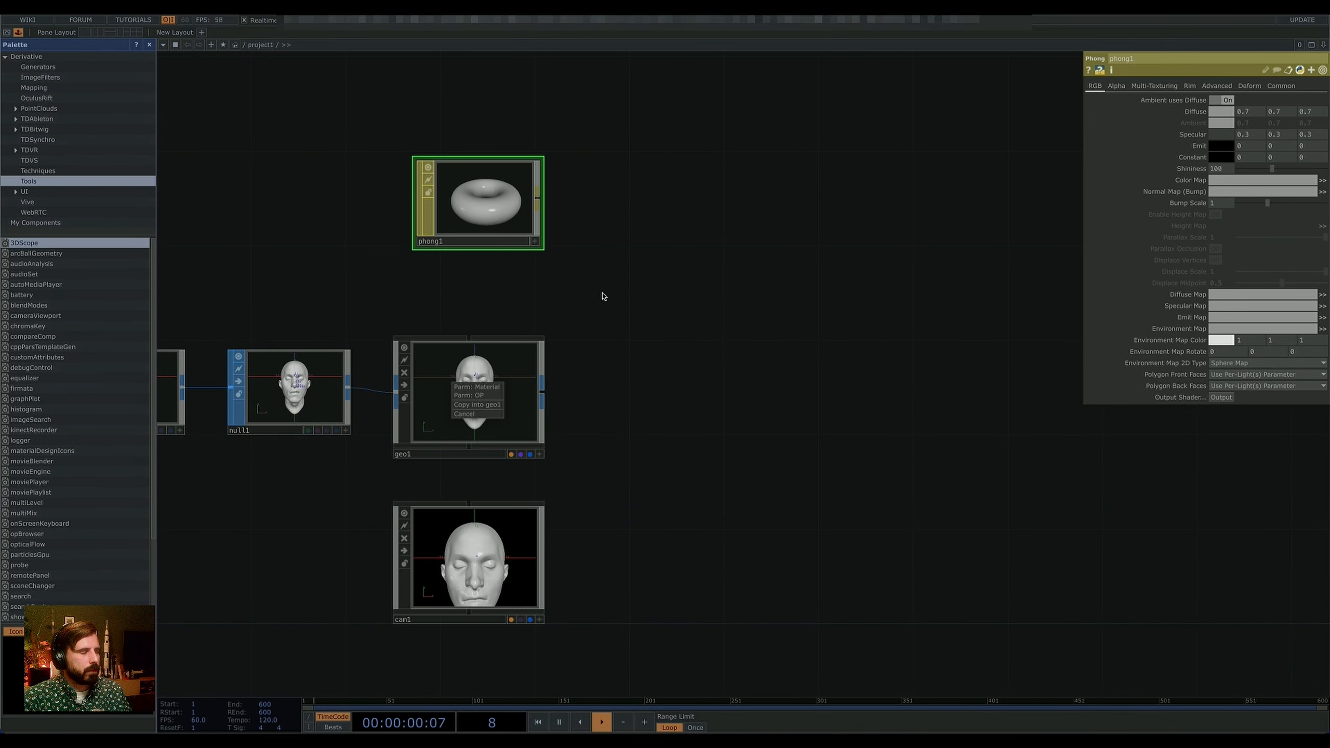
{"action": "left_click", "coordinate": [495, 396]}
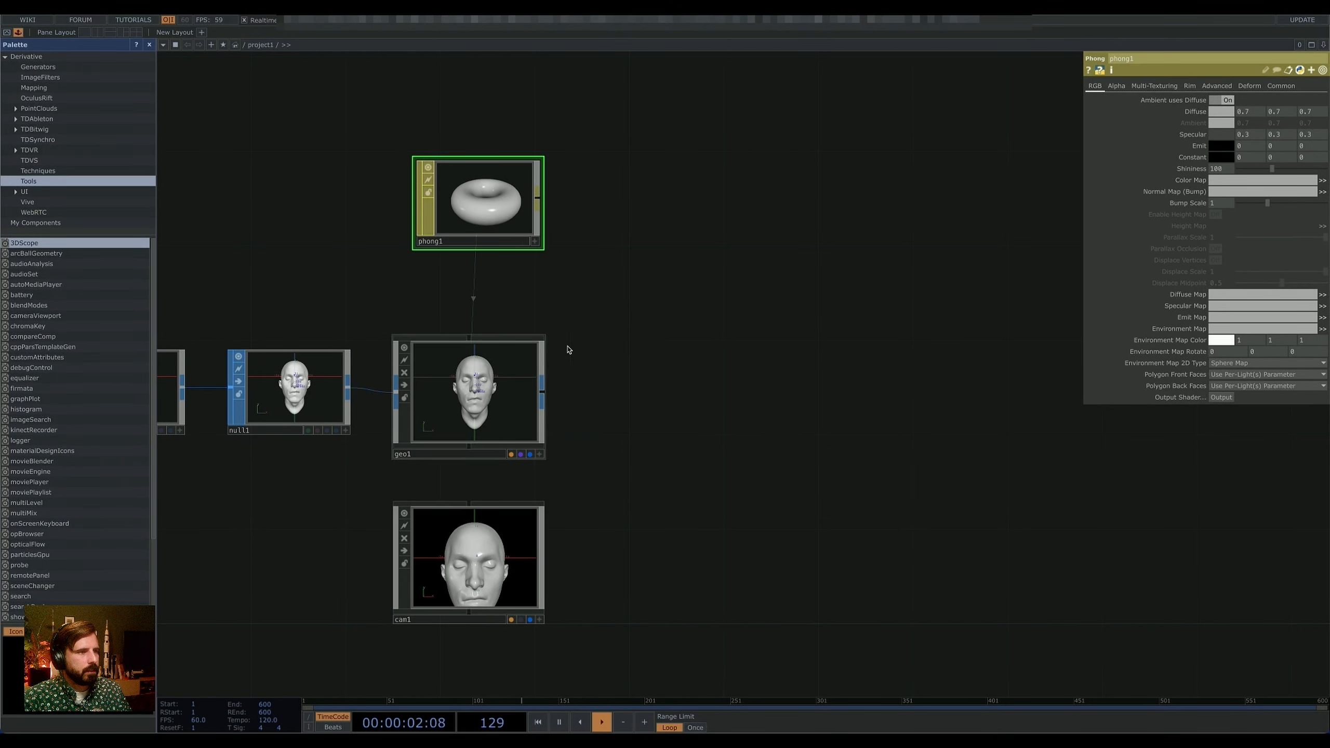
Step: Add a Render TOP beside geo1 to render the head through cam1
{"action": "left_click", "coordinate": [526, 398]}
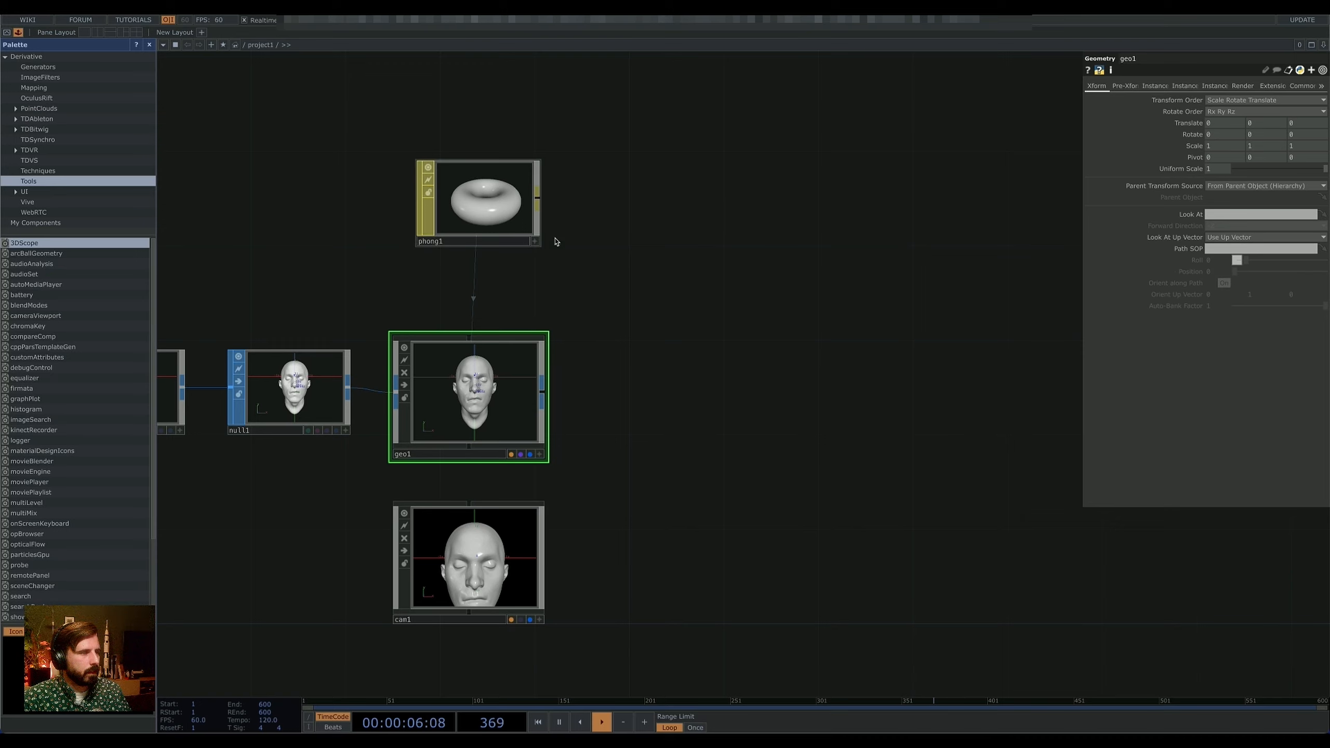
{"action": "key", "text": "Tab"}
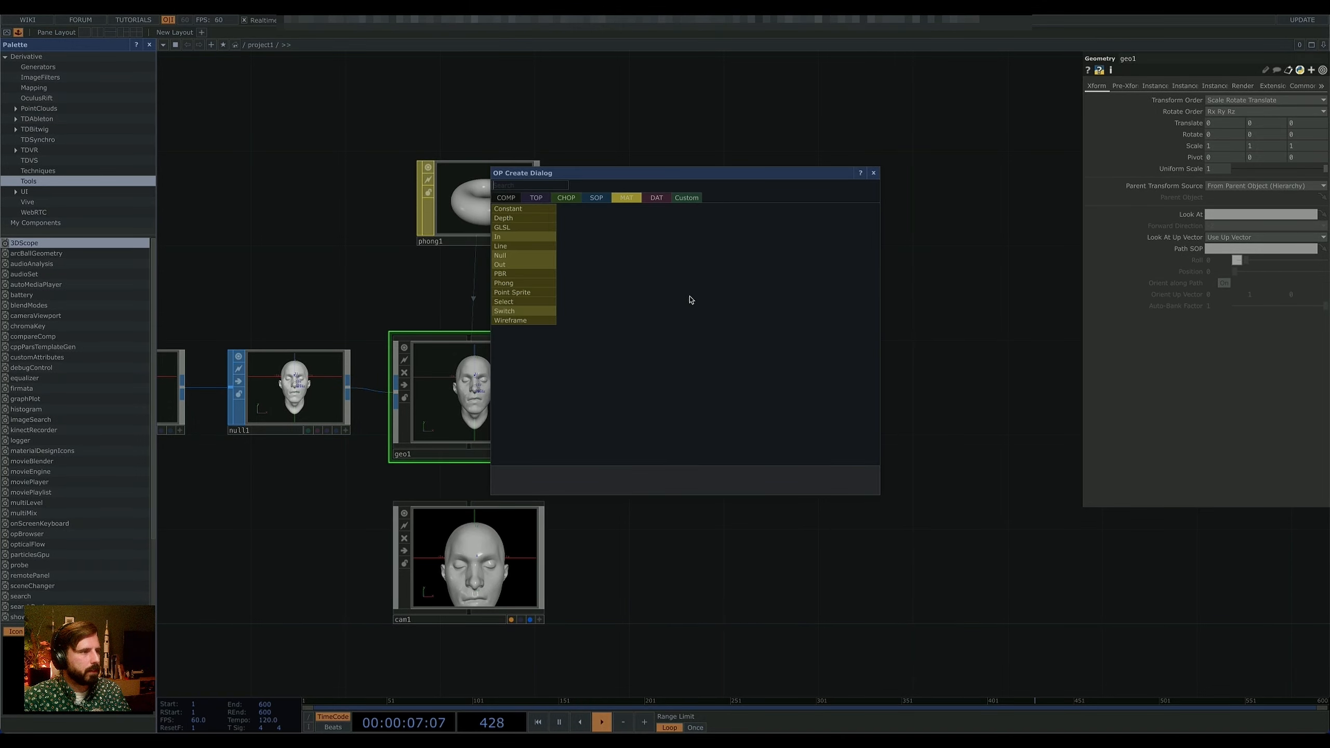
{"action": "left_click", "coordinate": [536, 197]}
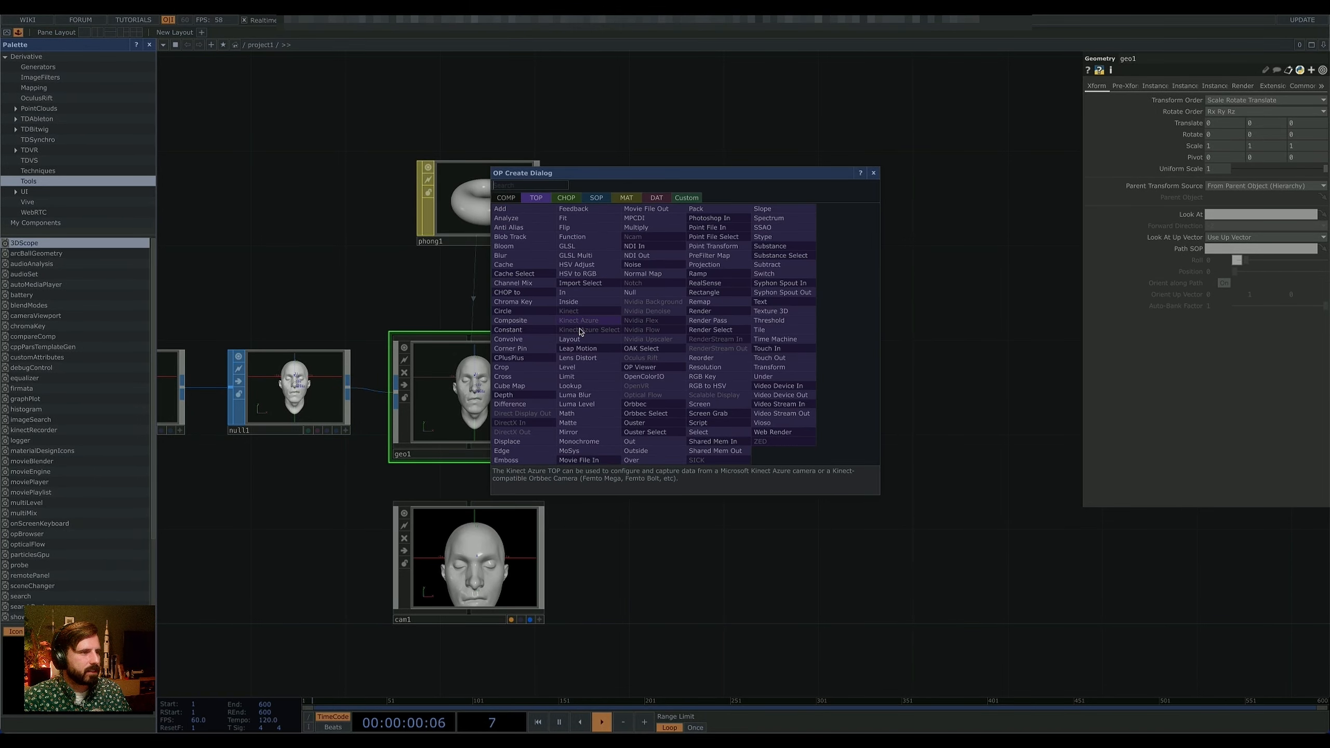
{"action": "left_click", "coordinate": [705, 311]}
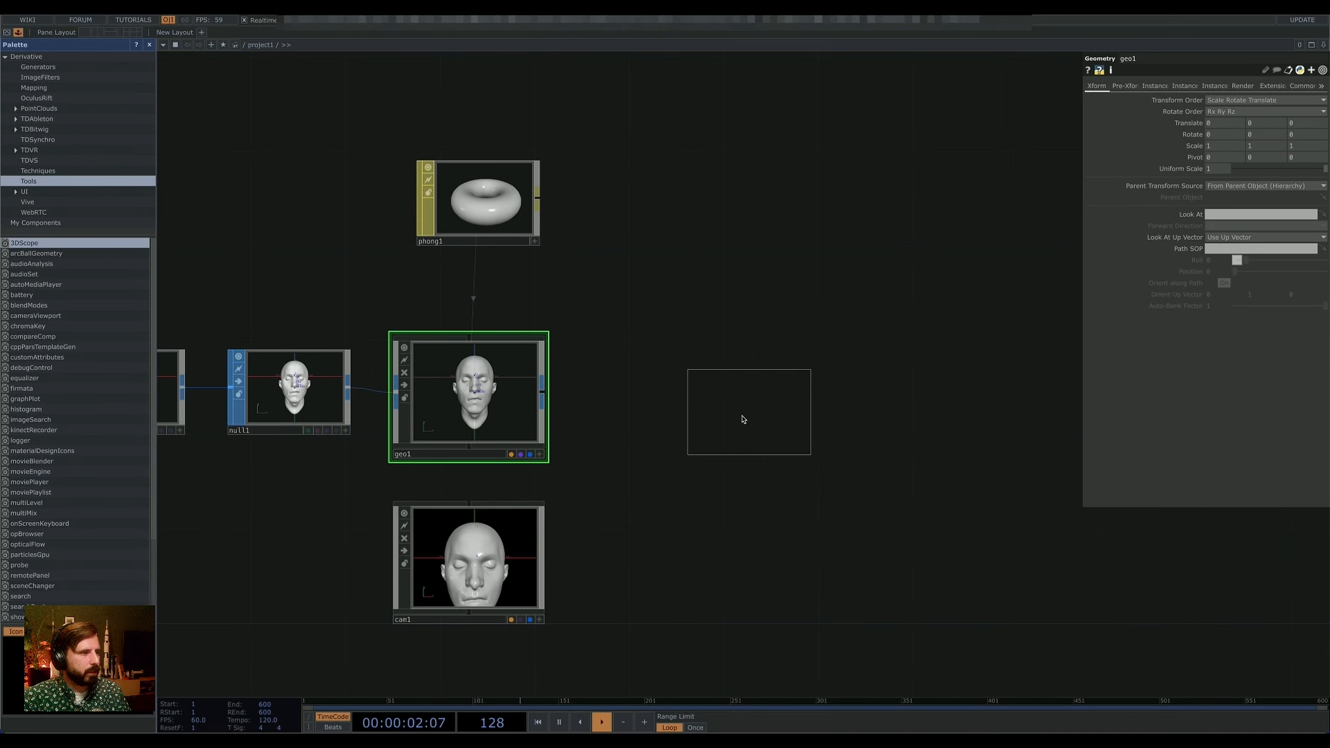
{"action": "left_click", "coordinate": [678, 398]}
{"action": "left_click_drag", "start_coordinate": [795, 558], "coordinate": [863, 545]}
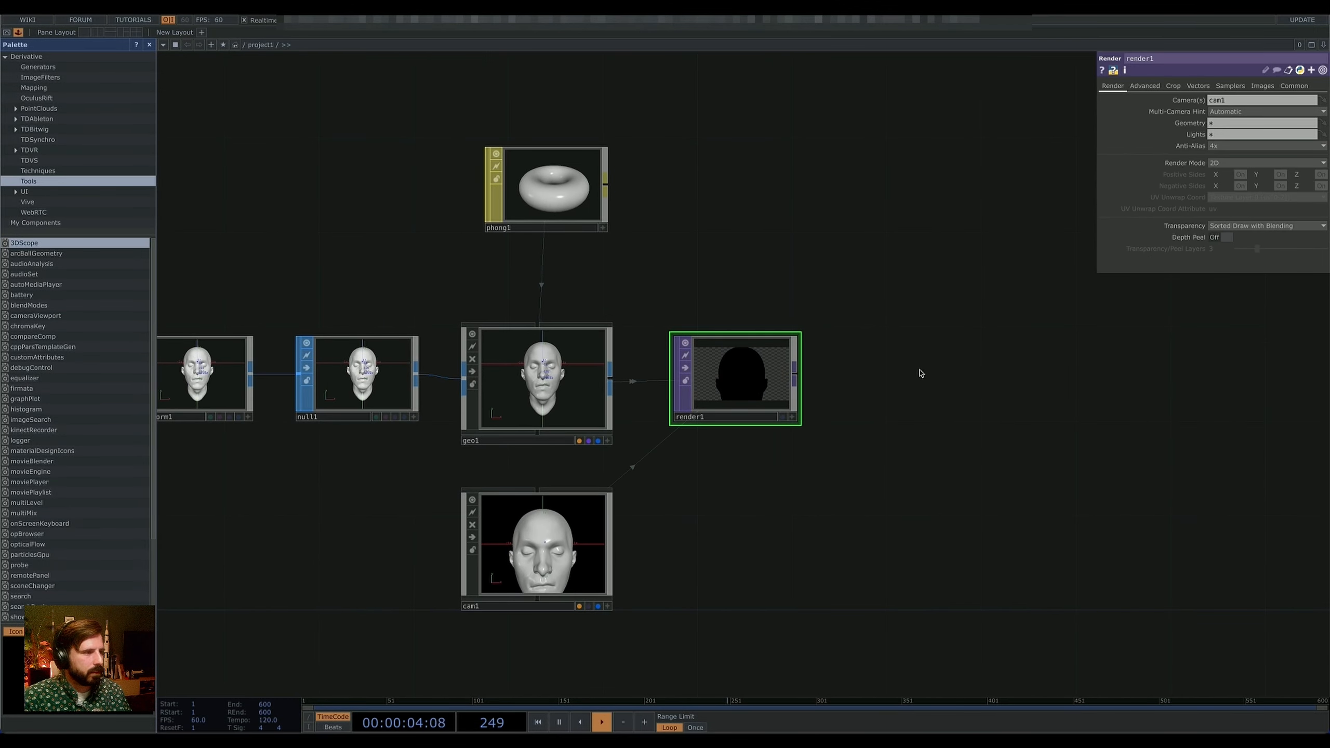
Step: Set render1's resolution to 512 x 512 and move phong1 closer to geo1
{"action": "left_click", "coordinate": [1294, 85]}
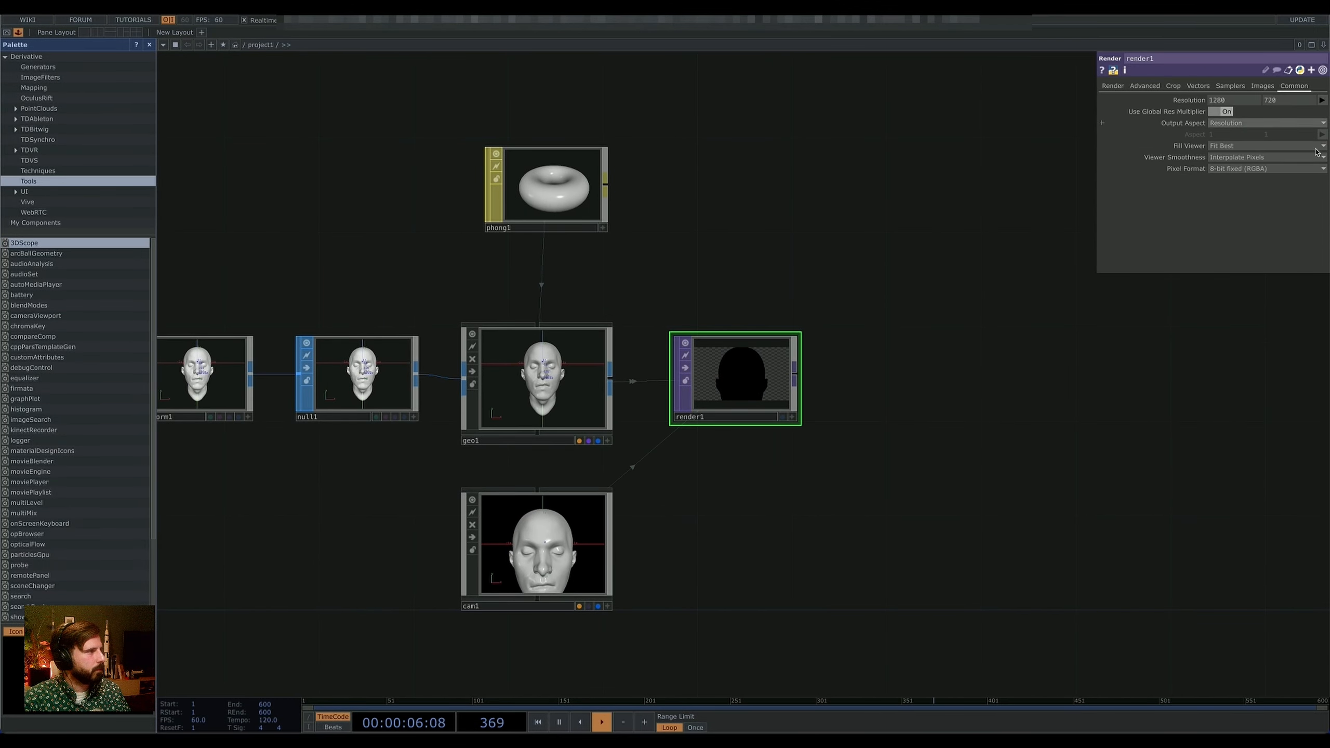
{"action": "left_click", "coordinate": [1322, 99]}
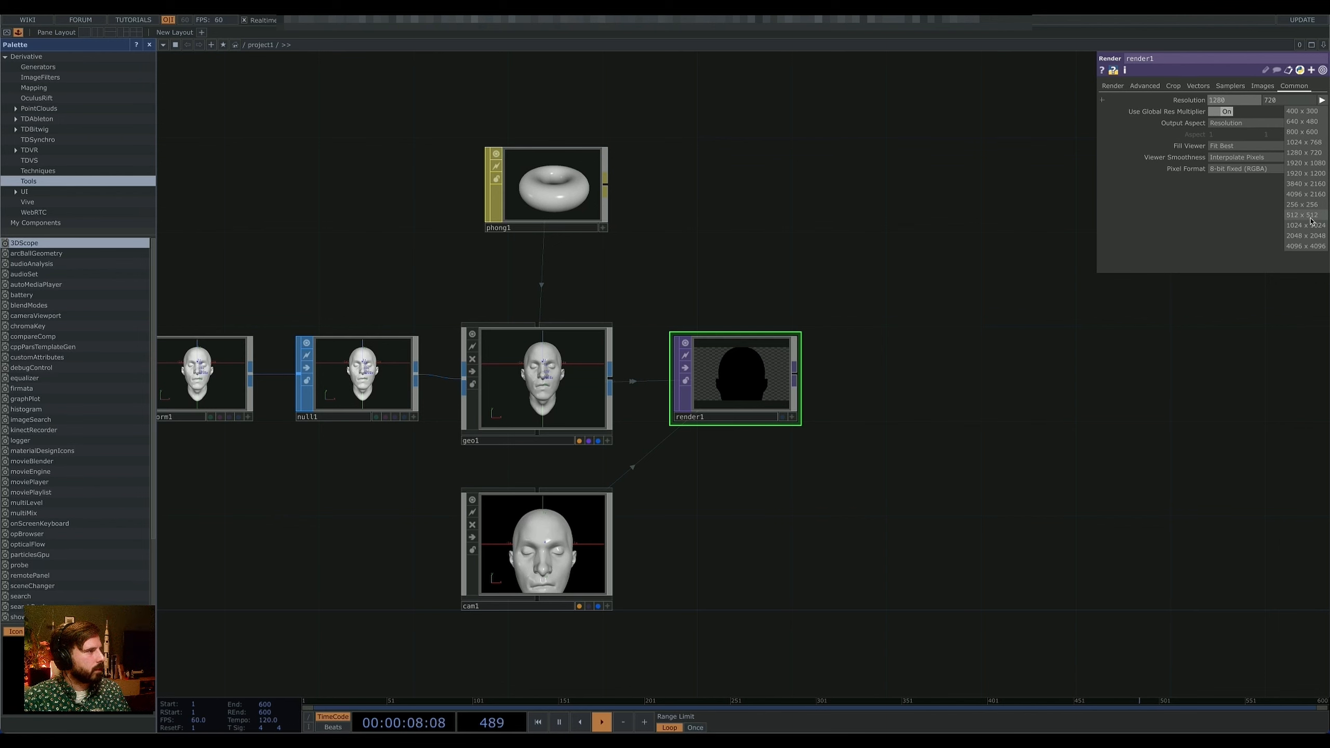
{"action": "left_click", "coordinate": [1302, 214]}
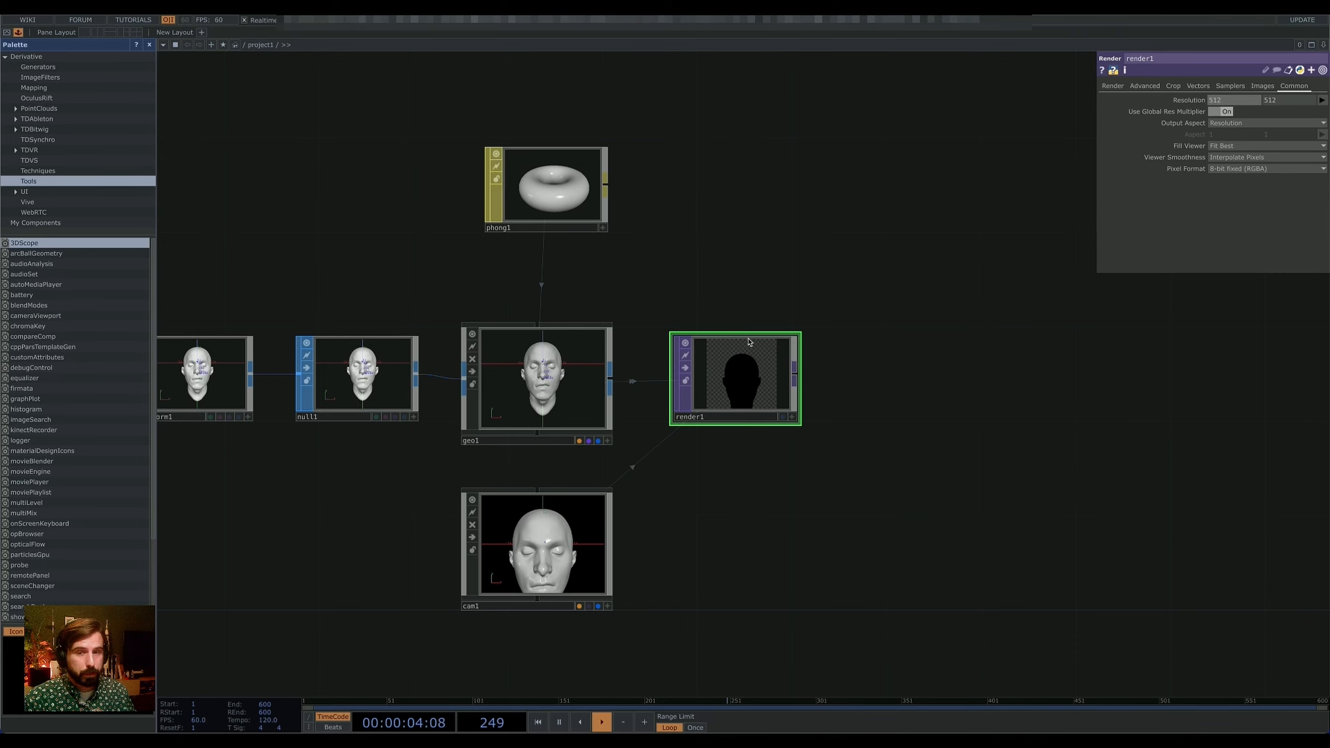
{"action": "left_click_drag", "start_coordinate": [693, 235], "coordinate": [714, 276]}
{"action": "left_click_drag", "start_coordinate": [583, 234], "coordinate": [558, 258]}
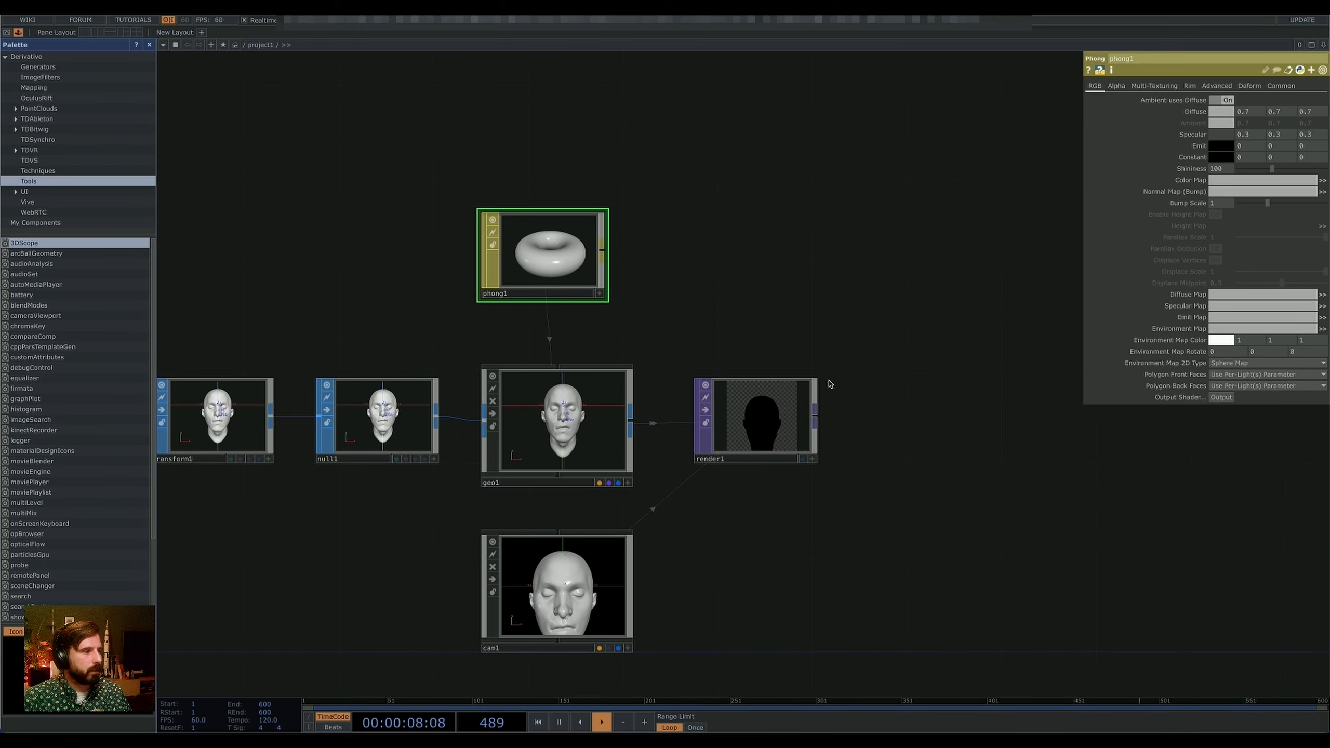
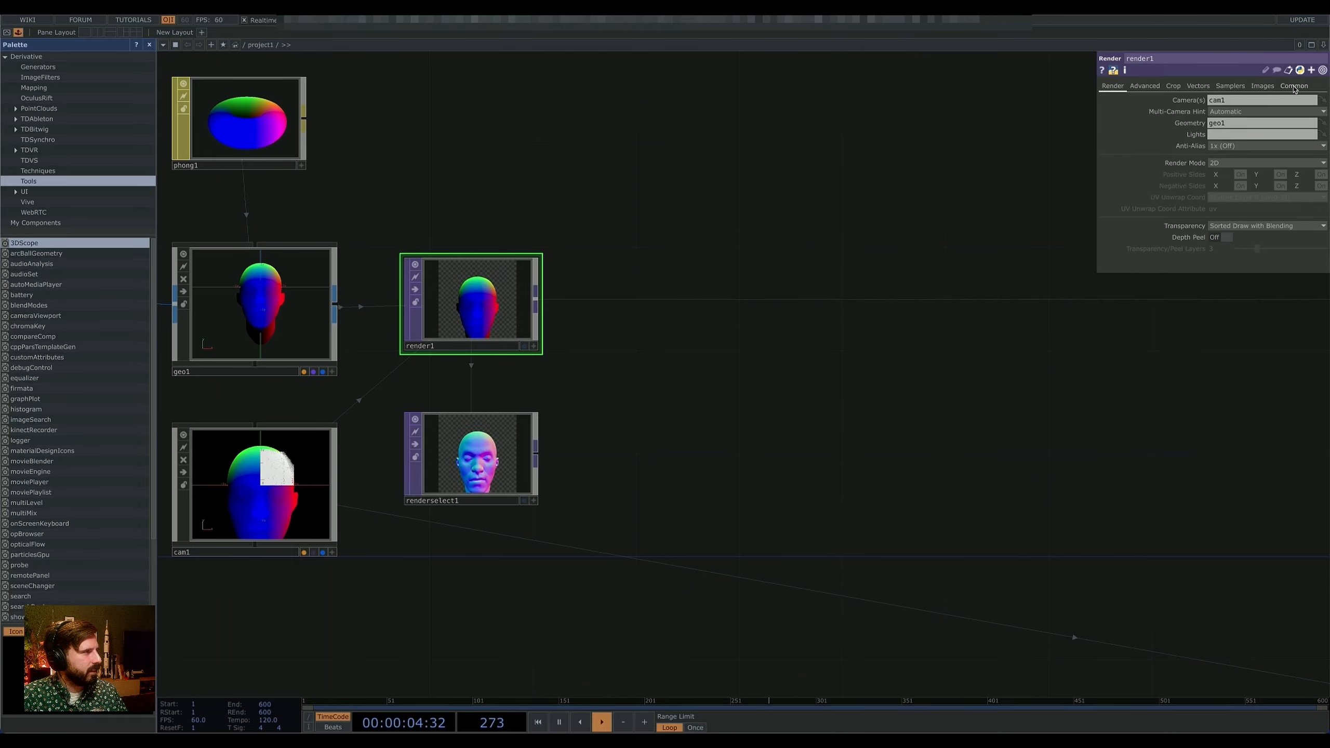
Step: Set render1's pixel format to 32-bit float (RGBA)
{"action": "left_click", "coordinate": [1294, 87]}
{"action": "left_click", "coordinate": [1257, 169]}
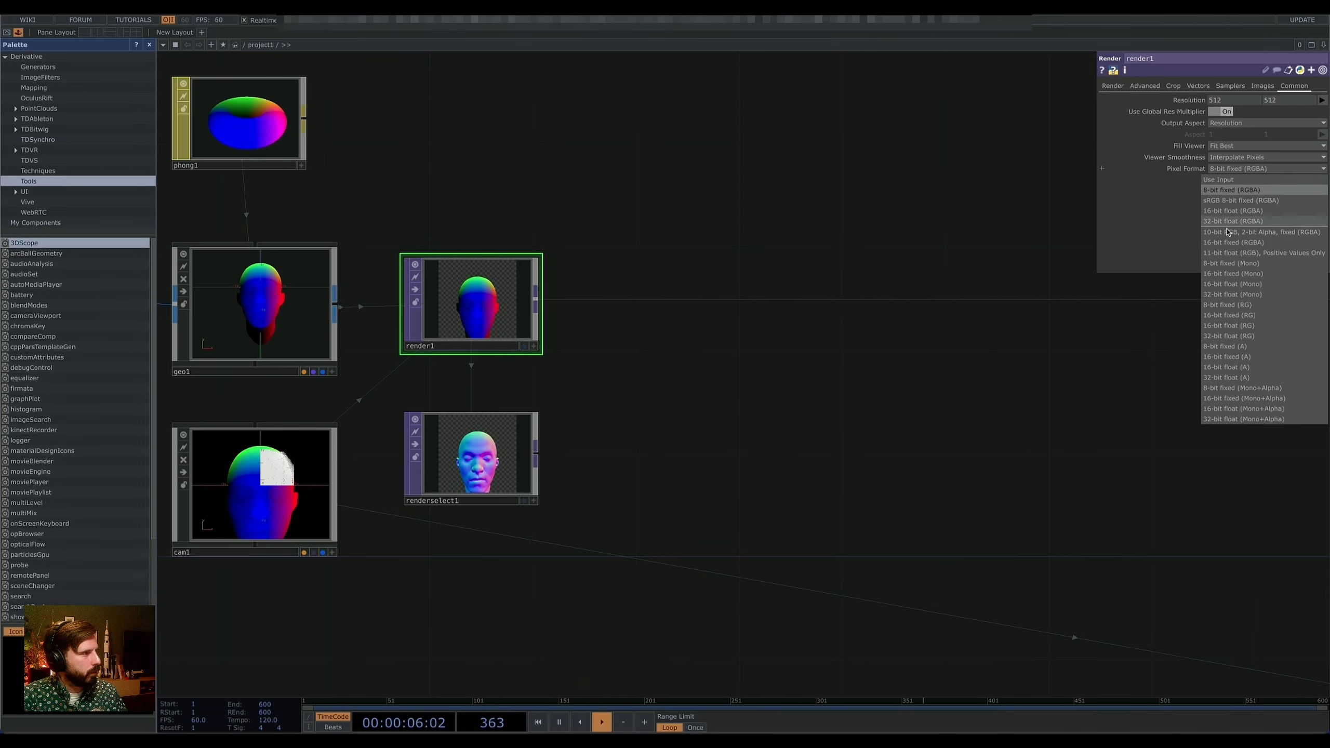
{"action": "left_click", "coordinate": [1227, 224]}
Step: Examine the instanced head in geo2 and its image in render2 after the pixel format change
{"action": "left_click_drag", "start_coordinate": [927, 427], "coordinate": [628, 313]}
{"action": "scroll", "coordinate": [891, 415], "scroll_direction": "down", "scroll_amount": 4}
{"action": "scroll", "coordinate": [828, 365], "scroll_direction": "down", "scroll_amount": 5}
{"action": "left_click_drag", "start_coordinate": [762, 349], "coordinate": [529, 333]}
{"action": "left_click_drag", "start_coordinate": [702, 363], "coordinate": [704, 415]}
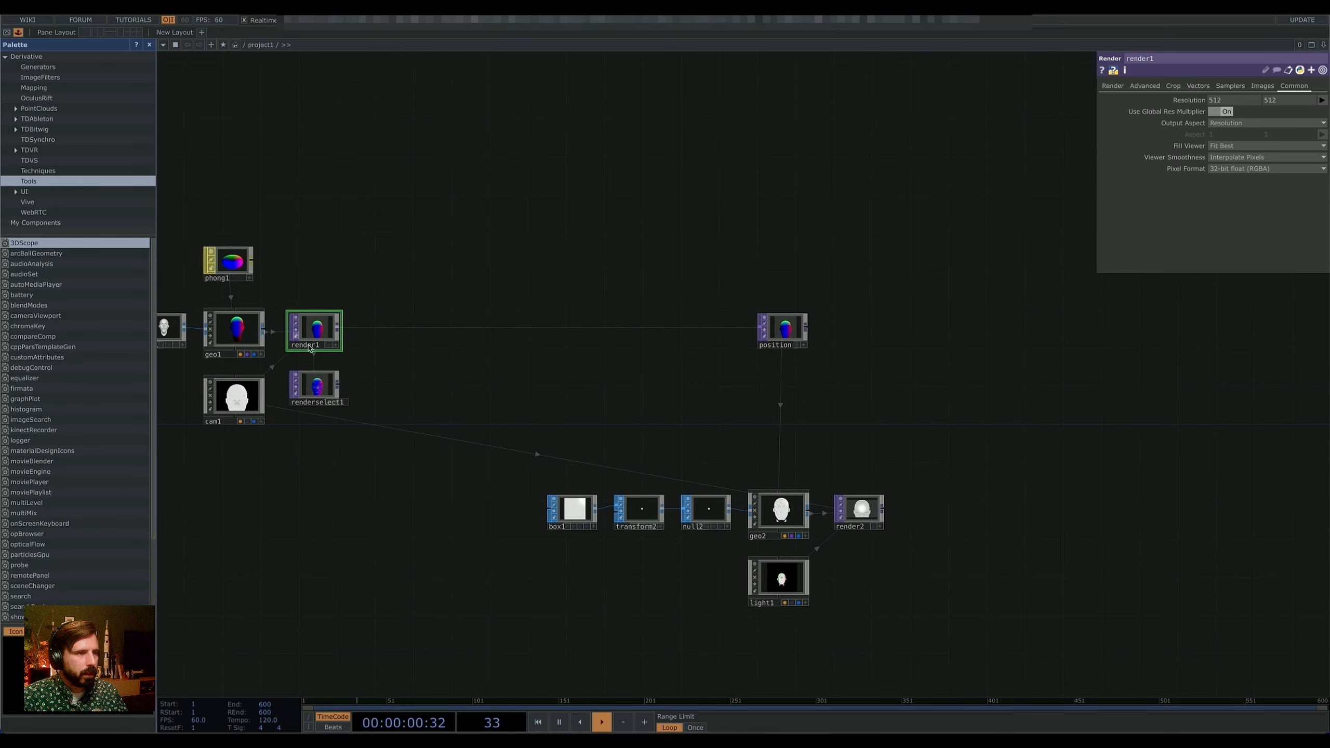
{"action": "left_click_drag", "start_coordinate": [816, 441], "coordinate": [724, 393]}
{"action": "scroll", "coordinate": [792, 489], "scroll_direction": "up", "scroll_amount": 10}
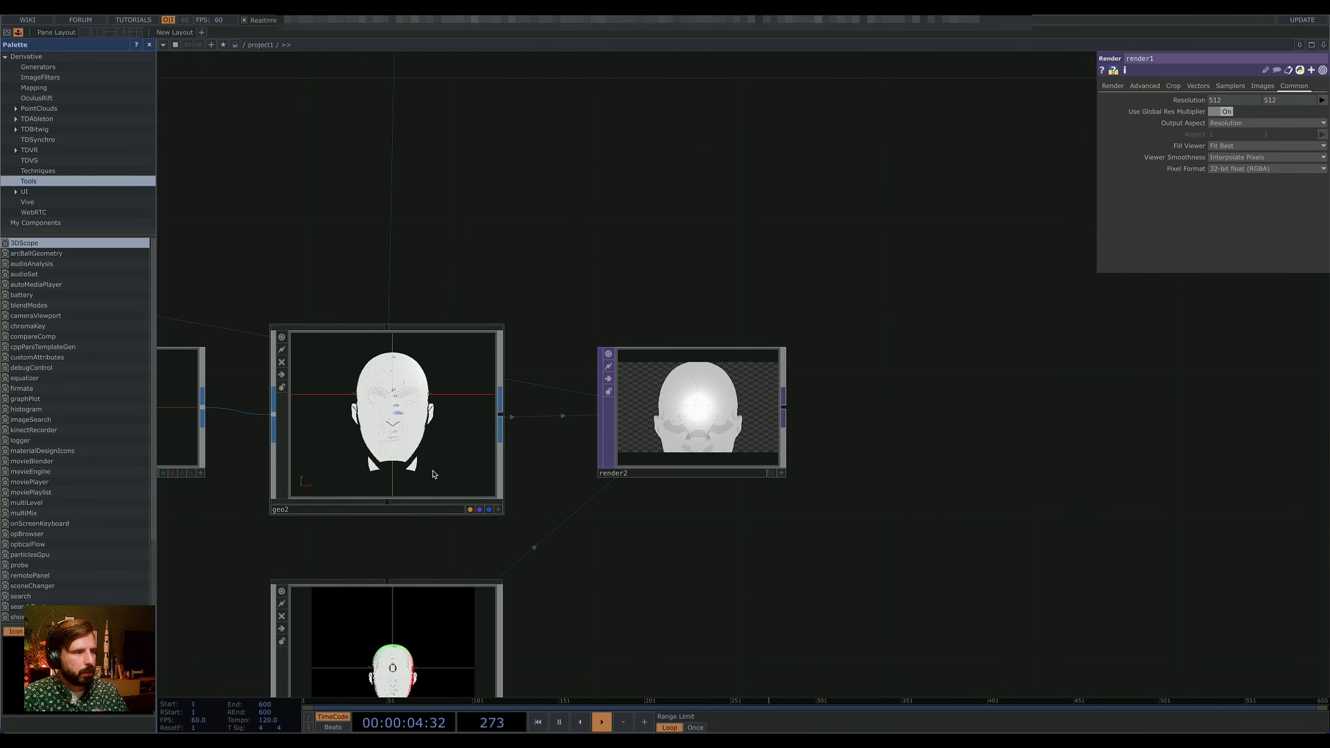
{"action": "scroll", "coordinate": [922, 576], "scroll_direction": "down", "scroll_amount": 5}
{"action": "left_click_drag", "start_coordinate": [890, 575], "coordinate": [822, 538]}
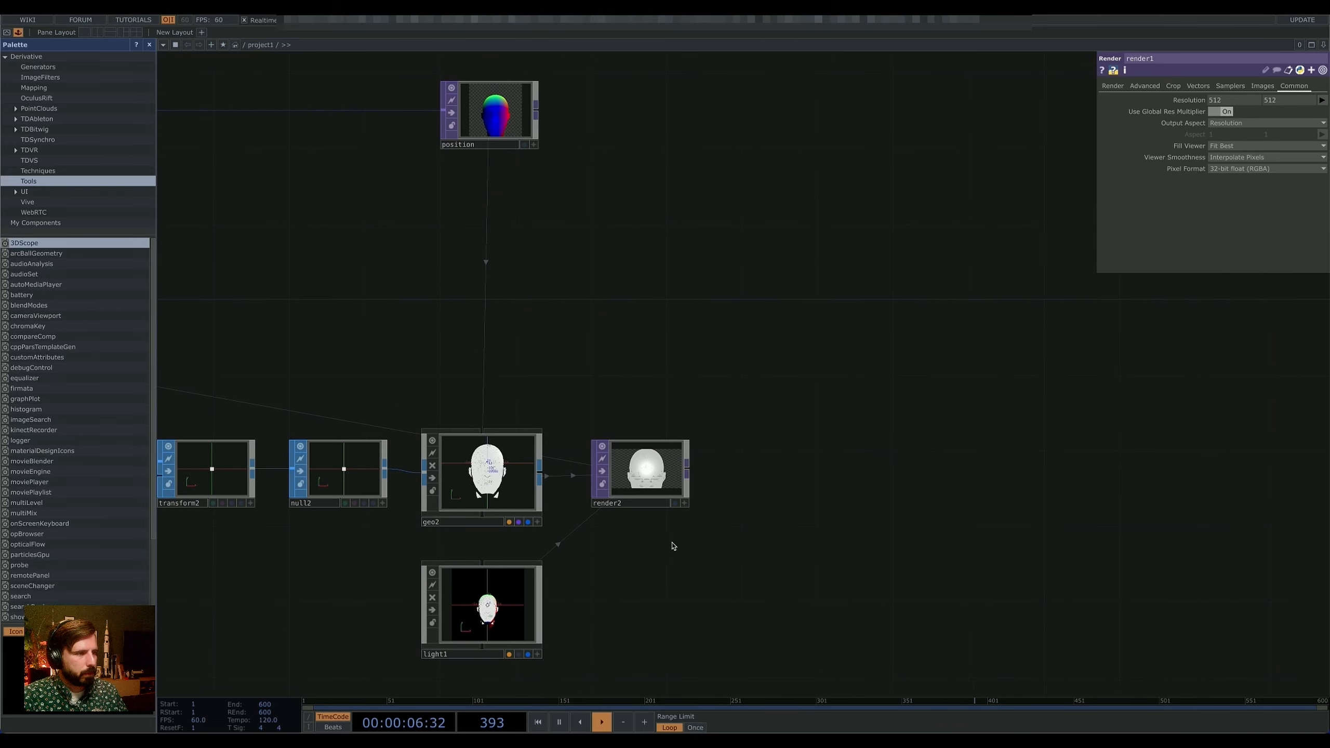
Step: Make cam1's viewer active and orbit and zoom the camera to a three-quarter view that frames the head closely
{"action": "left_click_drag", "start_coordinate": [610, 371], "coordinate": [840, 437]}
{"action": "left_click_drag", "start_coordinate": [526, 360], "coordinate": [1166, 419]}
{"action": "left_click_drag", "start_coordinate": [321, 467], "coordinate": [434, 478]}
{"action": "scroll", "coordinate": [392, 396], "scroll_direction": "up", "scroll_amount": 5}
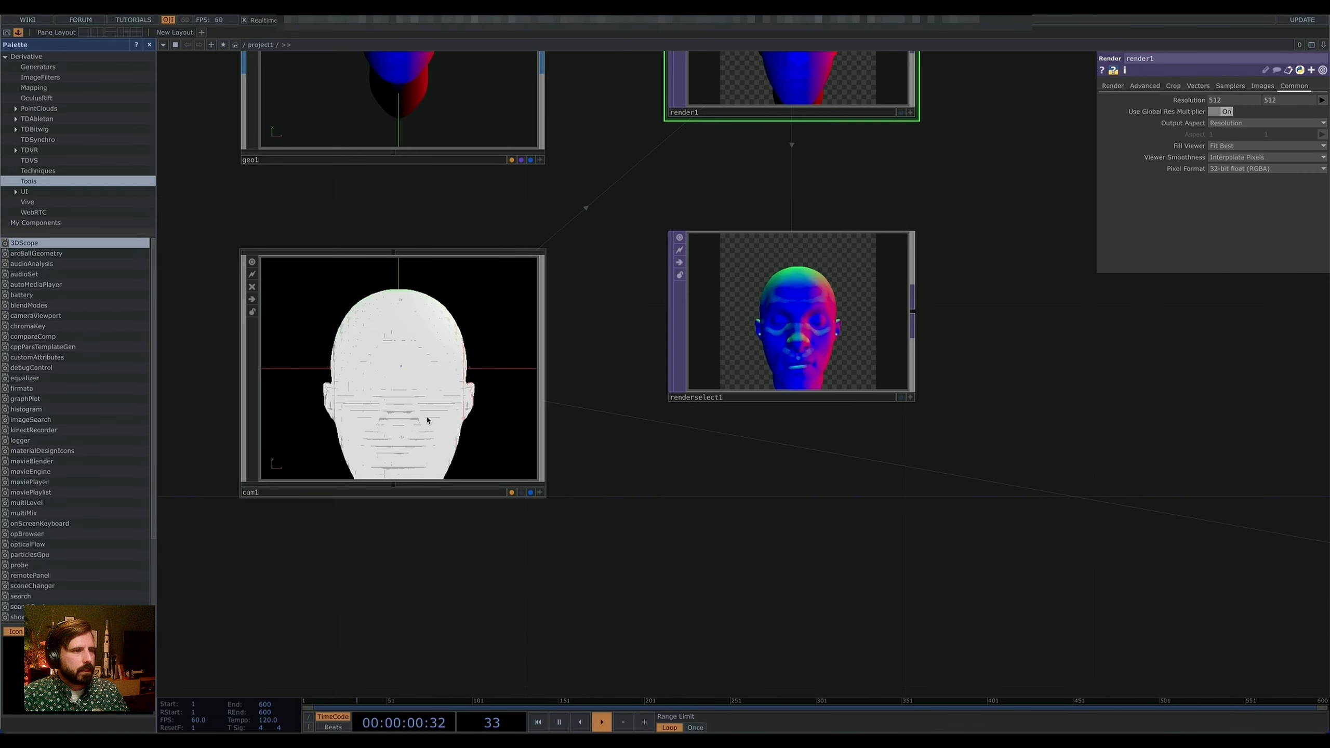
{"action": "left_click", "coordinate": [548, 499]}
{"action": "scroll", "coordinate": [455, 418], "scroll_direction": "down", "scroll_amount": 5}
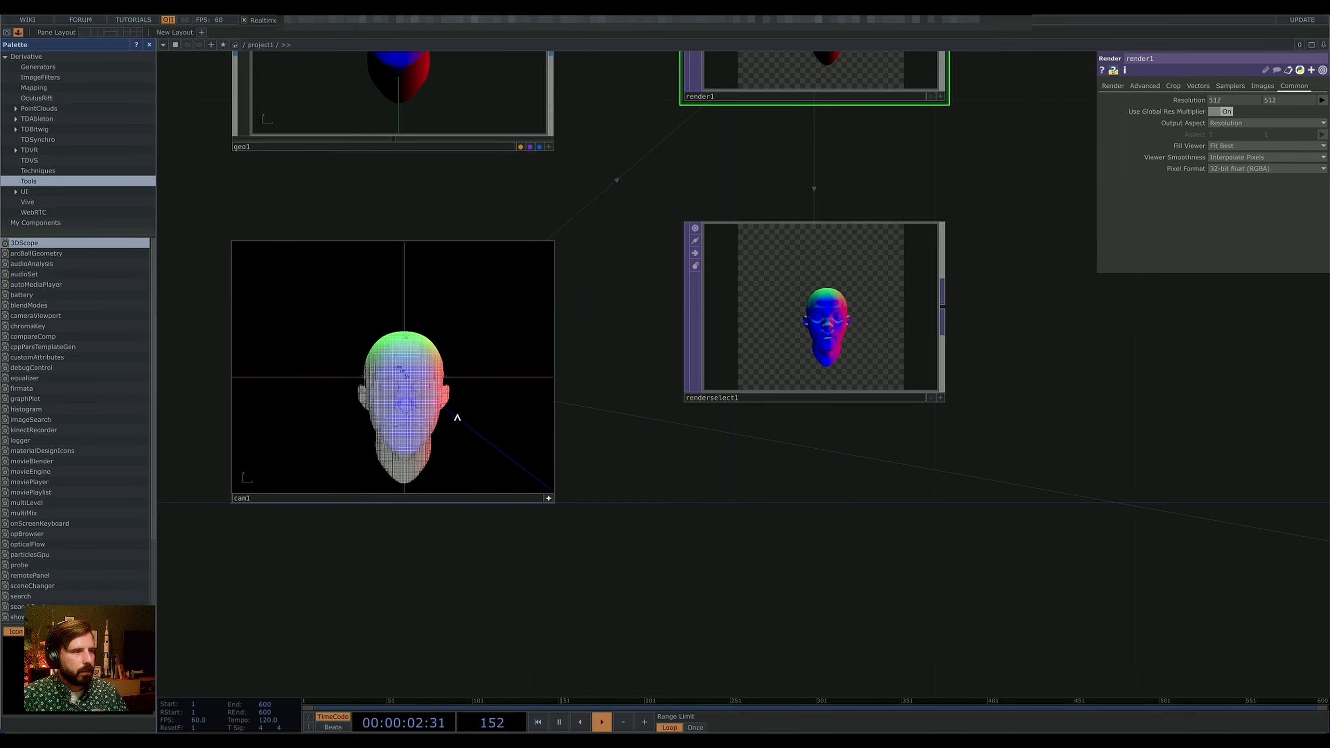
{"action": "right_click_drag", "start_coordinate": [455, 419], "coordinate": [428, 403]}
{"action": "left_click_drag", "start_coordinate": [425, 395], "coordinate": [401, 404]}
{"action": "scroll", "coordinate": [398, 404], "scroll_direction": "up", "scroll_amount": 2}
{"action": "right_click_drag", "start_coordinate": [400, 403], "coordinate": [404, 387]}
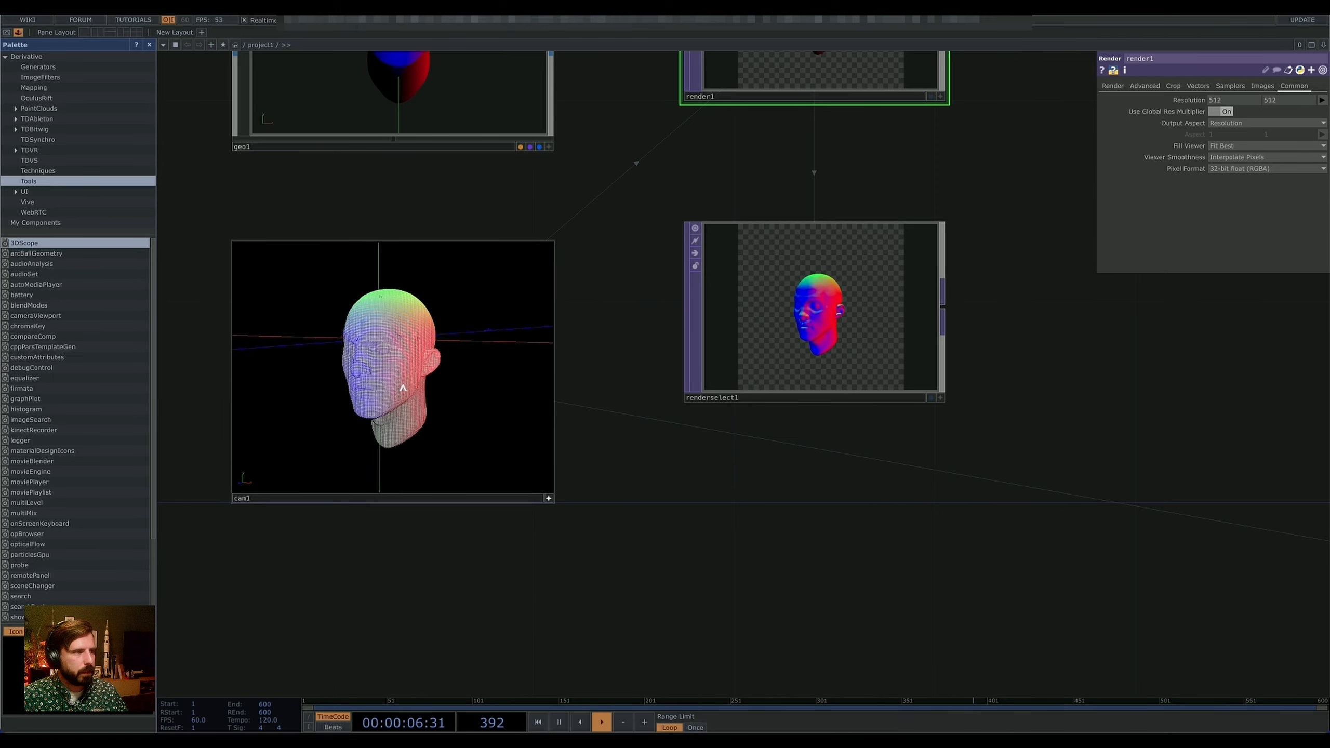
{"action": "scroll", "coordinate": [401, 389], "scroll_direction": "up", "scroll_amount": 3}
{"action": "scroll", "coordinate": [401, 390], "scroll_direction": "up", "scroll_amount": 2}
Step: Set render2's pixel format to 8-bit fixed (RGBA) and its resolution to 2048 x 2048
{"action": "scroll", "coordinate": [759, 521], "scroll_direction": "down", "scroll_amount": 6}
{"action": "left_click_drag", "start_coordinate": [967, 586], "coordinate": [470, 463]}
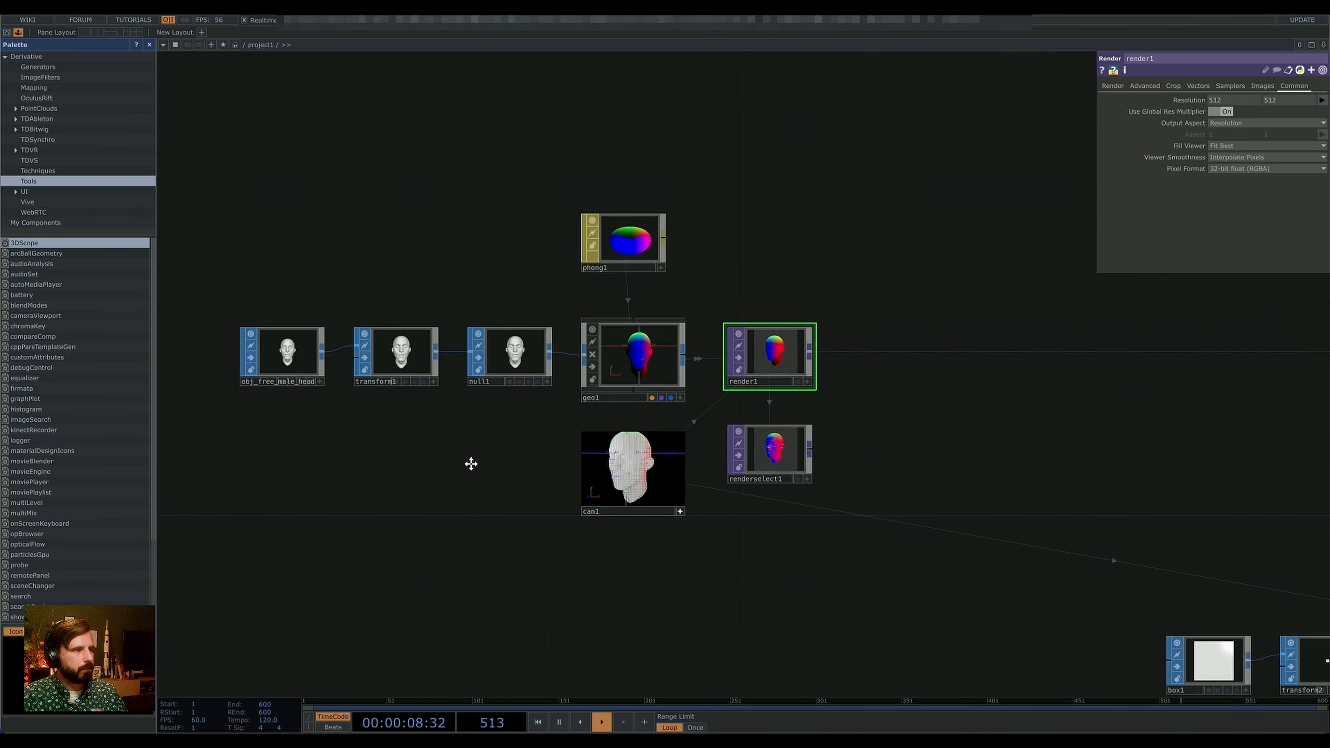
{"action": "left_click_drag", "start_coordinate": [1229, 508], "coordinate": [532, 288]}
{"action": "left_click", "coordinate": [529, 314]}
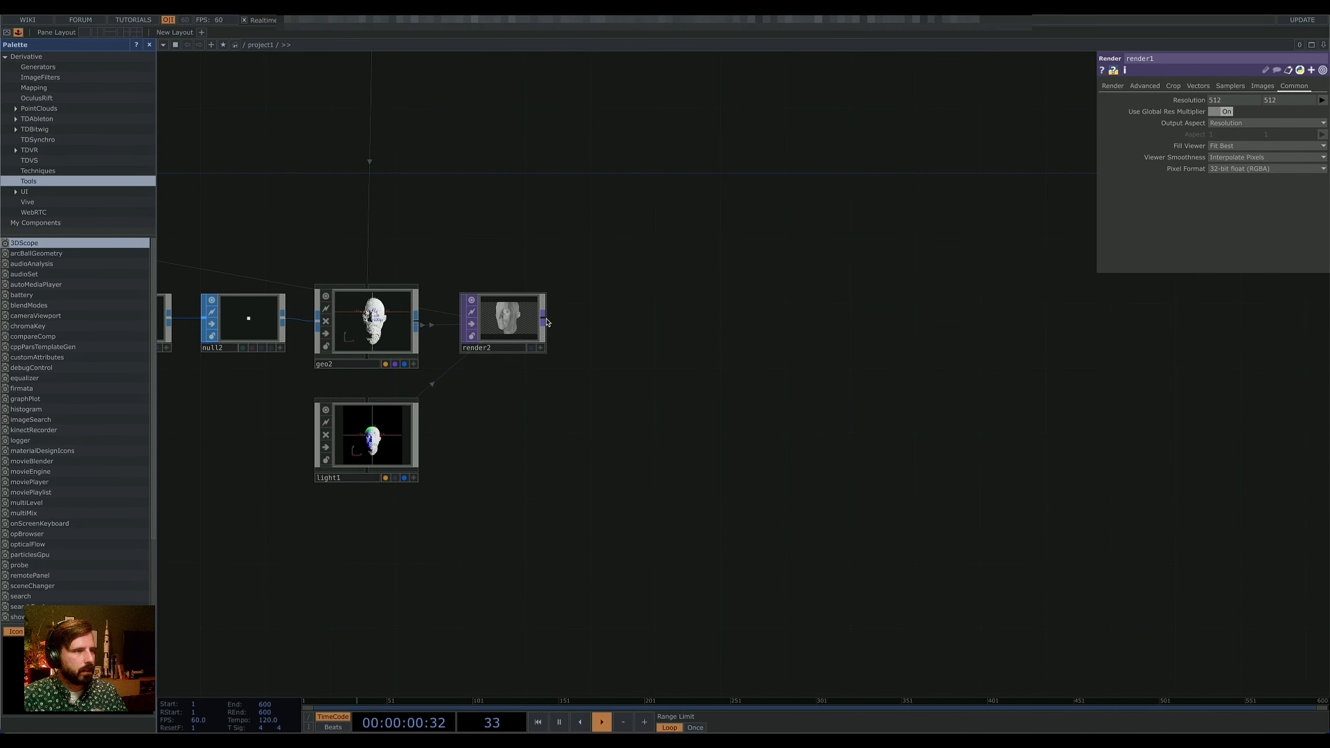
{"action": "left_click", "coordinate": [1294, 85]}
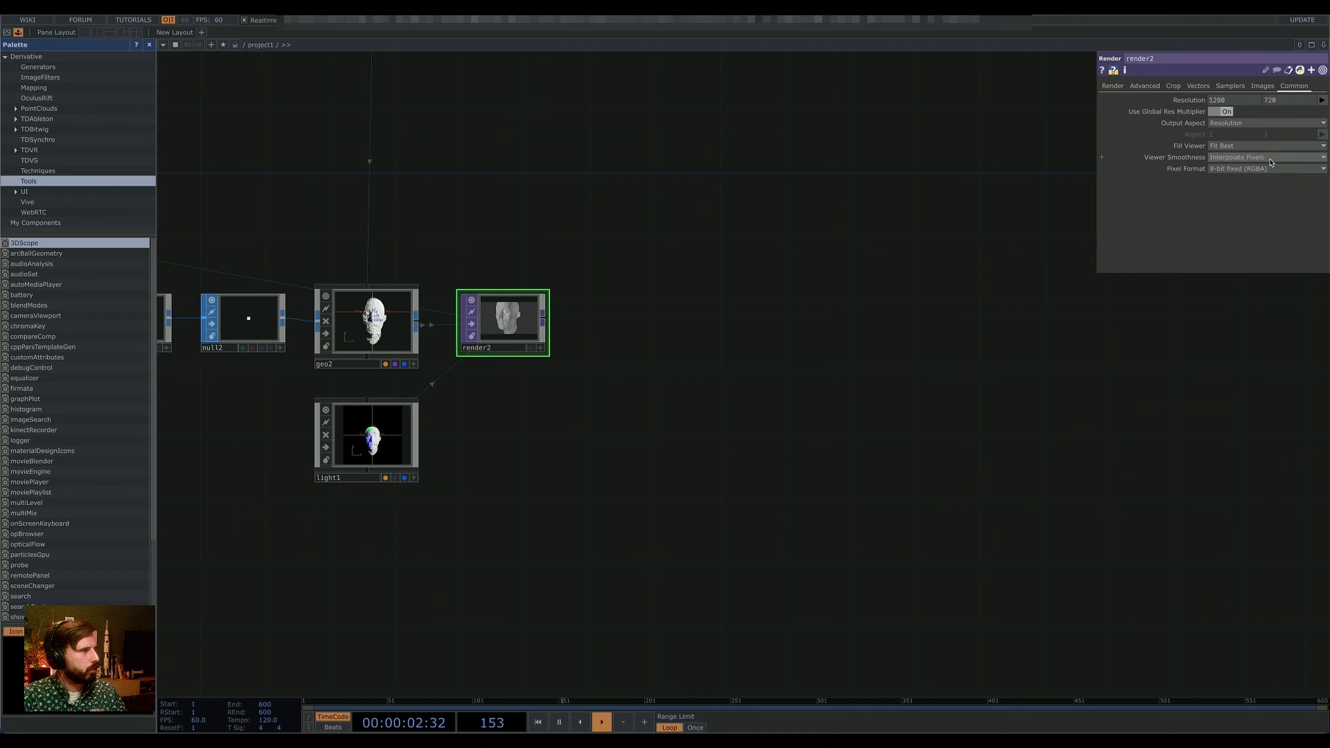
{"action": "left_click", "coordinate": [1283, 168]}
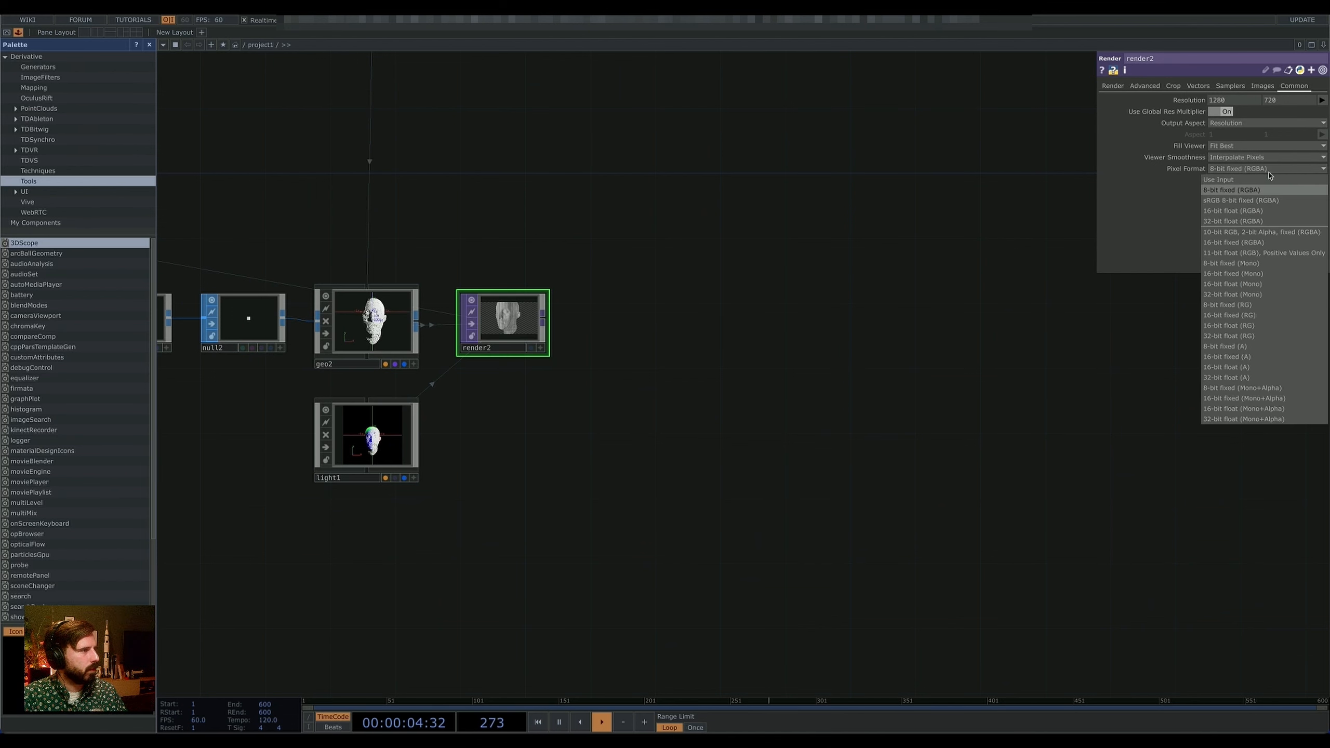
{"action": "left_click", "coordinate": [1260, 190]}
{"action": "left_click", "coordinate": [1323, 100]}
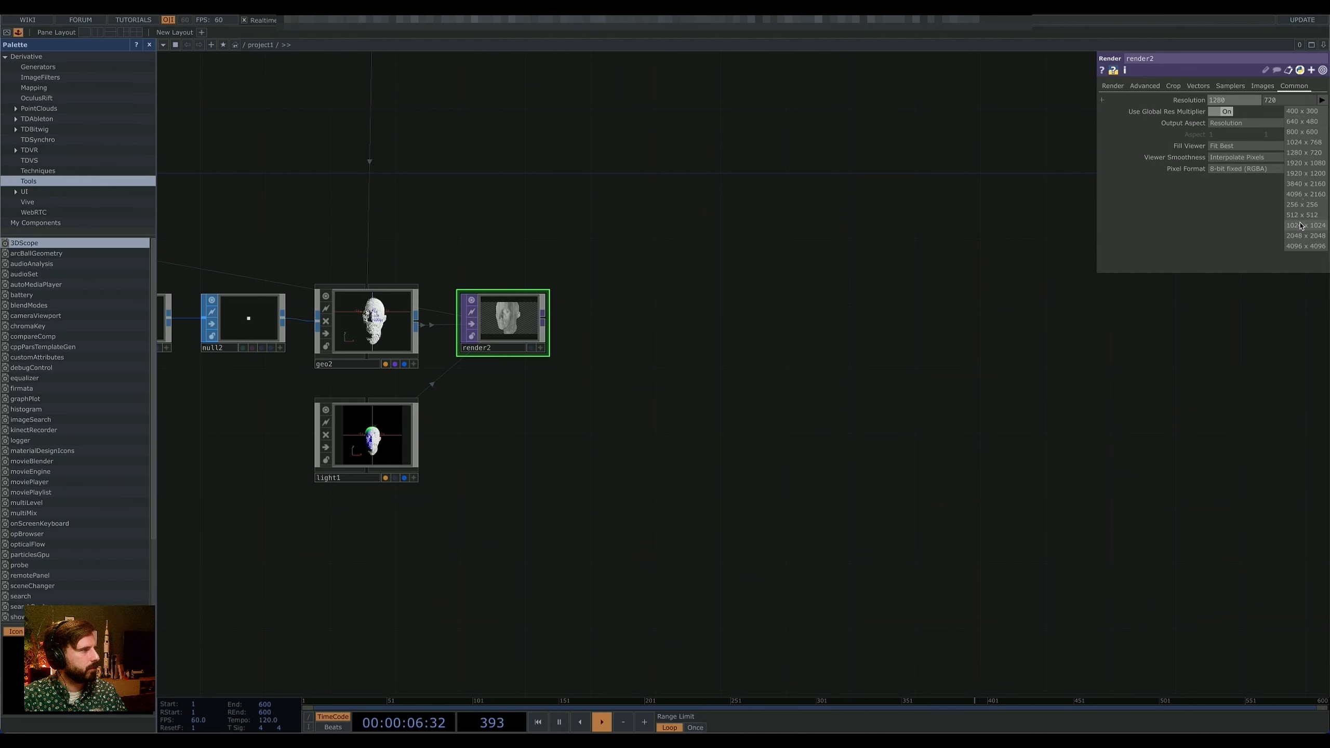
{"action": "left_click", "coordinate": [1307, 237]}
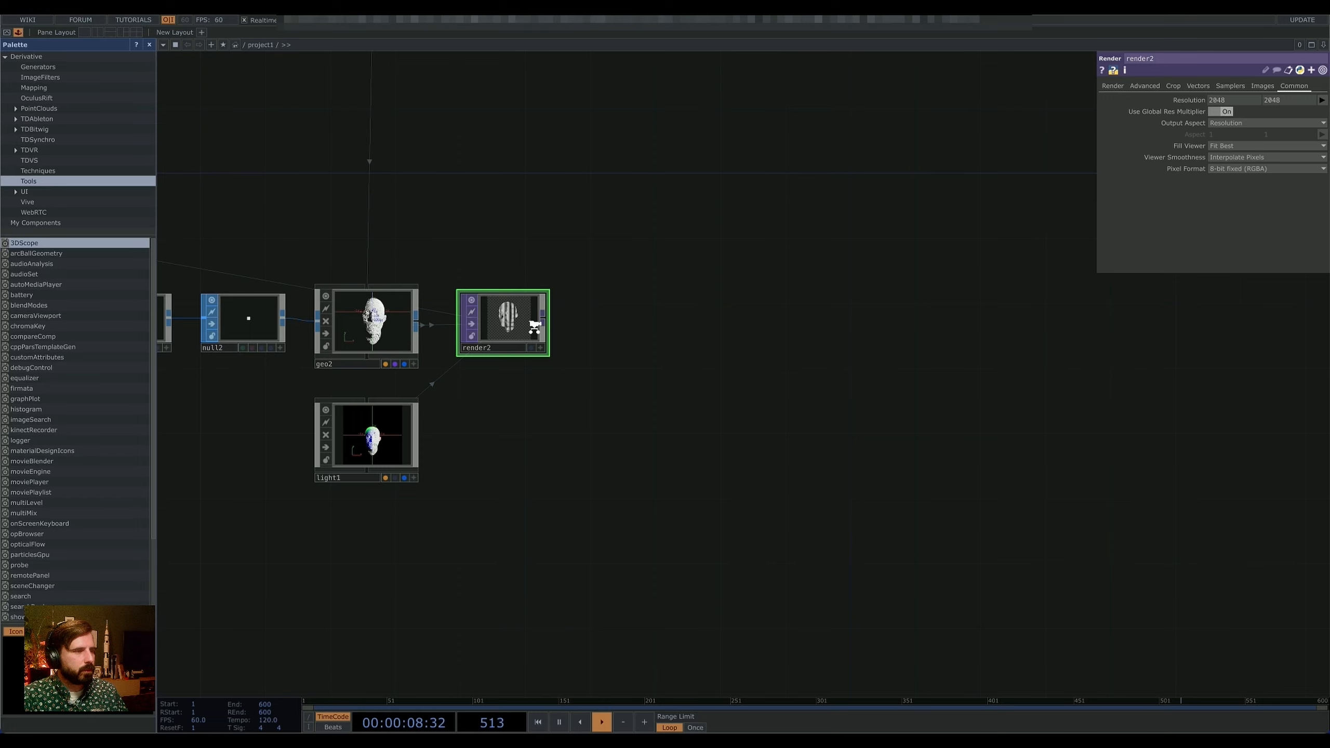
Step: Add an Out TOP connected to render2's output, leaving room between the two nodes
{"action": "scroll", "coordinate": [534, 327], "scroll_direction": "up", "scroll_amount": 4}
{"action": "key", "text": "Tab"}
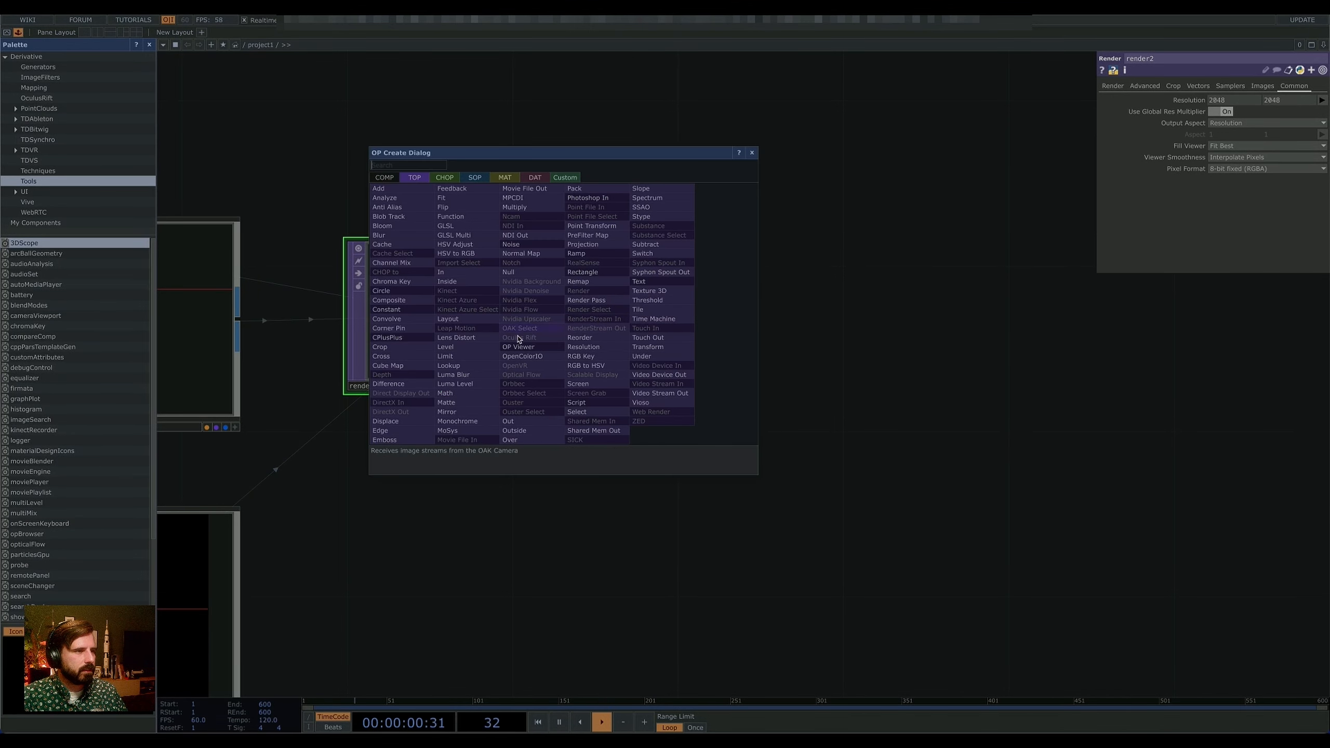
{"action": "left_click", "coordinate": [508, 422]}
{"action": "left_click", "coordinate": [1096, 316]}
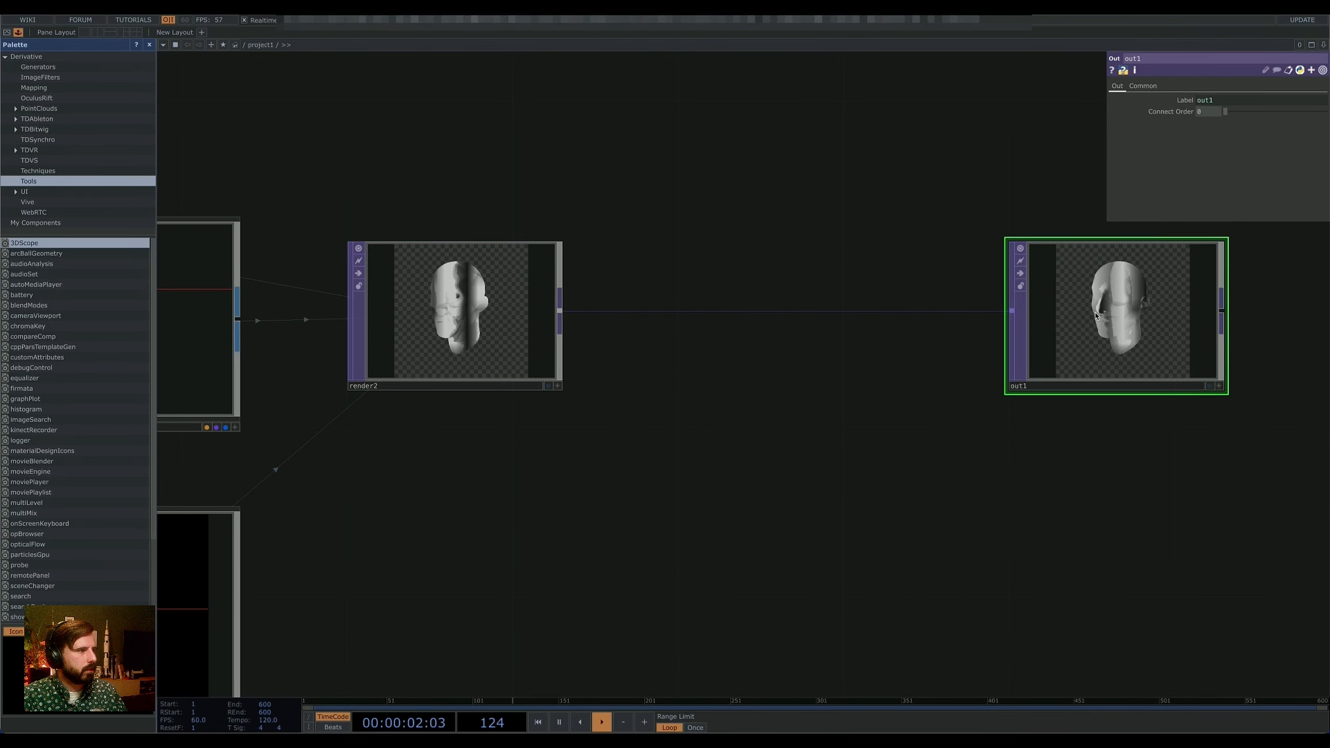
Step: Insert a Transform TOP between render2 and out1, with Comp Over Background Color on and an opaque black background (0, 0, 0, 1)
{"action": "right_click", "coordinate": [687, 310]}
{"action": "left_click", "coordinate": [661, 312]}
{"action": "right_click", "coordinate": [660, 311]}
{"action": "left_click", "coordinate": [687, 311]}
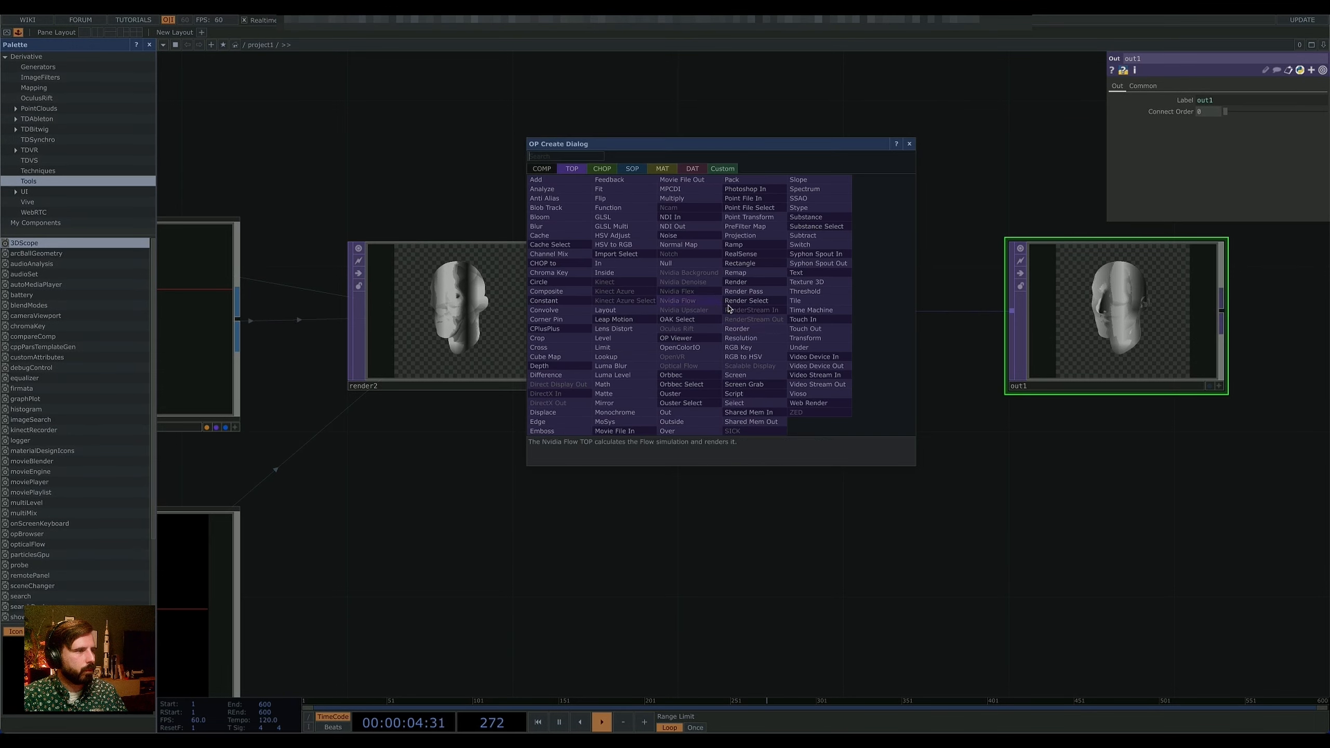
{"action": "left_click", "coordinate": [820, 340]}
{"action": "left_click", "coordinate": [745, 318]}
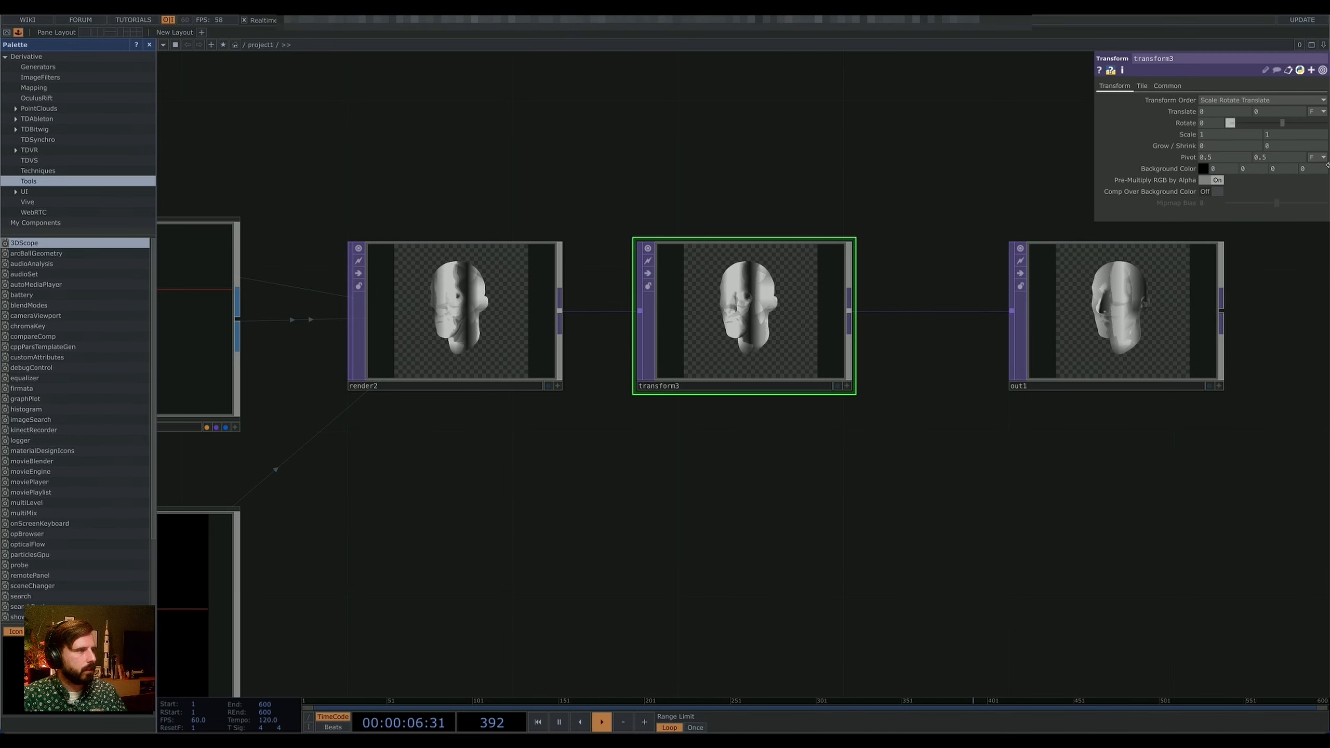
{"action": "left_click", "coordinate": [1212, 192]}
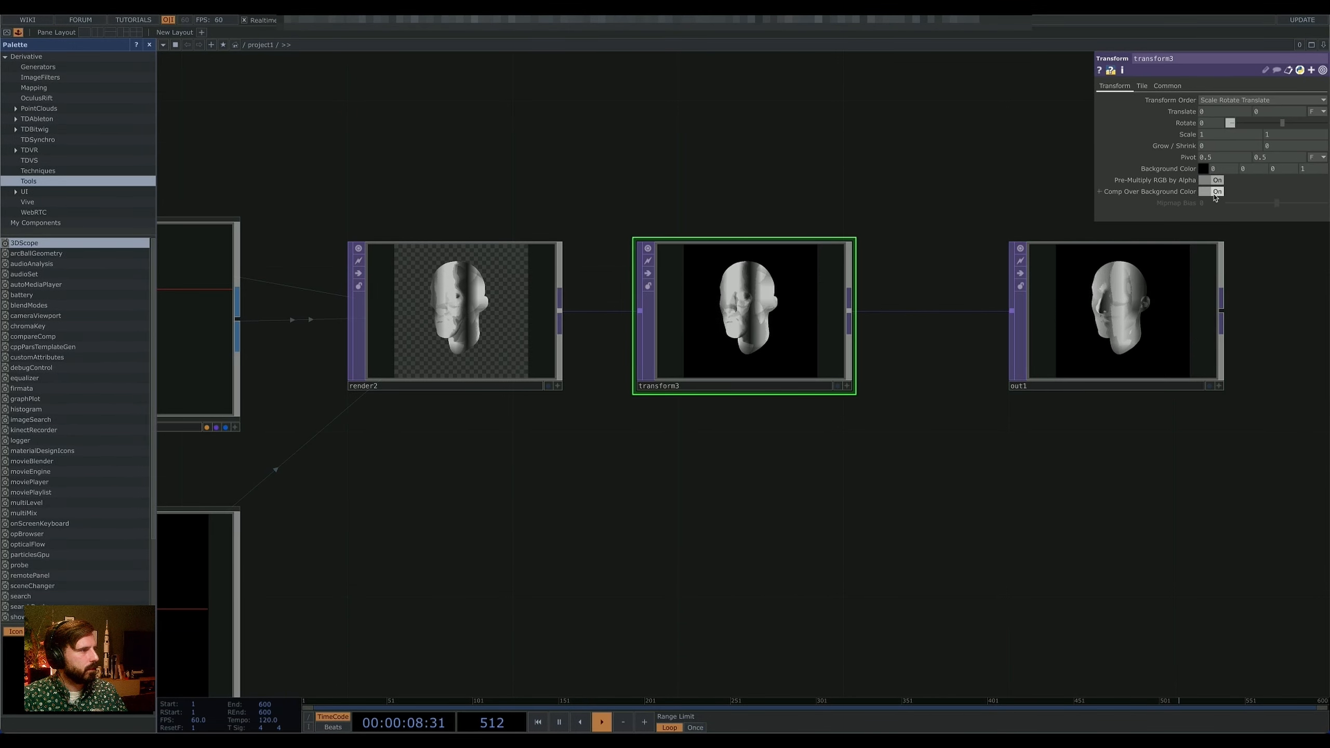
Step: Display out1's image as the network background
{"action": "left_click_drag", "start_coordinate": [817, 399], "coordinate": [607, 451]}
{"action": "scroll", "coordinate": [775, 472], "scroll_direction": "down", "scroll_amount": 3}
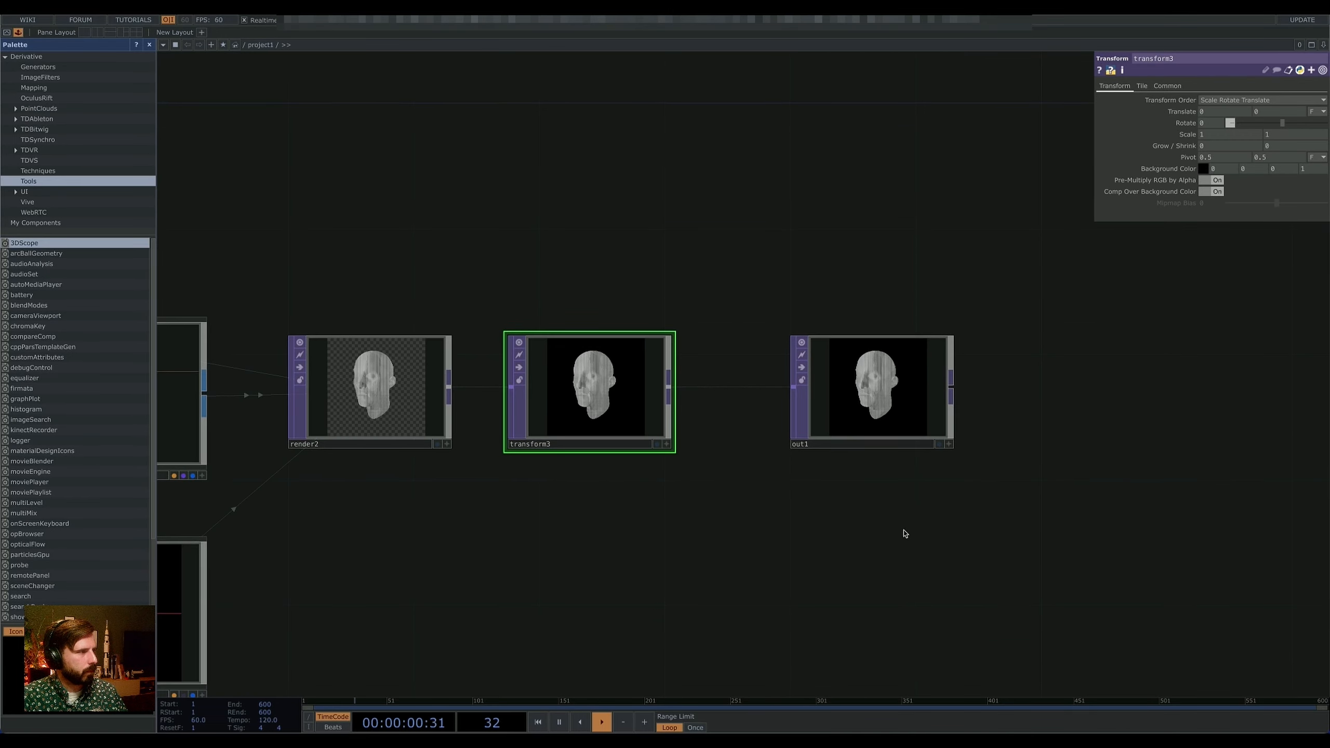
{"action": "left_click_drag", "start_coordinate": [906, 527], "coordinate": [774, 408]}
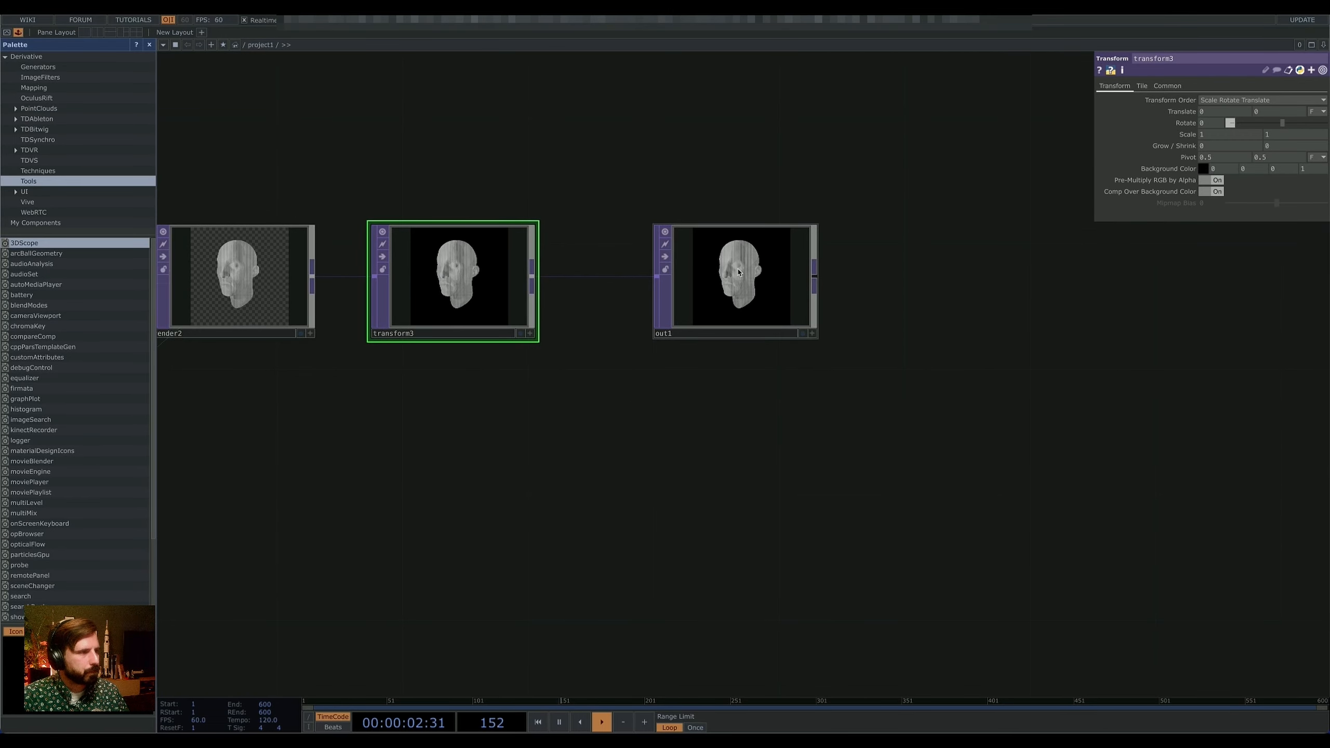
{"action": "left_click", "coordinate": [802, 332]}
Step: Make light1's viewer active and orbit the light around the head so it shines from an angle
{"action": "left_click_drag", "start_coordinate": [311, 462], "coordinate": [682, 481]}
{"action": "left_click", "coordinate": [438, 602]}
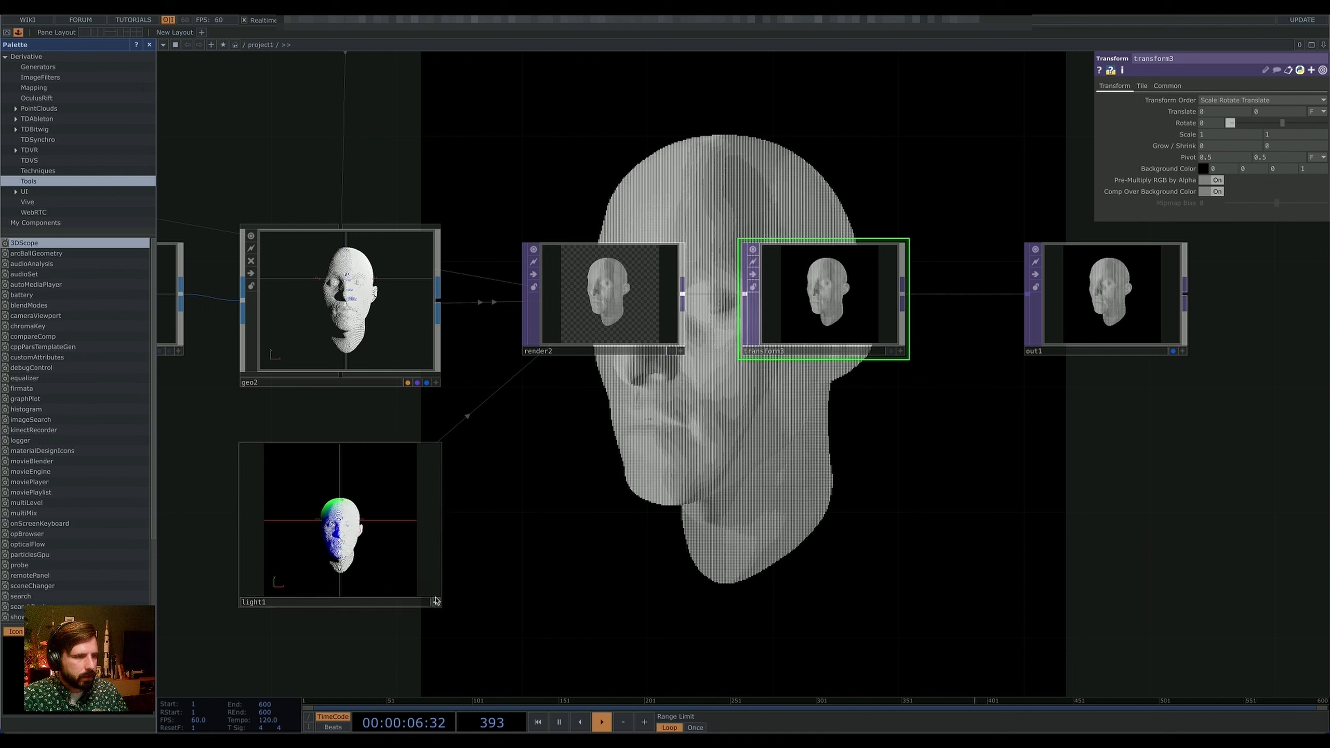
{"action": "mouse_move", "coordinate": [406, 558]}
{"action": "left_mouse_down"}
{"action": "mouse_move", "coordinate": [394, 561]}
{"action": "mouse_move", "coordinate": [425, 562]}
{"action": "left_mouse_up"}
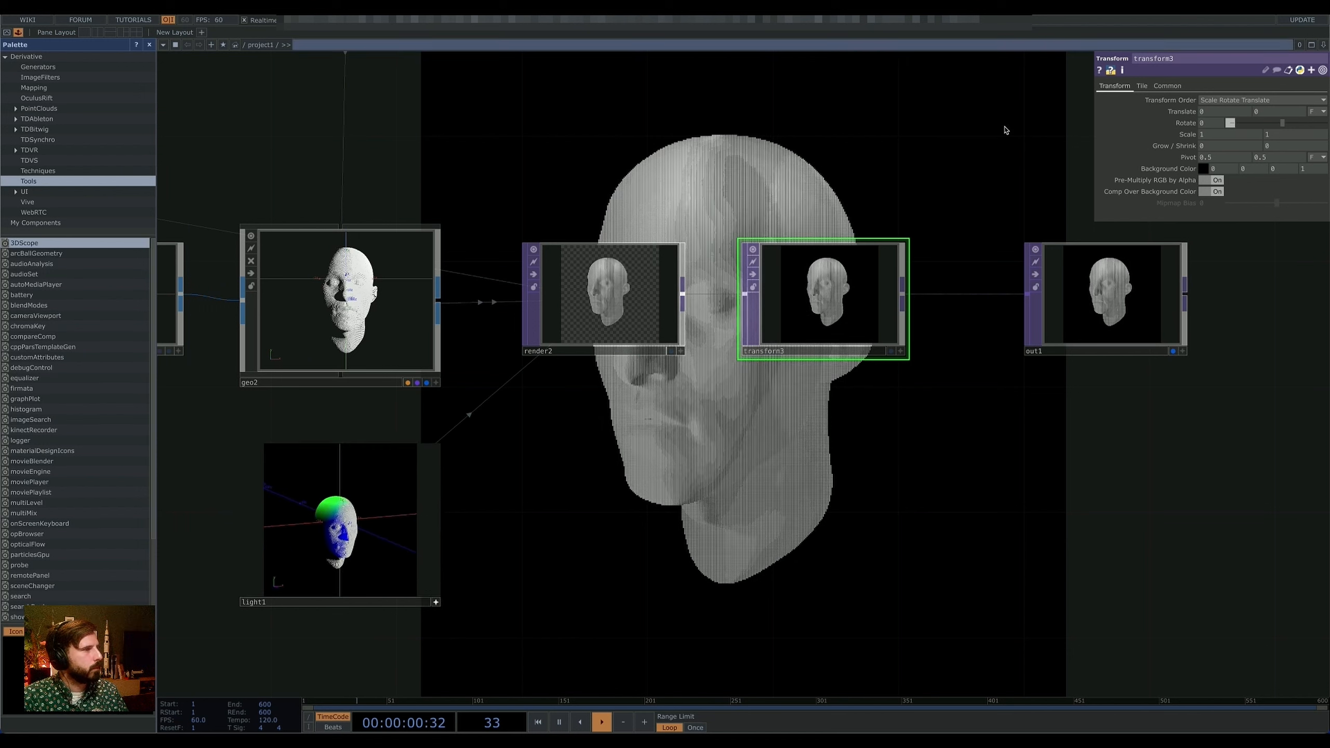
Step: Set light1's shadow type to Soft, 2D Mapped and its shadow resolution to 3072 by 3072
{"action": "left_click", "coordinate": [367, 603]}
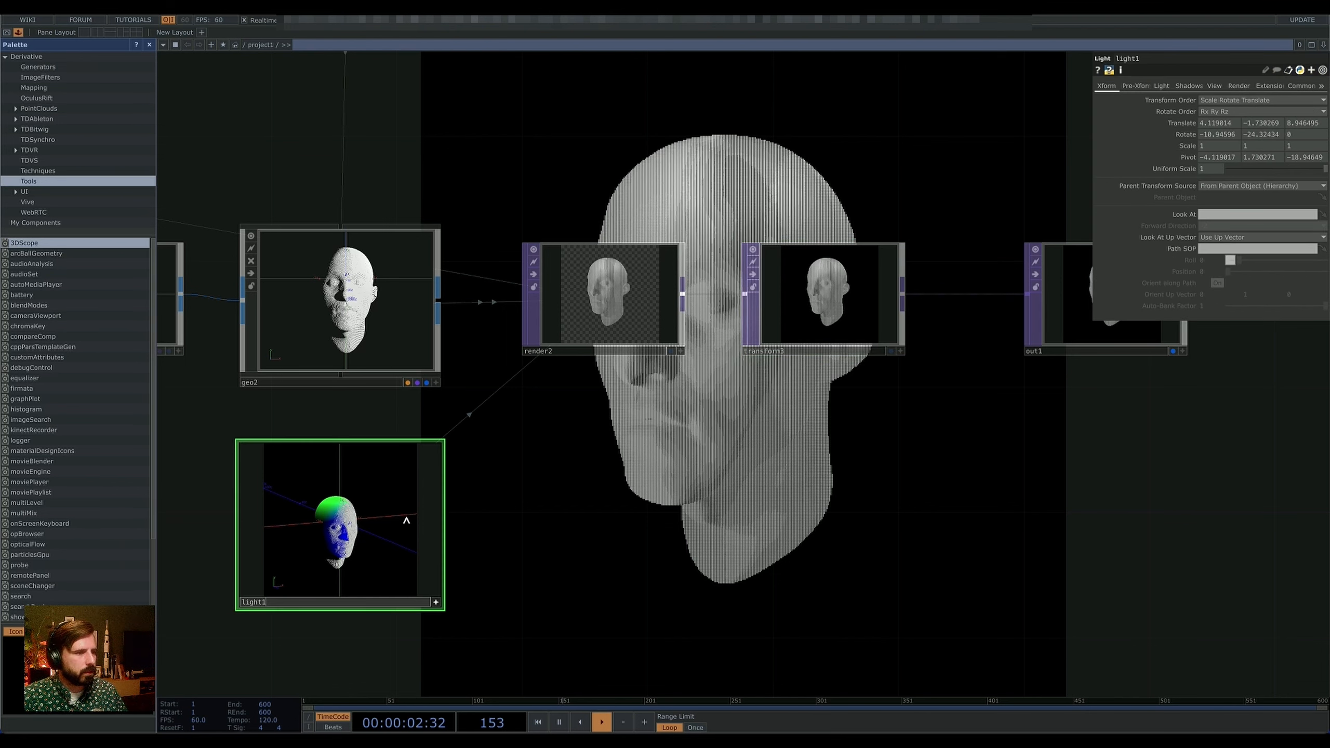
{"action": "left_click", "coordinate": [1194, 84]}
{"action": "left_click", "coordinate": [1209, 101]}
{"action": "left_click", "coordinate": [1219, 133]}
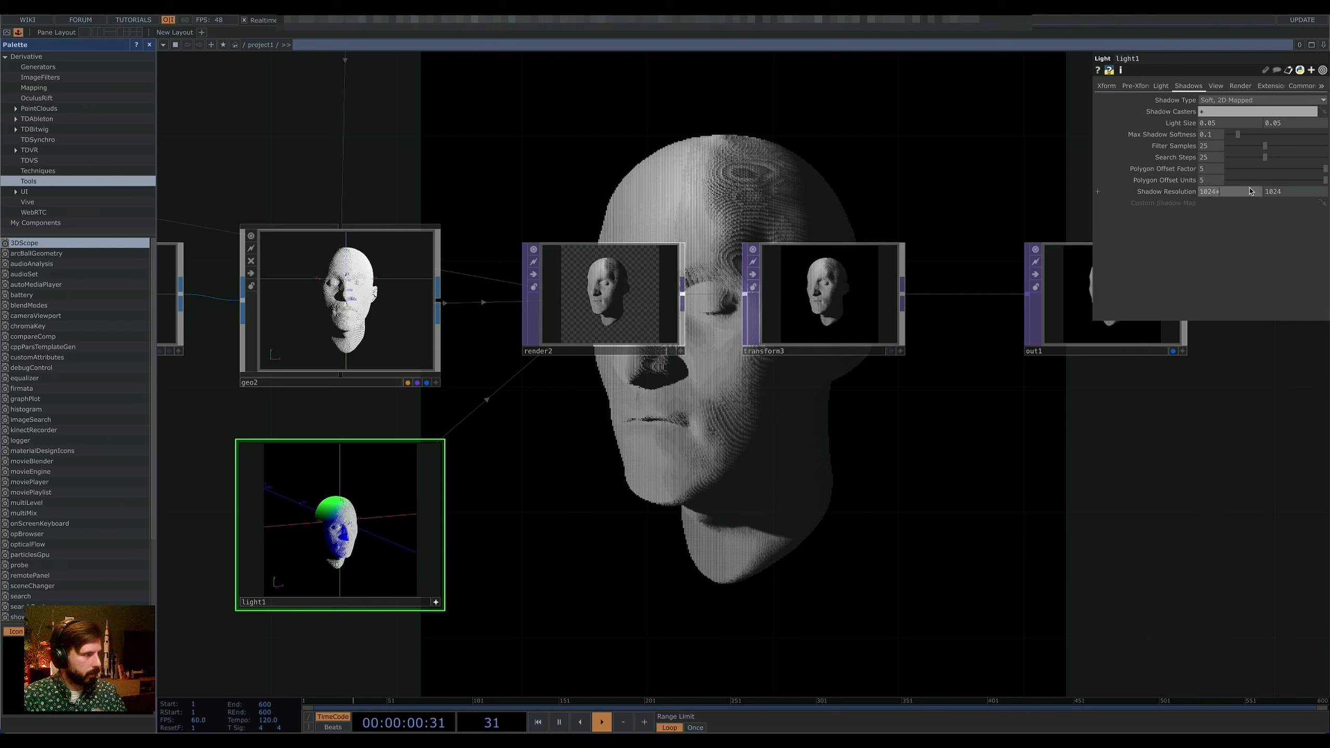
{"action": "key", "text": "Return"}
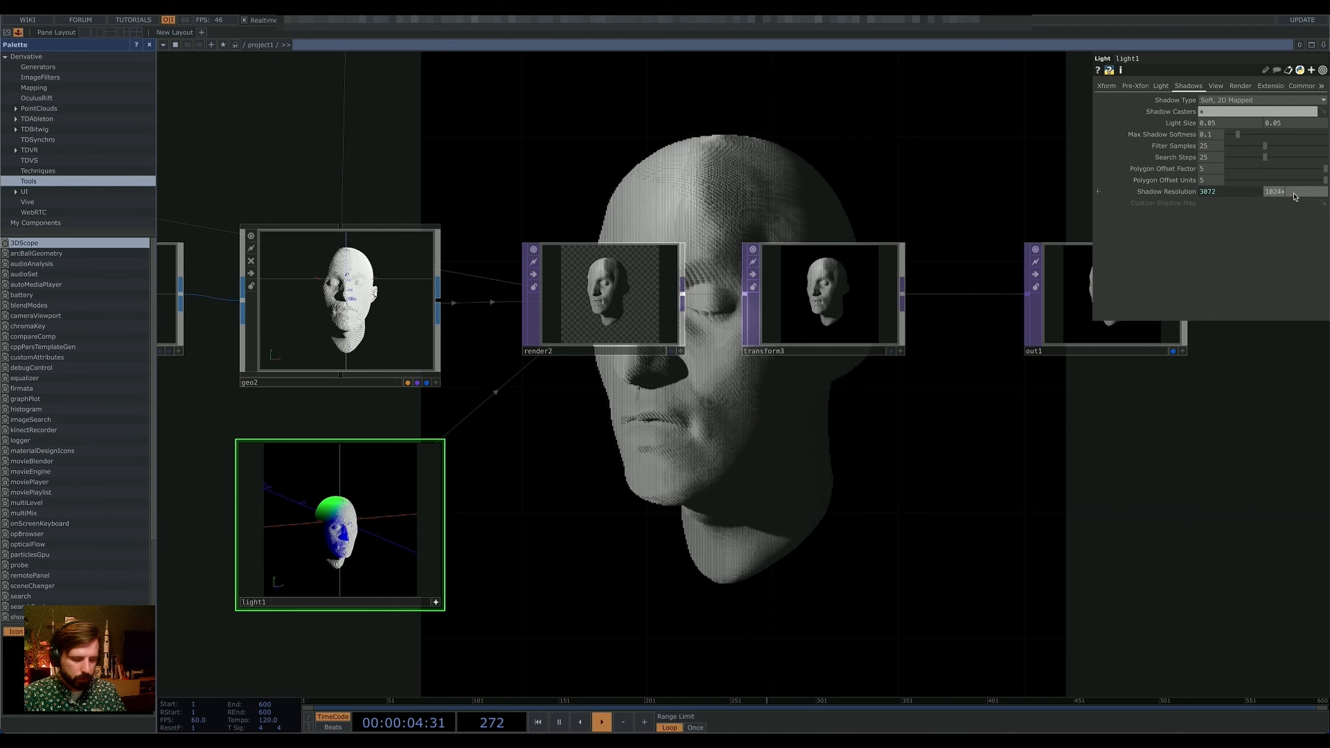
{"action": "key", "text": "Return"}
Step: Orbit cam1 around the head so the rendered face turns further toward profile
{"action": "left_click_drag", "start_coordinate": [899, 438], "coordinate": [887, 307]}
{"action": "left_click_drag", "start_coordinate": [742, 494], "coordinate": [739, 619]}
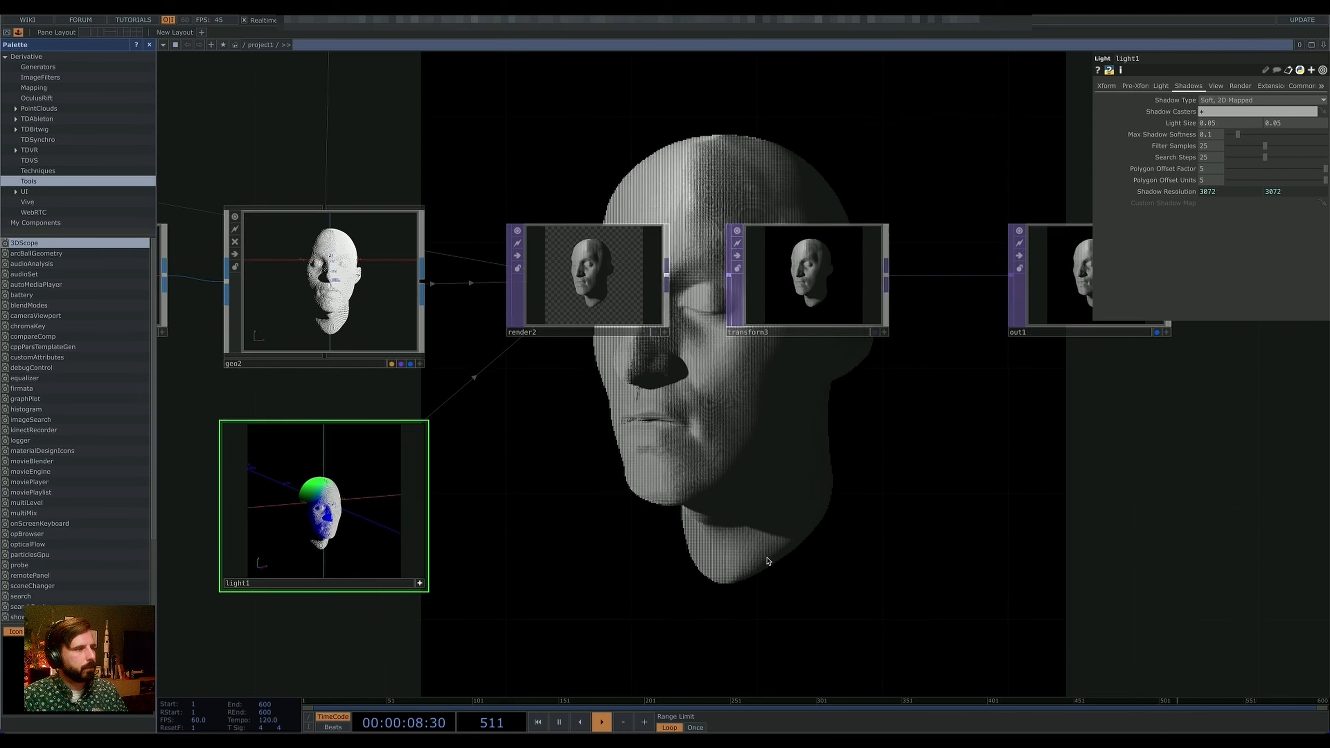
{"action": "left_click_drag", "start_coordinate": [728, 486], "coordinate": [765, 590]}
{"action": "left_click_drag", "start_coordinate": [683, 236], "coordinate": [732, 297]}
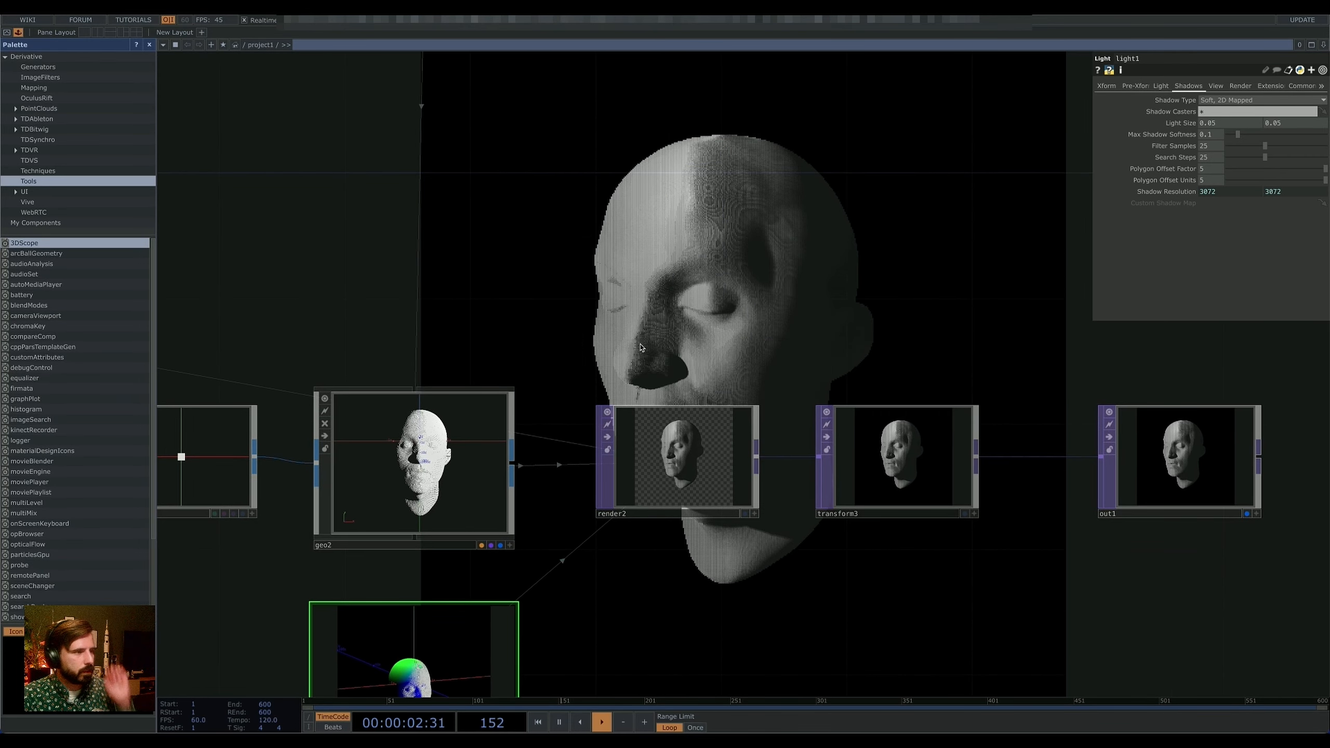
{"action": "scroll", "coordinate": [642, 345], "scroll_direction": "down", "scroll_amount": 3}
{"action": "left_click_drag", "start_coordinate": [704, 297], "coordinate": [914, 384]}
{"action": "left_click_drag", "start_coordinate": [648, 370], "coordinate": [1257, 382]}
{"action": "left_click_drag", "start_coordinate": [345, 437], "coordinate": [587, 509]}
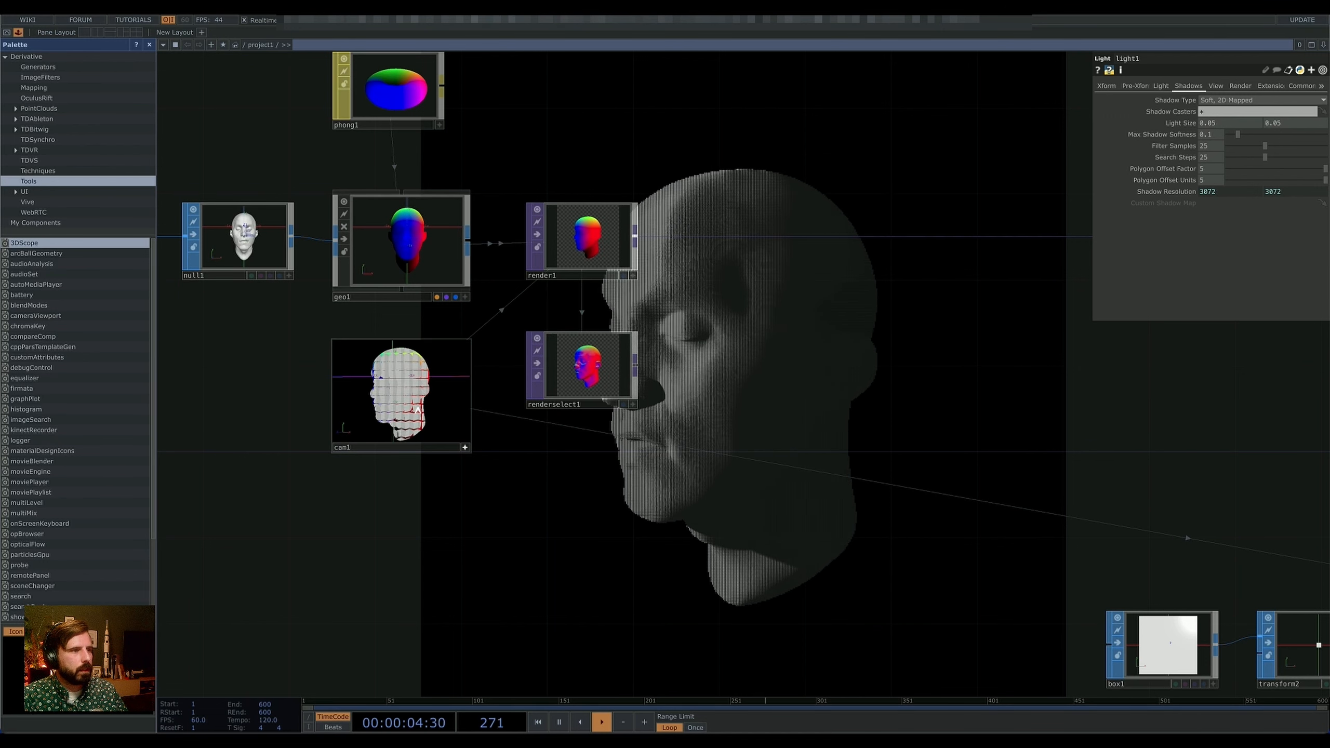
{"action": "left_click_drag", "start_coordinate": [1222, 436], "coordinate": [820, 422]}
{"action": "left_click_drag", "start_coordinate": [1173, 419], "coordinate": [778, 413]}
{"action": "left_click_drag", "start_coordinate": [846, 338], "coordinate": [839, 257]}
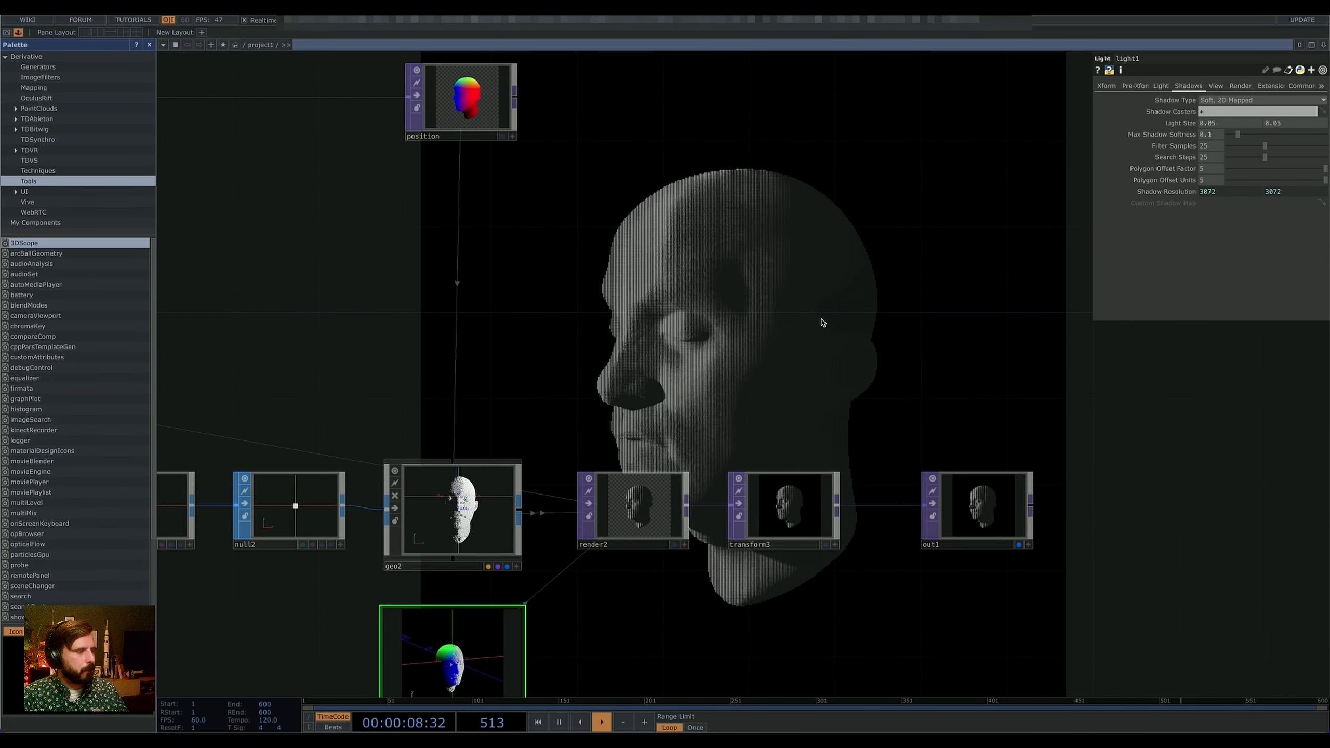
Step: Insert a Feedback TOP on the wire between render1 and position, leaving room after it
{"action": "left_click_drag", "start_coordinate": [958, 378], "coordinate": [1257, 481]}
{"action": "left_click_drag", "start_coordinate": [556, 423], "coordinate": [859, 524]}
{"action": "left_click_drag", "start_coordinate": [443, 445], "coordinate": [680, 498]}
{"action": "left_click_drag", "start_coordinate": [331, 479], "coordinate": [447, 482]}
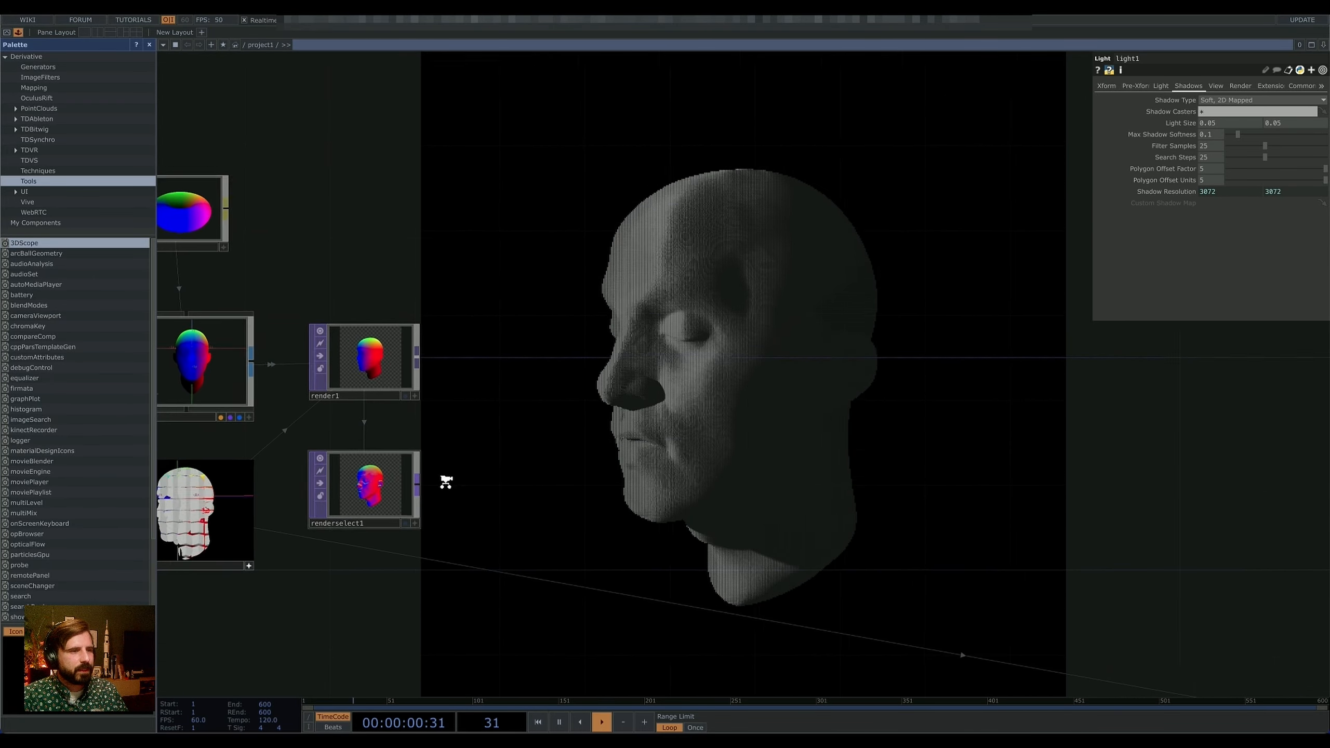
{"action": "scroll", "coordinate": [446, 482], "scroll_direction": "down", "scroll_amount": 1}
{"action": "left_click_drag", "start_coordinate": [605, 478], "coordinate": [358, 441]}
{"action": "scroll", "coordinate": [421, 432], "scroll_direction": "down", "scroll_amount": 4}
{"action": "right_click", "coordinate": [319, 366]}
{"action": "left_click", "coordinate": [263, 443]}
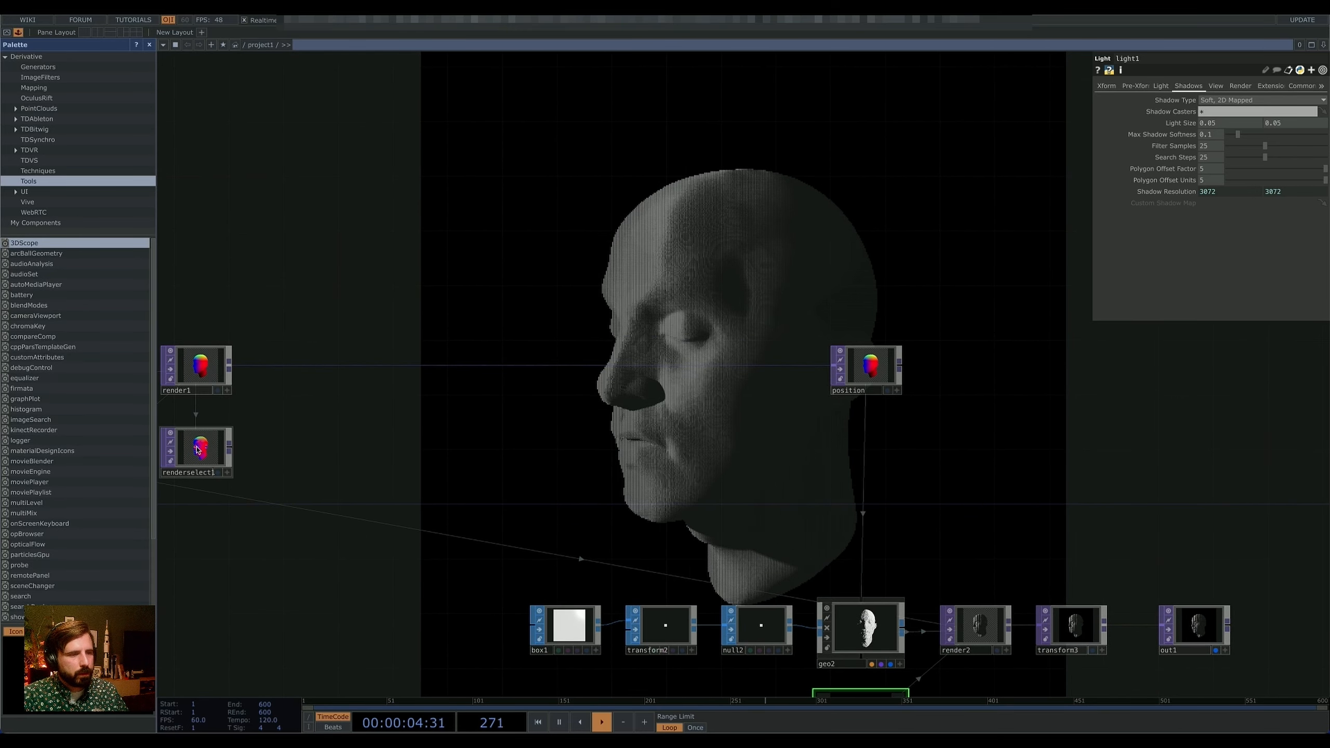
{"action": "left_click", "coordinate": [196, 446]}
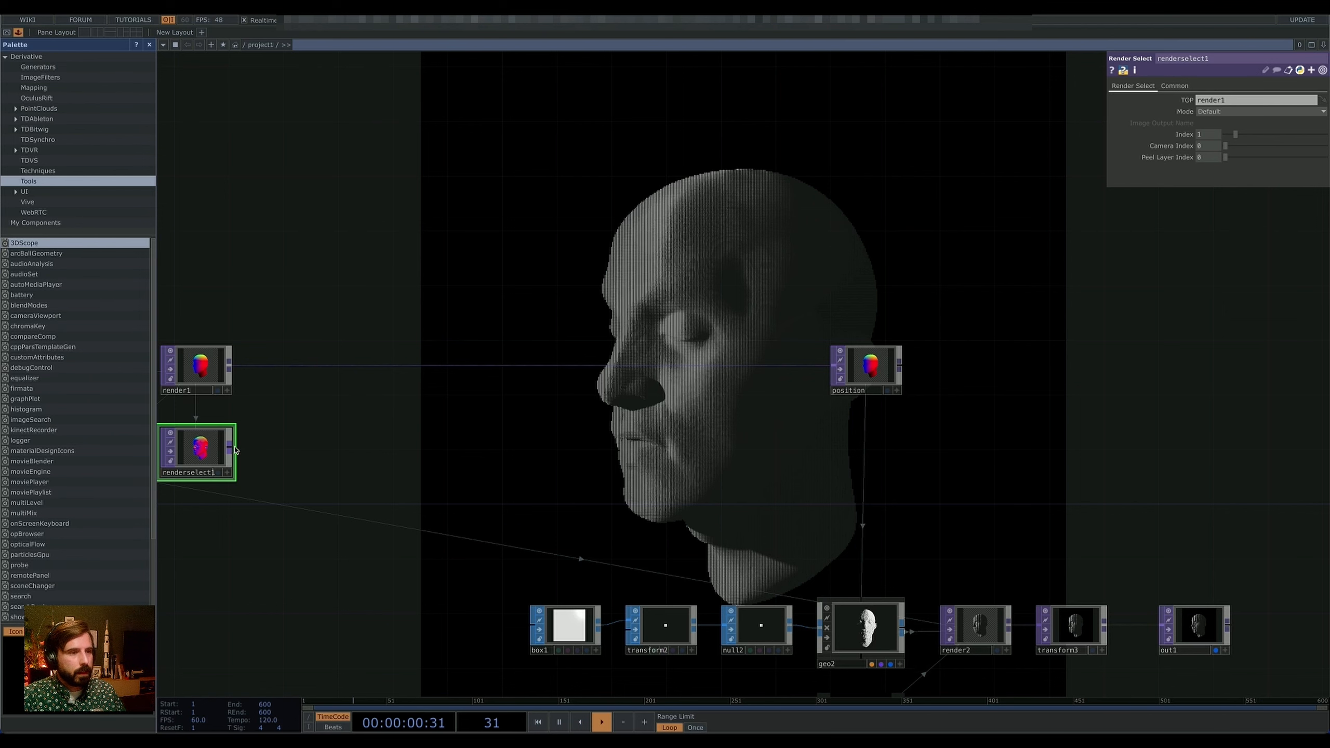
{"action": "right_click", "coordinate": [305, 365]}
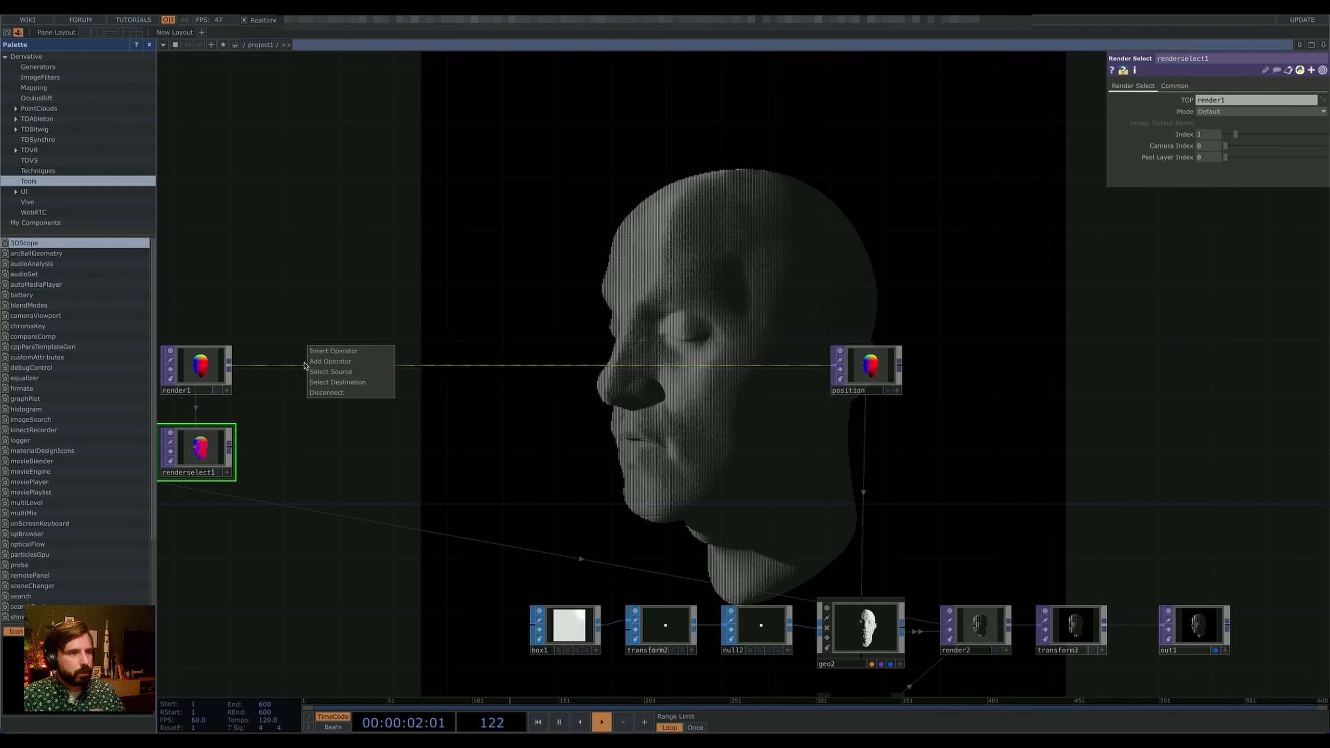
{"action": "left_click", "coordinate": [336, 352]}
{"action": "left_click", "coordinate": [226, 226]}
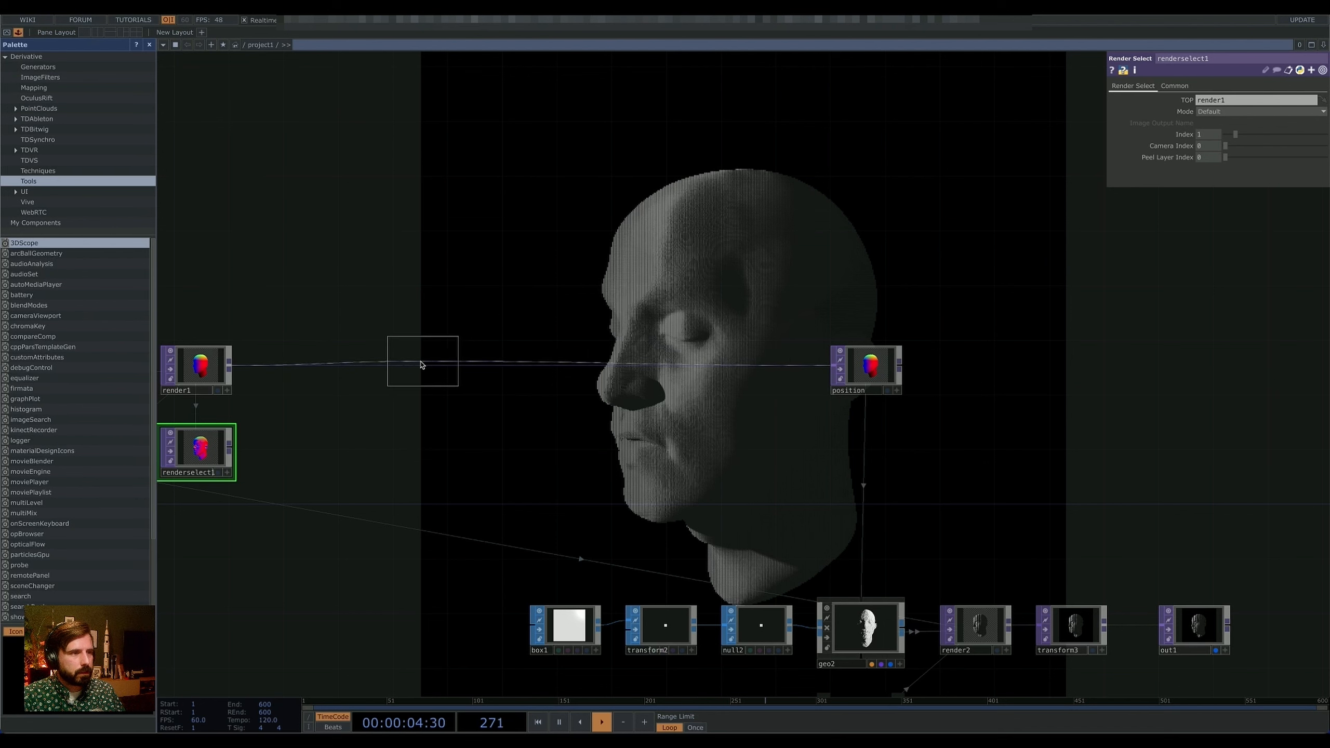
{"action": "left_click", "coordinate": [404, 365]}
Step: Insert a Composite TOP between feedback1 and position, set its operation to Add, and make it feedback1's target
{"action": "key", "text": "Tab"}
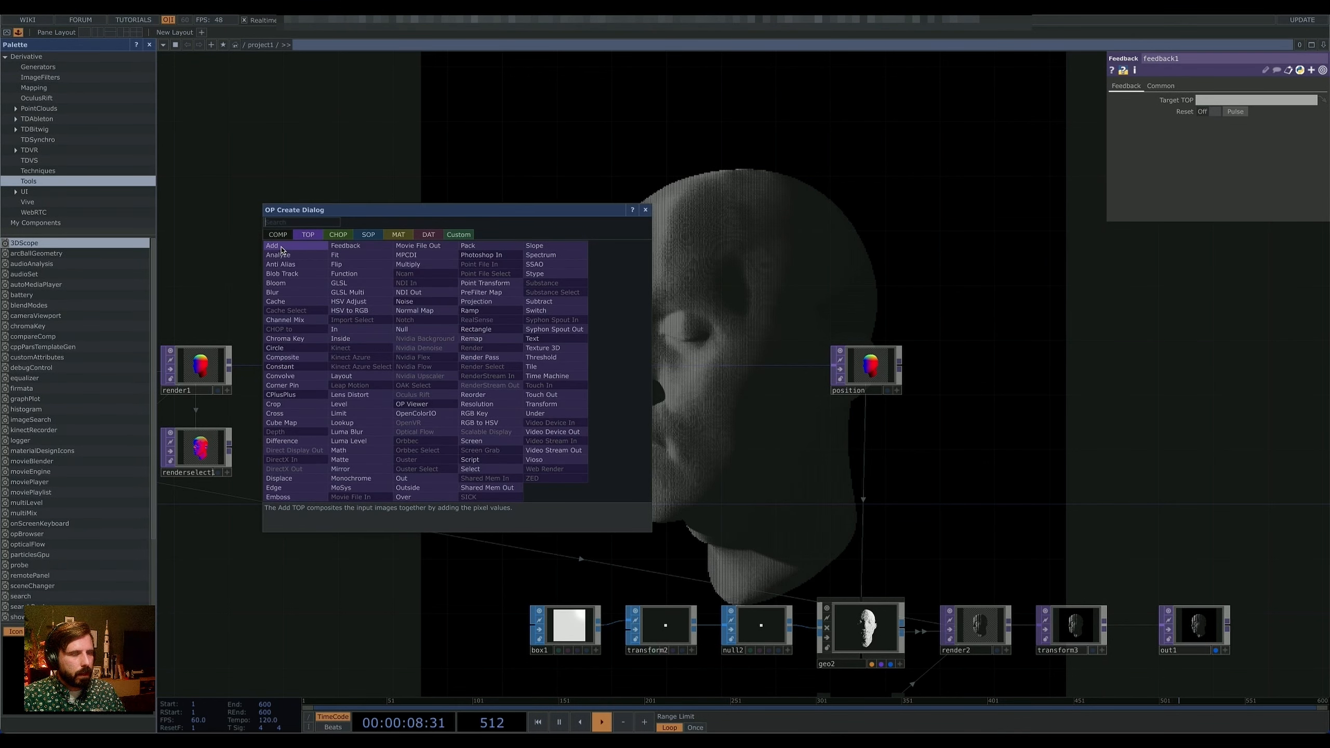
{"action": "left_click", "coordinate": [294, 360]}
{"action": "left_click", "coordinate": [647, 369]}
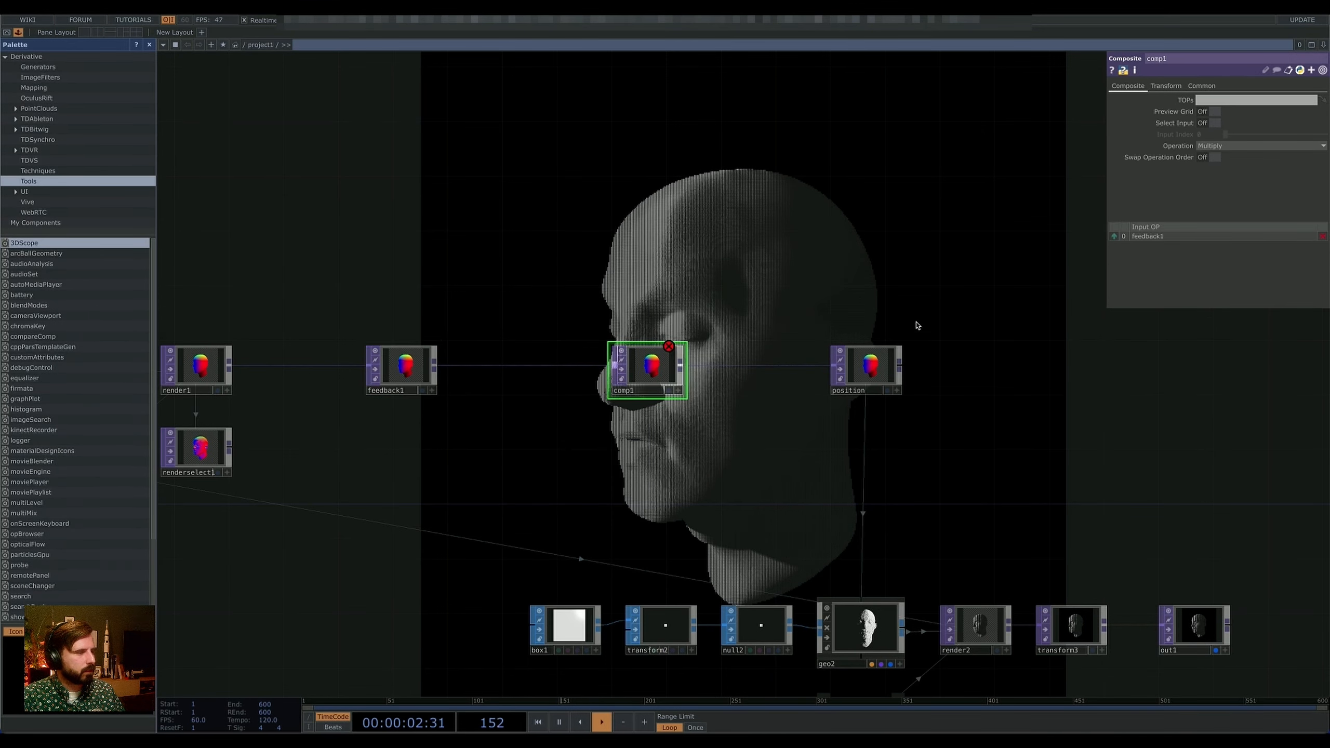
{"action": "left_click", "coordinate": [1247, 145]}
{"action": "left_click", "coordinate": [1202, 158]}
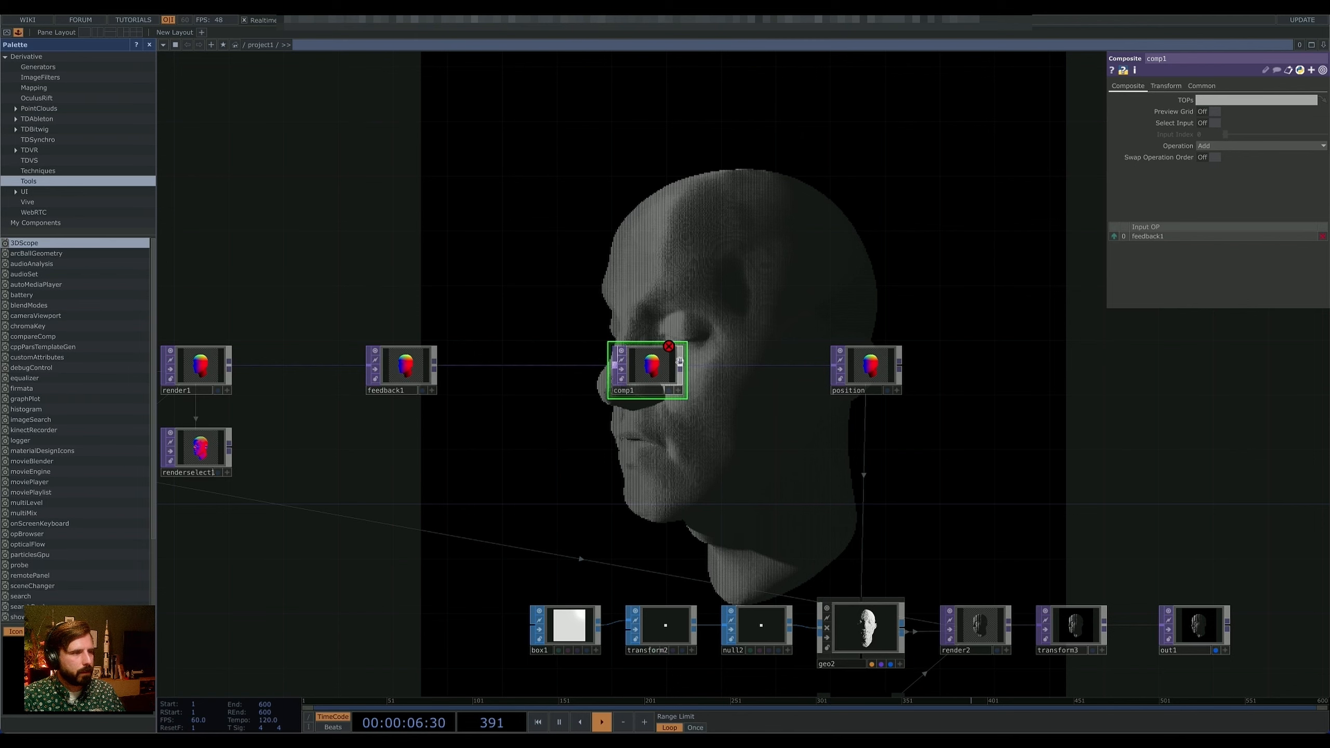
{"action": "left_click_drag", "start_coordinate": [652, 461], "coordinate": [754, 462]}
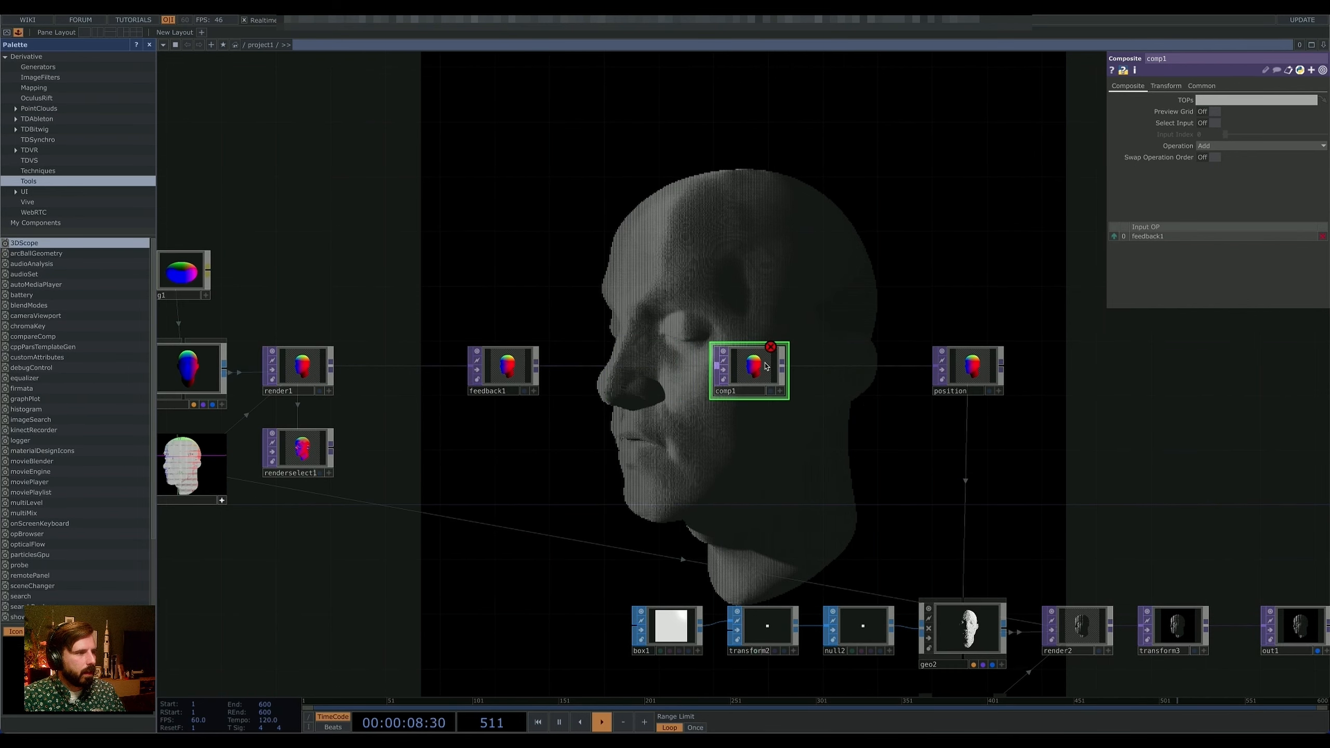
{"action": "left_click_drag", "start_coordinate": [662, 435], "coordinate": [568, 442]}
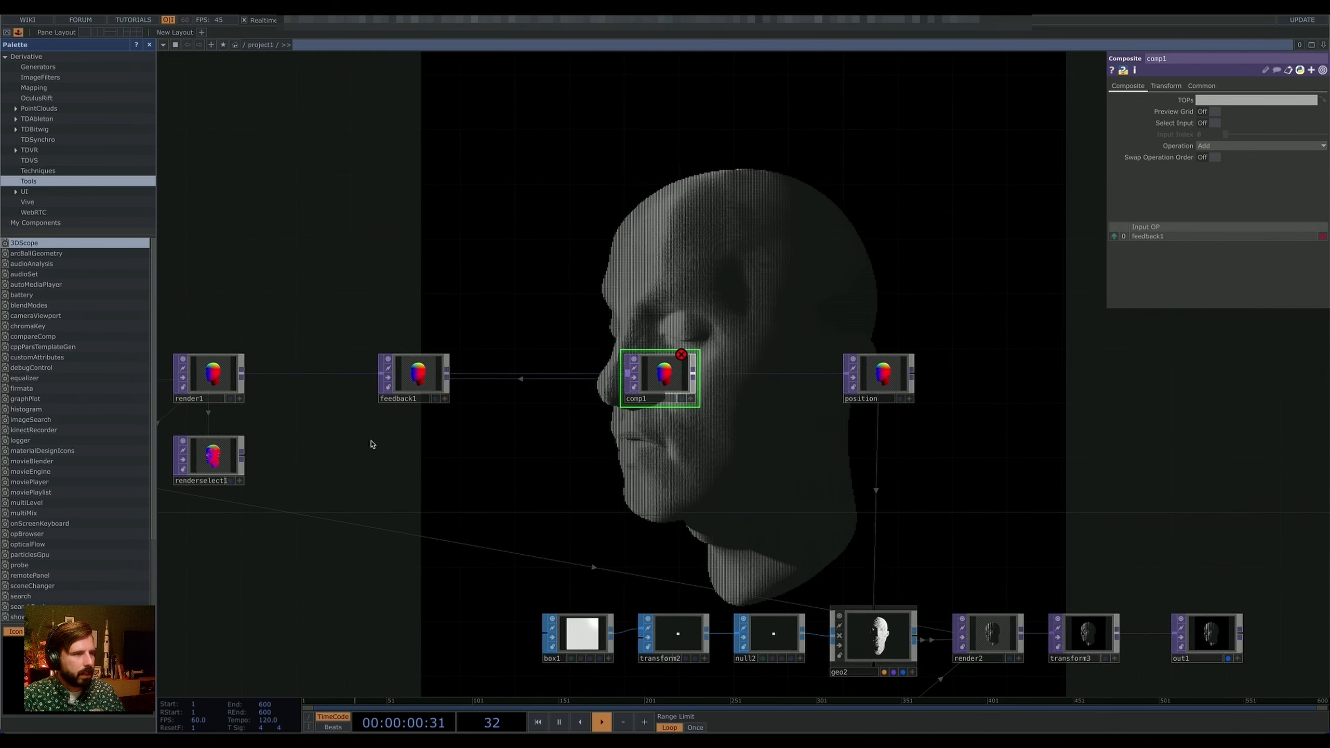
Step: Add a Math TOP to renderselect1's output, placed below feedback1, and set its Multiply value to .01
{"action": "left_click", "coordinate": [239, 460]}
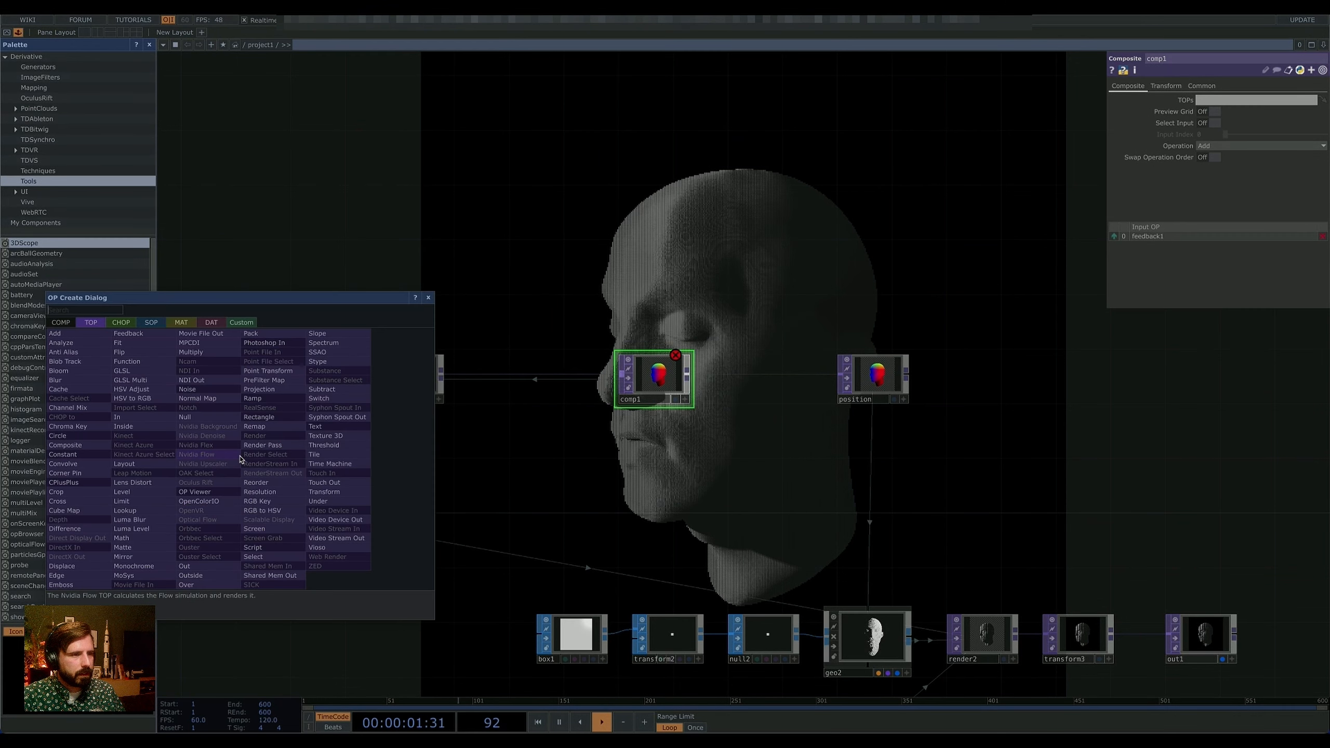
{"action": "left_click", "coordinate": [126, 539]}
{"action": "left_click", "coordinate": [404, 462]}
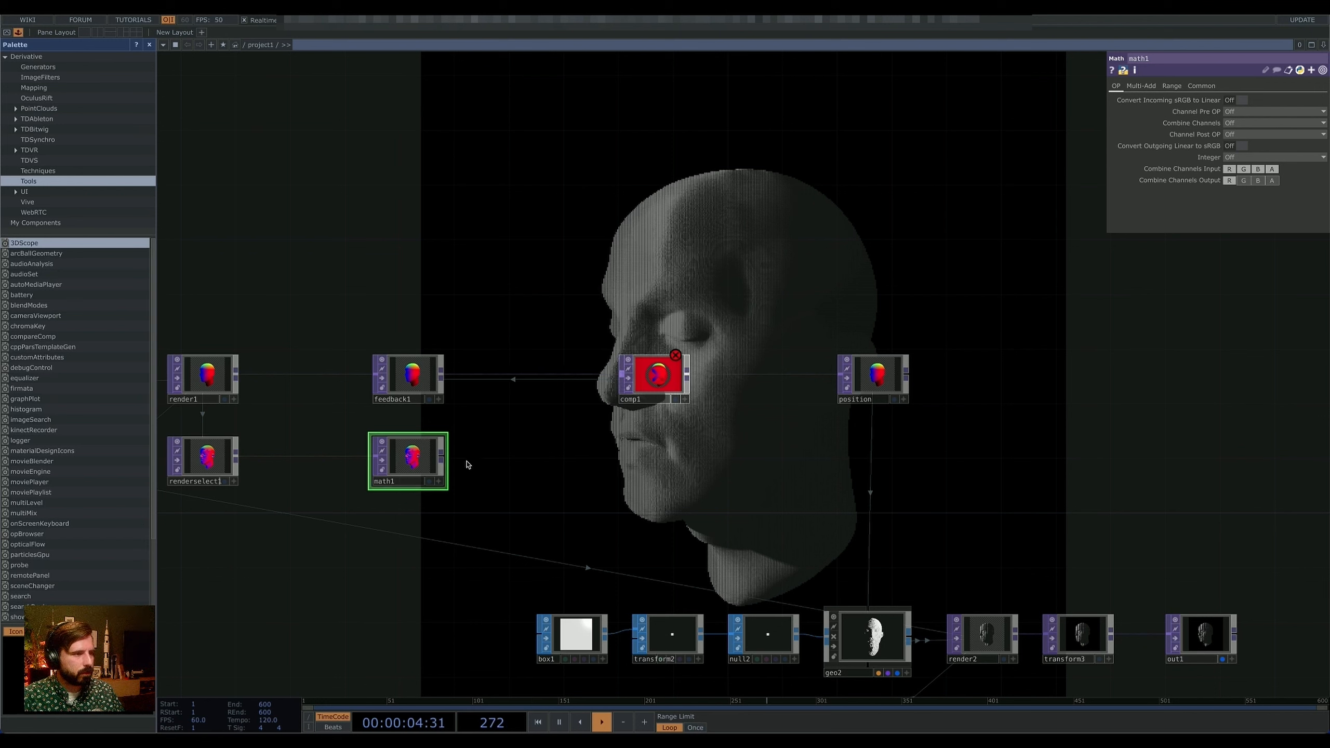
{"action": "left_click", "coordinate": [1171, 86]}
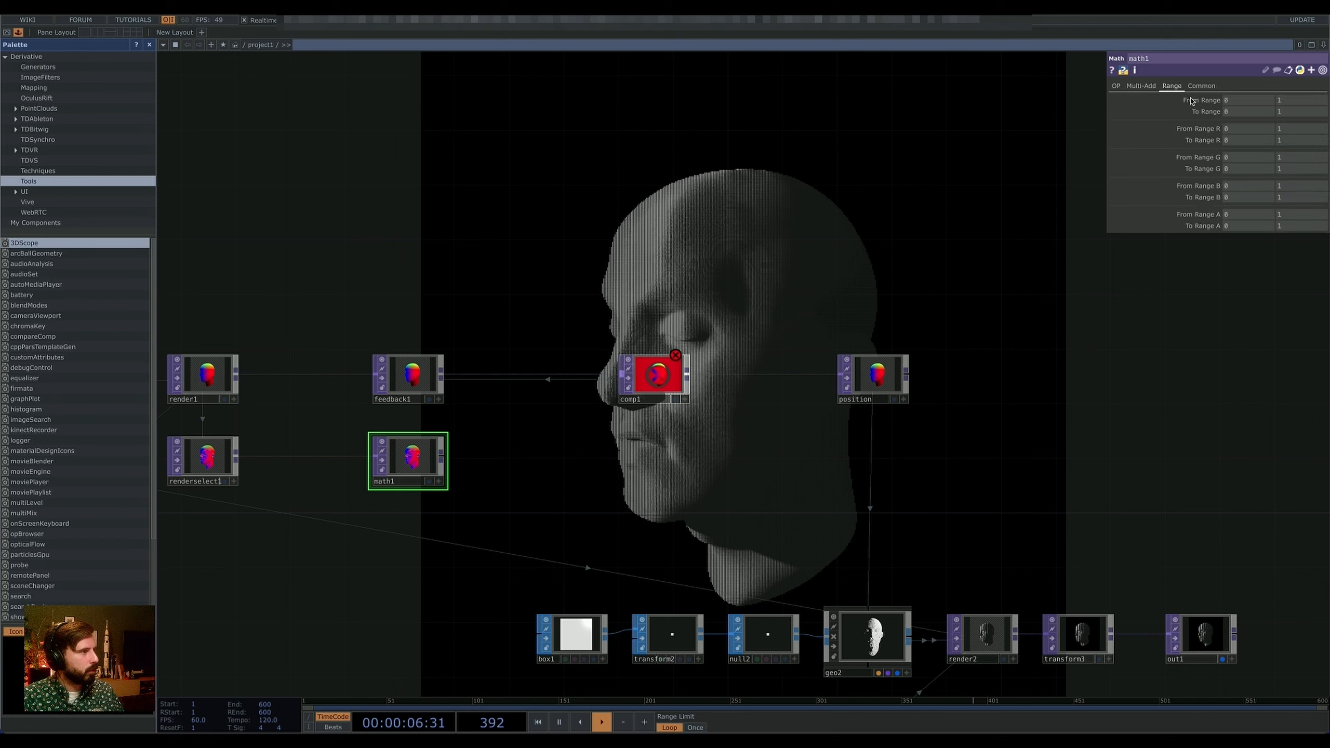
{"action": "left_click", "coordinate": [1141, 85]}
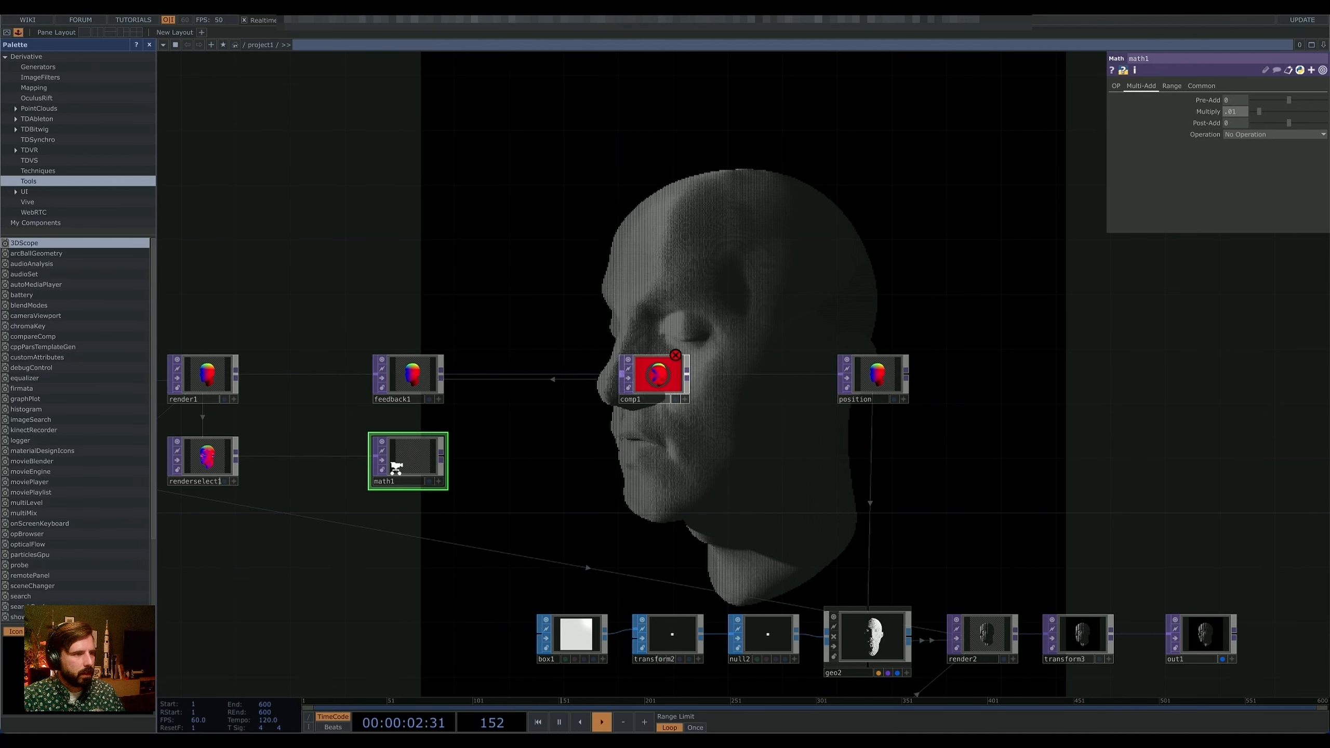
Step: Connect math1's output to comp1 as an additional input beside feedback1
{"action": "scroll", "coordinate": [396, 466], "scroll_direction": "up", "scroll_amount": 5}
{"action": "scroll", "coordinate": [617, 448], "scroll_direction": "down", "scroll_amount": 2}
{"action": "left_click_drag", "start_coordinate": [652, 454], "coordinate": [552, 483]}
{"action": "right_click", "coordinate": [446, 473]}
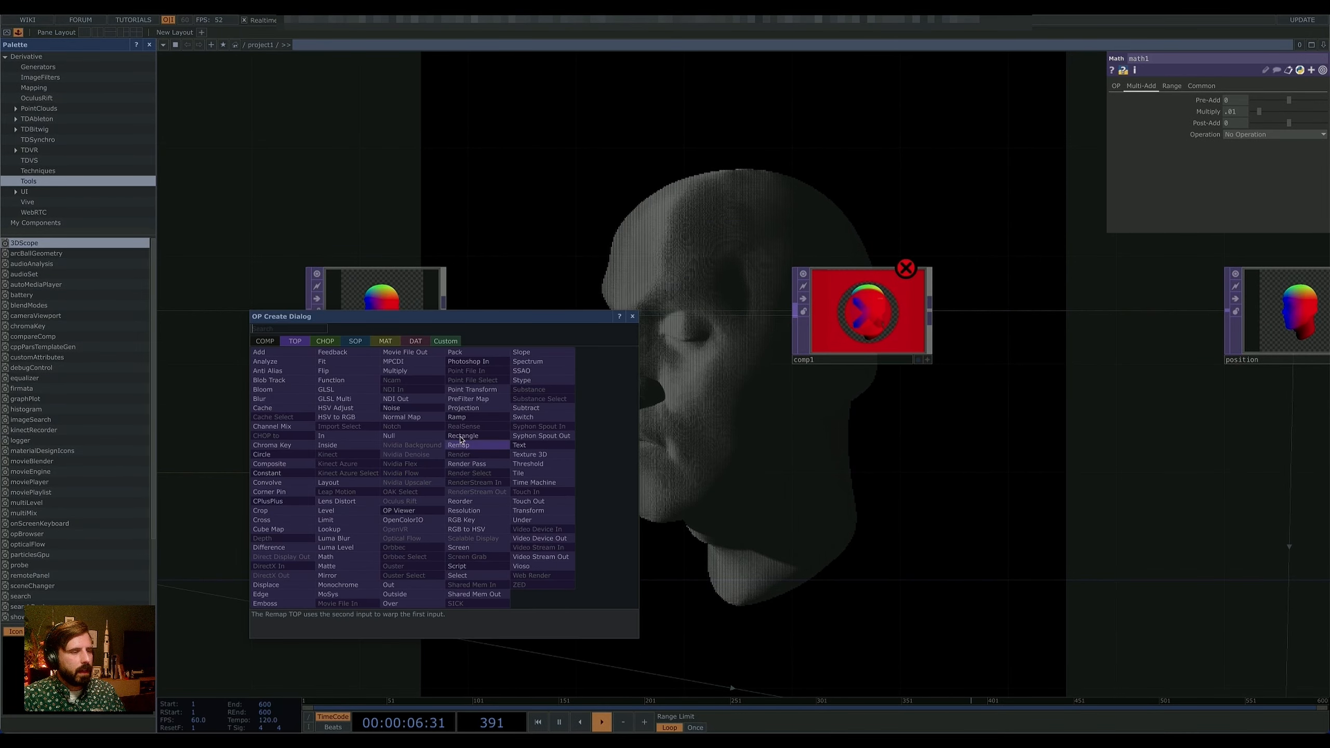
{"action": "left_click", "coordinate": [420, 446]}
{"action": "left_click_drag", "start_coordinate": [781, 365], "coordinate": [803, 314]}
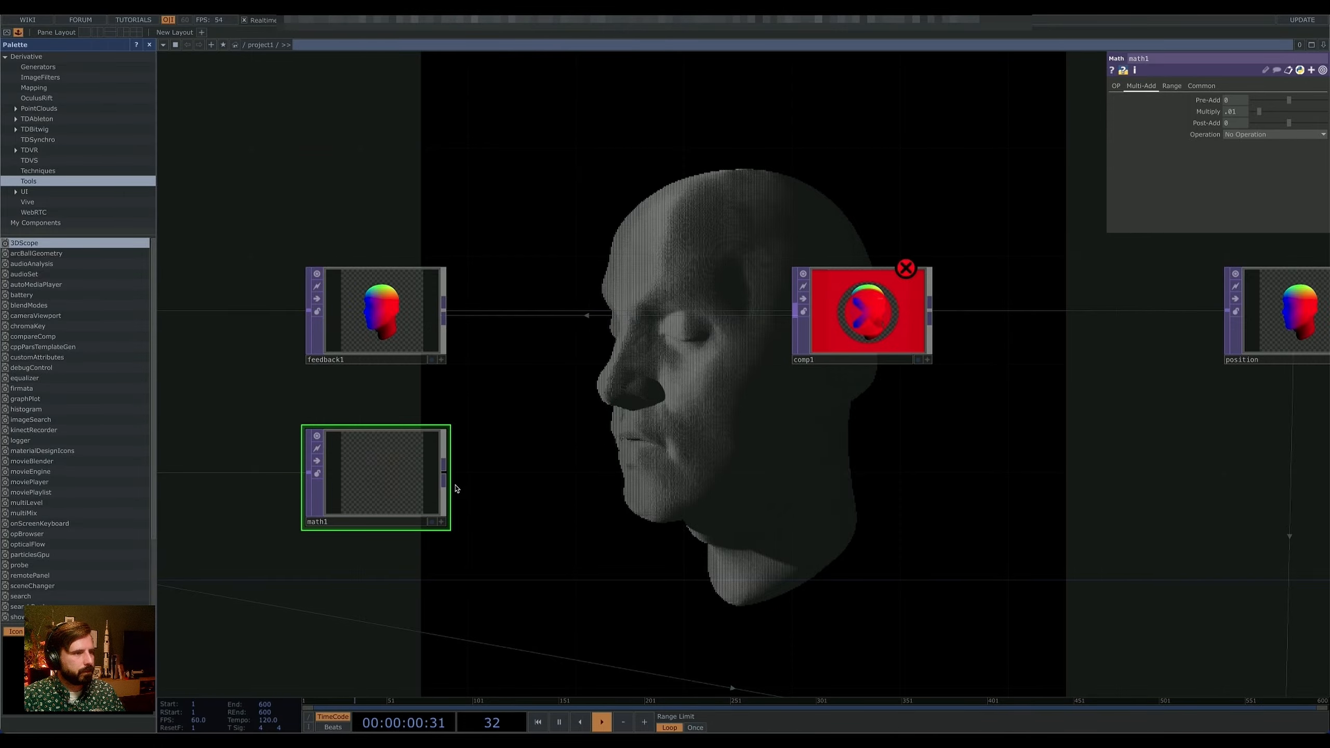
{"action": "left_click_drag", "start_coordinate": [445, 473], "coordinate": [794, 313]}
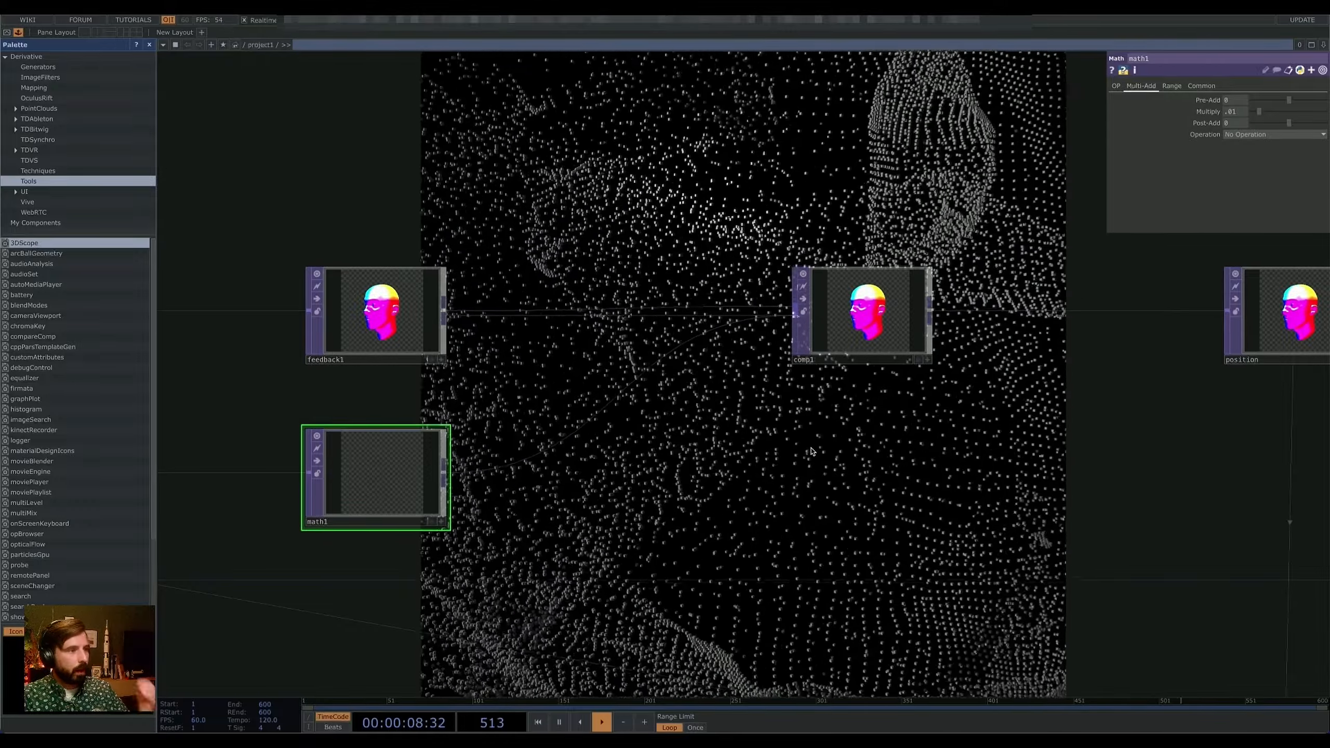
Step: Set math1's Multiply value to -.01 to reverse the direction in which the points are displaced
{"action": "scroll", "coordinate": [806, 457], "scroll_direction": "down", "scroll_amount": 5}
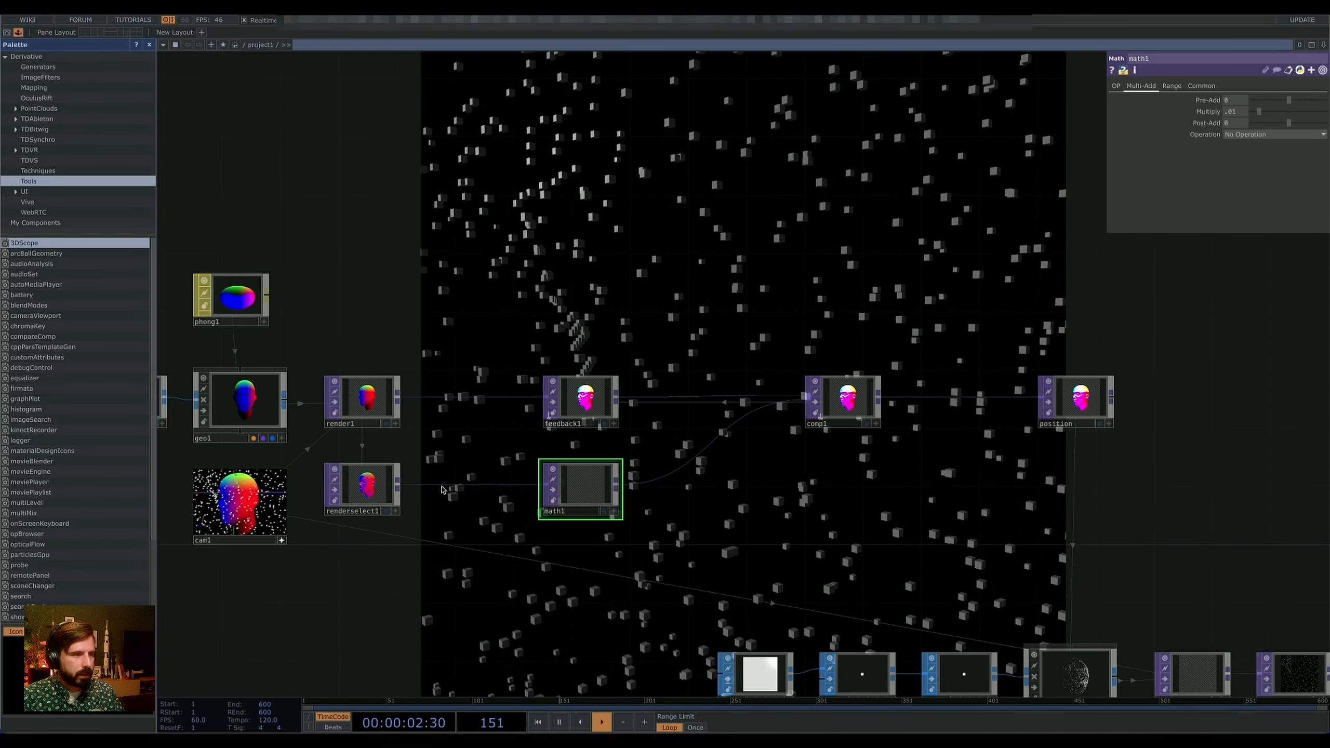
{"action": "scroll", "coordinate": [369, 485], "scroll_direction": "up", "scroll_amount": 5}
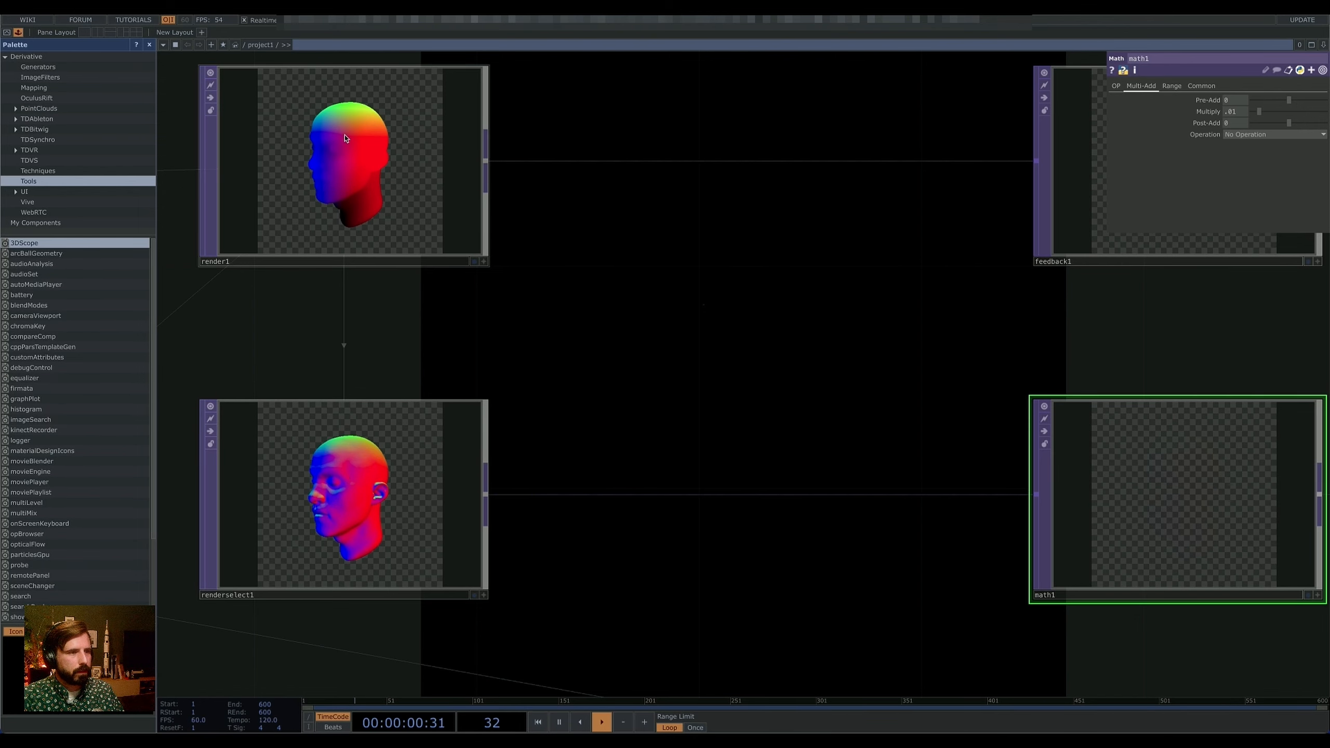
{"action": "scroll", "coordinate": [651, 439], "scroll_direction": "down", "scroll_amount": 5}
{"action": "left_click_drag", "start_coordinate": [792, 512], "coordinate": [512, 515]}
{"action": "scroll", "coordinate": [695, 522], "scroll_direction": "down", "scroll_amount": 1}
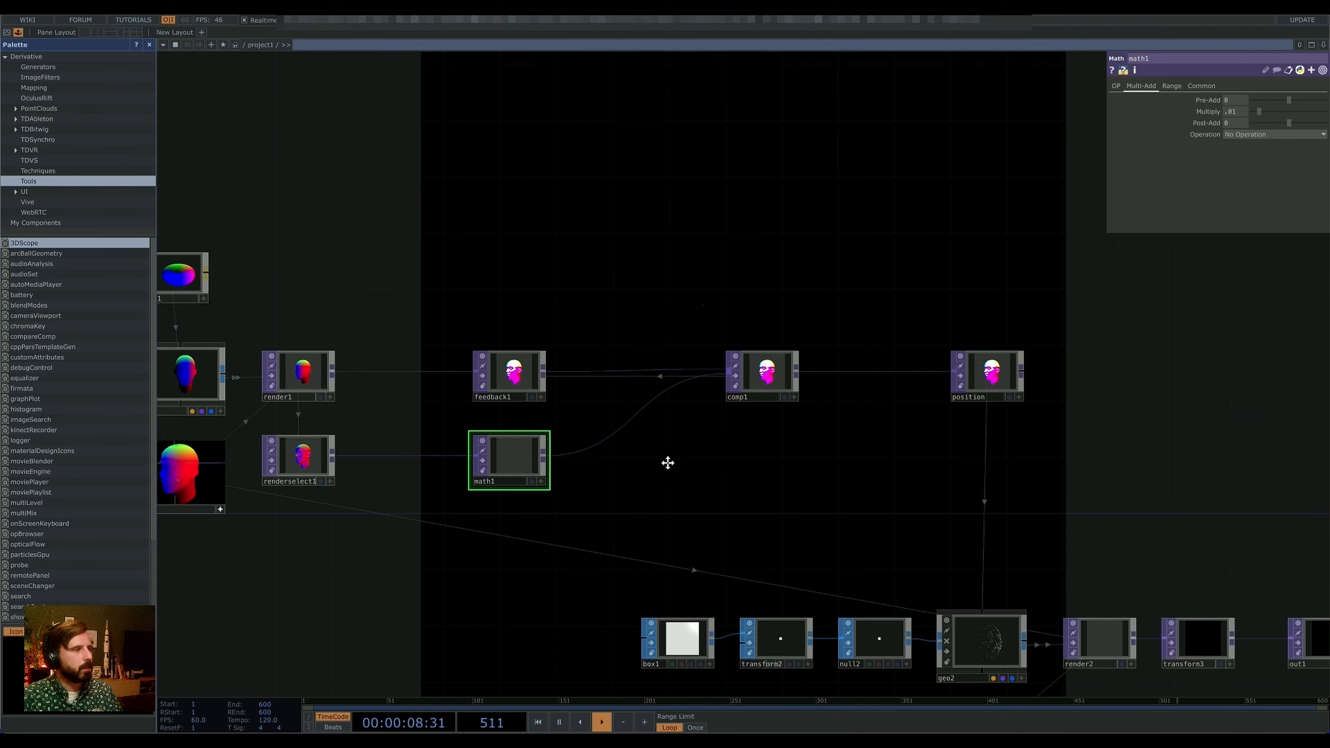
{"action": "left_click_drag", "start_coordinate": [667, 462], "coordinate": [582, 488]}
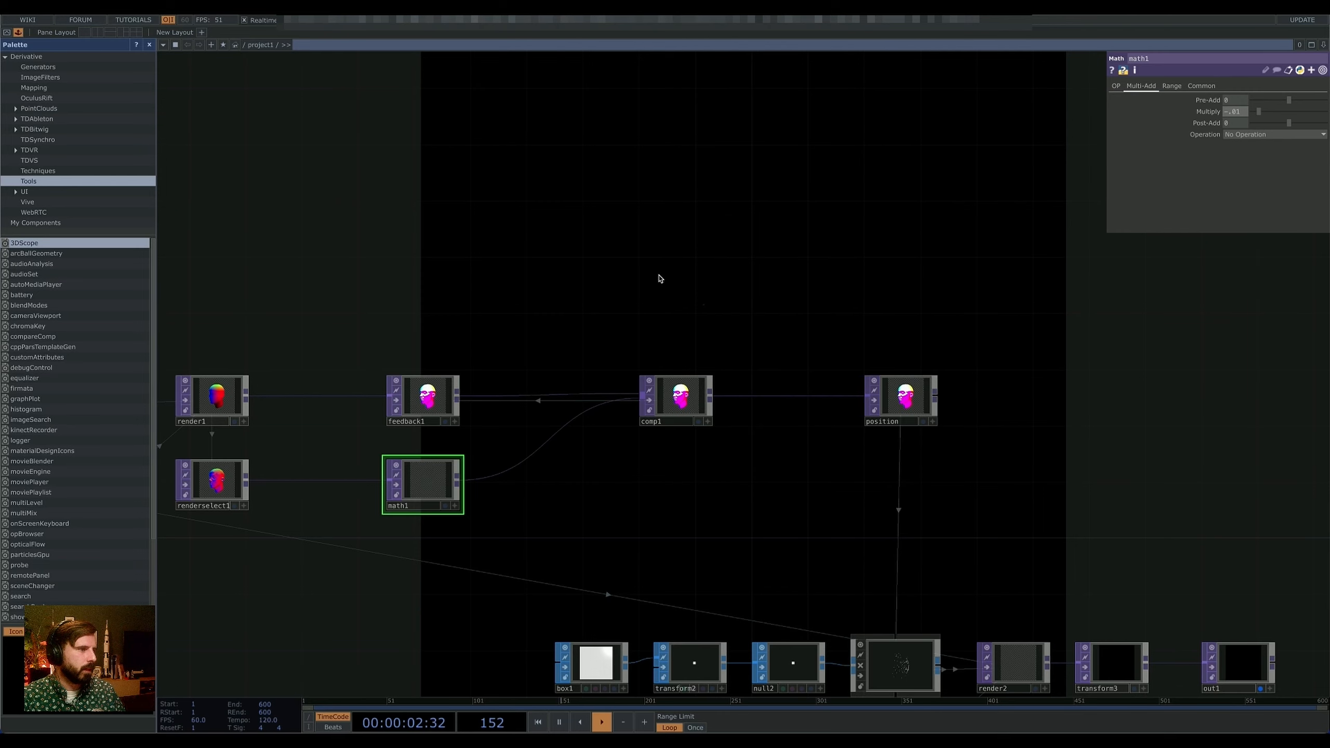
{"action": "left_click_drag", "start_coordinate": [621, 460], "coordinate": [674, 474]}
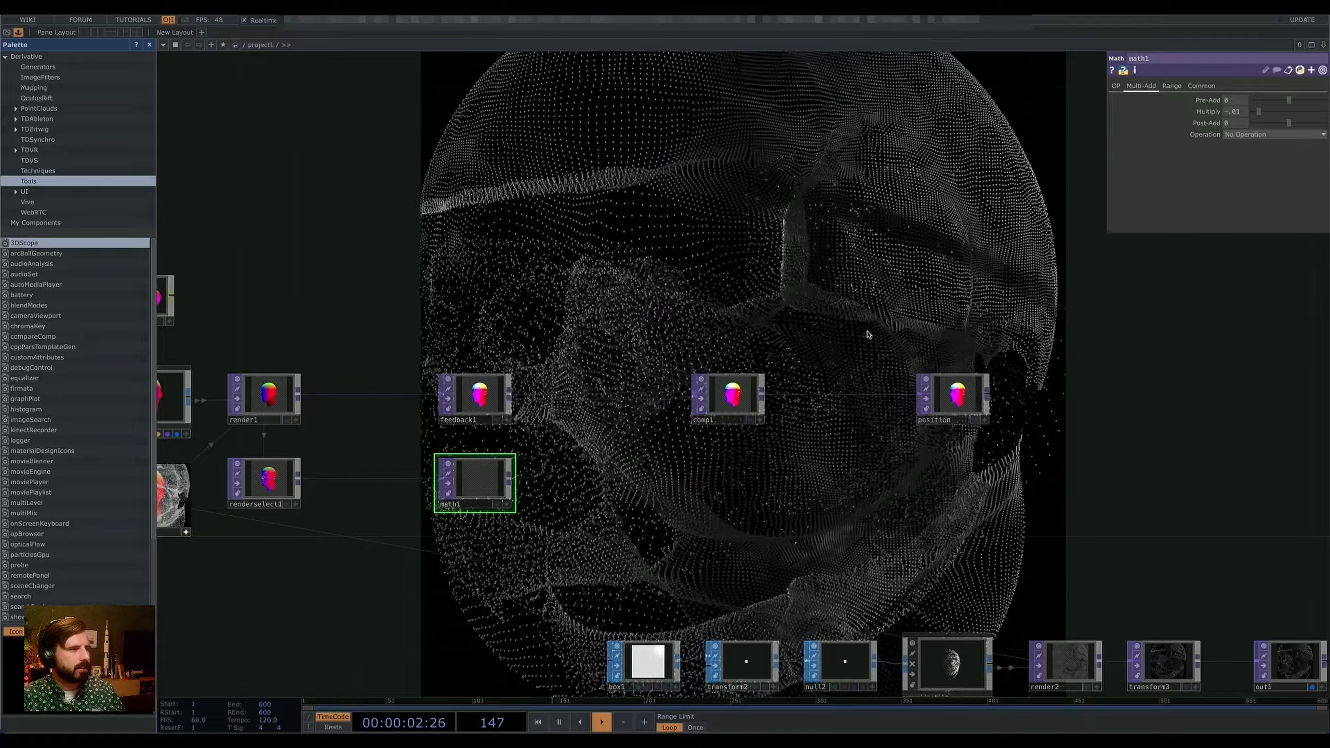
{"action": "left_click_drag", "start_coordinate": [701, 316], "coordinate": [819, 345]}
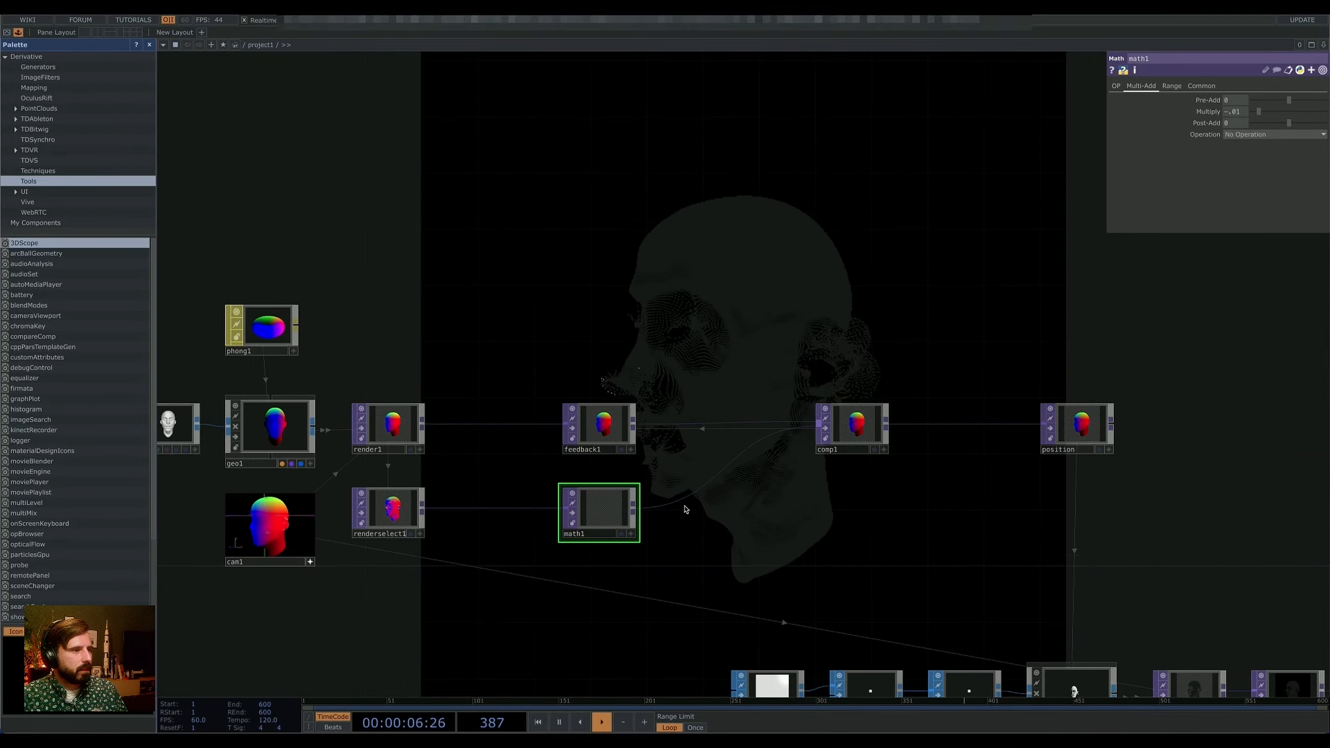
Step: Delete math1 and disconnect renderselect1 from comp1
{"action": "key", "text": "Delete"}
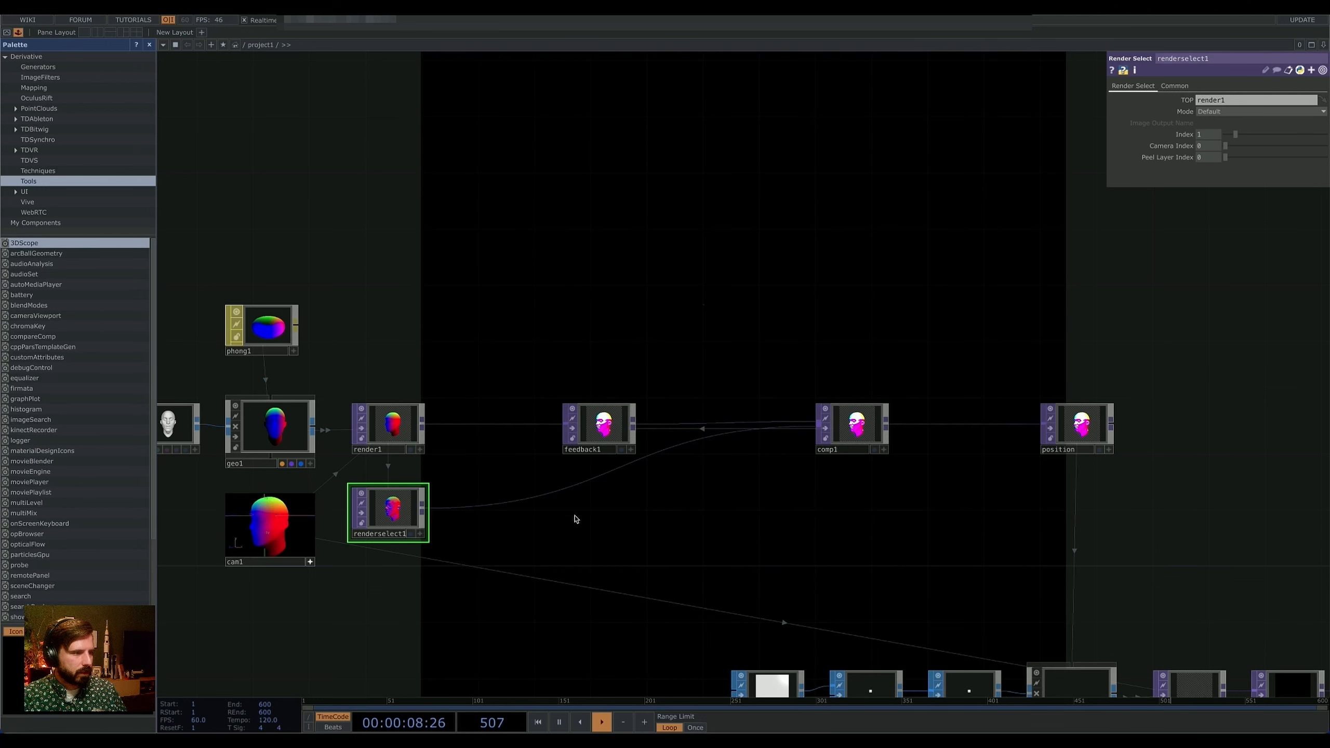
{"action": "right_click", "coordinate": [631, 465]}
{"action": "left_click", "coordinate": [680, 494]}
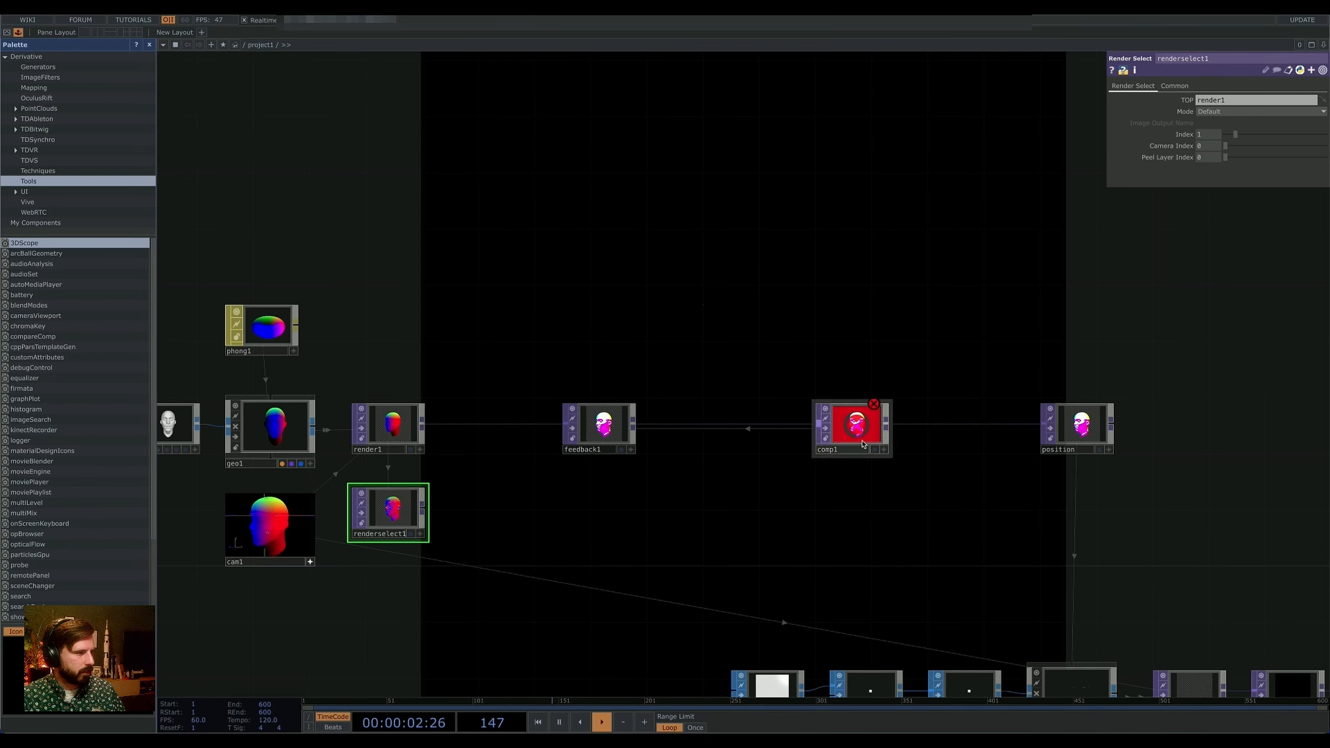
Step: Add a Keyboard In CHOP in the empty network area above the phong1 and geo1 nodes
{"action": "left_click_drag", "start_coordinate": [467, 398], "coordinate": [429, 503]}
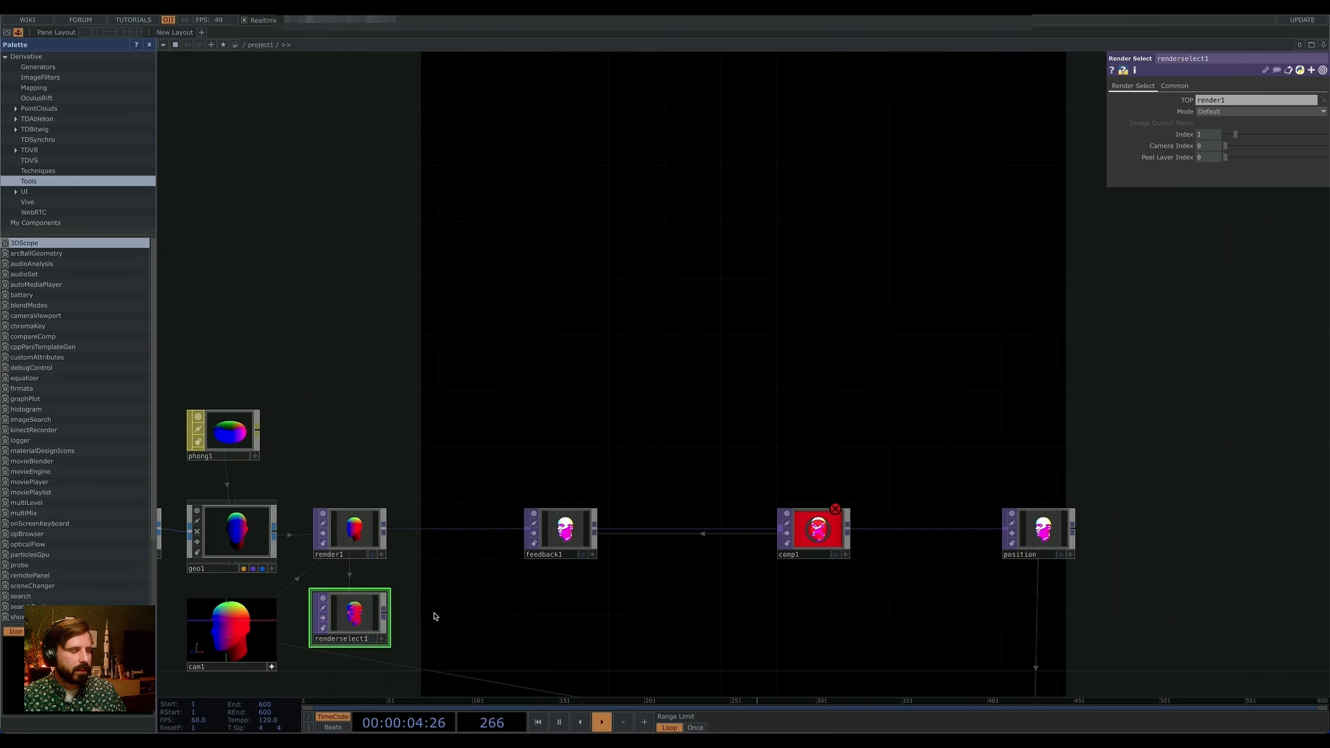
{"action": "left_click_drag", "start_coordinate": [448, 319], "coordinate": [543, 368]}
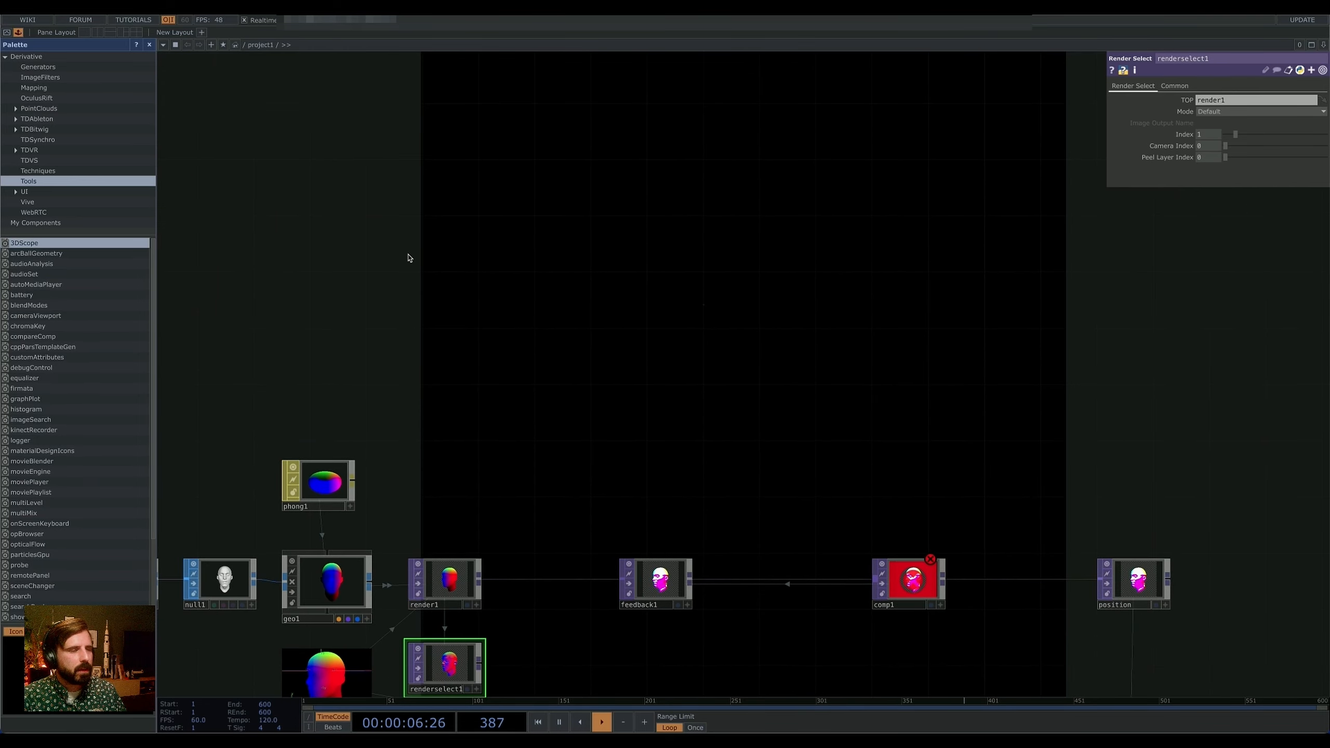
{"action": "key", "text": "Tab"}
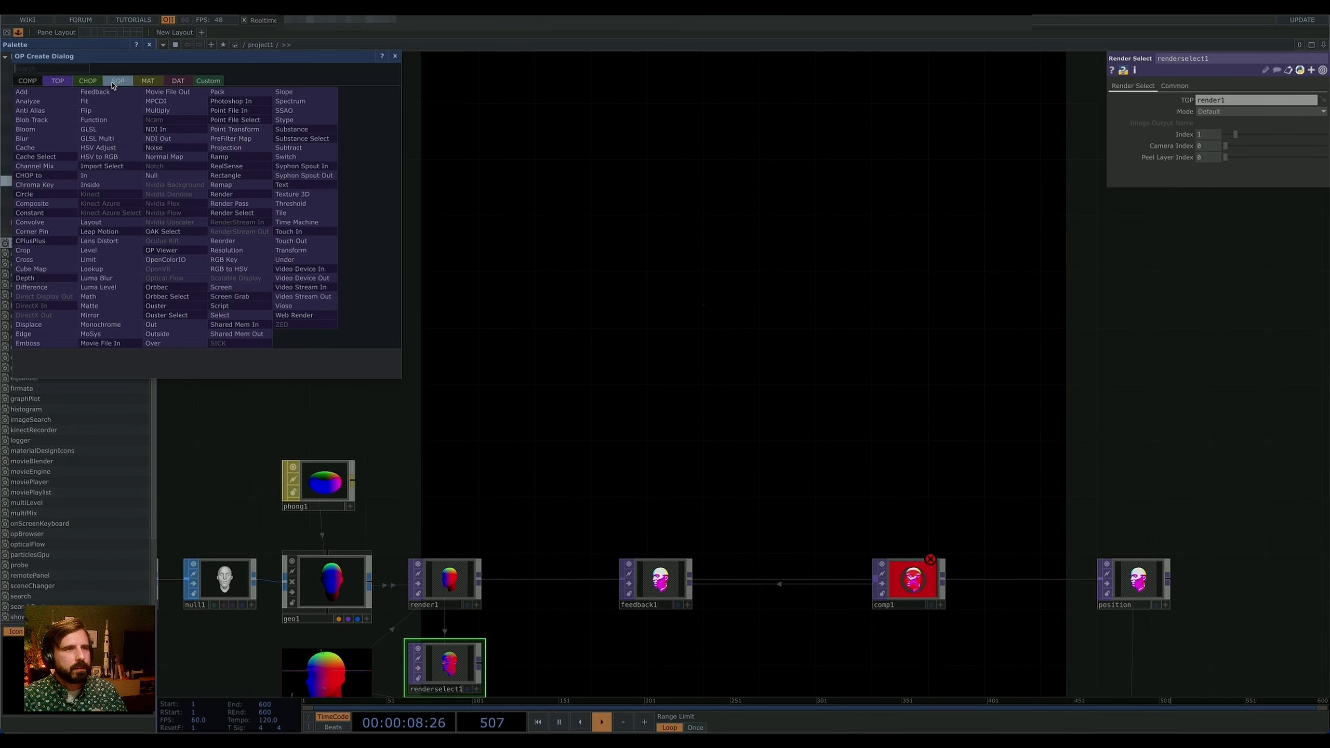
{"action": "left_click", "coordinate": [88, 81]}
{"action": "left_click", "coordinate": [175, 242]}
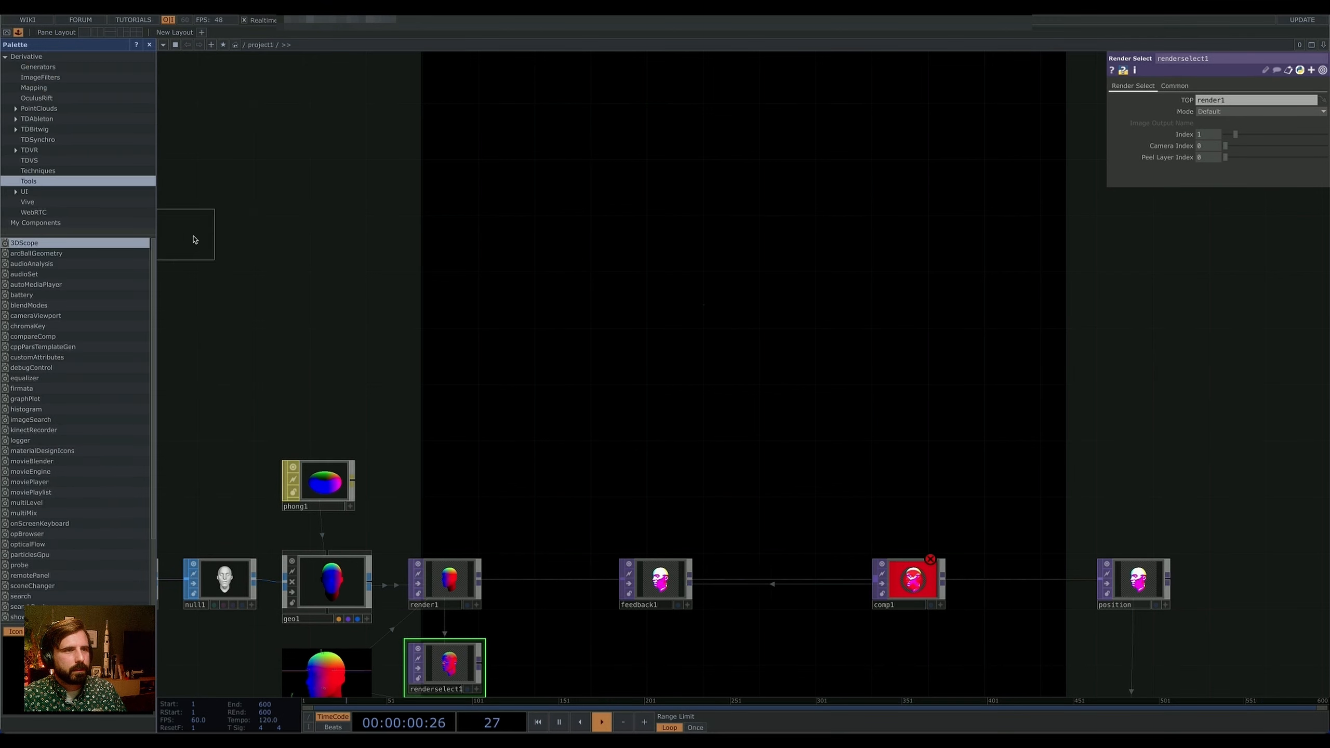
{"action": "left_click", "coordinate": [206, 231]}
Step: Add a Rename CHOP to keyboardin1's output and rename its channel to reset
{"action": "right_click", "coordinate": [242, 227]}
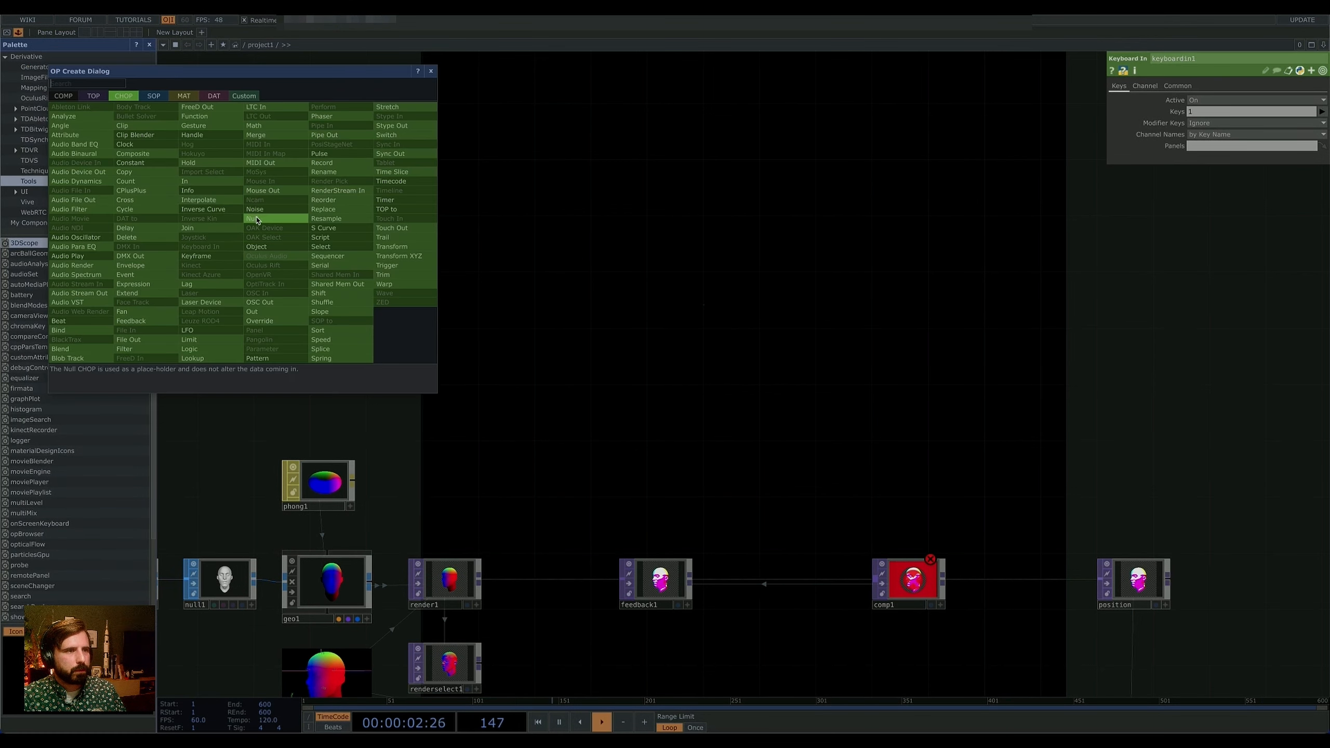
{"action": "type", "text": "rename"}
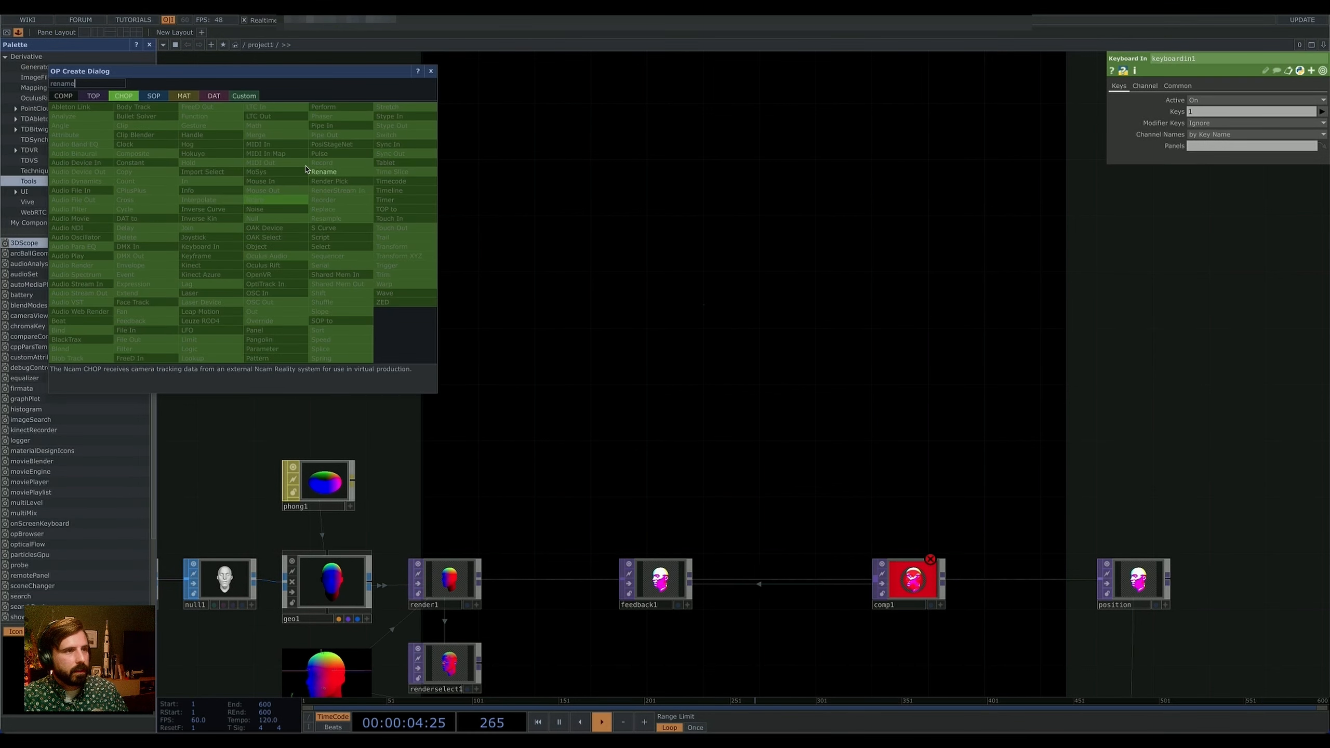
{"action": "left_click", "coordinate": [323, 172]}
{"action": "left_click", "coordinate": [318, 233]}
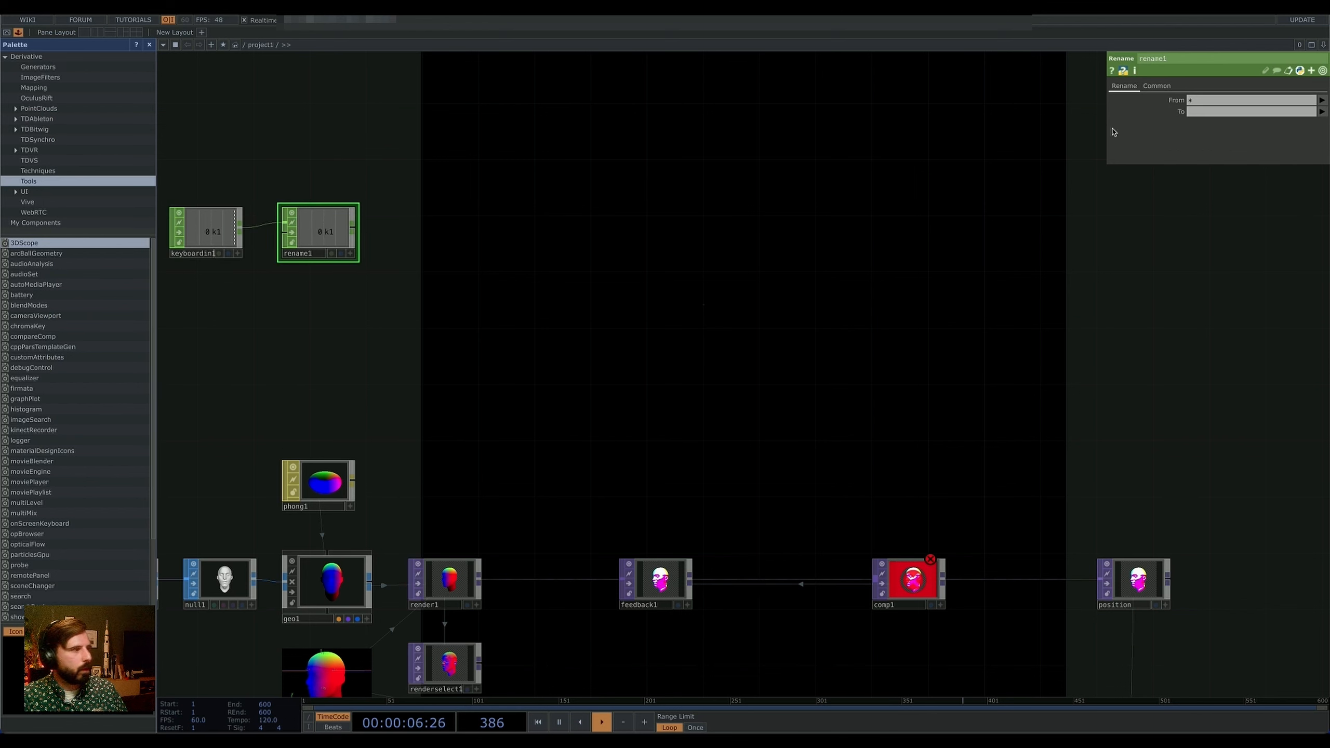
{"action": "left_click", "coordinate": [1216, 111]}
{"action": "type", "text": "res"}
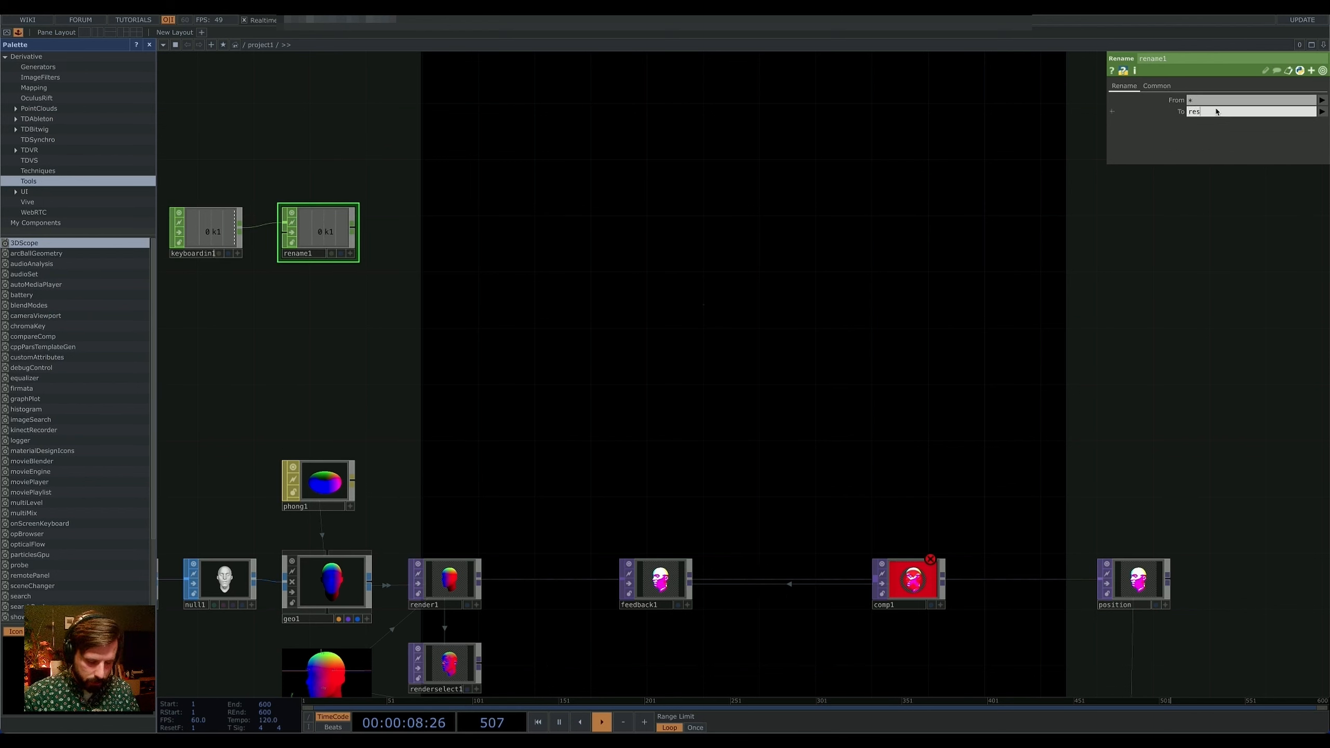
{"action": "type", "text": "et"}
{"action": "key", "text": "Return"}
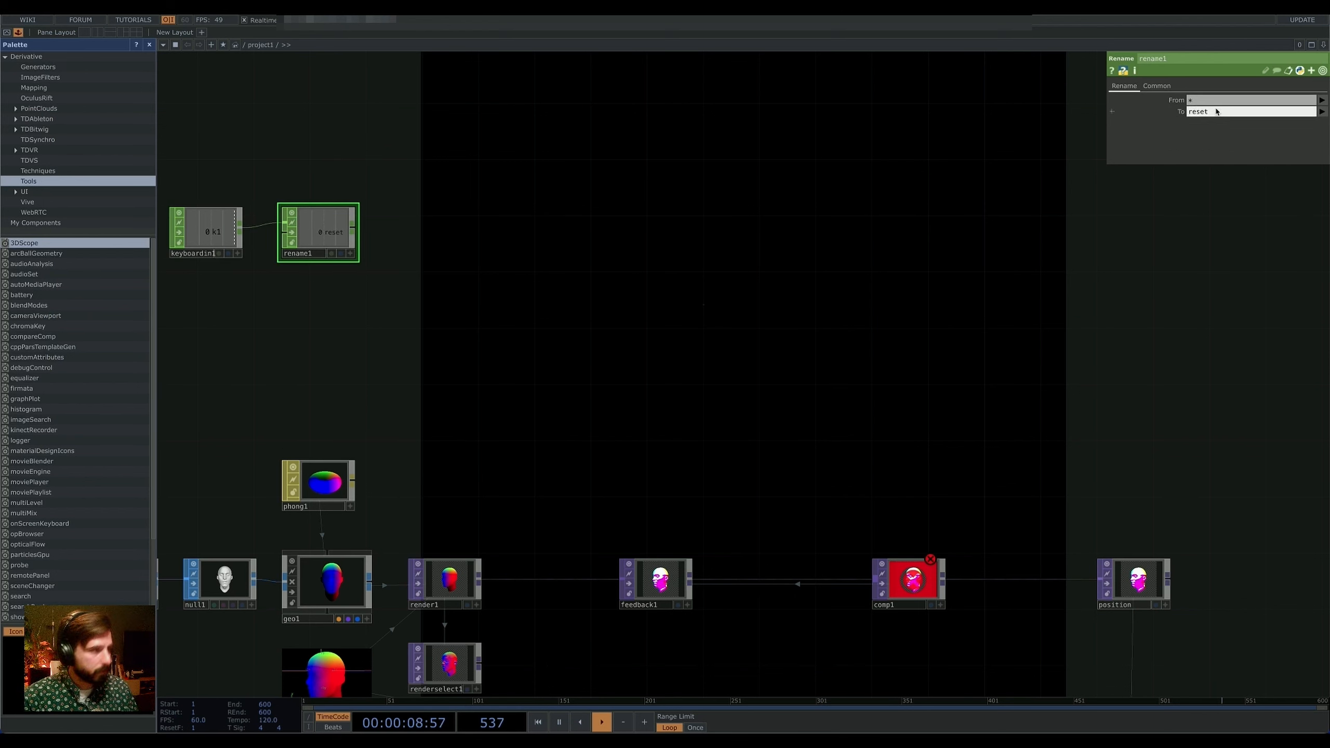
Step: Add a Merge CHOP to rename1's output
{"action": "left_click", "coordinate": [353, 234]}
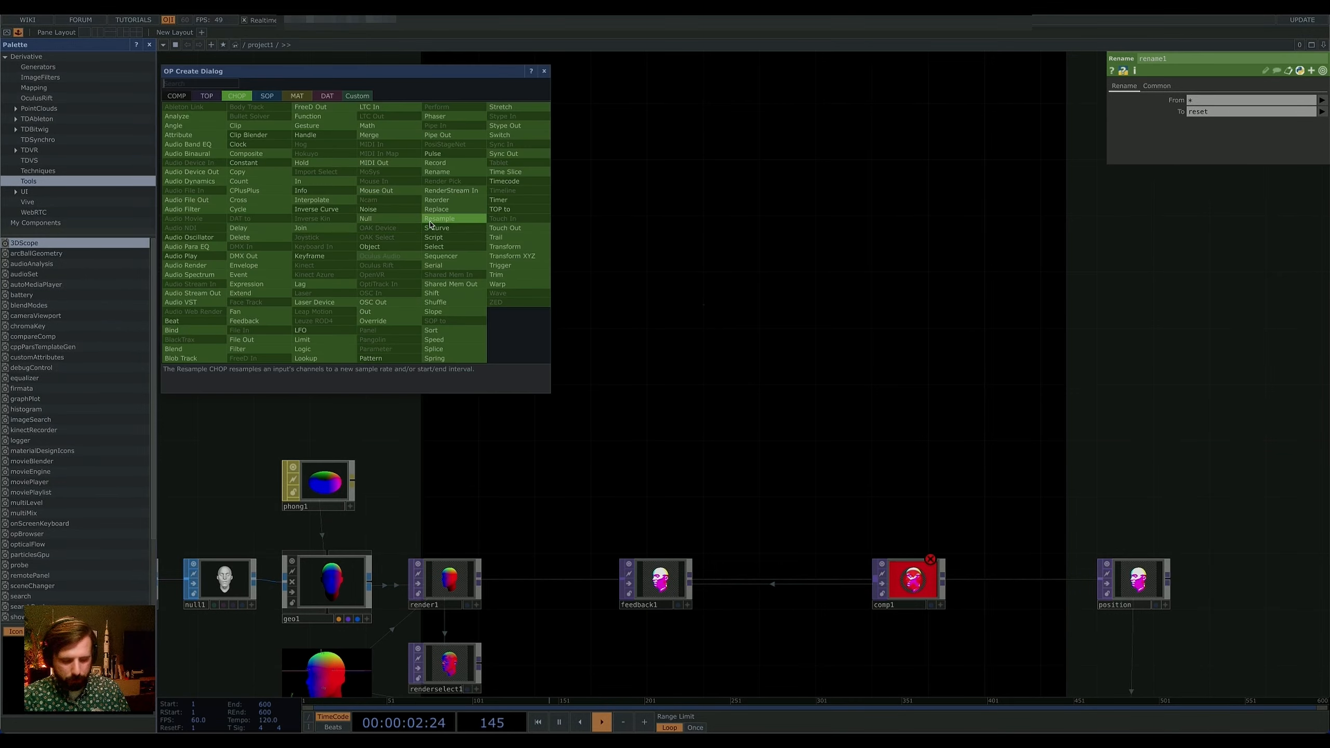
{"action": "type", "text": "nerge"}
{"action": "key", "text": "BackSpace"}
{"action": "key", "text": "BackSpace"}
{"action": "key", "text": "BackSpace"}
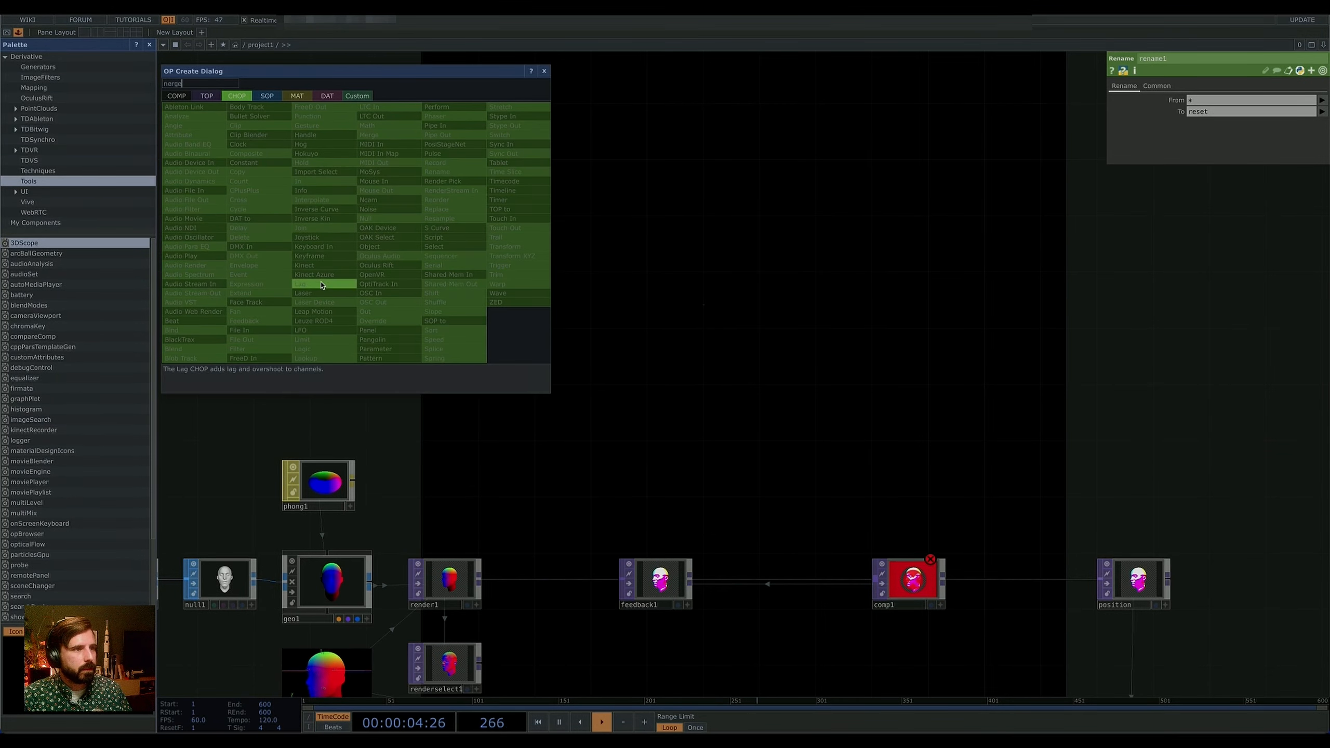
{"action": "key", "text": "BackSpace"}
{"action": "key", "text": "BackSpace"}
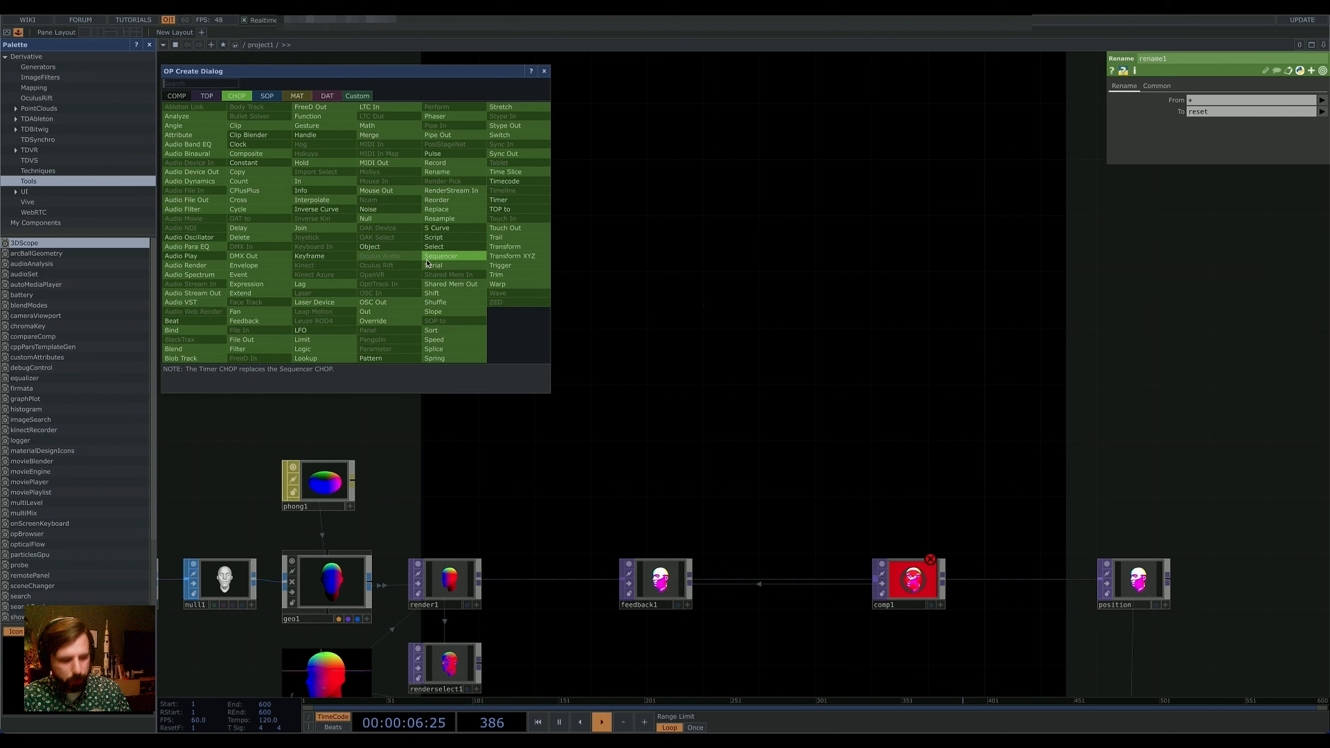
{"action": "type", "text": "merge"}
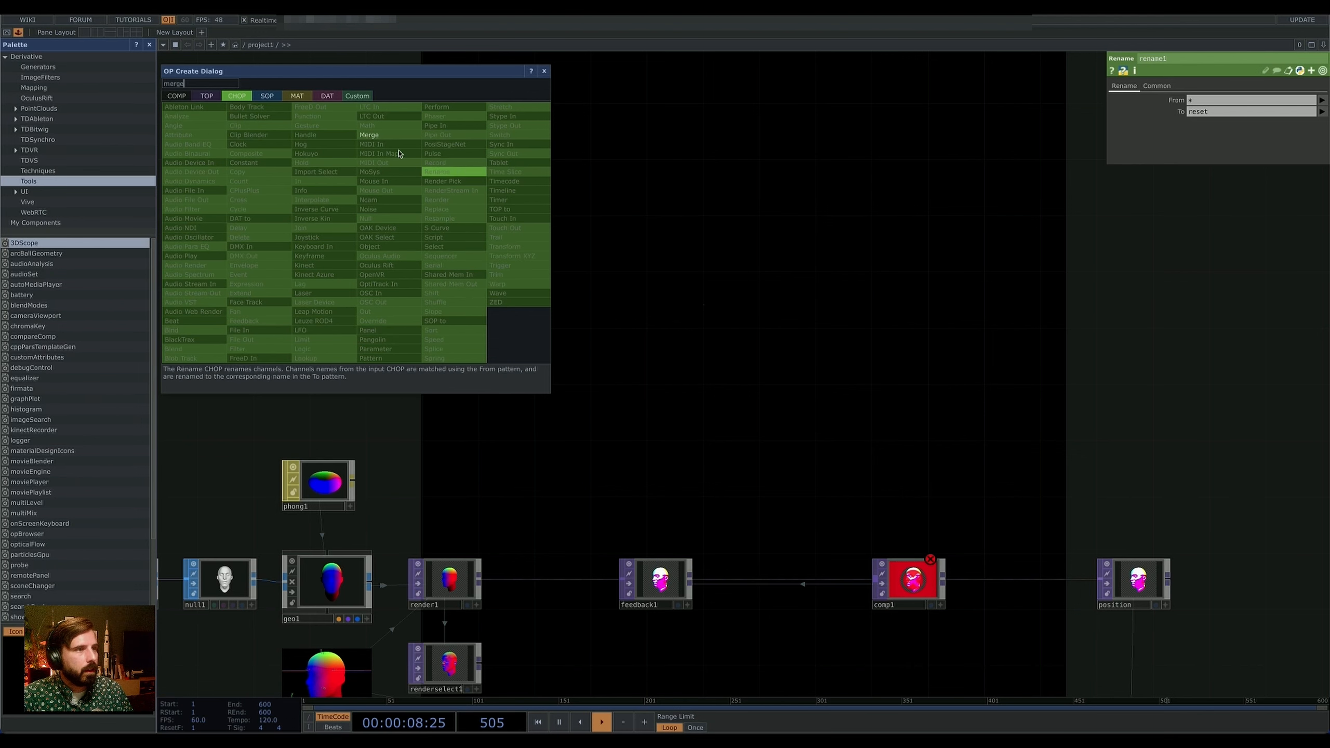
{"action": "key", "text": "Return"}
{"action": "left_click", "coordinate": [430, 220]}
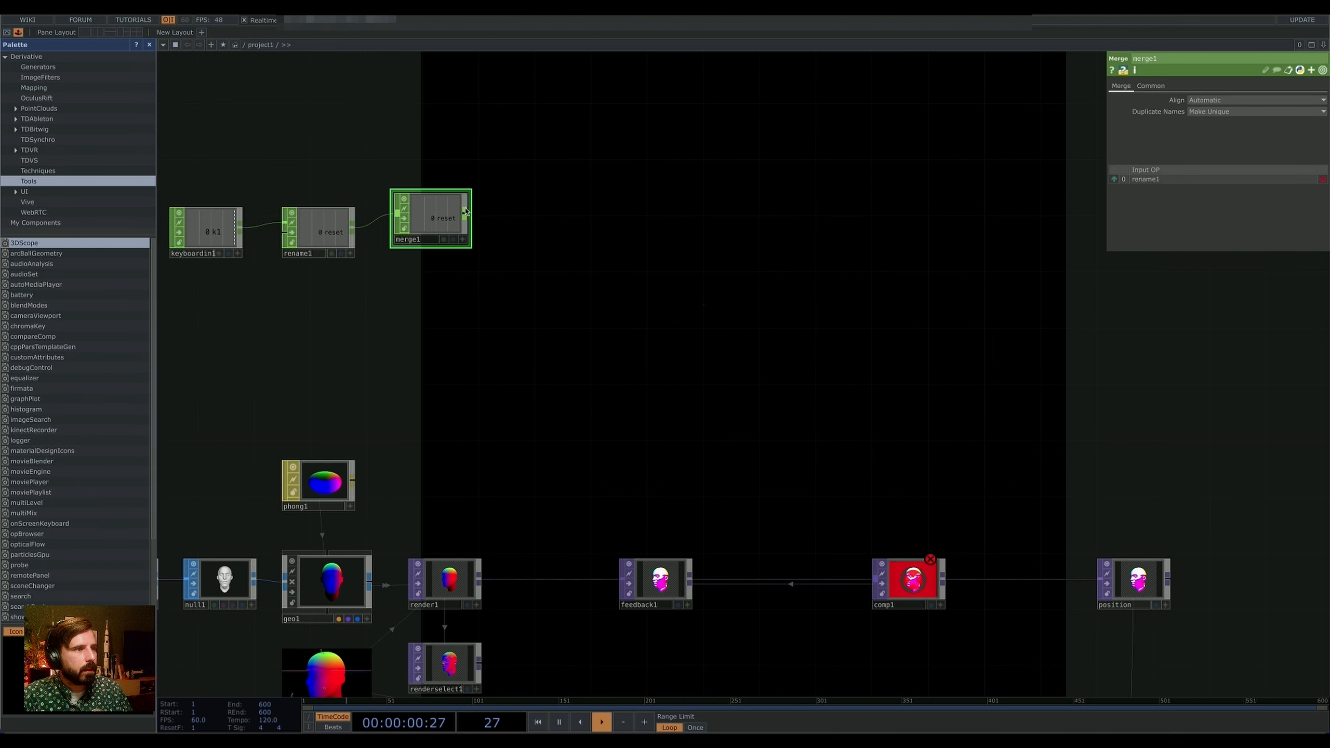
Step: Add a Null CHOP to merge1's output and name it variables
{"action": "right_click", "coordinate": [466, 214]}
{"action": "left_click", "coordinate": [488, 200]}
{"action": "left_click", "coordinate": [587, 224]}
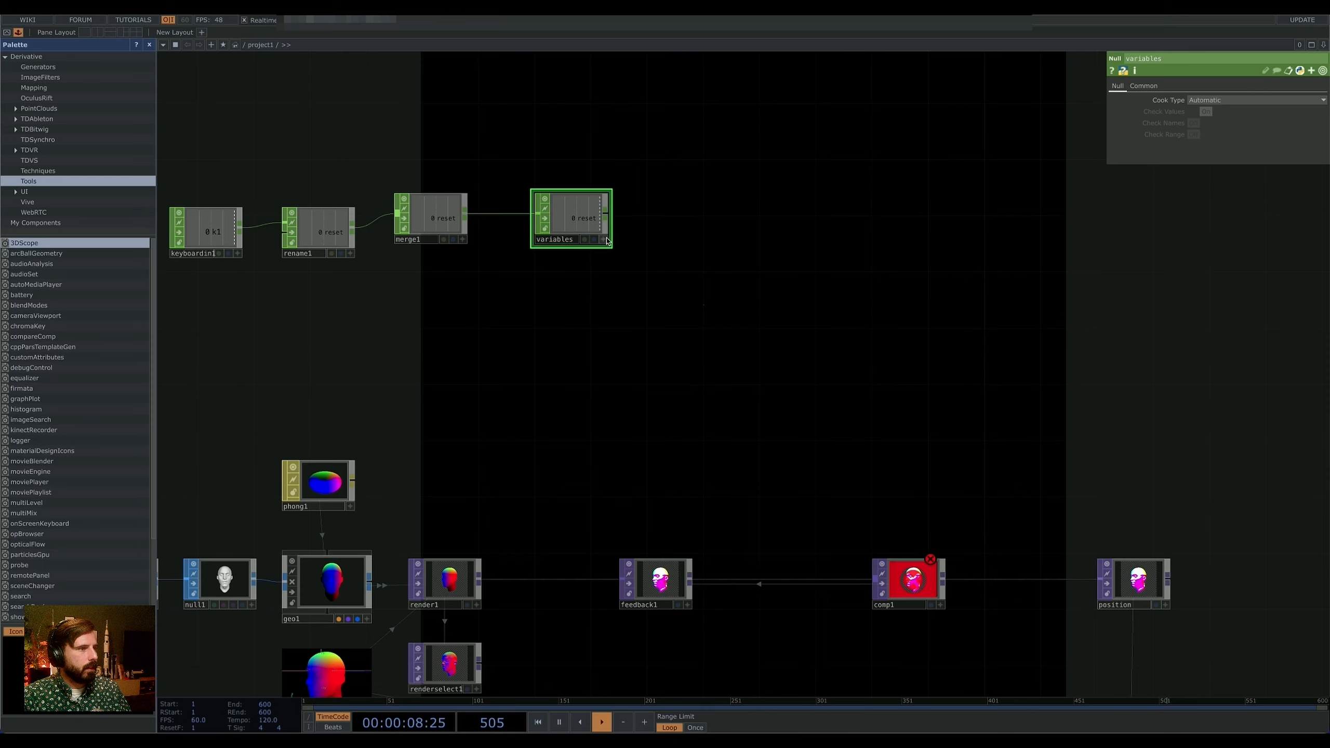
Step: Open the variables CHOP in a floating viewer and place it clear of the node chain's end
{"action": "right_click", "coordinate": [590, 215]}
{"action": "left_click", "coordinate": [602, 215]}
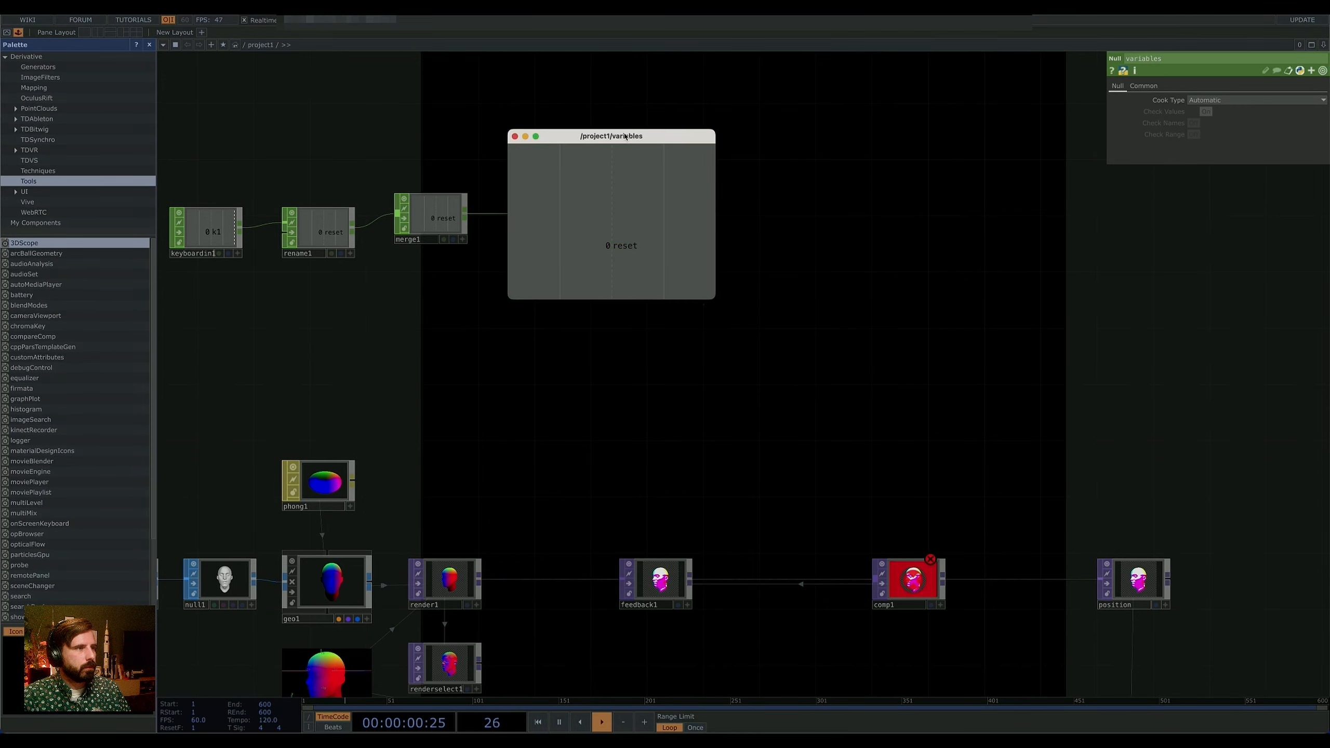
{"action": "left_click_drag", "start_coordinate": [630, 138], "coordinate": [288, 66]}
Step: Link the reset channel from variables to feedback1's Reset Pulse parameter
{"action": "left_click_drag", "start_coordinate": [661, 239], "coordinate": [620, 159]}
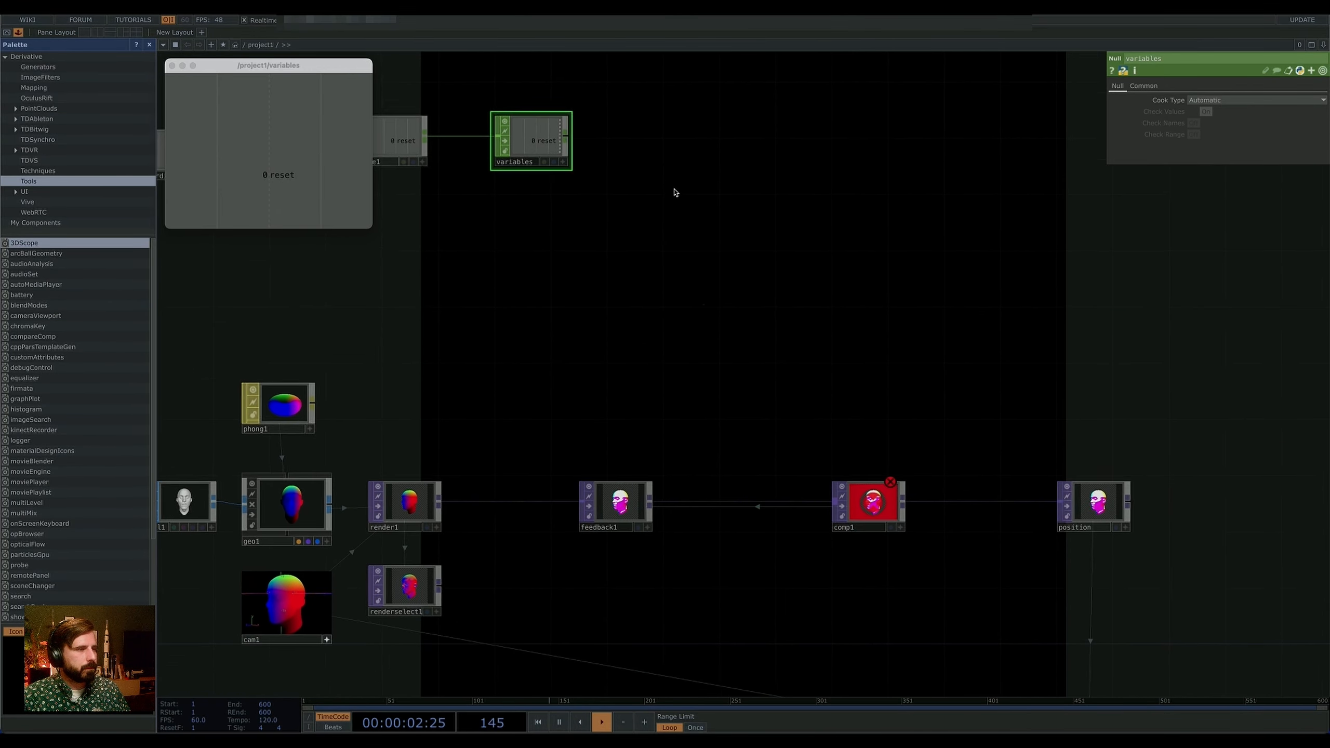
{"action": "left_click", "coordinate": [261, 154]}
{"action": "left_click", "coordinate": [633, 493]}
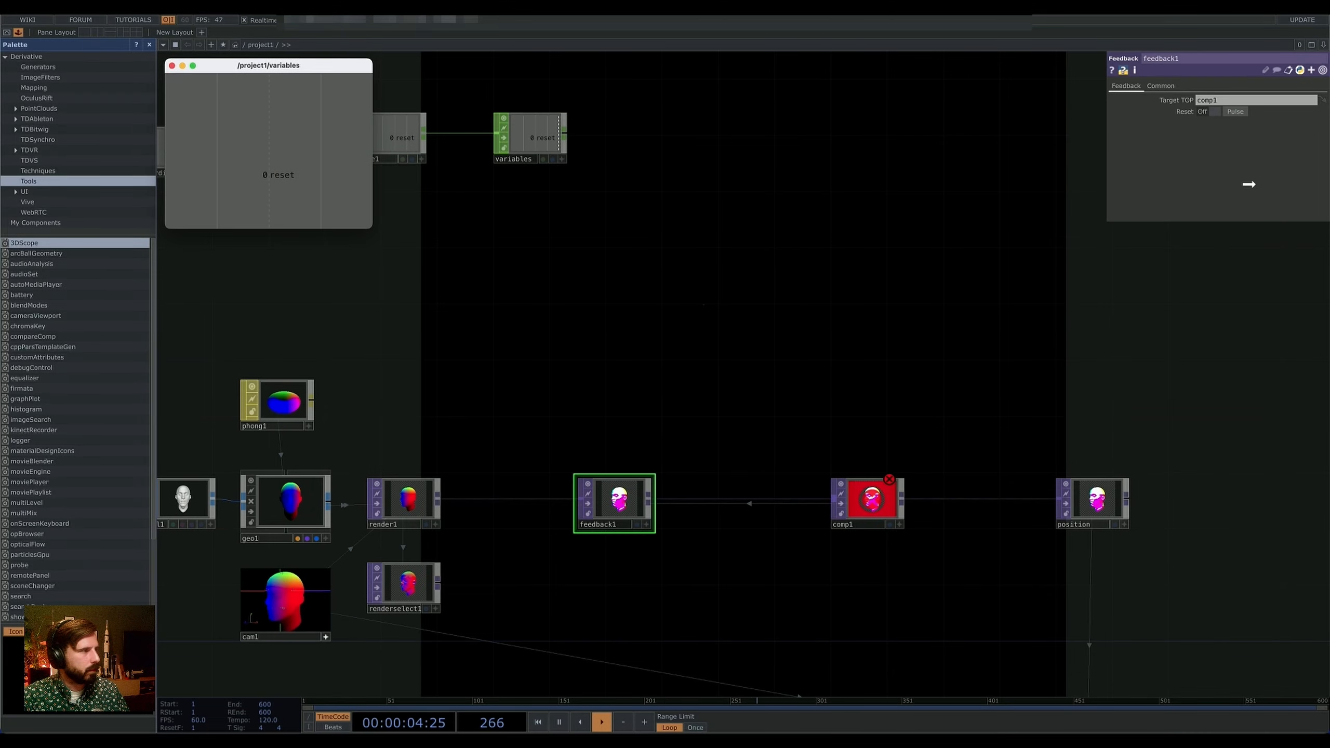
{"action": "left_click_drag", "start_coordinate": [1235, 107], "coordinate": [1236, 110]}
{"action": "left_click", "coordinate": [1238, 110]}
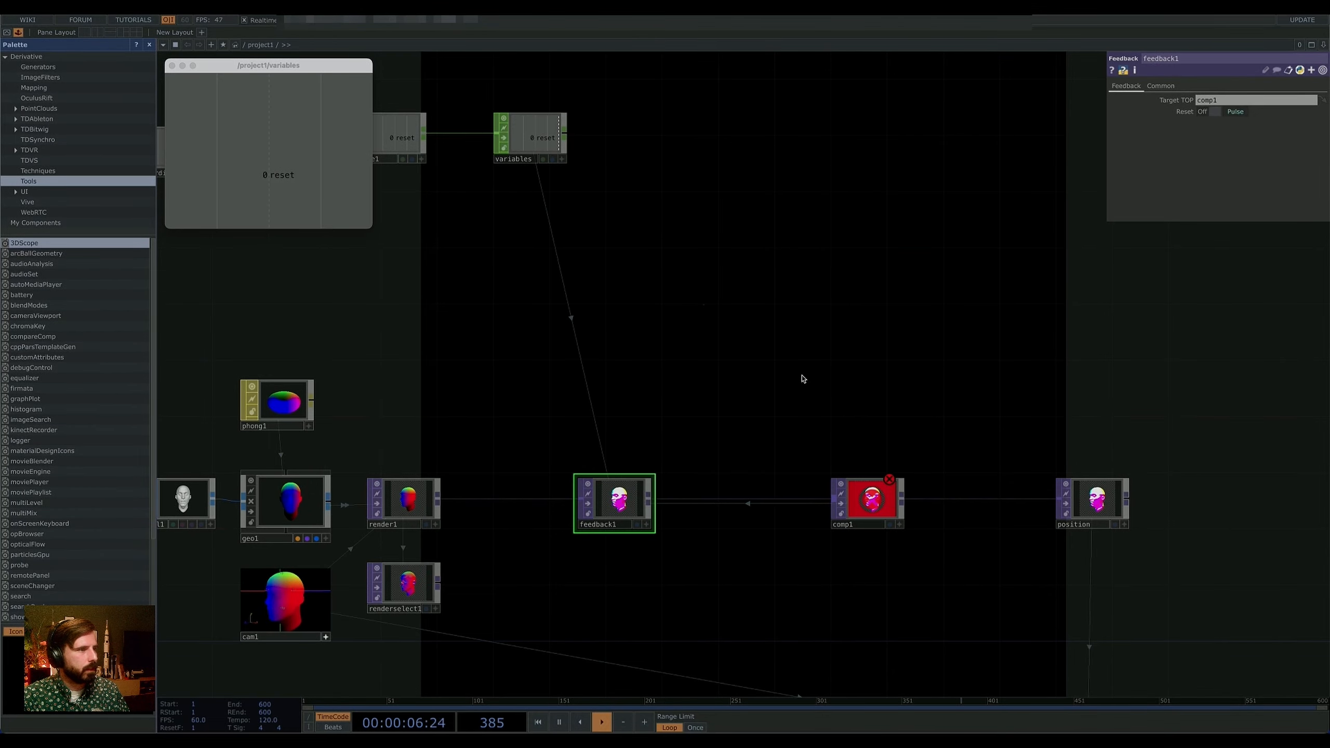
Step: Select keyboardin1, rename1, merge1 and variables and move them together so variables sits above phong1
{"action": "left_click_drag", "start_coordinate": [812, 318], "coordinate": [862, 349]}
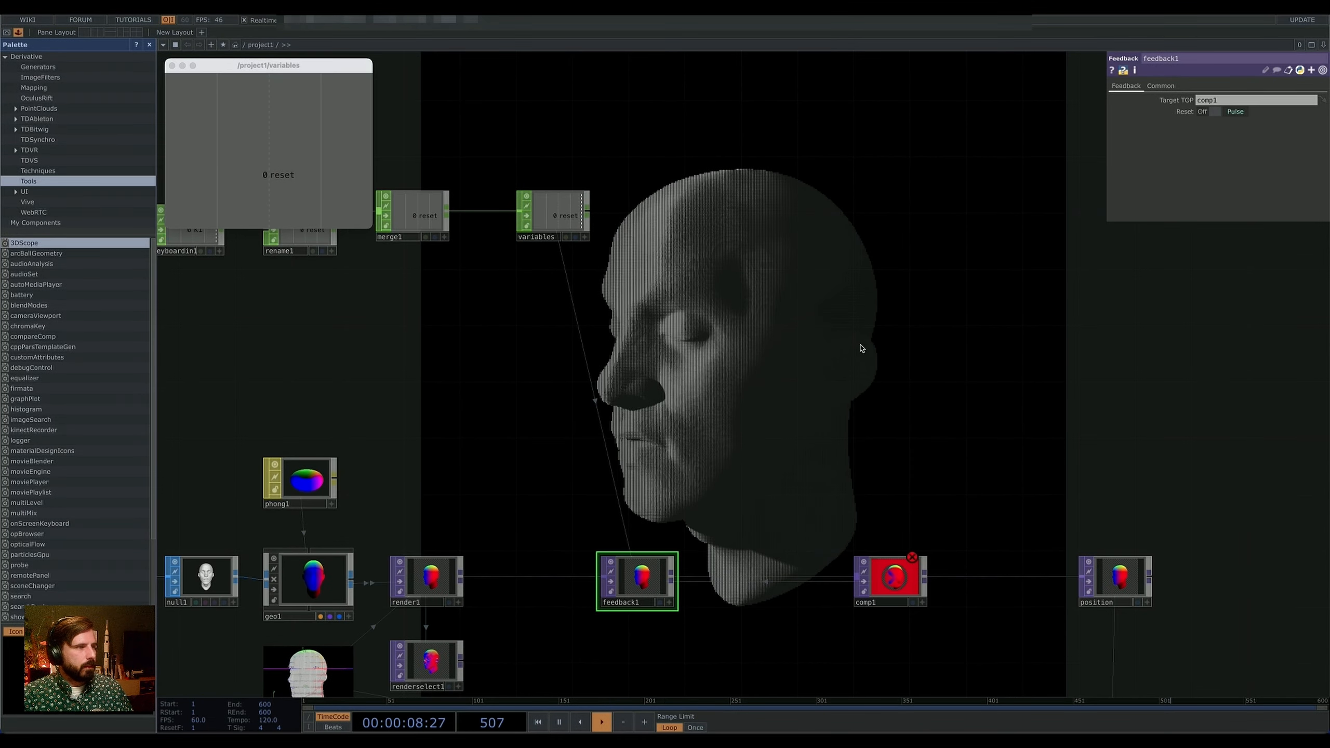
{"action": "left_click_drag", "start_coordinate": [780, 378], "coordinate": [780, 309]}
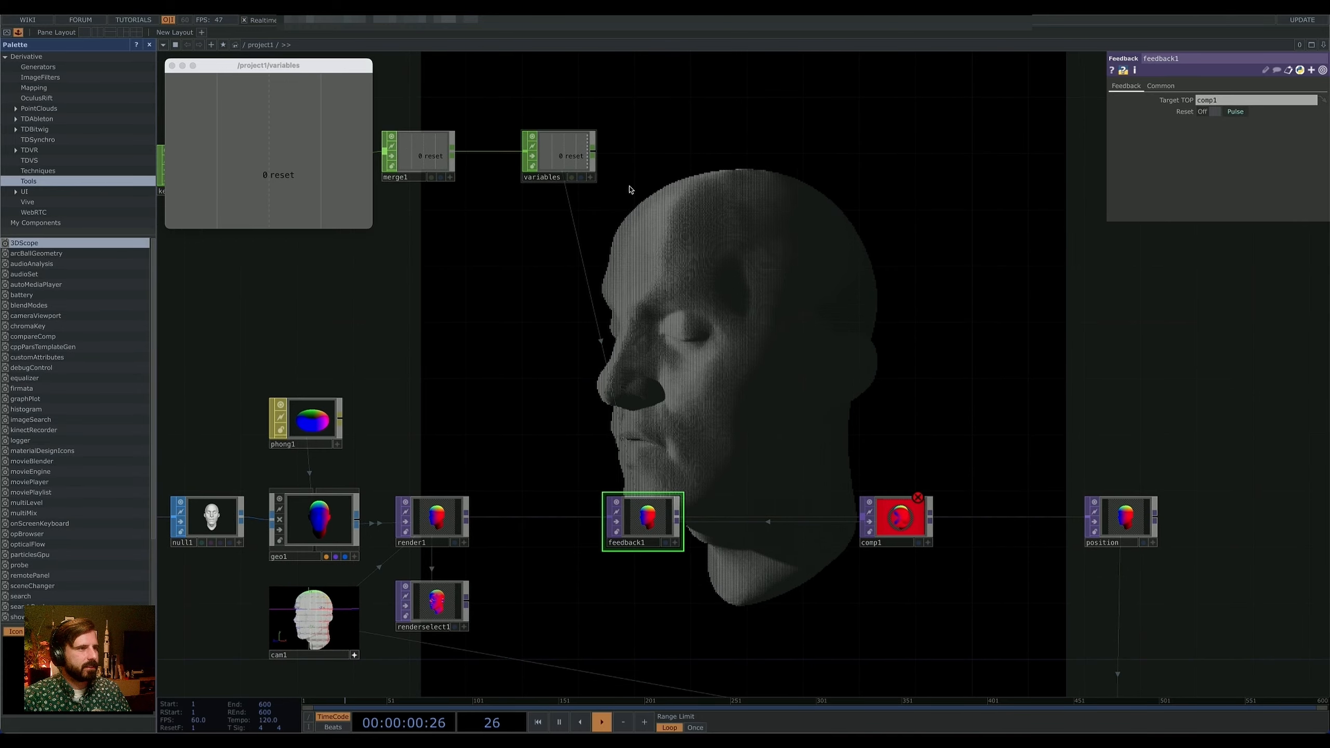
{"action": "left_click_drag", "start_coordinate": [729, 246], "coordinate": [985, 430]}
{"action": "scroll", "coordinate": [986, 430], "scroll_direction": "down", "scroll_amount": 1}
{"action": "right_click_drag", "start_coordinate": [983, 272], "coordinate": [455, 432]}
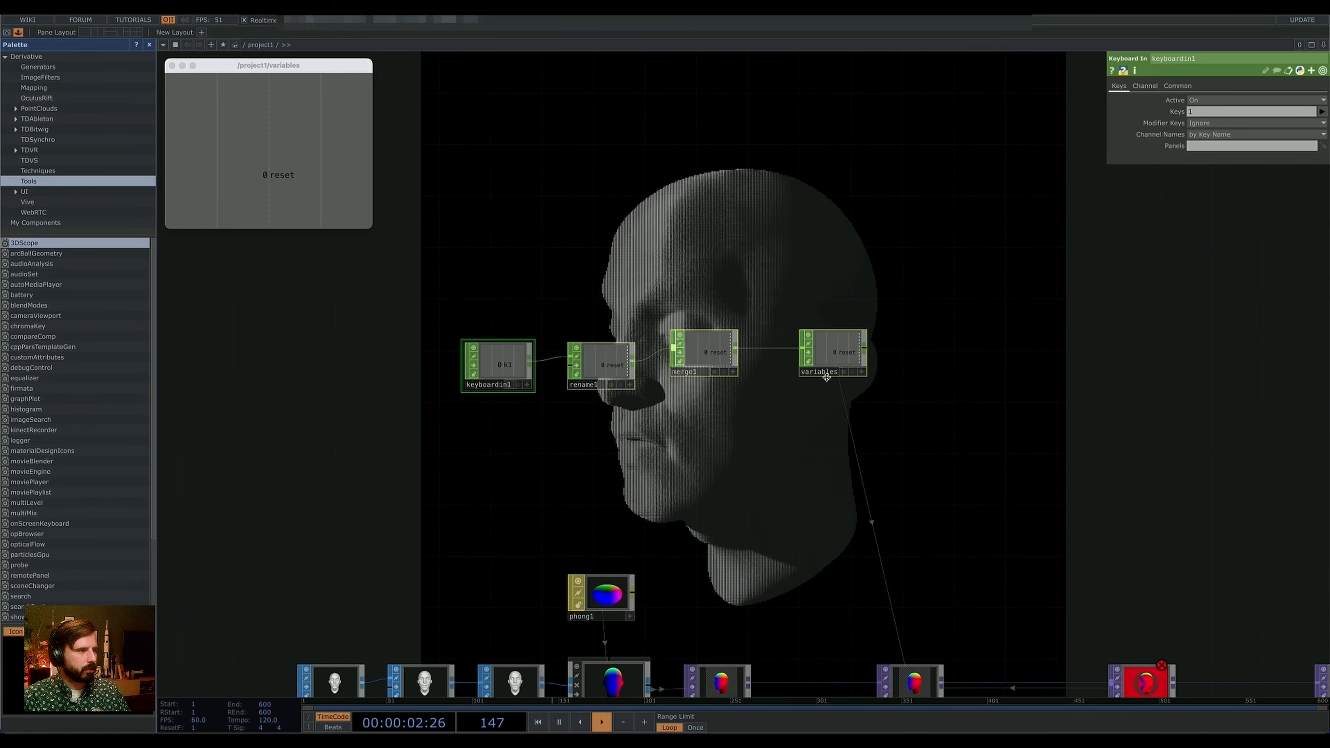
{"action": "left_click_drag", "start_coordinate": [824, 370], "coordinate": [602, 389]}
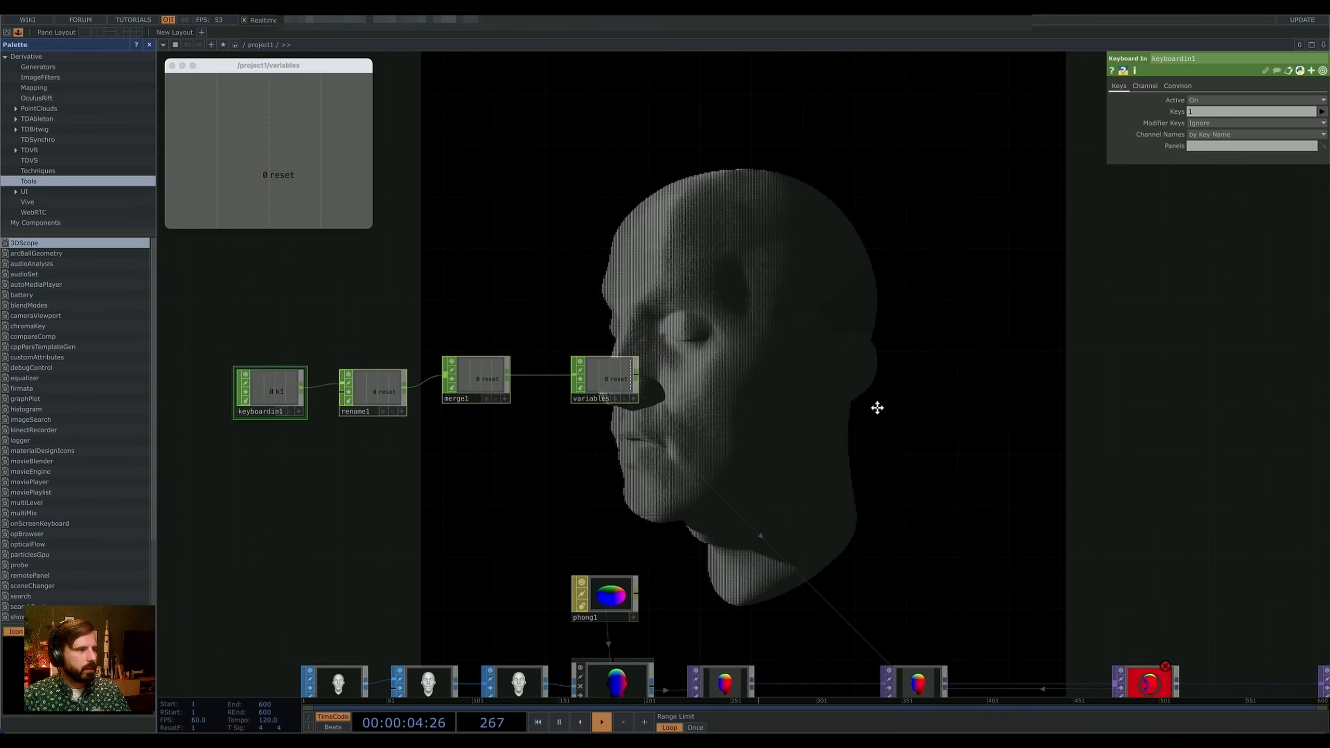
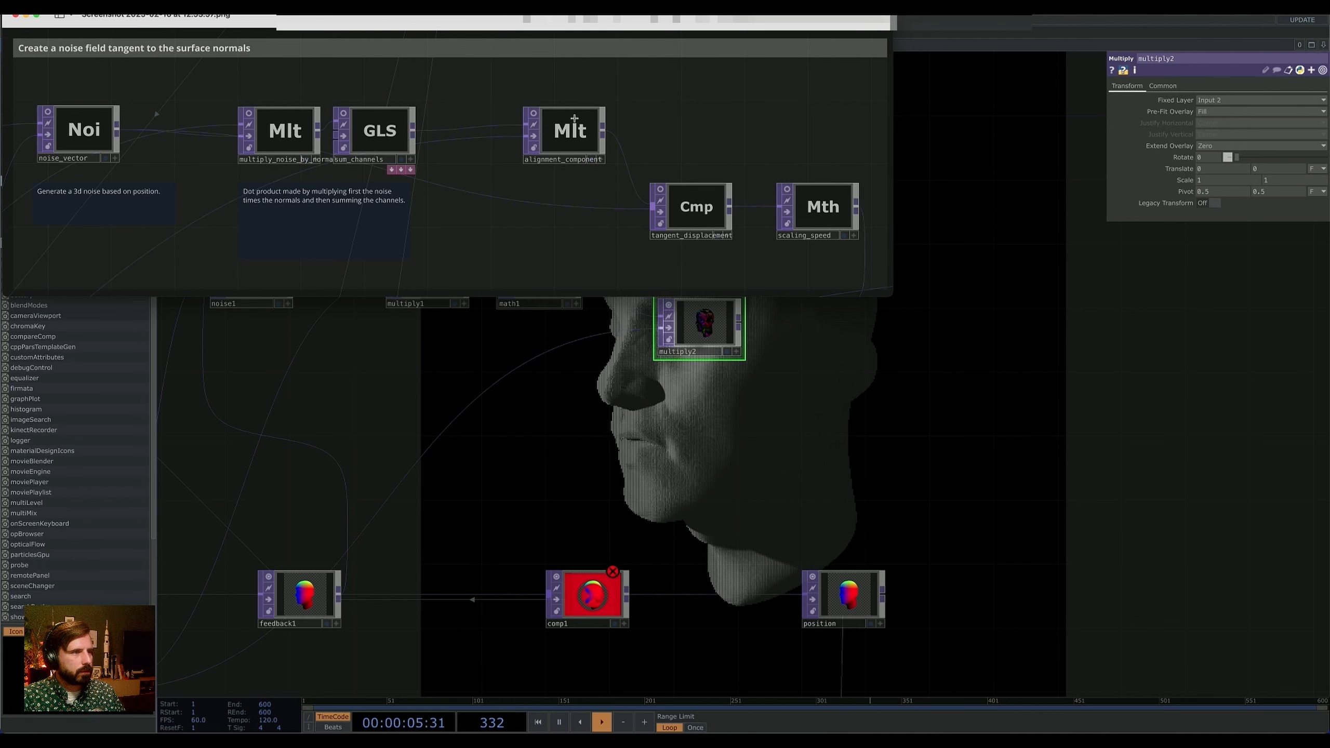
Step: Add a Composite TOP to multiply2's output and connect noise1 as its second input
{"action": "left_click", "coordinate": [693, 469]}
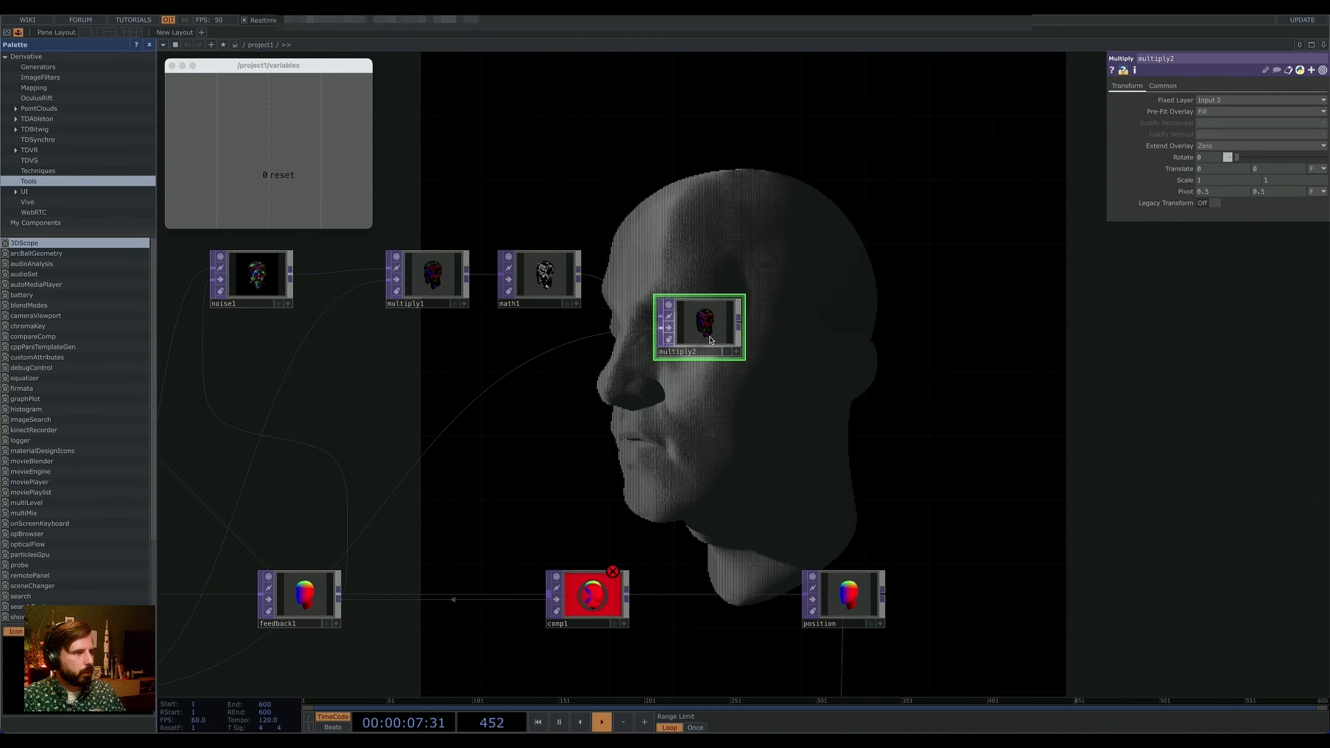
{"action": "left_click_drag", "start_coordinate": [706, 312], "coordinate": [705, 323]}
{"action": "left_click_drag", "start_coordinate": [706, 415], "coordinate": [615, 439]}
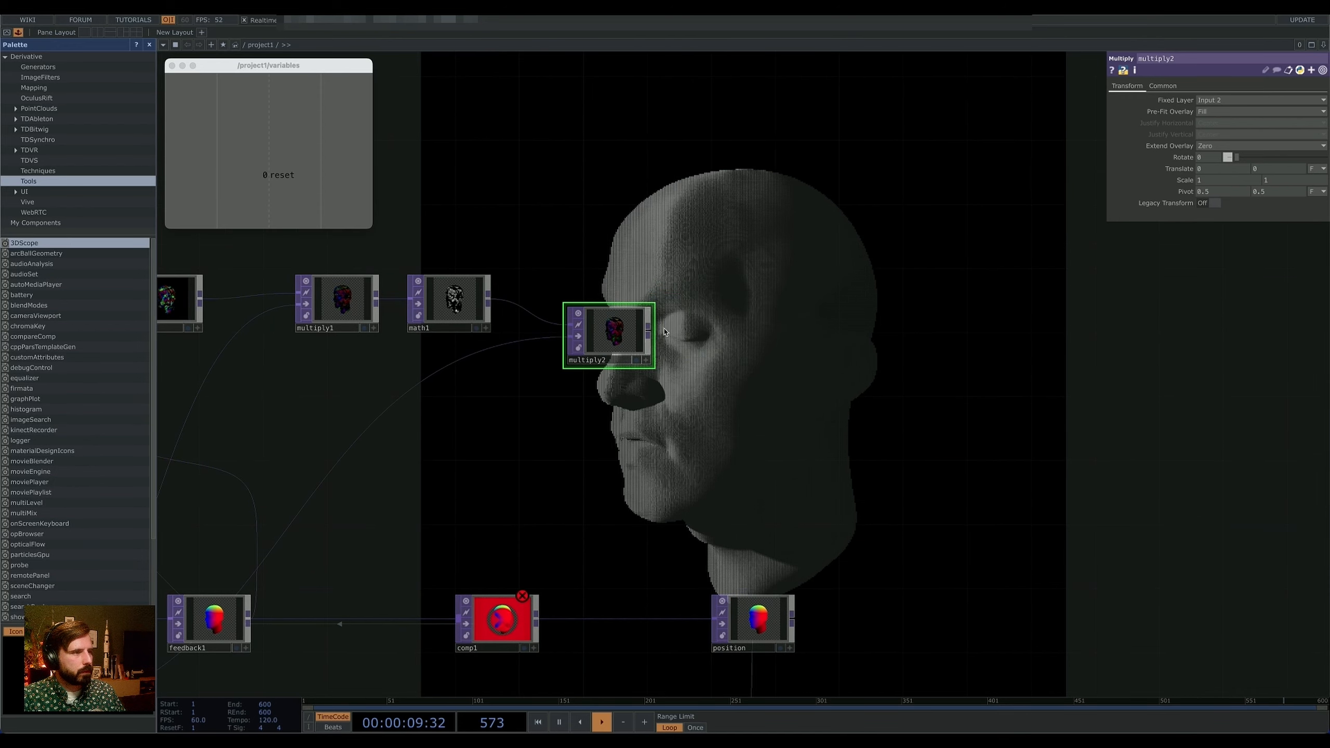
{"action": "right_click", "coordinate": [648, 332]}
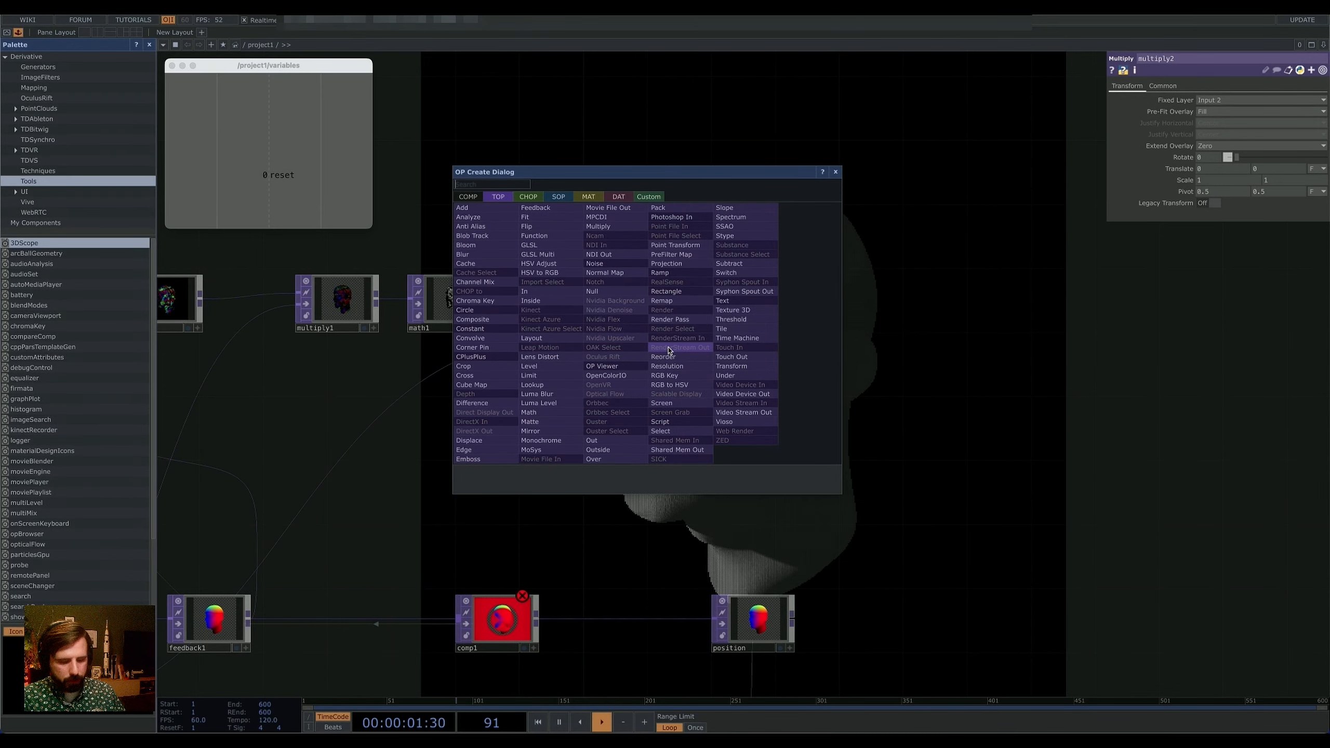
{"action": "type", "text": "compo"}
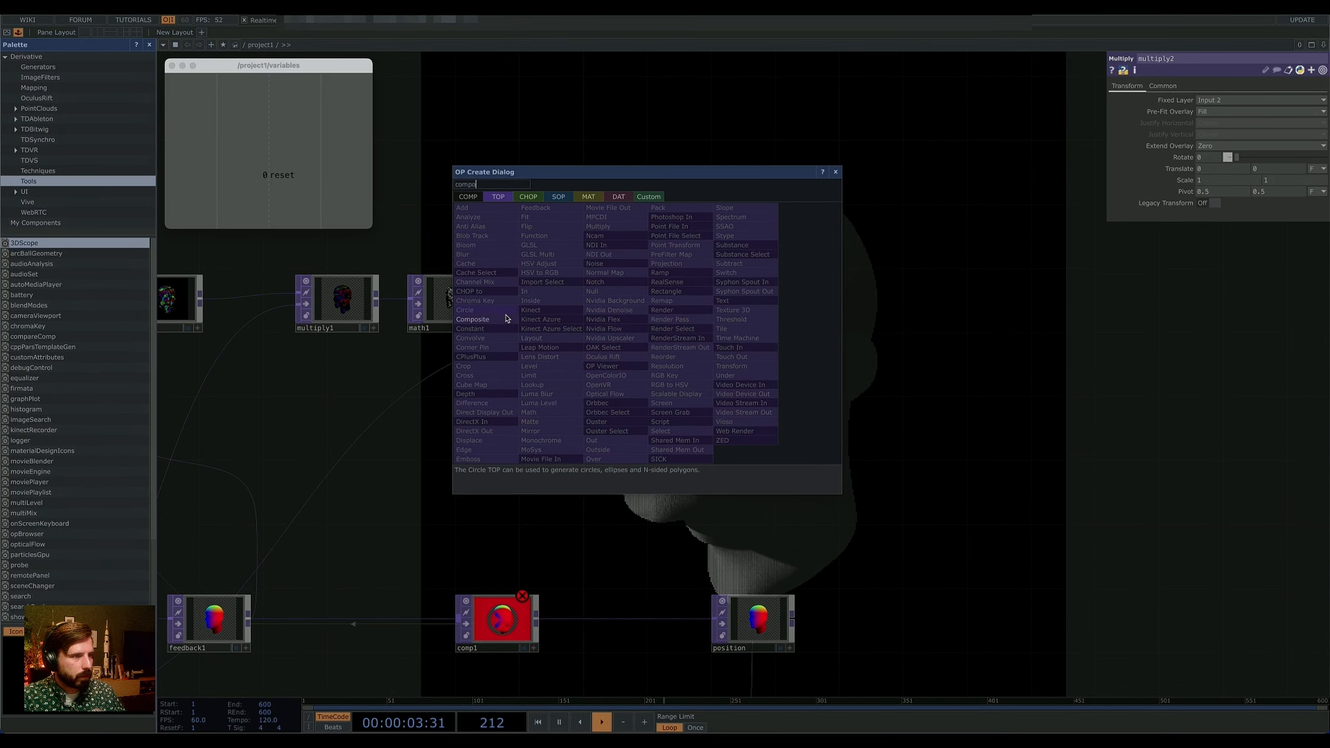
{"action": "key", "text": "Return"}
{"action": "left_click", "coordinate": [734, 394]}
{"action": "left_click_drag", "start_coordinate": [518, 460], "coordinate": [573, 461]}
{"action": "left_click_drag", "start_coordinate": [255, 300], "coordinate": [754, 397]}
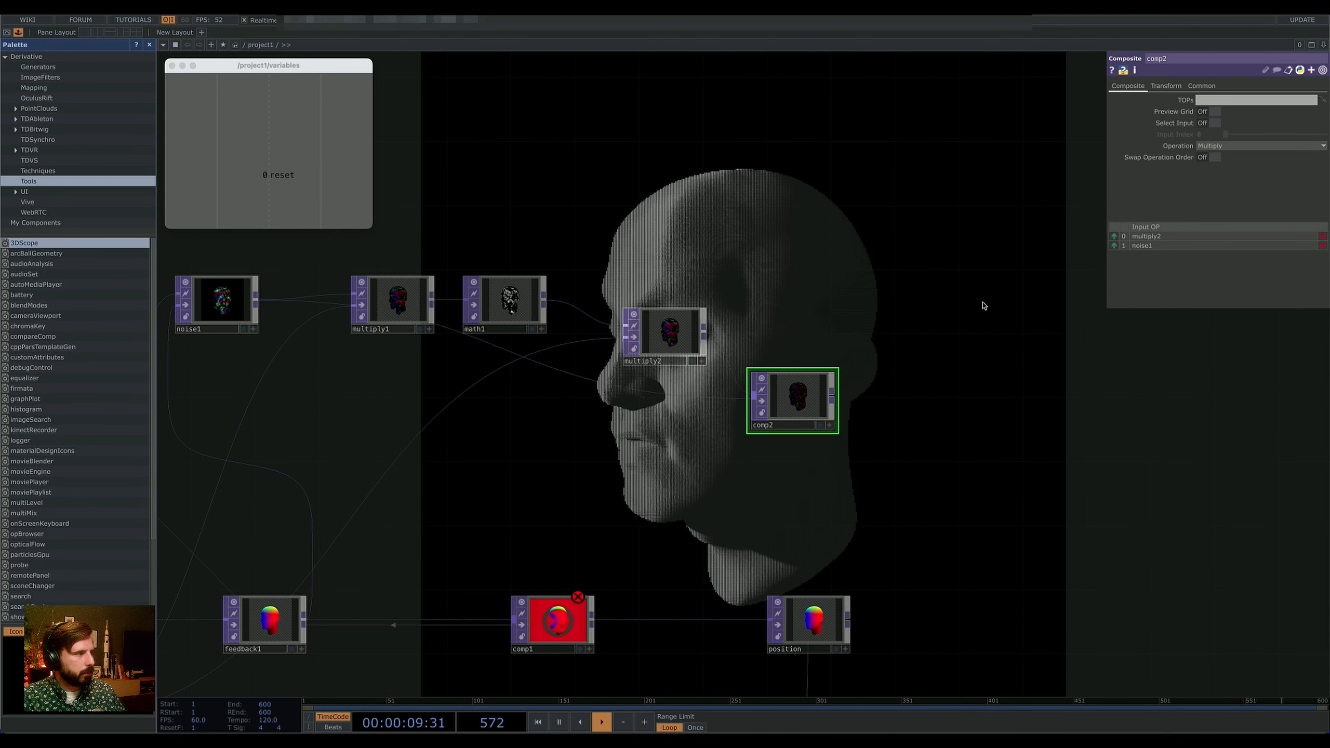
Step: Set comp2's operation to Subtract and move the node closer to multiply2
{"action": "left_click", "coordinate": [1236, 146]}
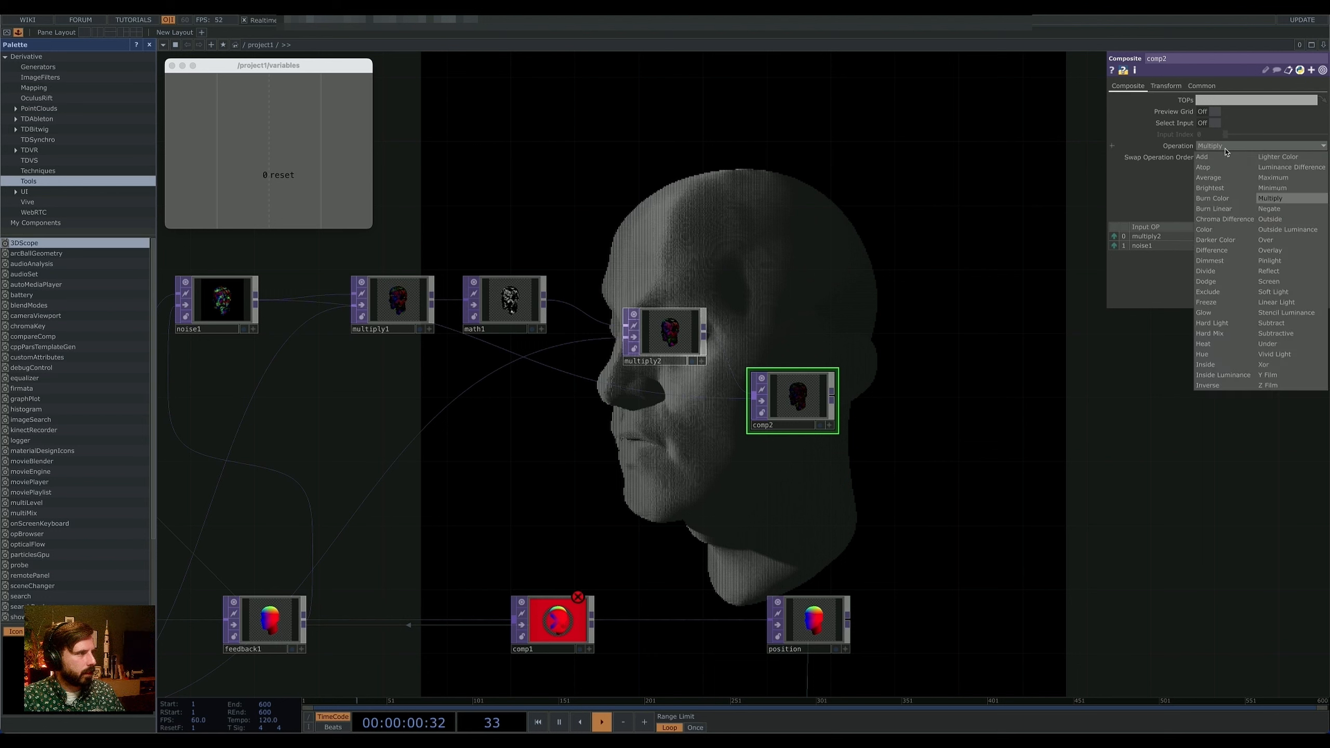
{"action": "left_click", "coordinate": [1281, 324]}
{"action": "left_click_drag", "start_coordinate": [796, 399], "coordinate": [781, 382]}
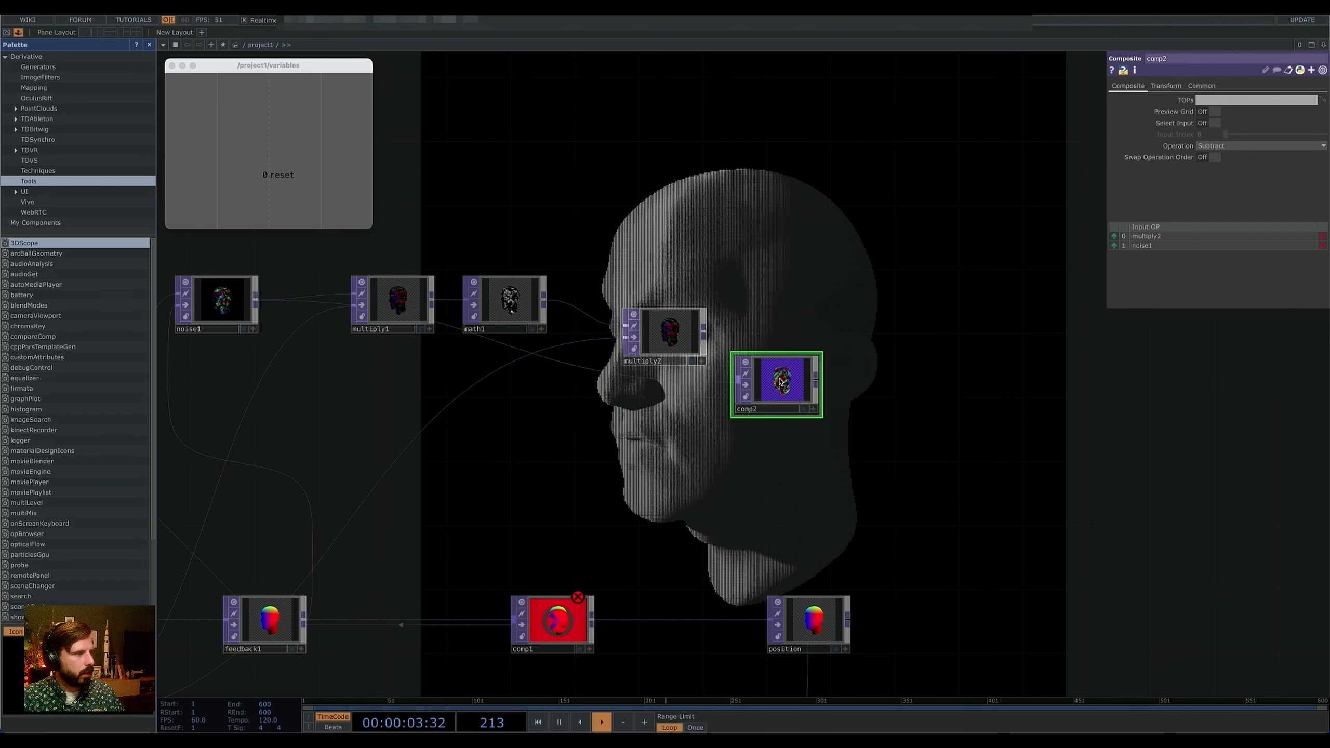
Step: Add a Math TOP to comp2's output and place it beside comp2
{"action": "right_click", "coordinate": [819, 386]}
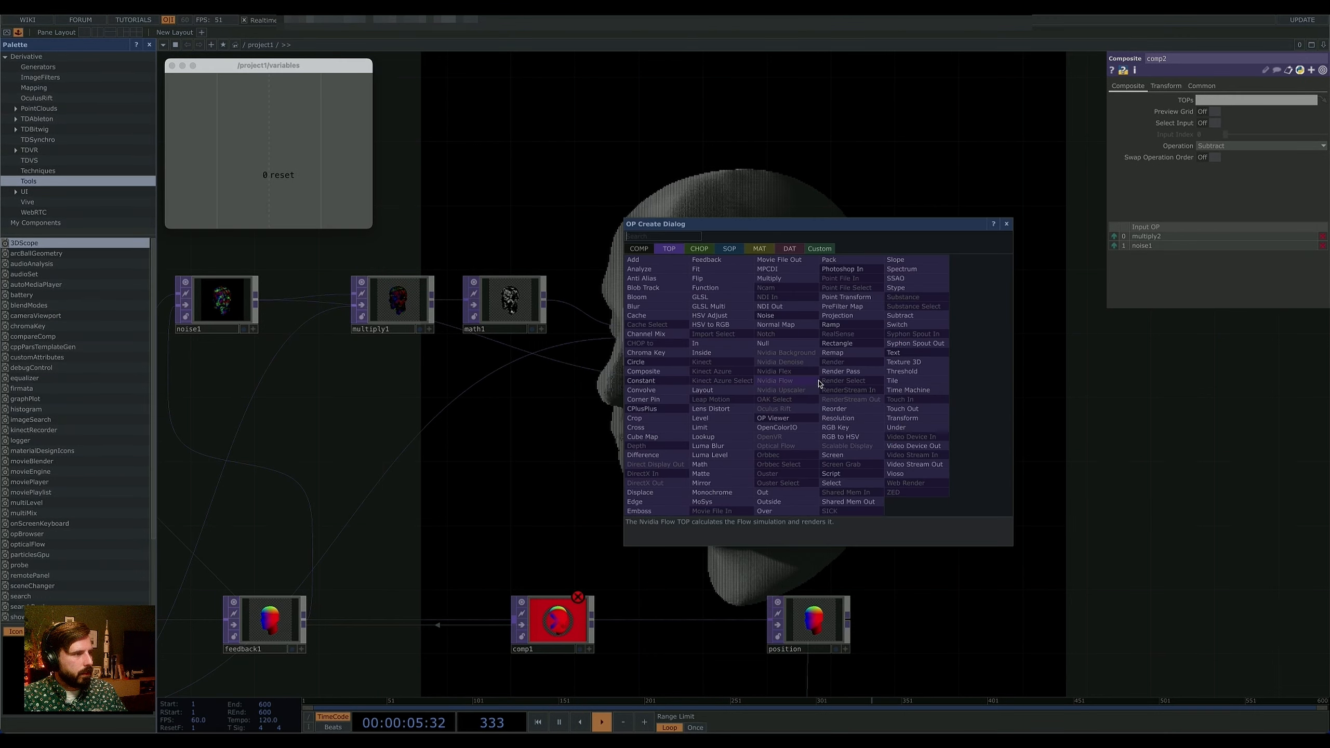
{"action": "type", "text": "math"}
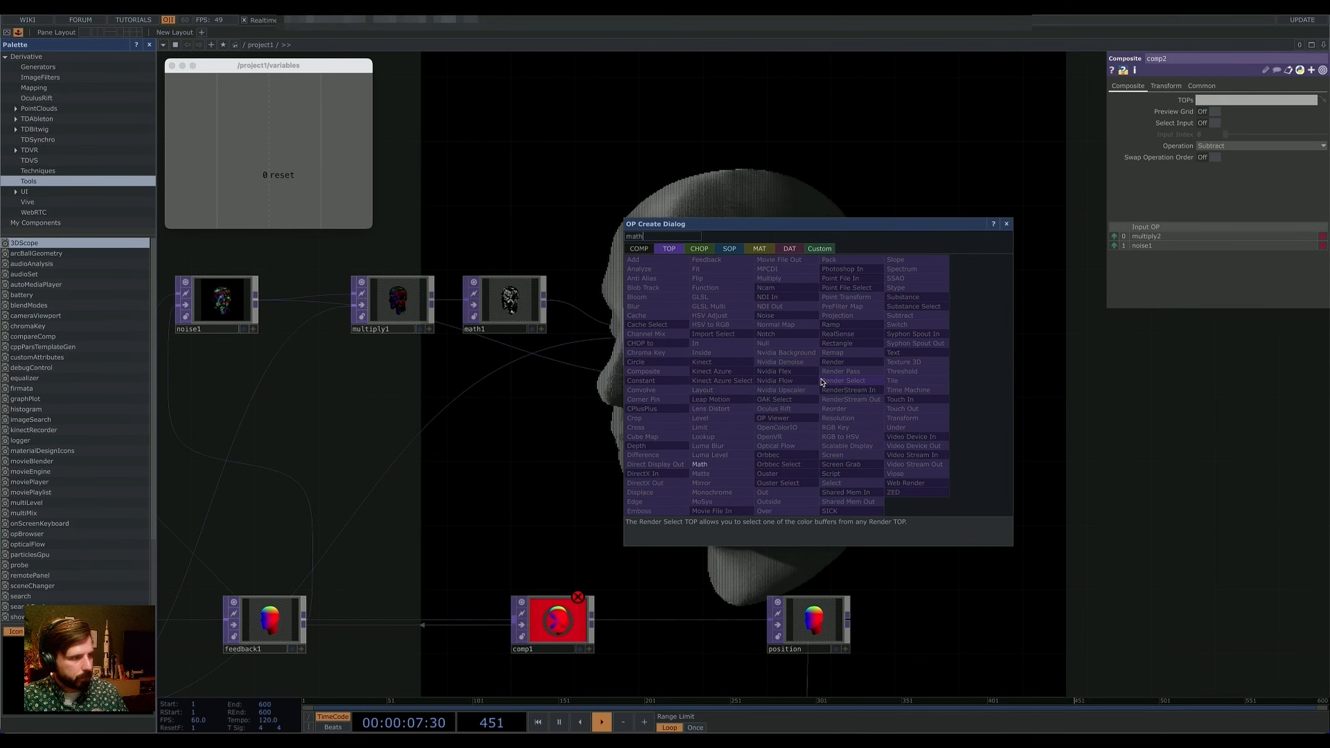
{"action": "left_click", "coordinate": [733, 465]}
{"action": "left_click", "coordinate": [851, 386]}
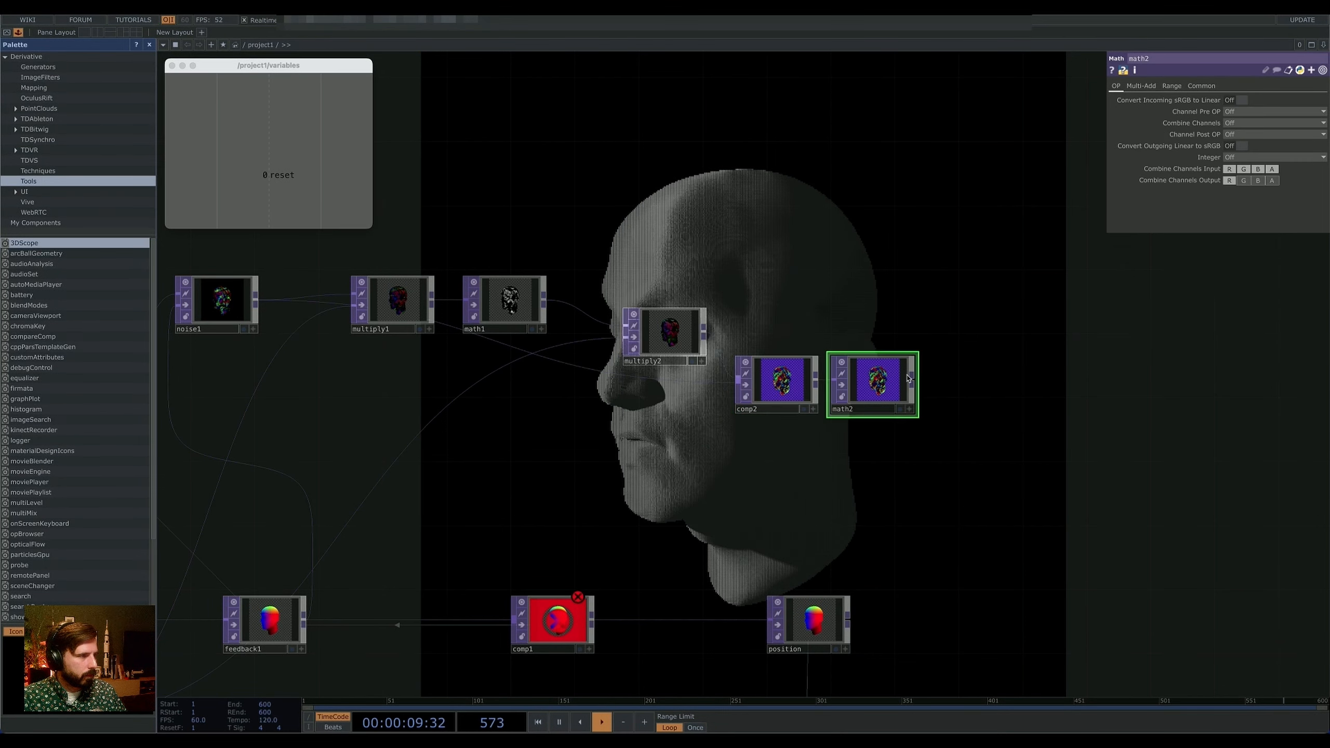
Step: Set math2's Multiply value to .1 after trying .02
{"action": "left_click", "coordinate": [1150, 90]}
{"action": "left_click", "coordinate": [1173, 86]}
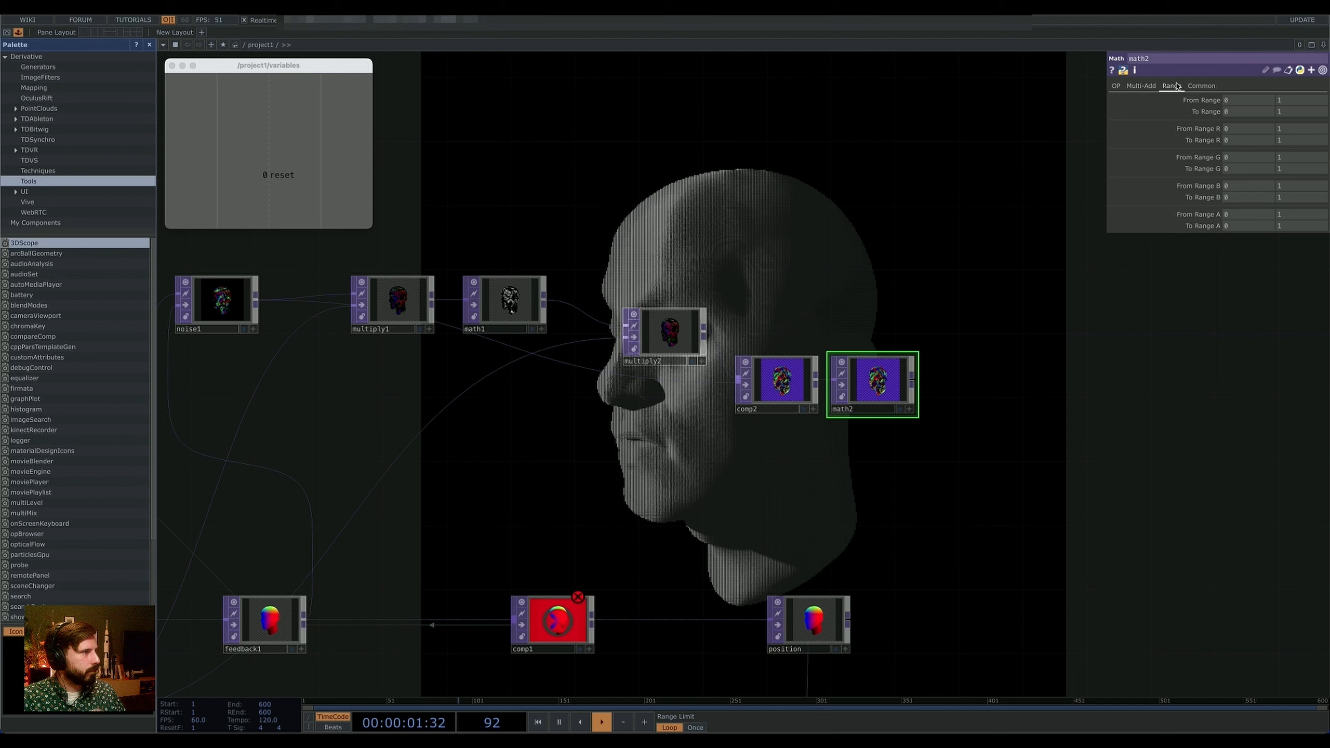
{"action": "left_click", "coordinate": [1147, 89]}
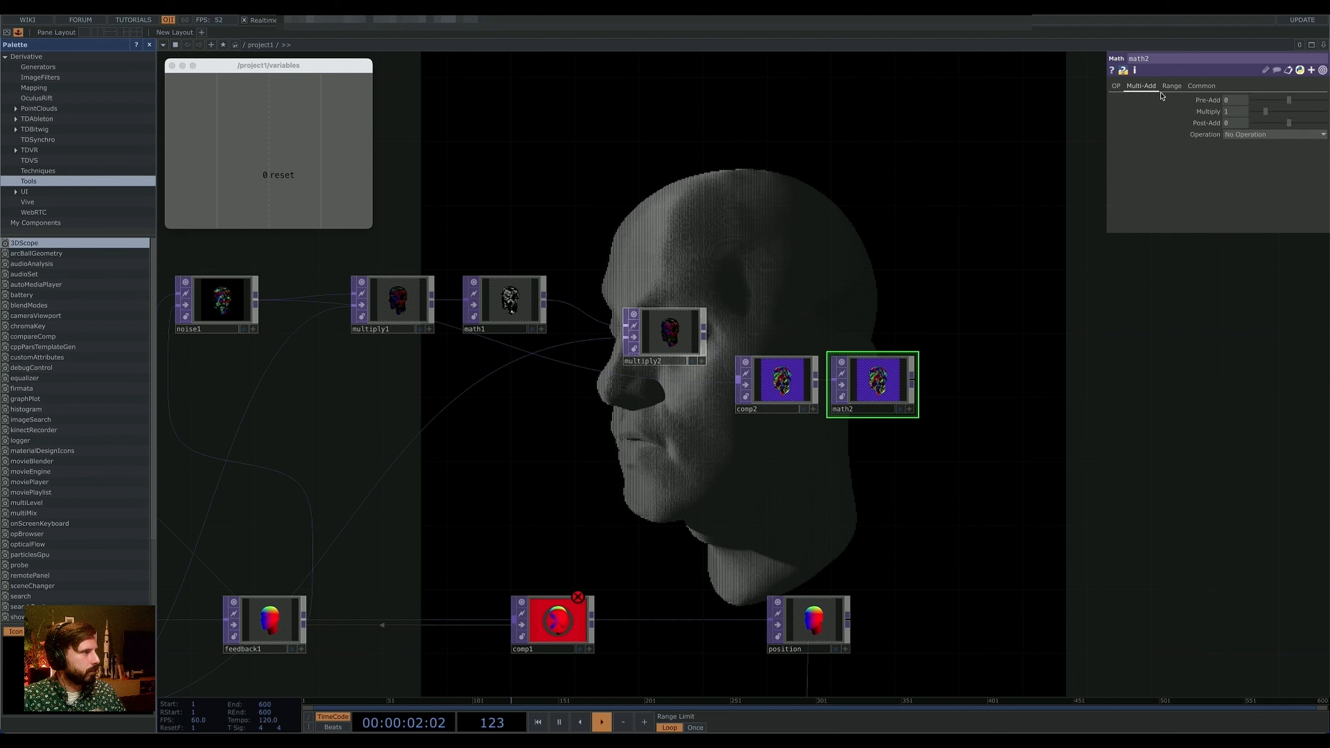
{"action": "left_click", "coordinate": [1227, 116]}
{"action": "type", "text": ".0"}
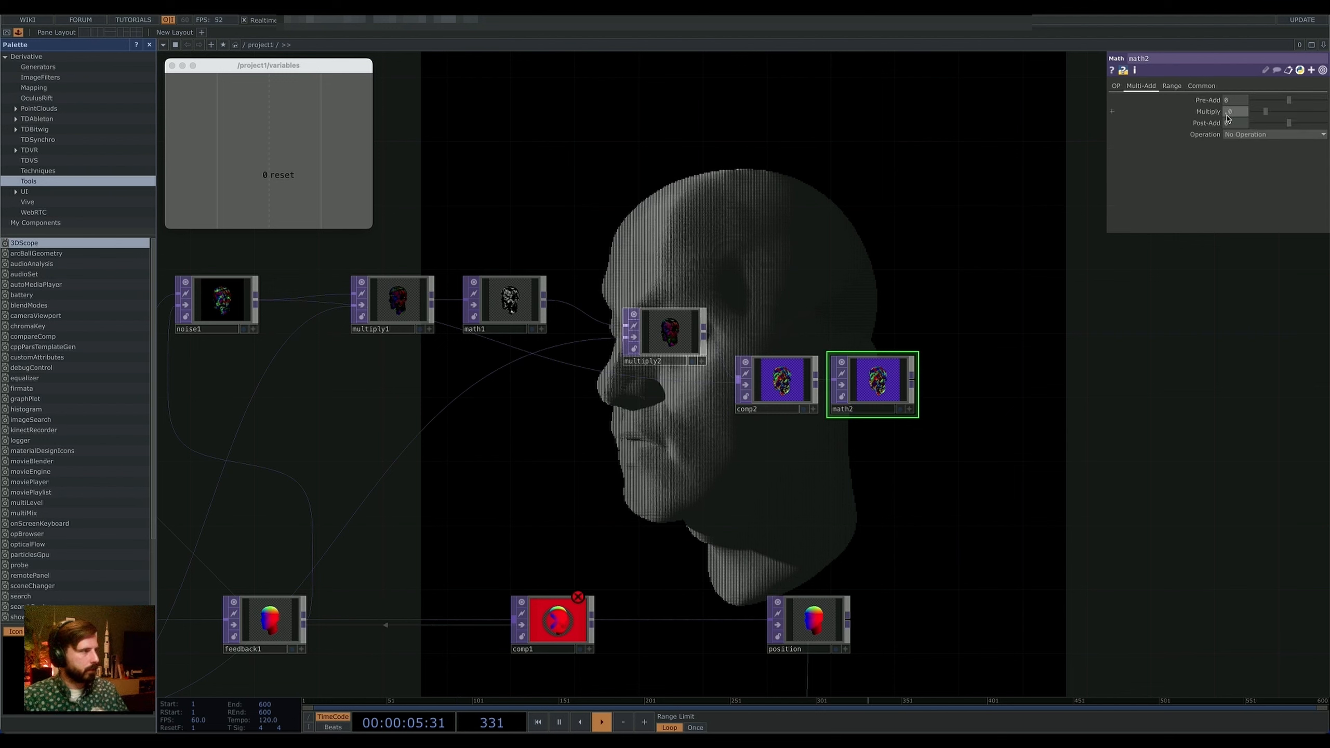
{"action": "type", "text": "2"}
{"action": "key", "text": "Return"}
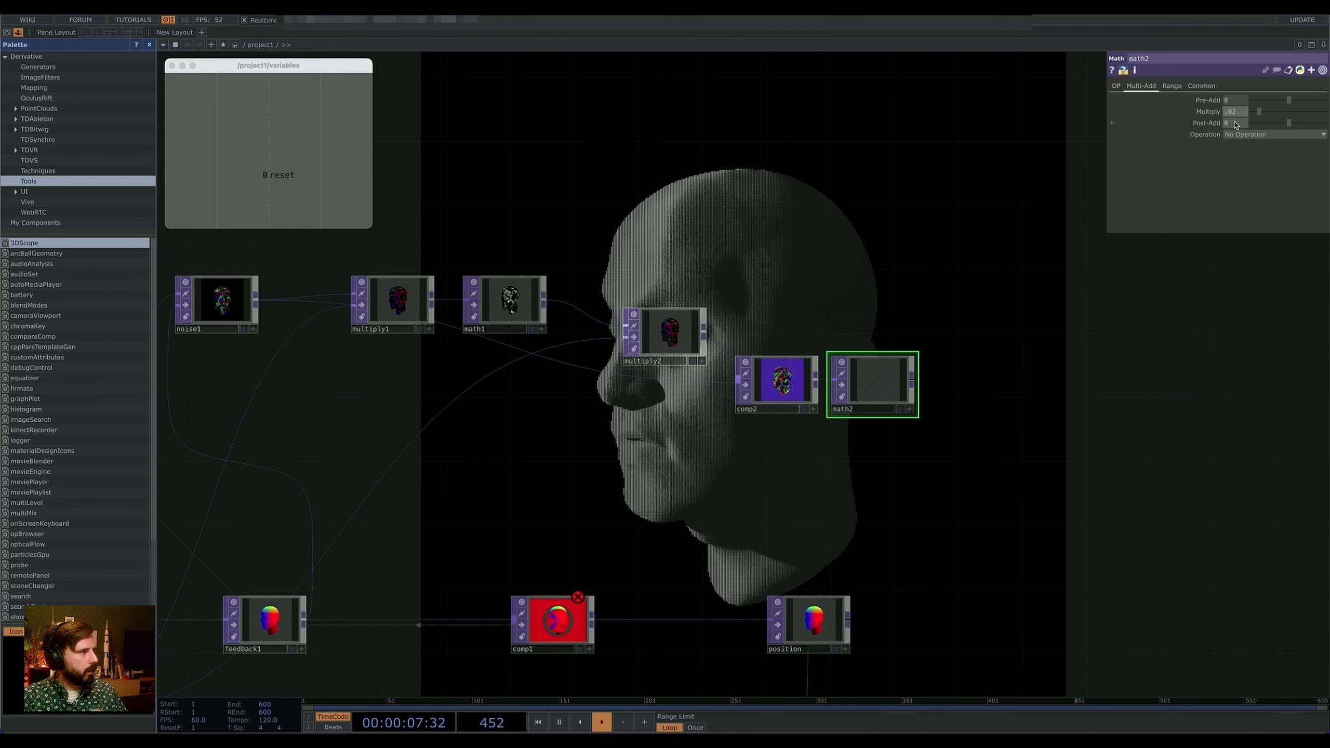
{"action": "key", "text": "Return"}
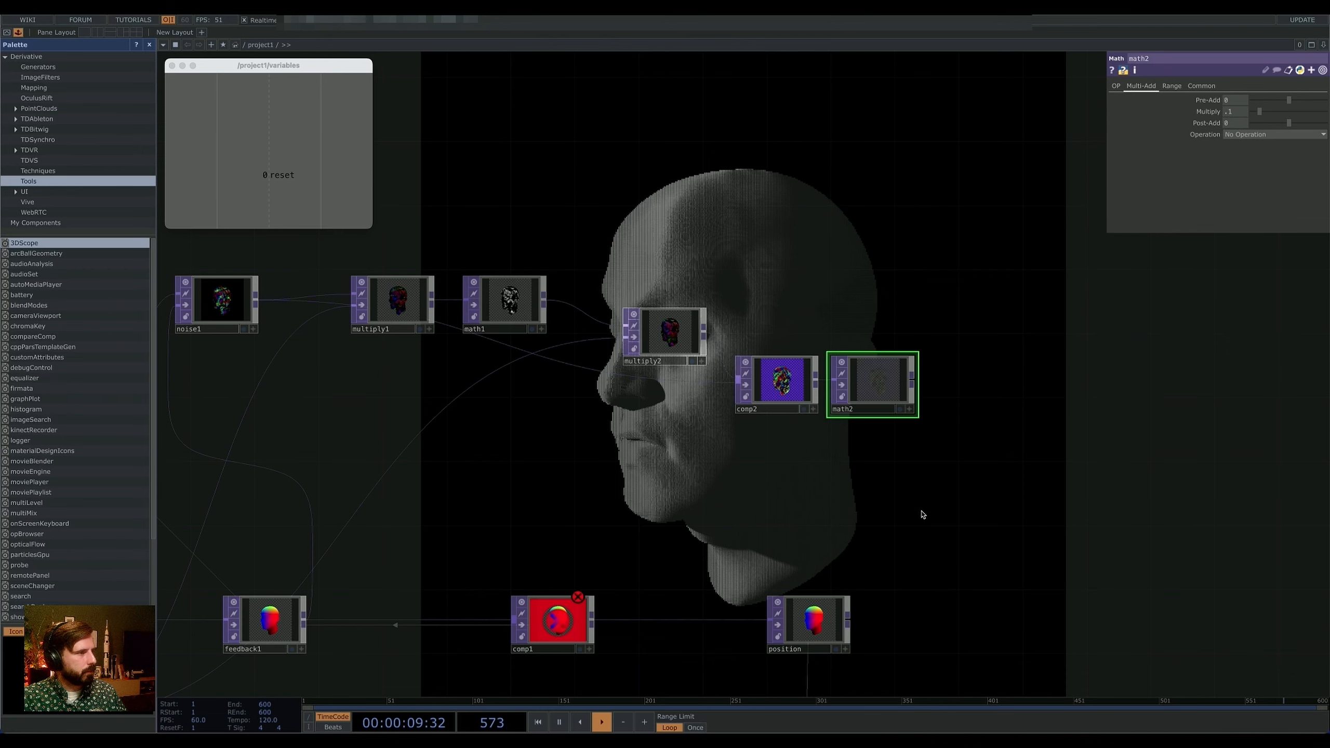
Step: Connect math2's output to comp1 as an additional input so the tangent field displaces the feedback positions
{"action": "left_click_drag", "start_coordinate": [905, 485], "coordinate": [975, 408]}
{"action": "left_click_drag", "start_coordinate": [942, 454], "coordinate": [987, 421]}
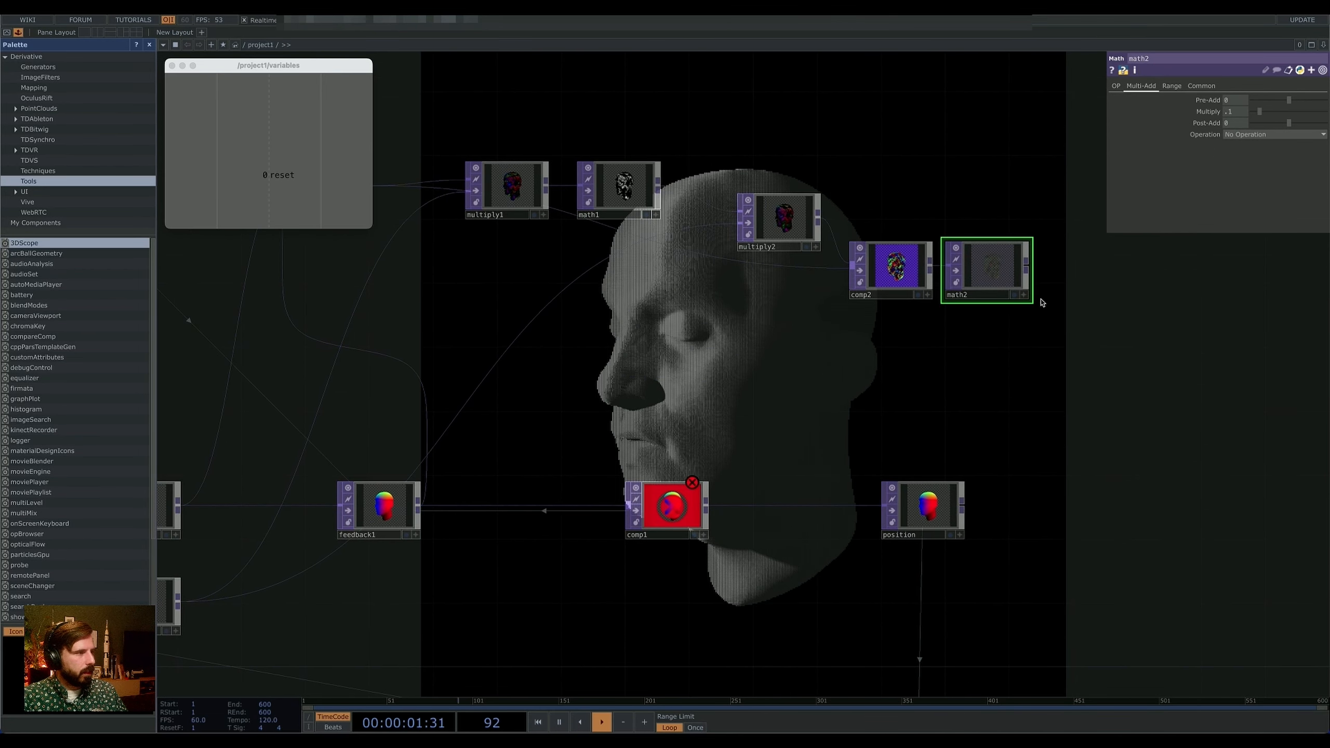
{"action": "left_click_drag", "start_coordinate": [1026, 265], "coordinate": [629, 511]}
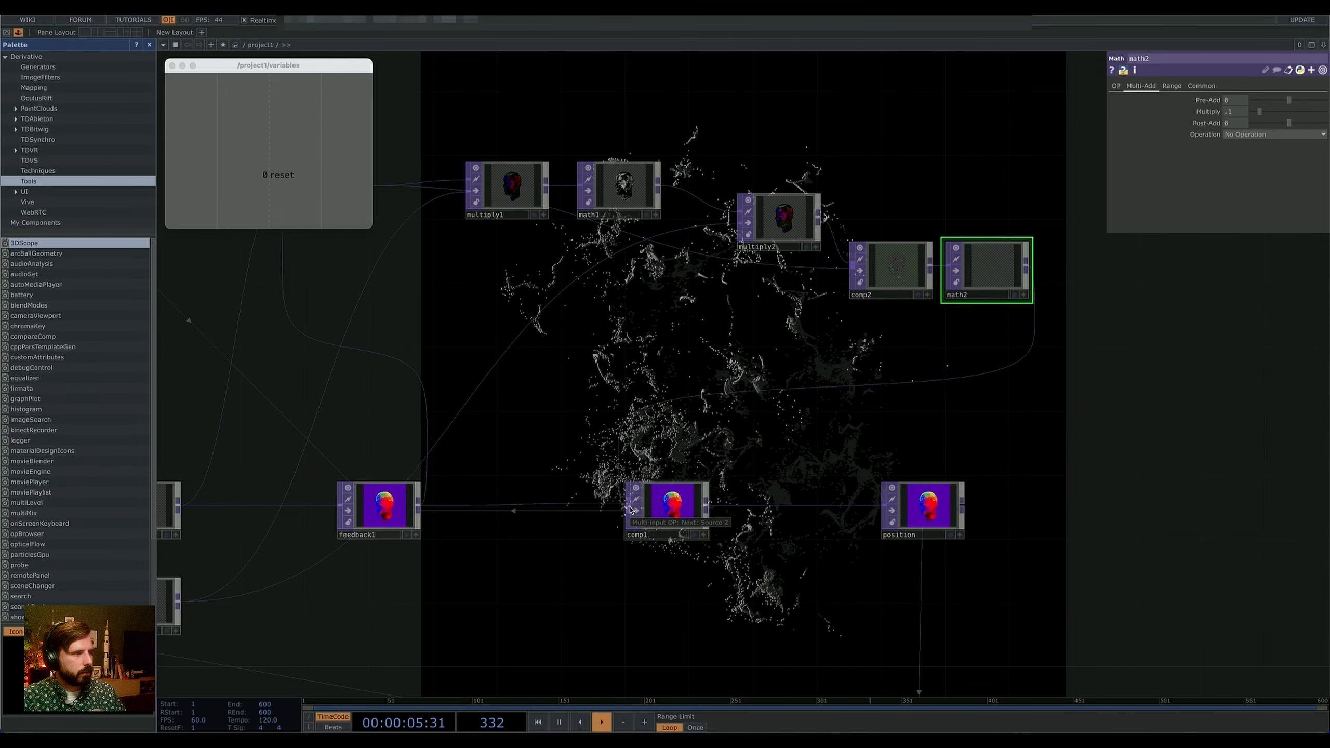
{"action": "left_click_drag", "start_coordinate": [721, 502], "coordinate": [689, 393]}
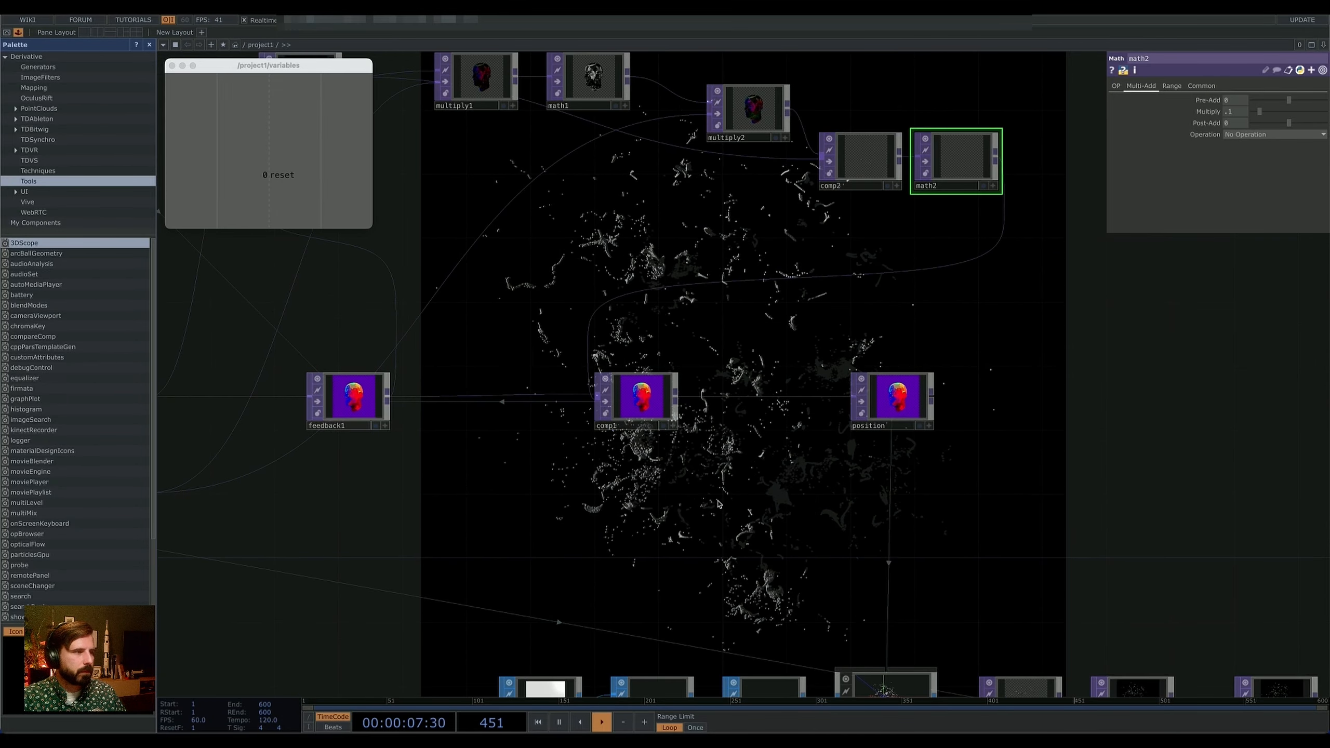
Step: Move comp1 closer to the position node to free up space after feedback1
{"action": "left_click_drag", "start_coordinate": [718, 504], "coordinate": [617, 552]}
{"action": "left_click_drag", "start_coordinate": [885, 542], "coordinate": [827, 514]}
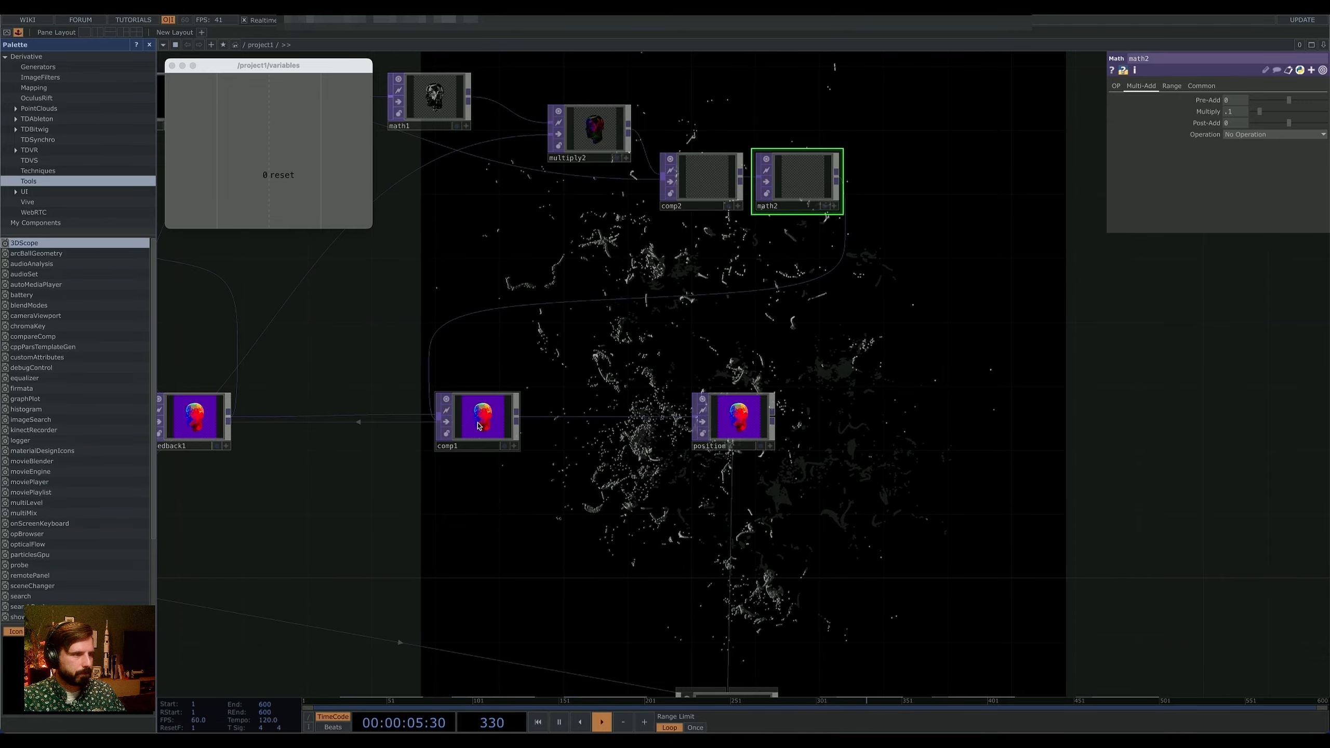
{"action": "left_click_drag", "start_coordinate": [478, 426], "coordinate": [558, 425]}
{"action": "left_click_drag", "start_coordinate": [728, 425], "coordinate": [729, 425]}
{"action": "left_click_drag", "start_coordinate": [885, 443], "coordinate": [871, 495]}
{"action": "scroll", "coordinate": [985, 496], "scroll_direction": "down", "scroll_amount": 2}
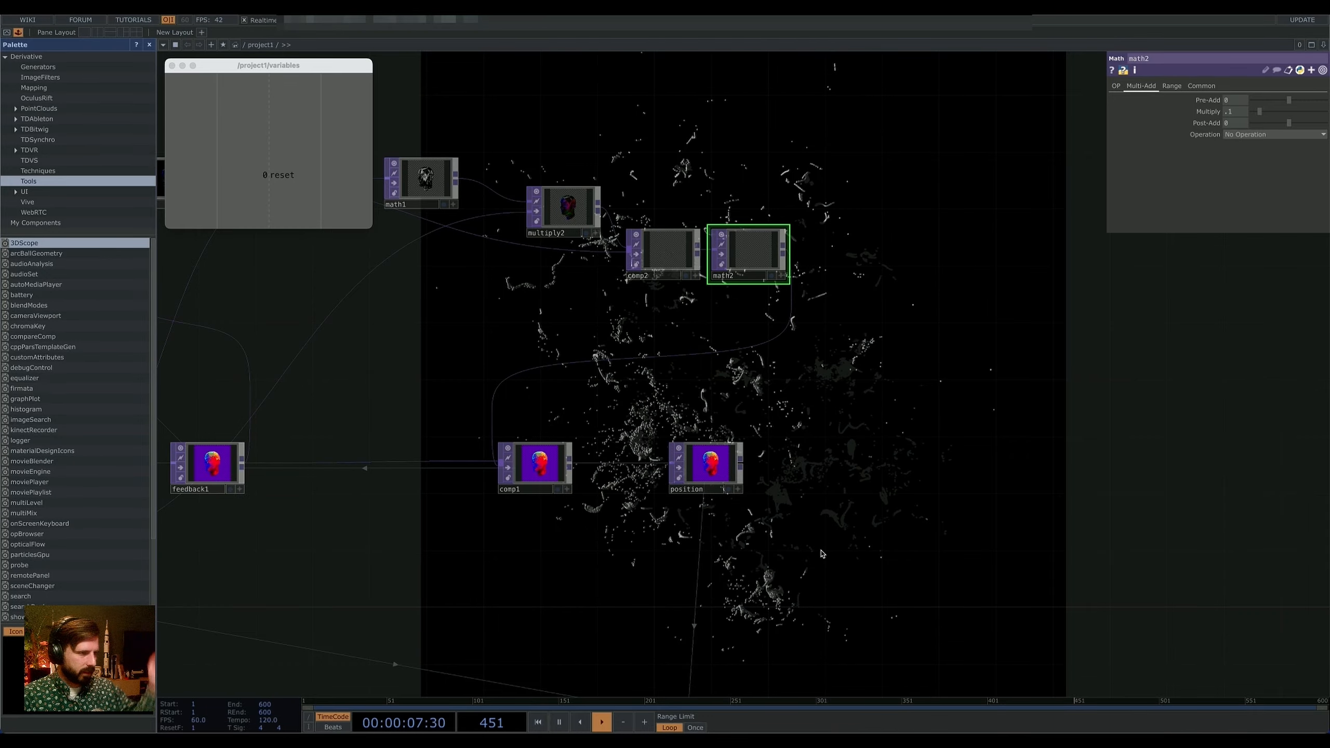
Step: Trigger the feedback reset repeatedly to check how the points restart and disperse
{"action": "left_click_drag", "start_coordinate": [824, 500], "coordinate": [801, 404]}
{"action": "key", "text": "1"}
{"action": "key", "text": "1"}
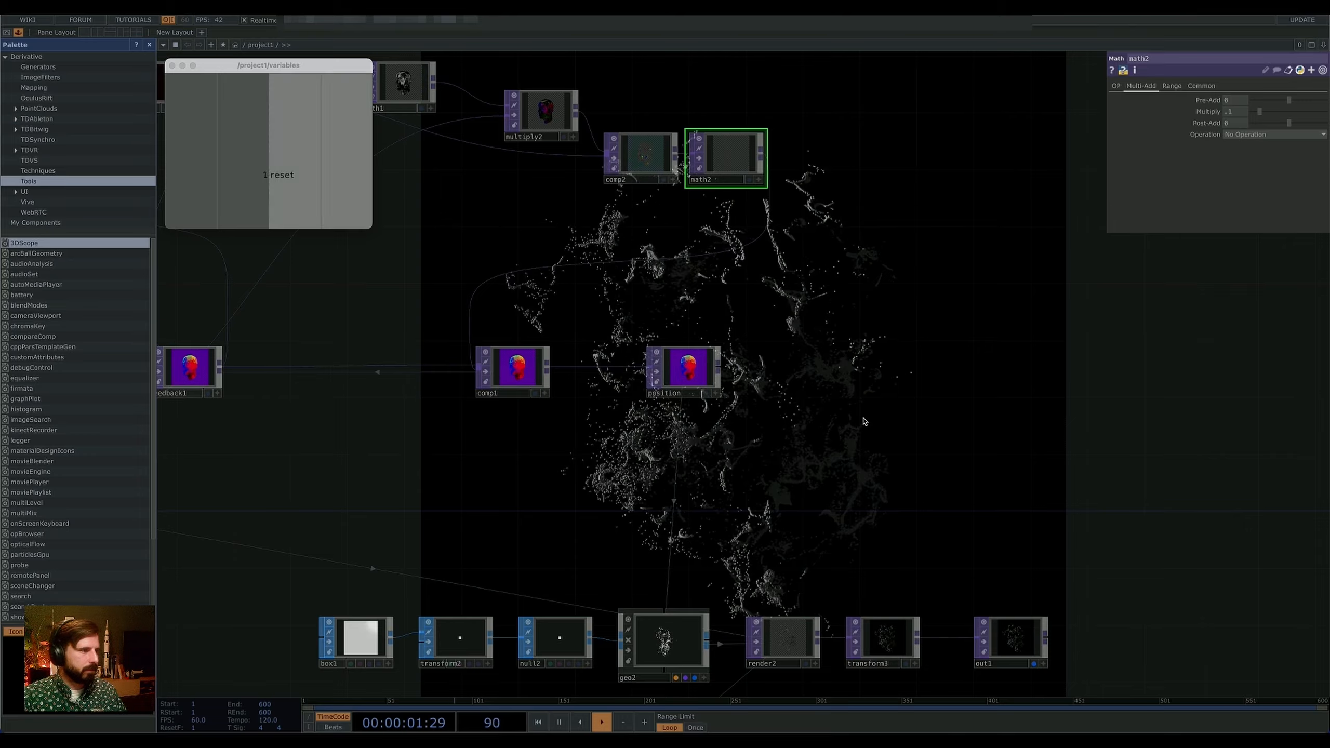
{"action": "key", "text": "1"}
Step: Add a Noise TOP to render1's output and place it below feedback1
{"action": "scroll", "coordinate": [823, 451], "scroll_direction": "left", "scroll_amount": 10}
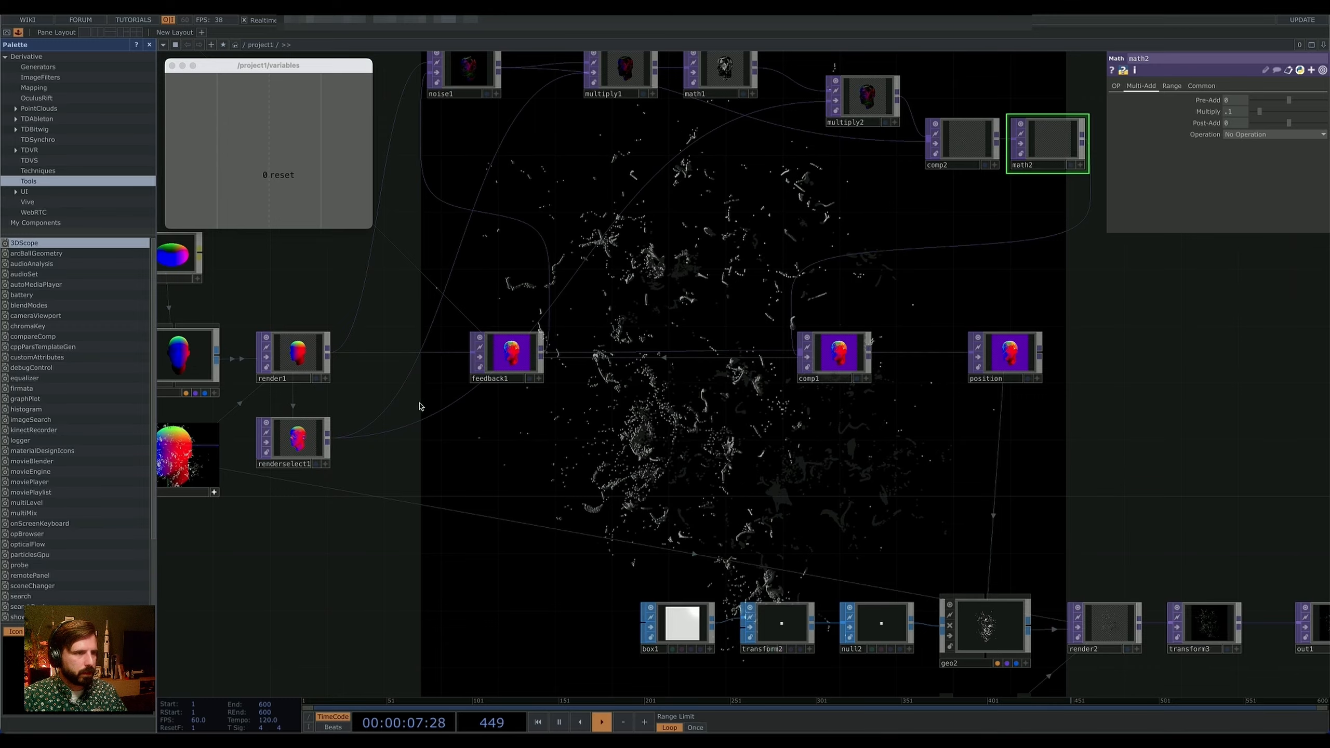
{"action": "right_click", "coordinate": [330, 357]}
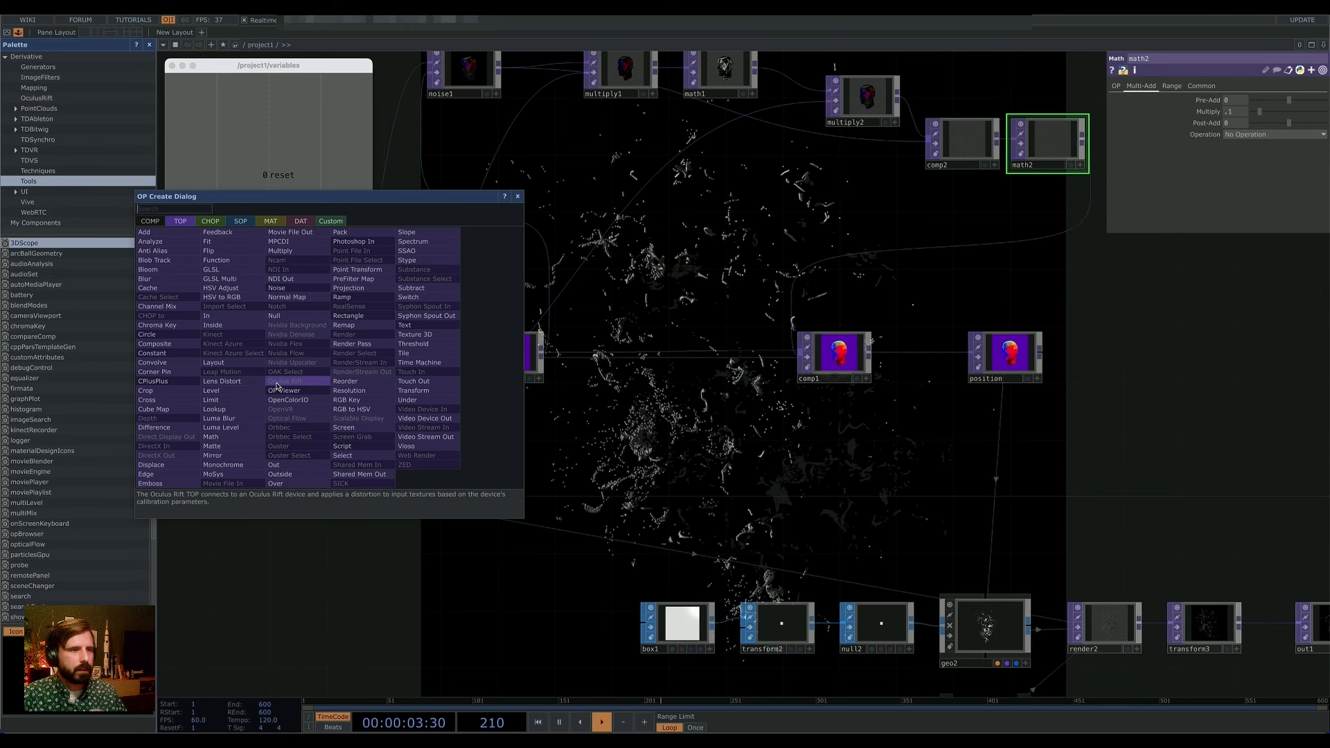
{"action": "left_click", "coordinate": [283, 287]}
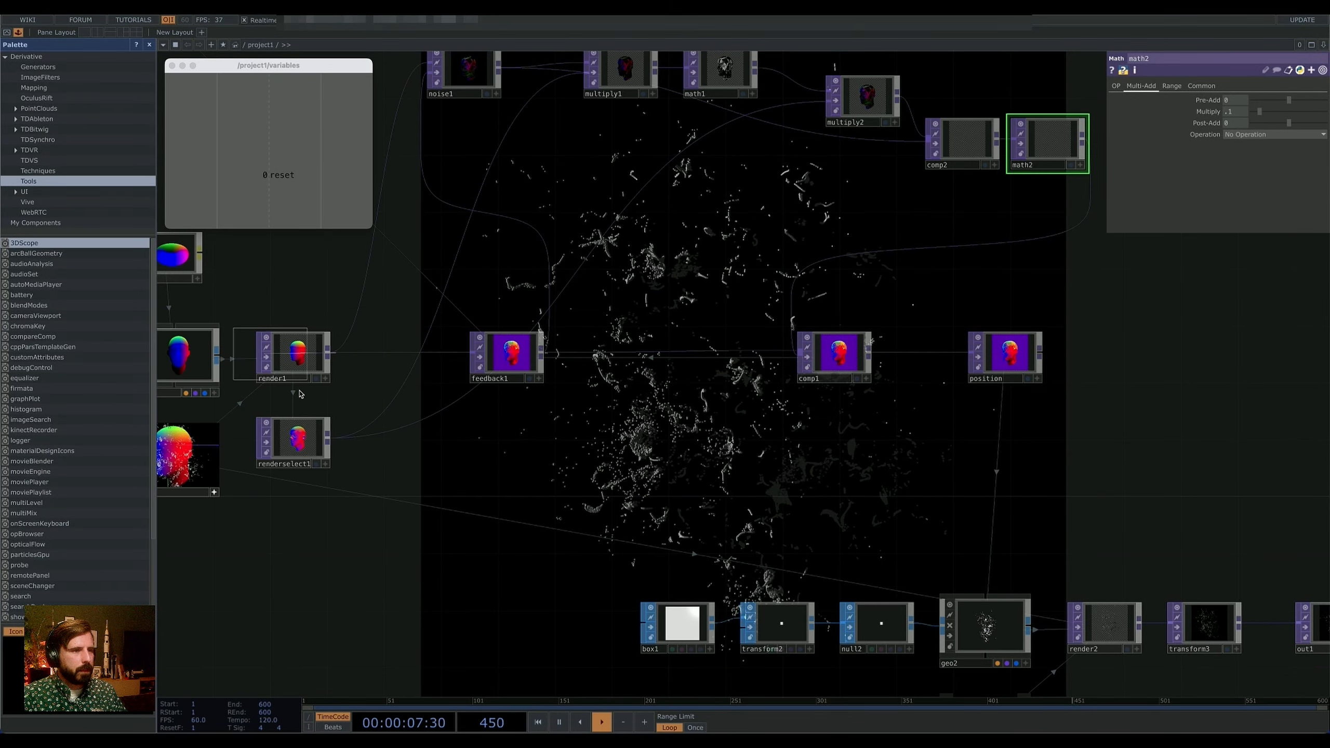
{"action": "left_click", "coordinate": [503, 490]}
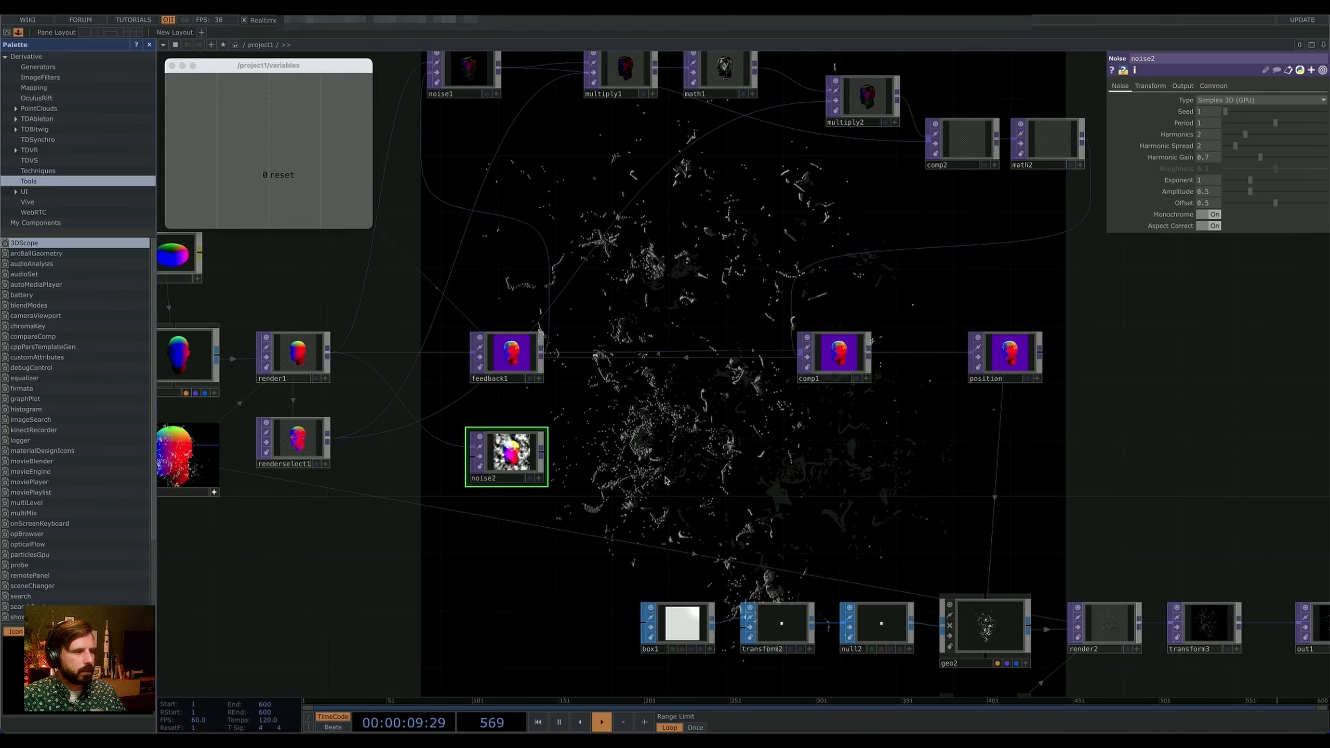
Step: Set noise2's RGB output to Noise so the input image is ignored
{"action": "left_click_drag", "start_coordinate": [706, 471], "coordinate": [648, 402]}
{"action": "left_click_drag", "start_coordinate": [456, 407], "coordinate": [457, 422]}
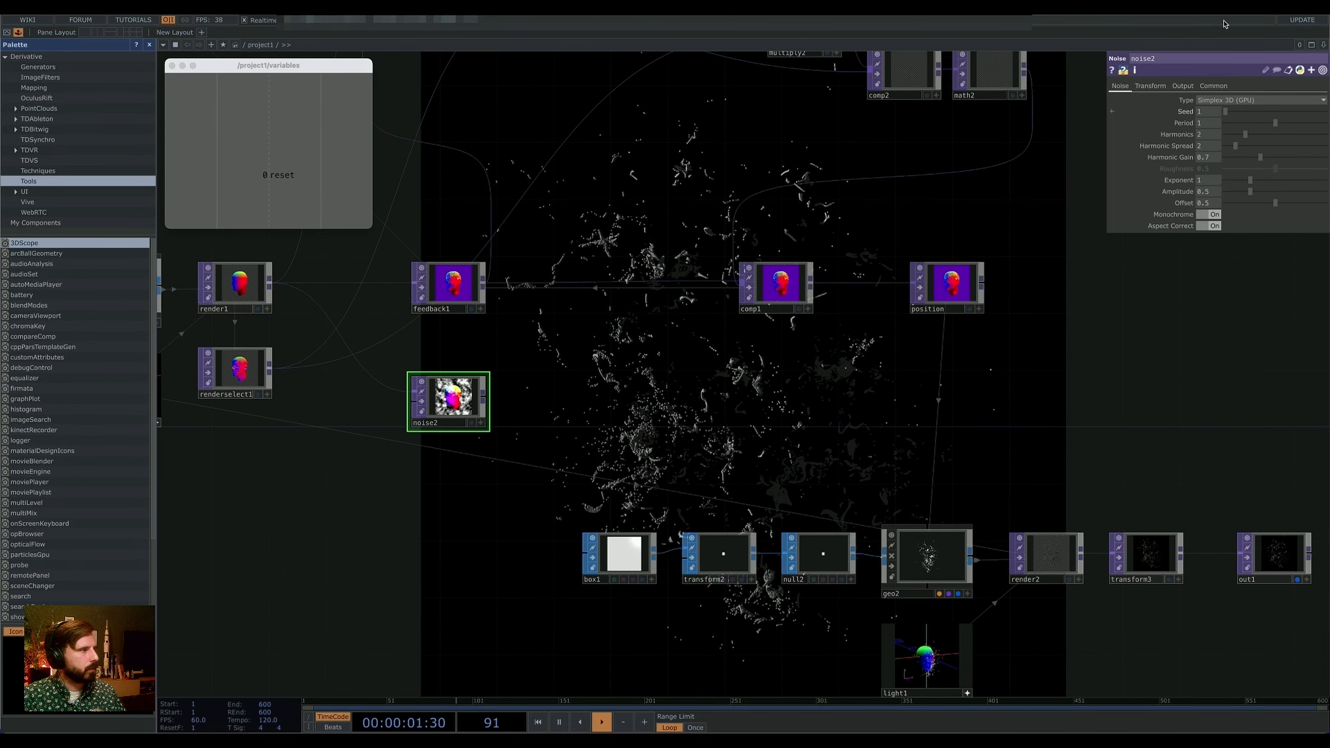
{"action": "left_click", "coordinate": [1184, 86]}
{"action": "left_click", "coordinate": [1215, 101]}
{"action": "left_click", "coordinate": [1214, 112]}
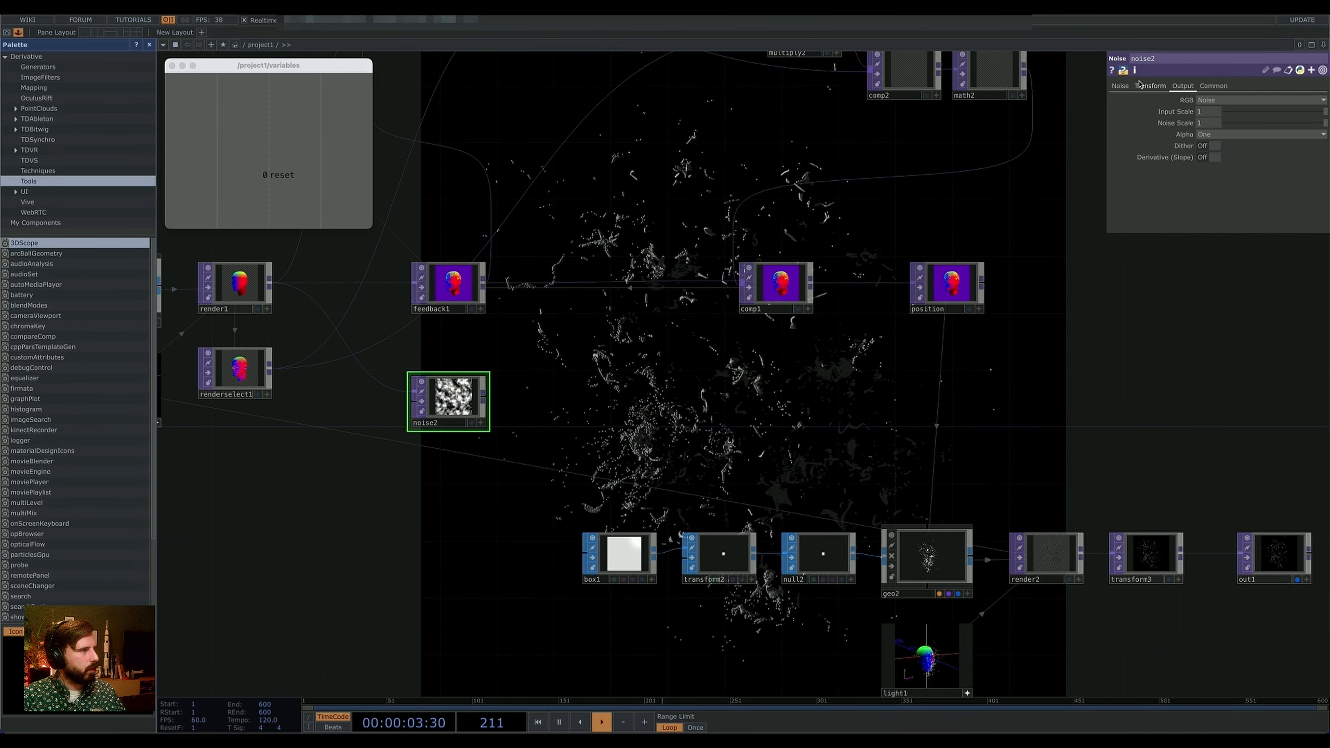
Step: Set noise2's type to Random (GPU) and inspect its per-pixel pattern up close
{"action": "left_click", "coordinate": [1123, 86]}
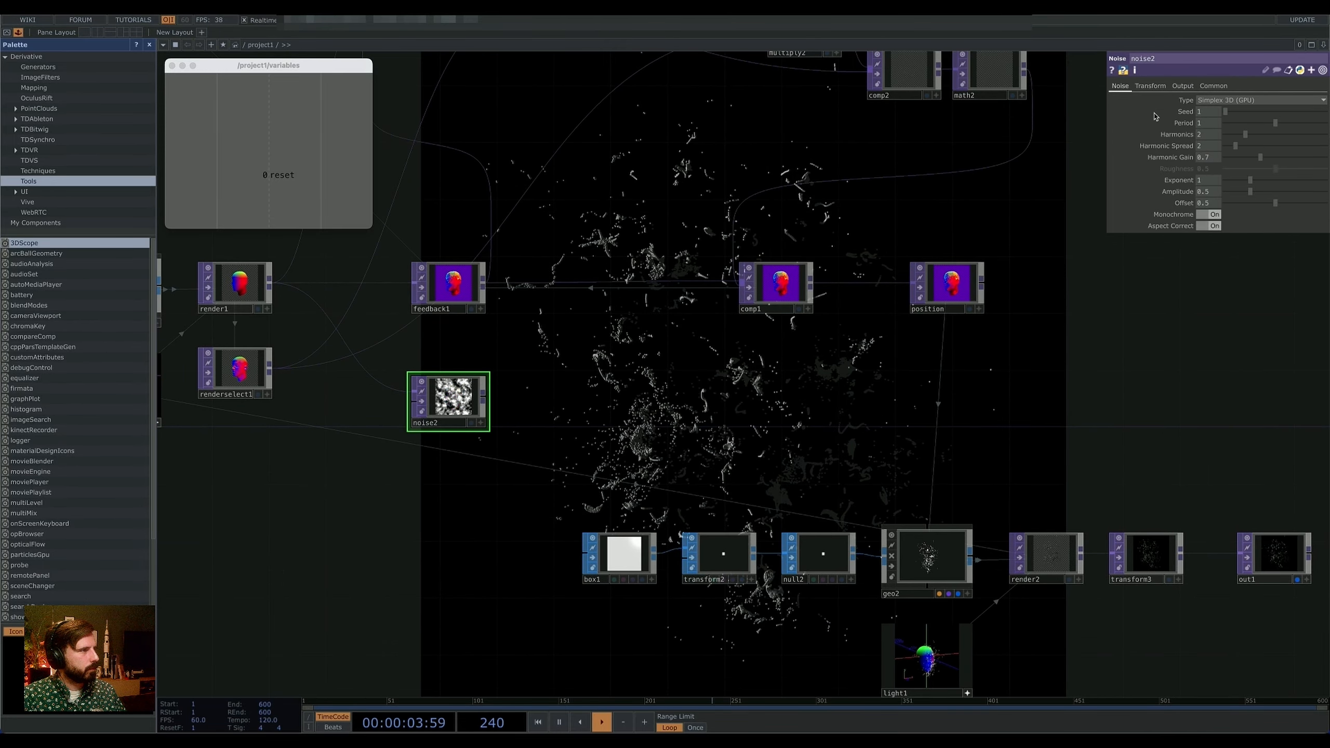
{"action": "left_click", "coordinate": [1223, 100]}
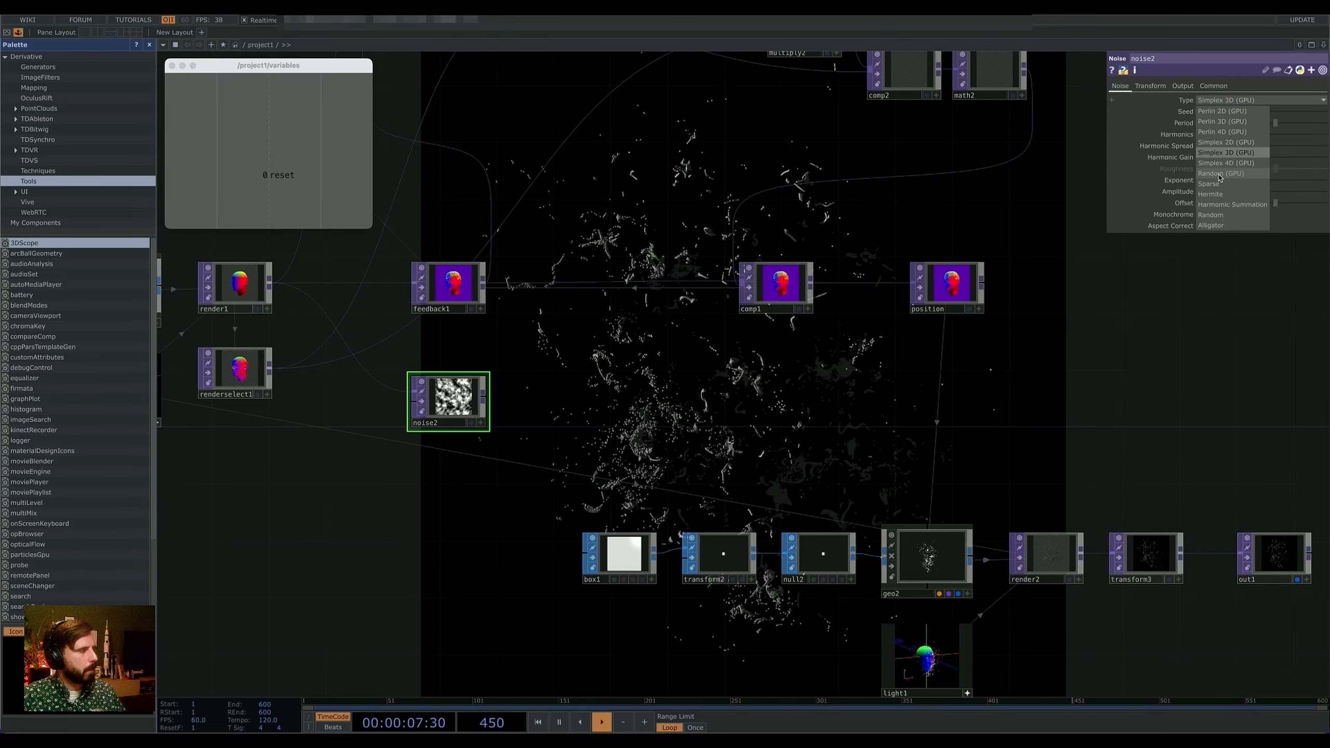
{"action": "left_click", "coordinate": [1219, 174]}
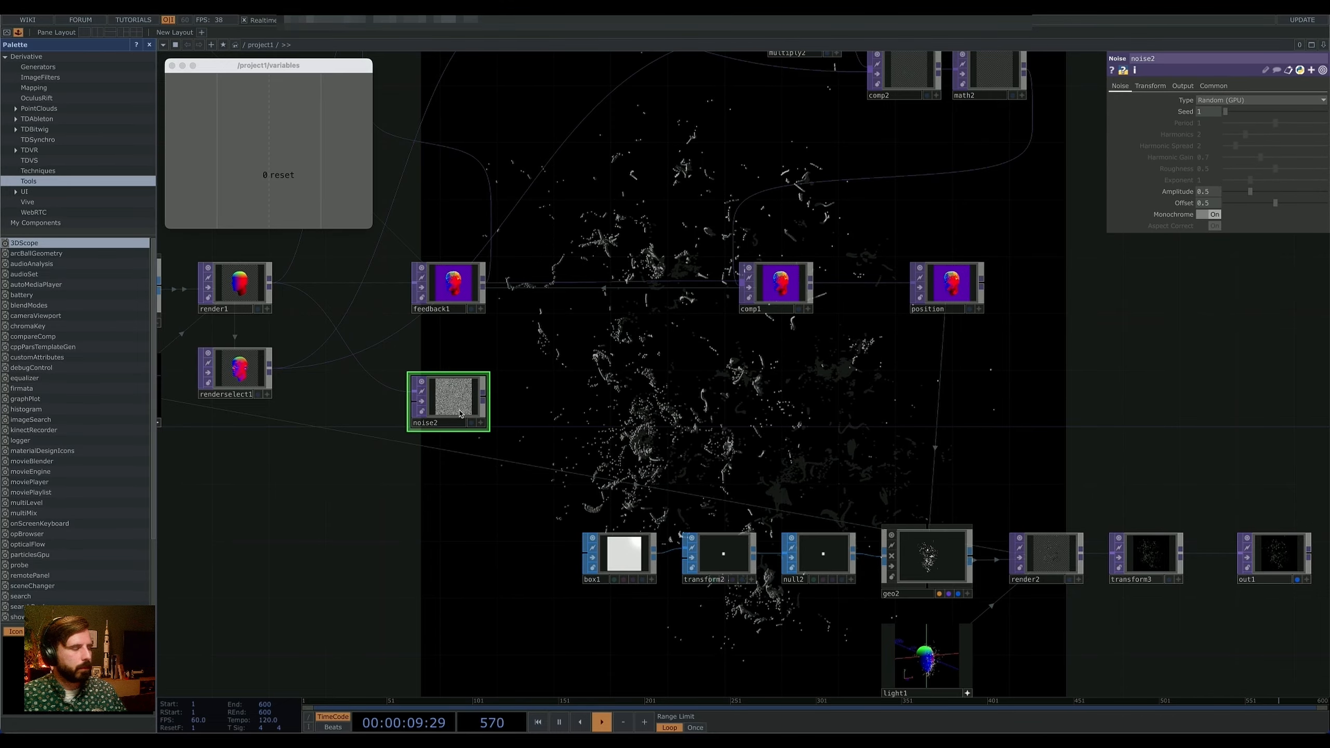
{"action": "scroll", "coordinate": [450, 395], "scroll_direction": "up", "scroll_amount": 8}
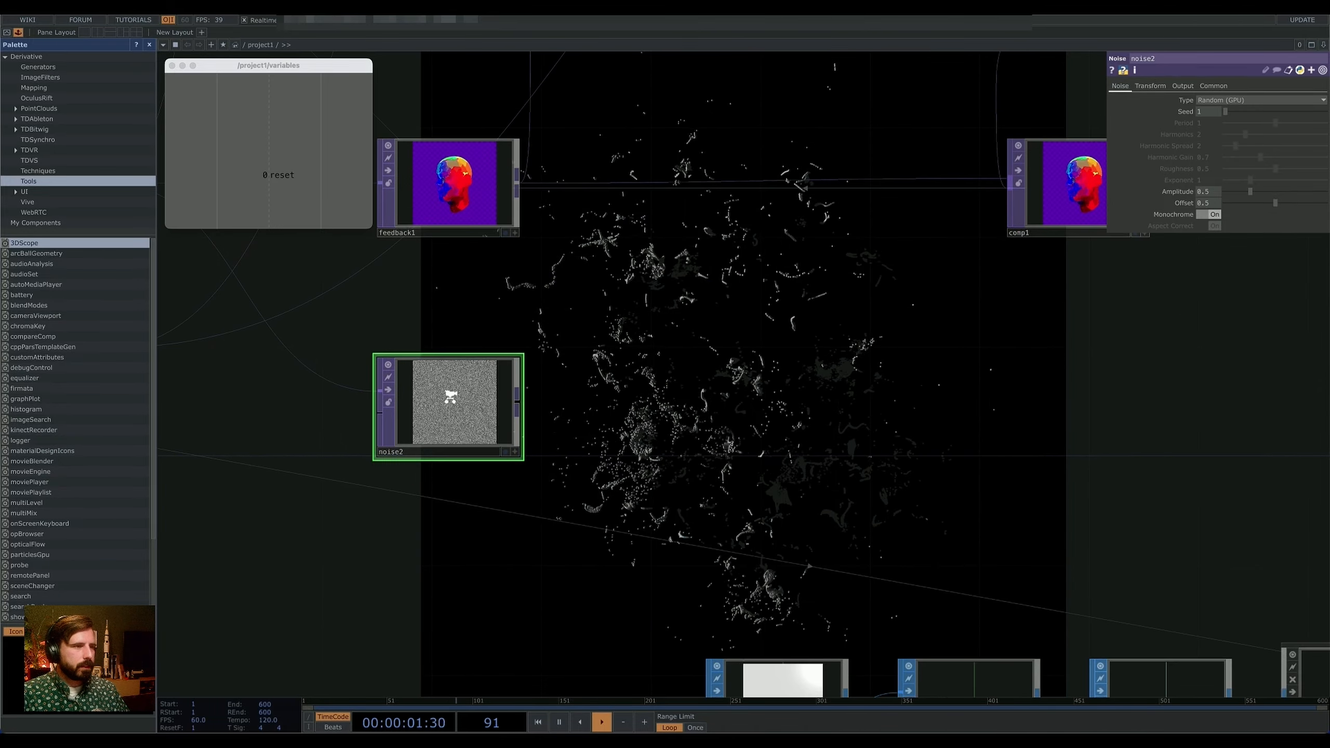
{"action": "scroll", "coordinate": [658, 398], "scroll_direction": "down", "scroll_amount": 5}
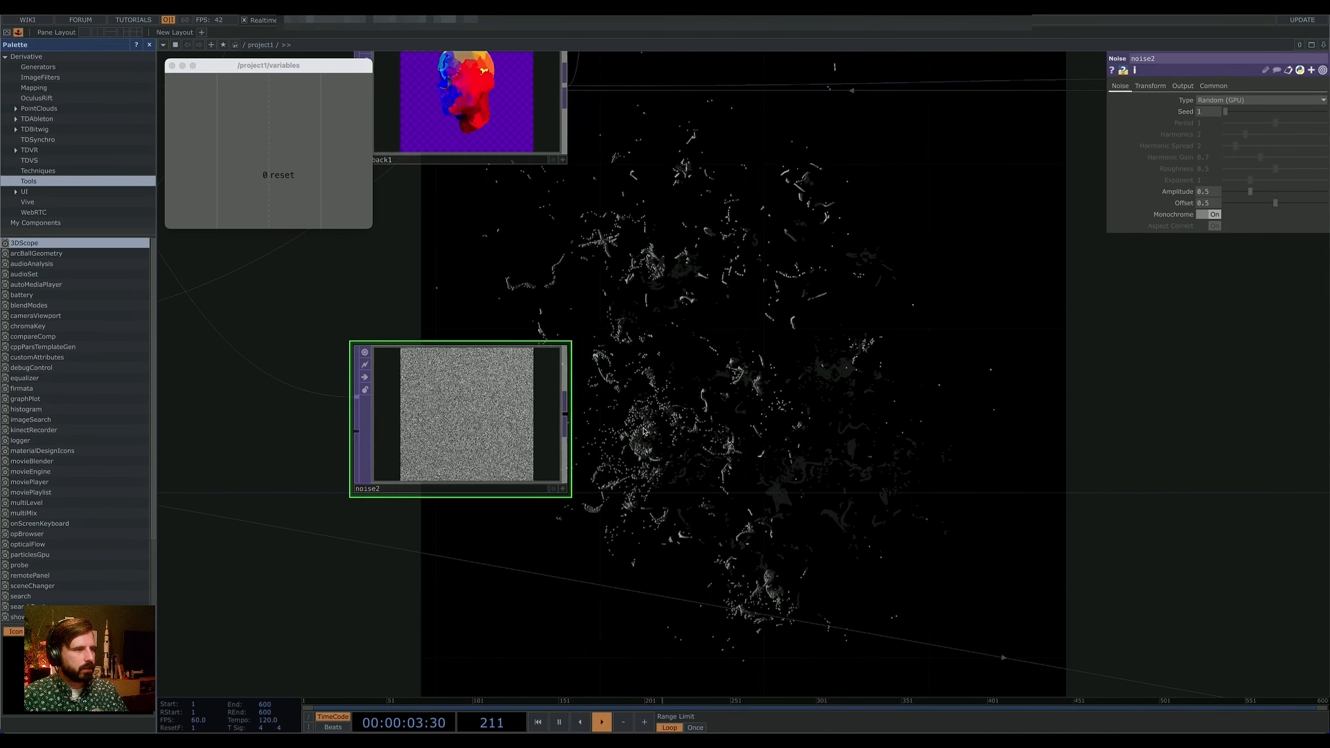
{"action": "scroll", "coordinate": [384, 404], "scroll_direction": "down", "scroll_amount": 6}
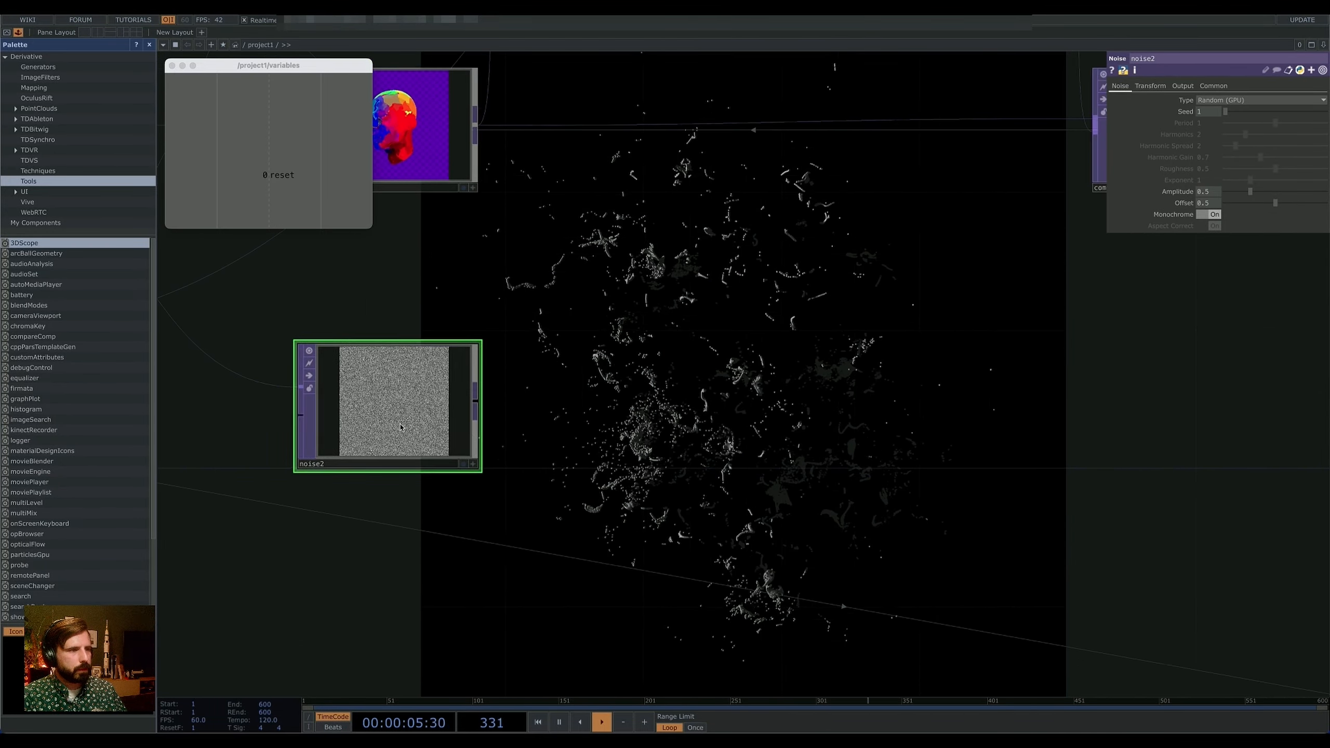
{"action": "left_click_drag", "start_coordinate": [514, 469], "coordinate": [513, 469]}
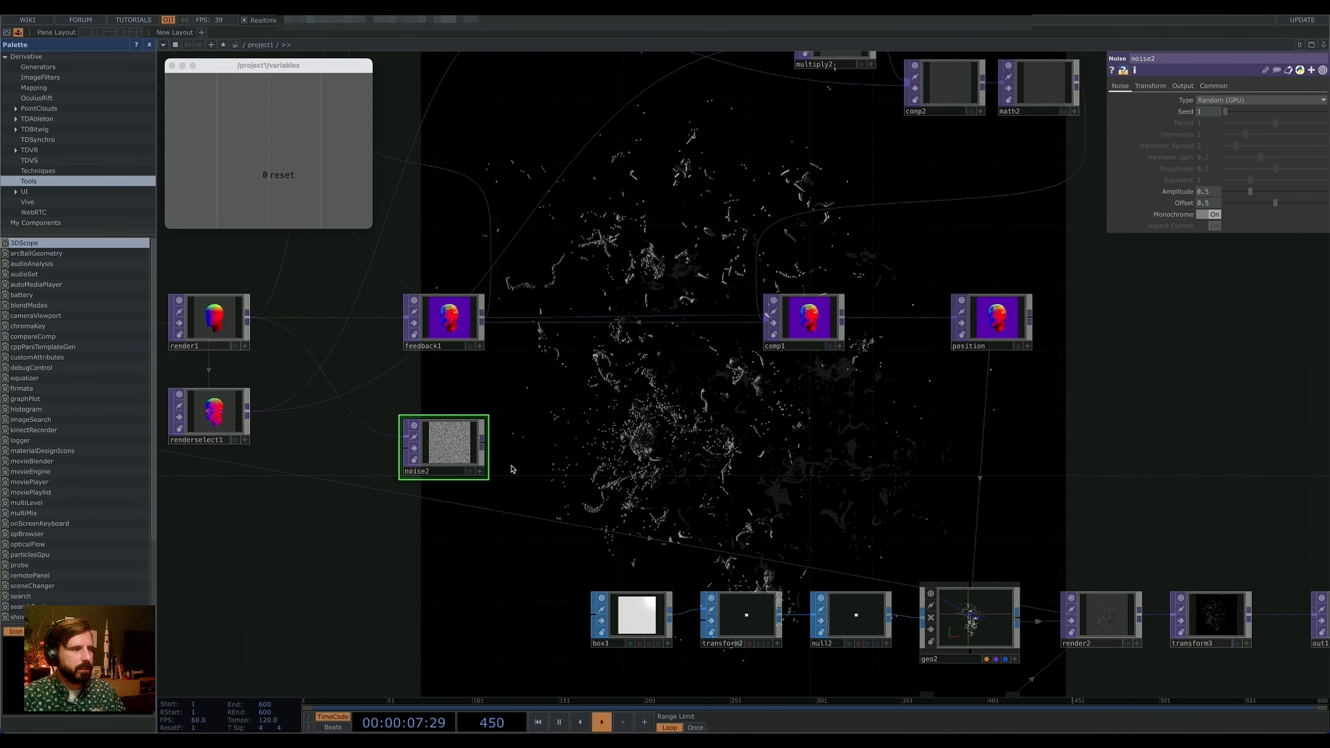
Step: Add a Feedback TOP to noise2's output and place it beside noise2
{"action": "right_click", "coordinate": [482, 444]}
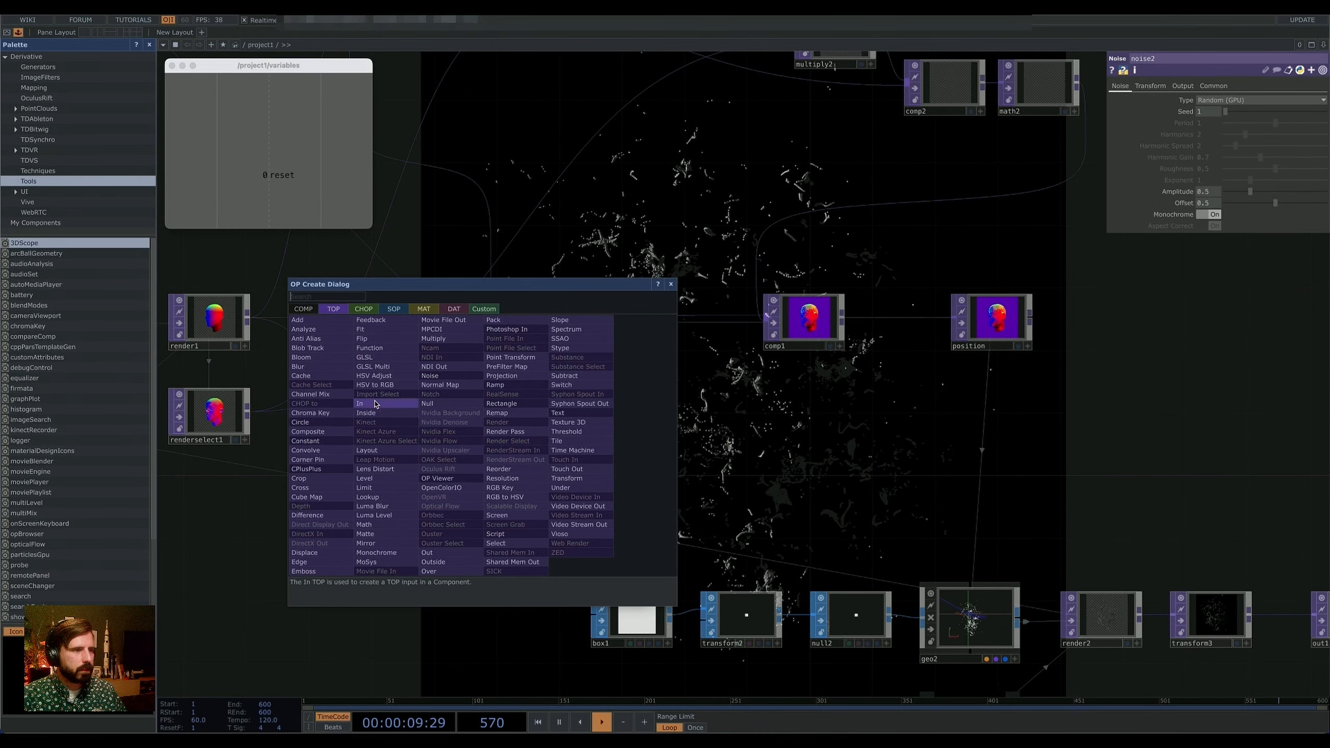
{"action": "left_click", "coordinate": [373, 322]}
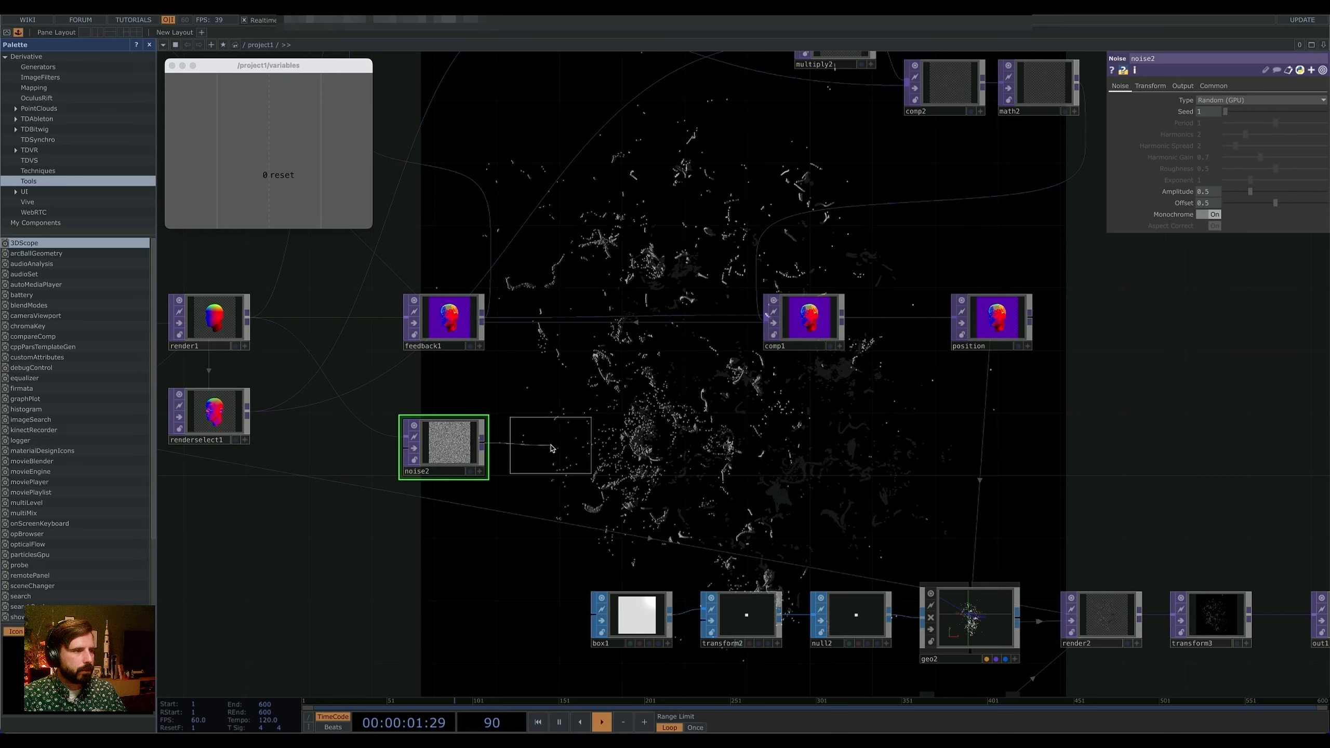
{"action": "left_click", "coordinate": [591, 445]}
Step: Add an Add TOP to feedback2's output, leaving a gap between the two nodes
{"action": "right_click", "coordinate": [594, 446]}
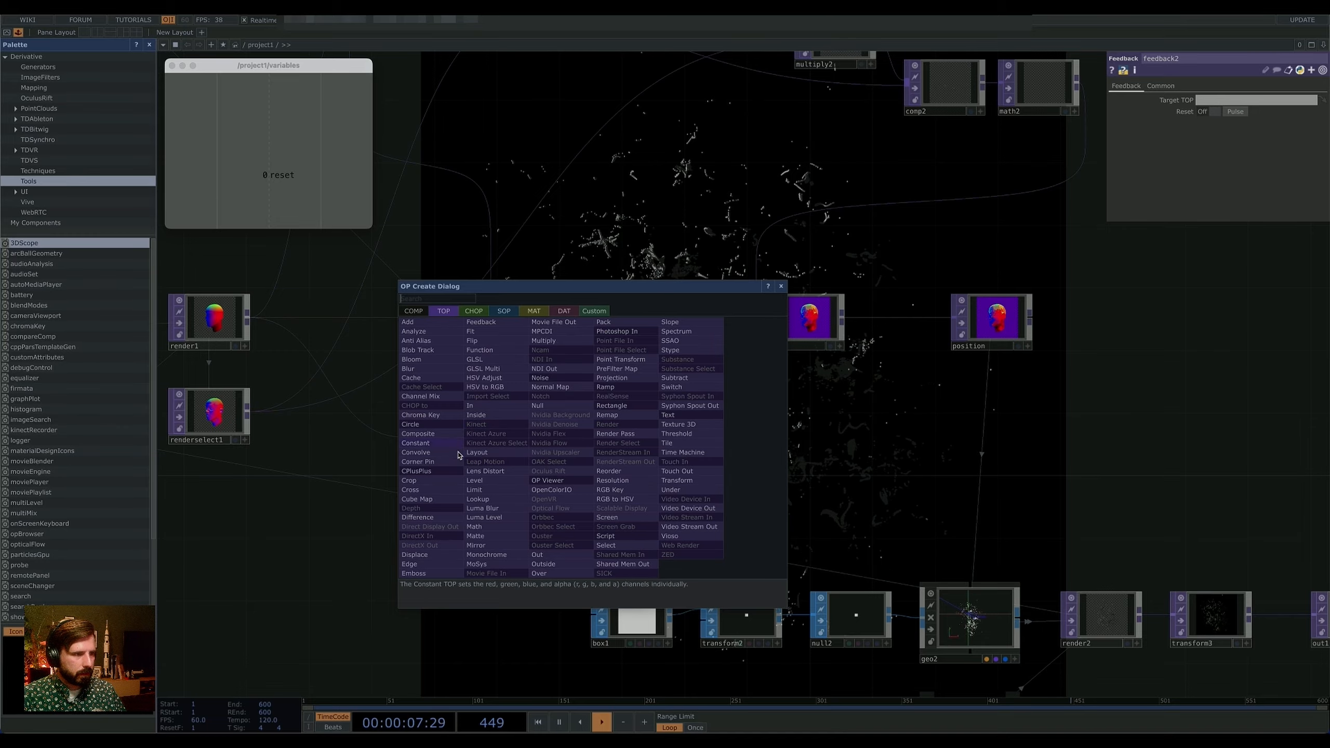
{"action": "left_click", "coordinate": [408, 322]}
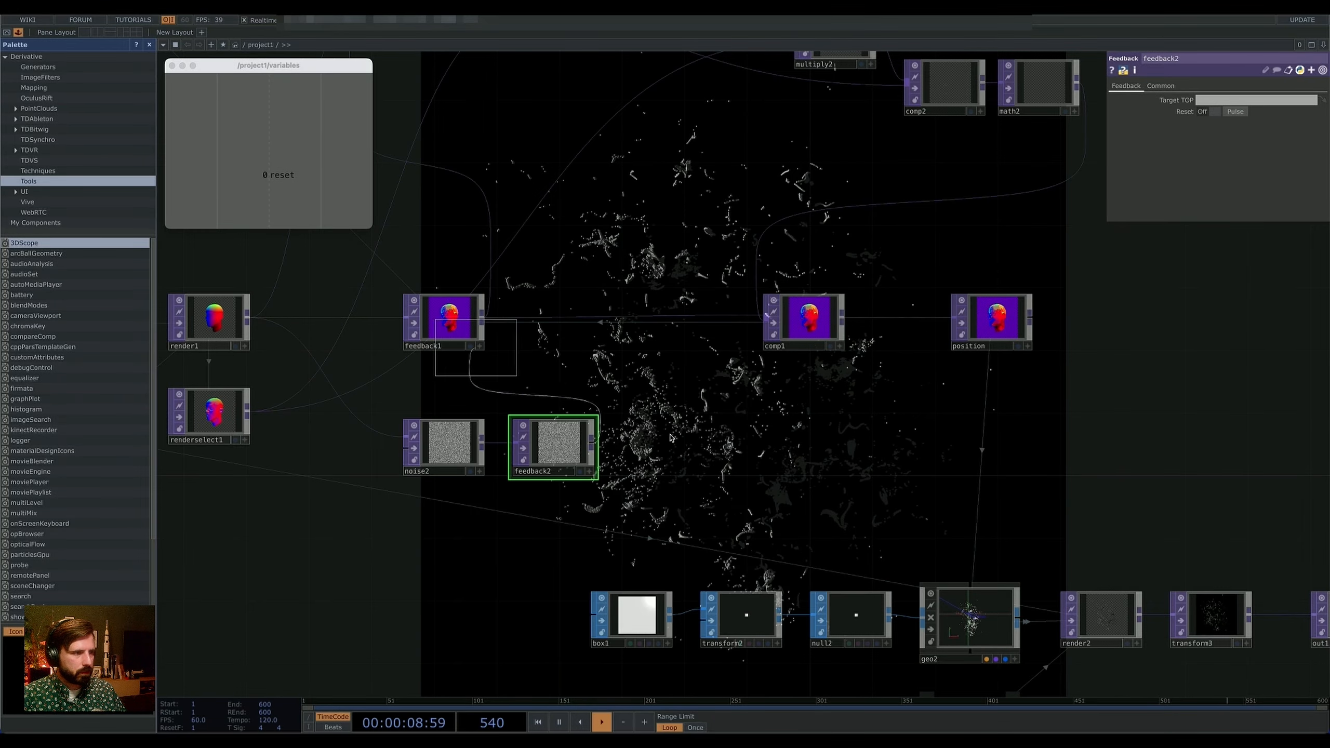
{"action": "left_click", "coordinate": [730, 436]}
{"action": "middle_click_drag", "start_coordinate": [730, 437], "coordinate": [663, 430]}
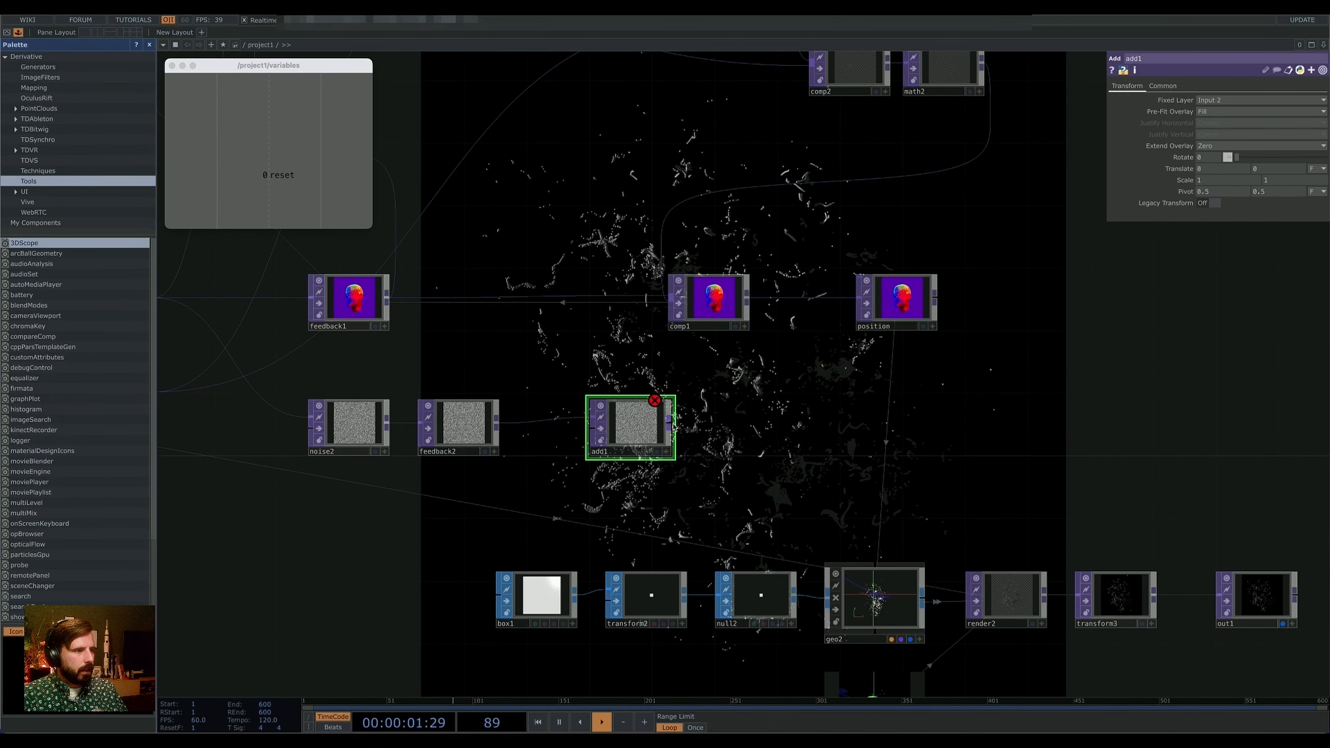
Step: Add a Limit TOP to add1's output and place it beside add1
{"action": "right_click", "coordinate": [671, 425]}
{"action": "key", "text": "Escape"}
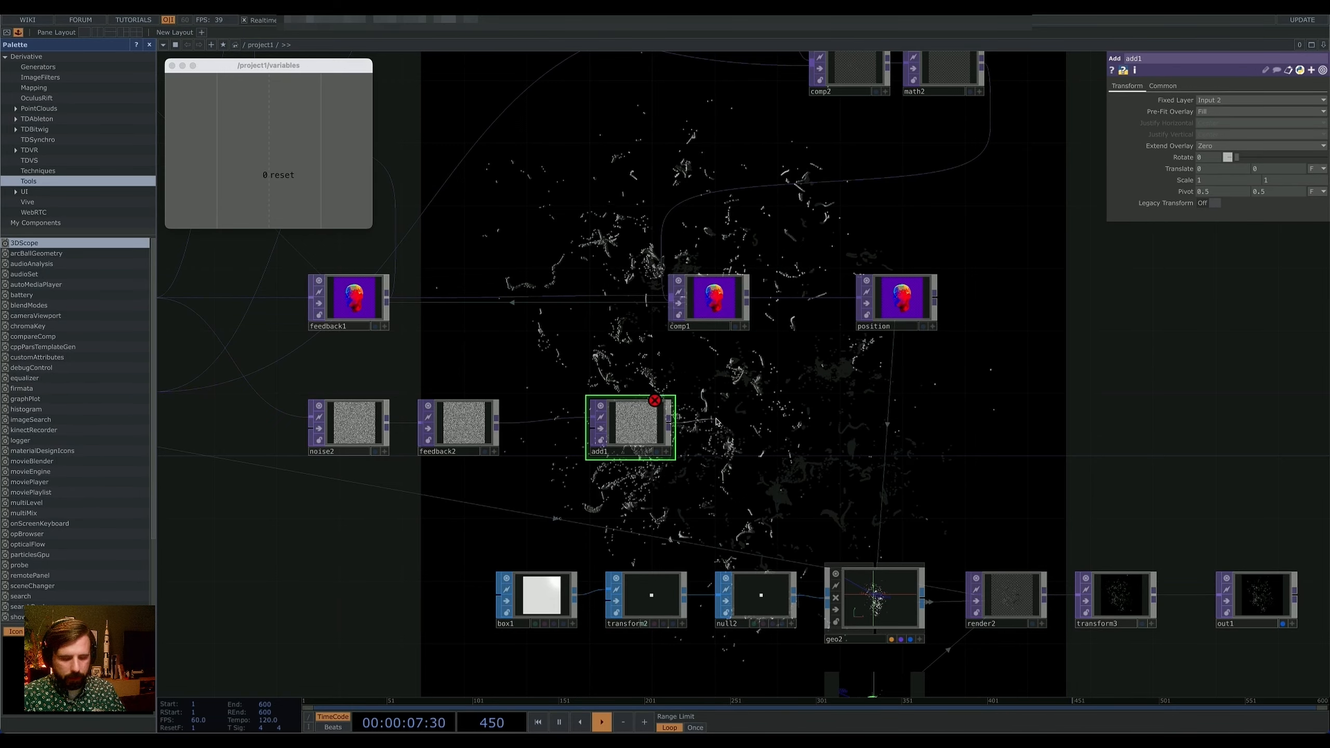
{"action": "key", "text": "Tab"}
{"action": "left_click", "coordinate": [615, 465]}
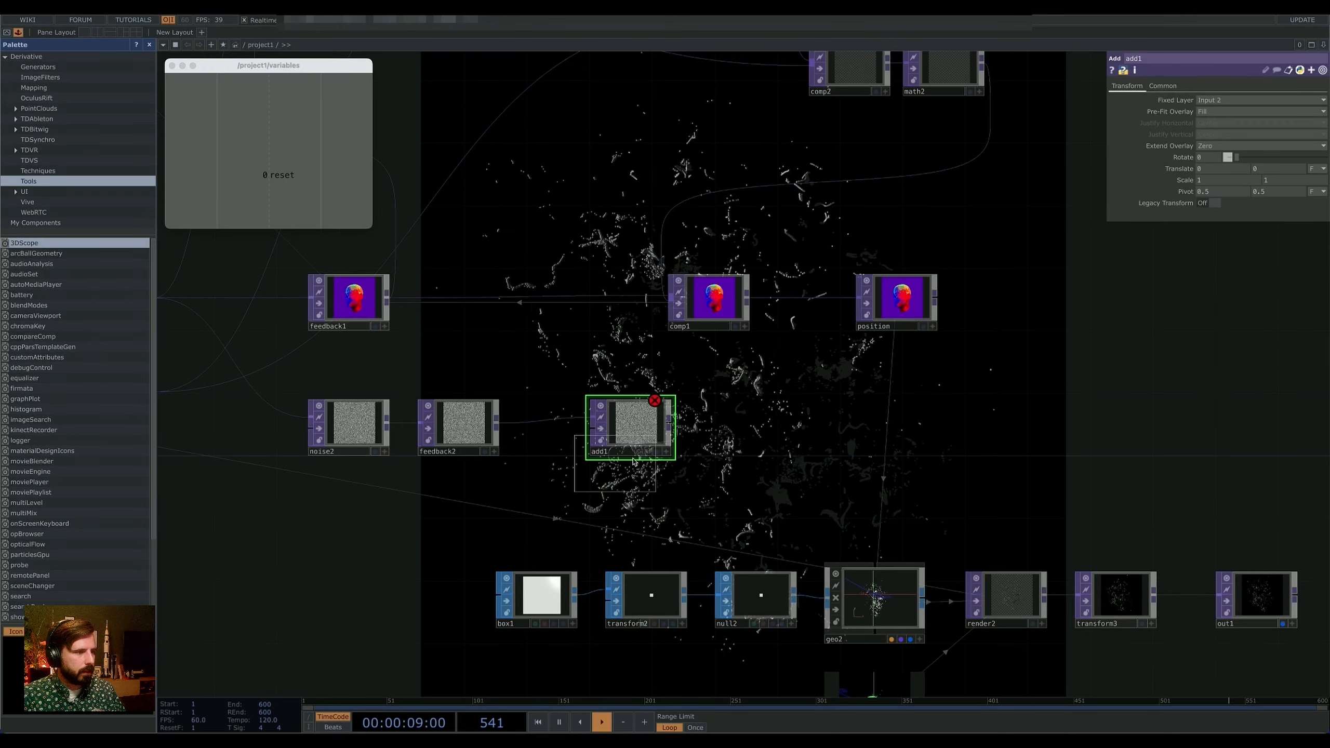
{"action": "left_click", "coordinate": [753, 430]}
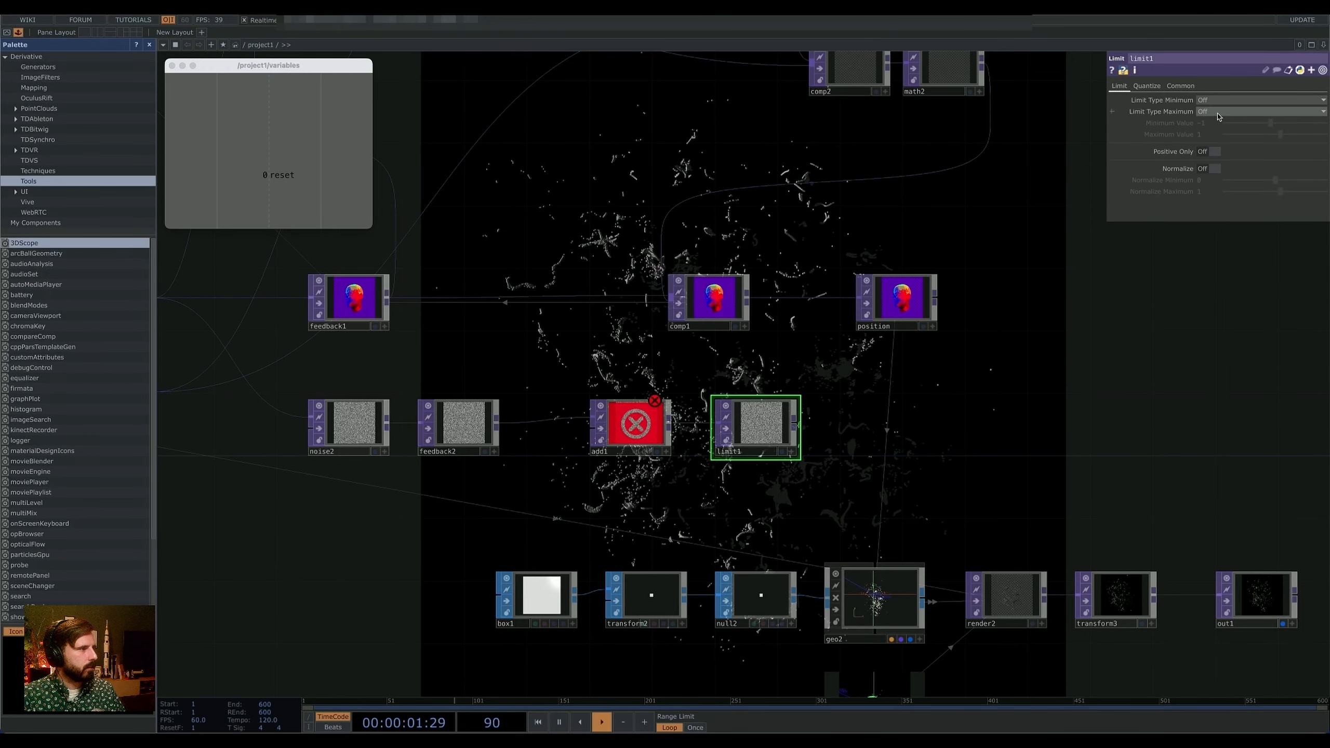
Step: Set limit1's Limit Type Maximum to Loop and turn on Normalize
{"action": "left_click", "coordinate": [1214, 112]}
{"action": "left_click", "coordinate": [1214, 144]}
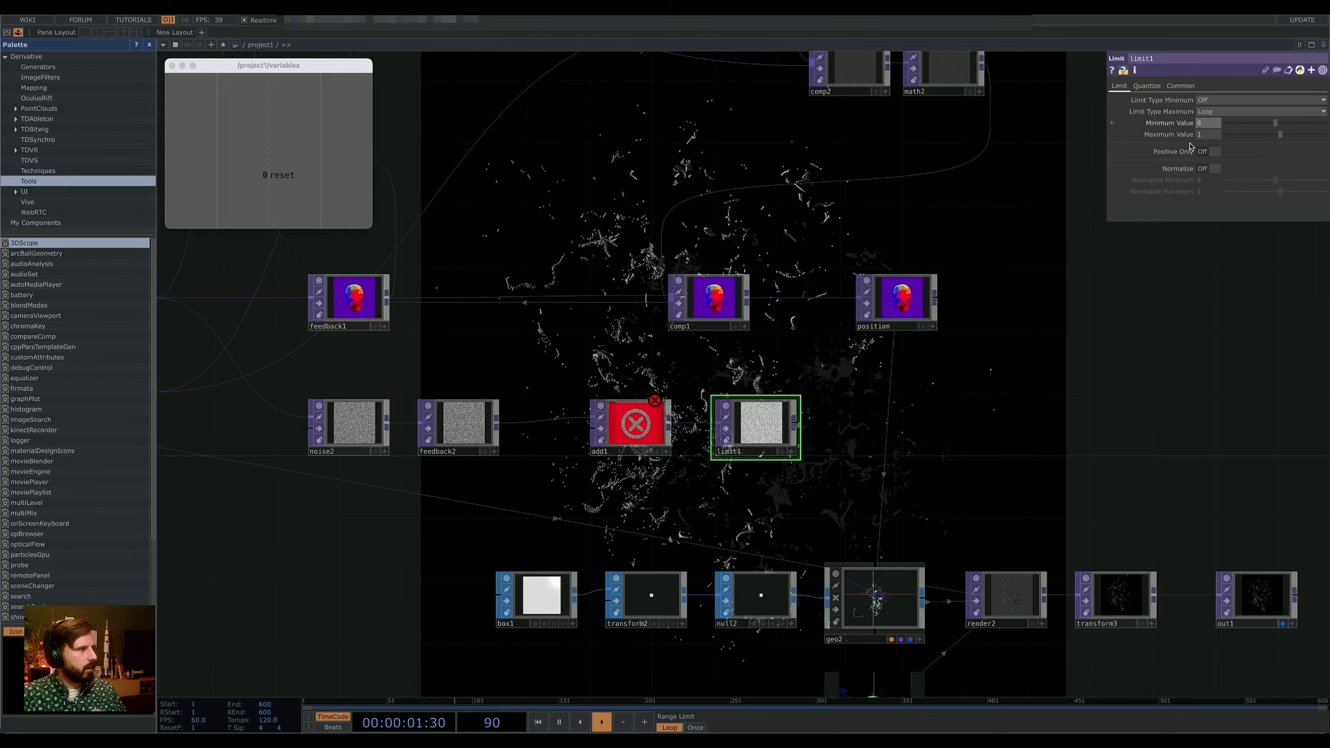
{"action": "left_click", "coordinate": [1214, 169]}
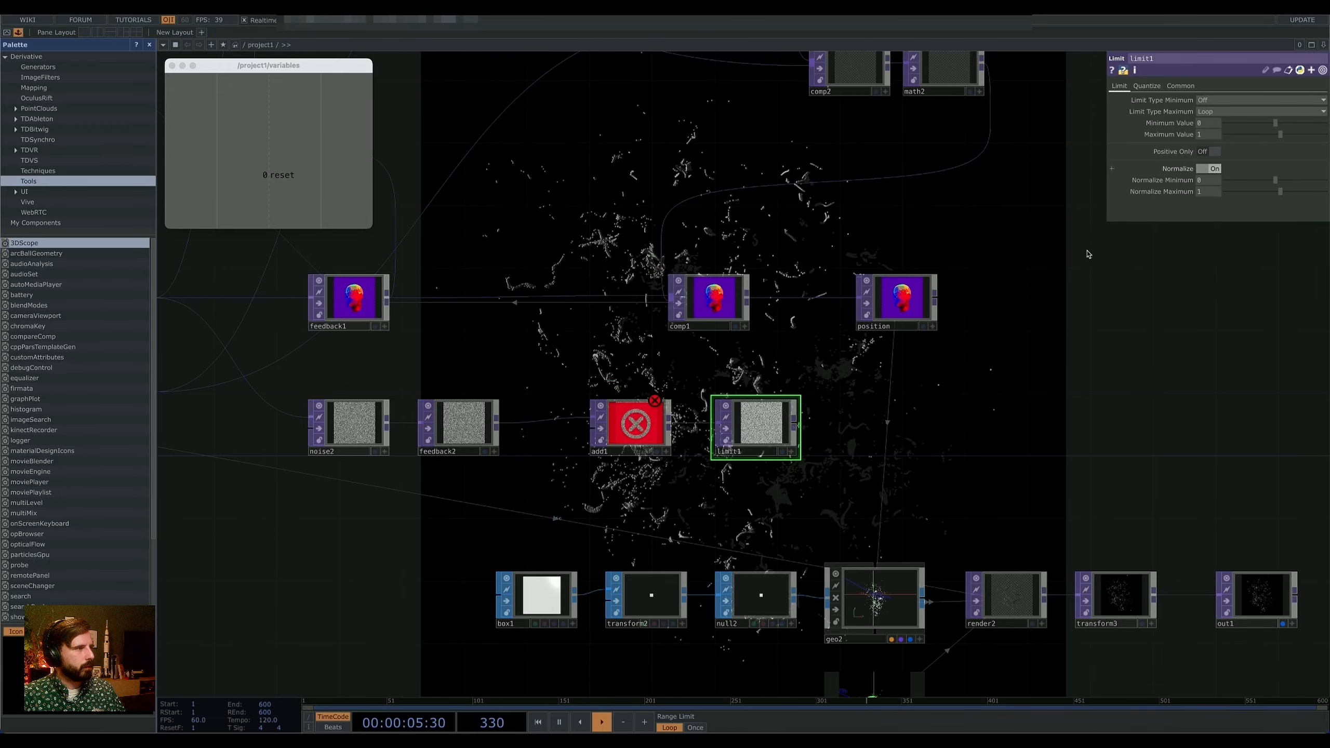
Step: Branch a Constant TOP off noise2's output and place it below feedback2
{"action": "left_click_drag", "start_coordinate": [972, 395], "coordinate": [1025, 351]}
{"action": "left_click_drag", "start_coordinate": [880, 467], "coordinate": [958, 476]}
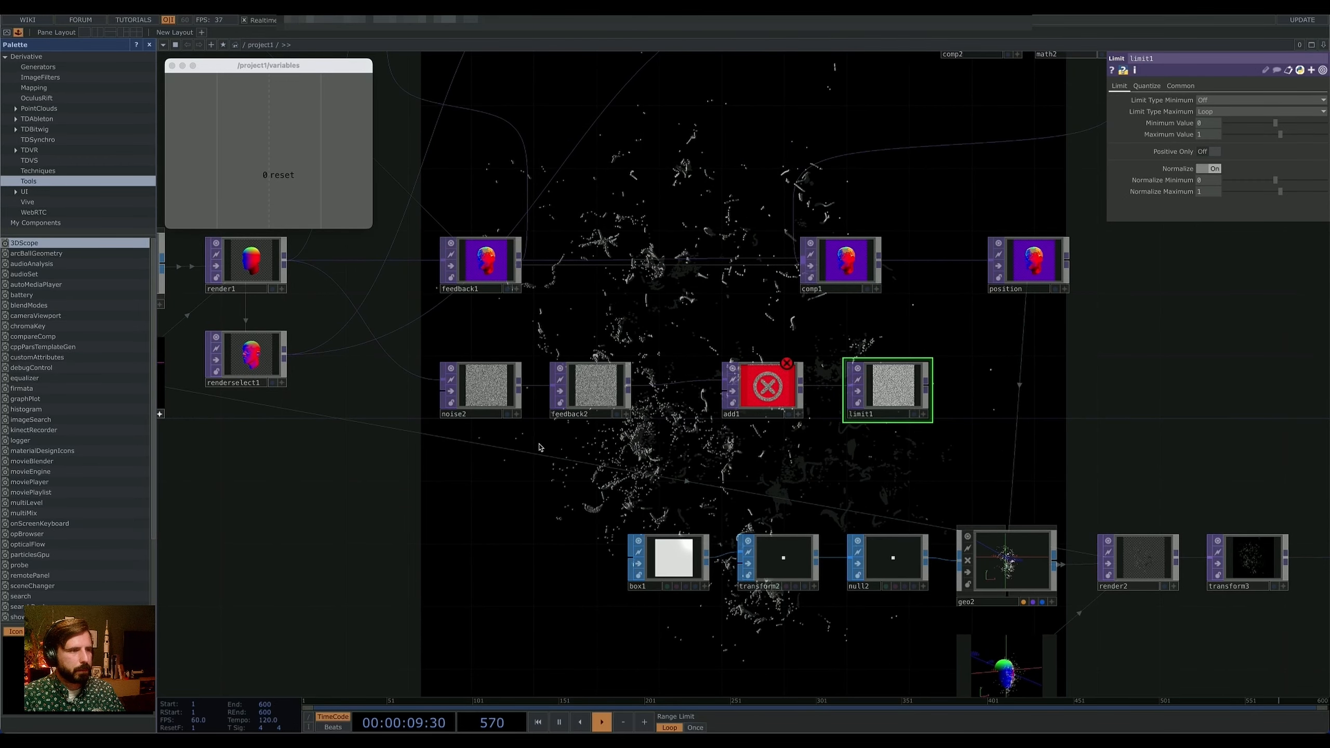
{"action": "right_click", "coordinate": [519, 388]}
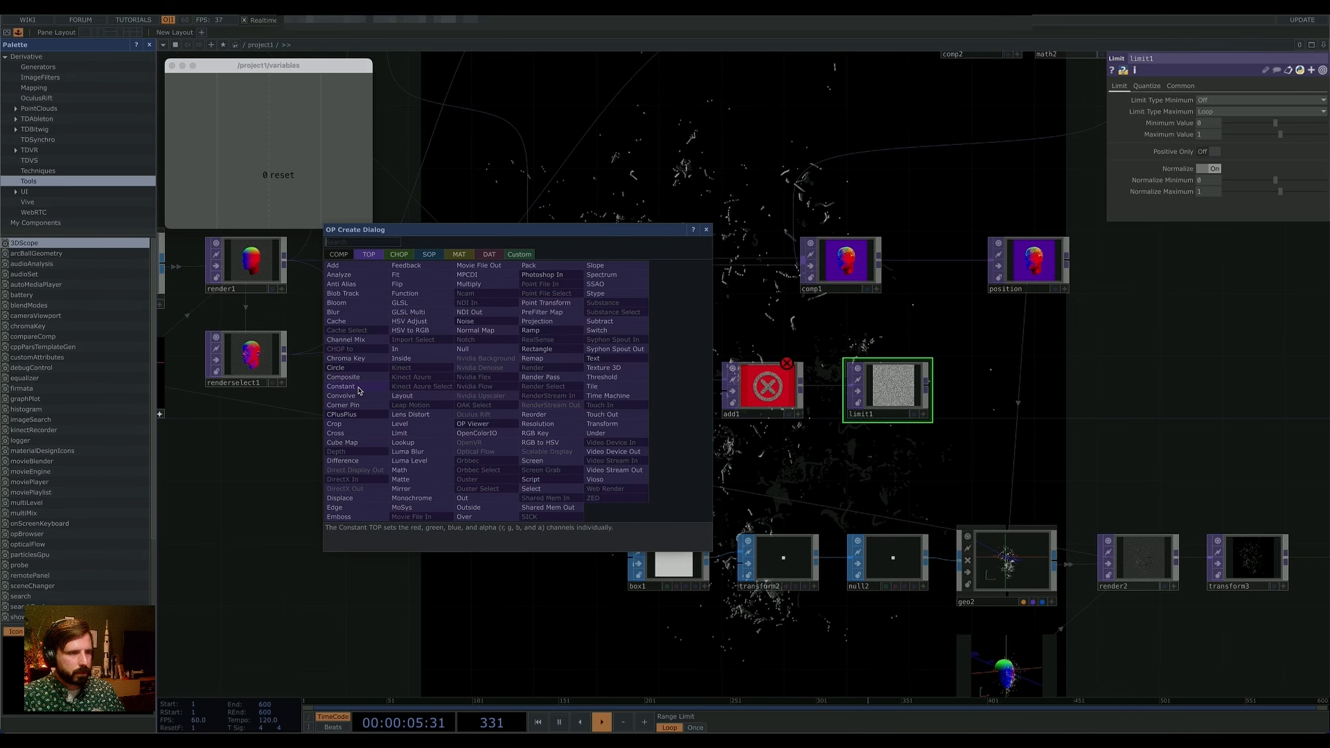
{"action": "left_click", "coordinate": [407, 265]}
{"action": "left_click", "coordinate": [589, 468]}
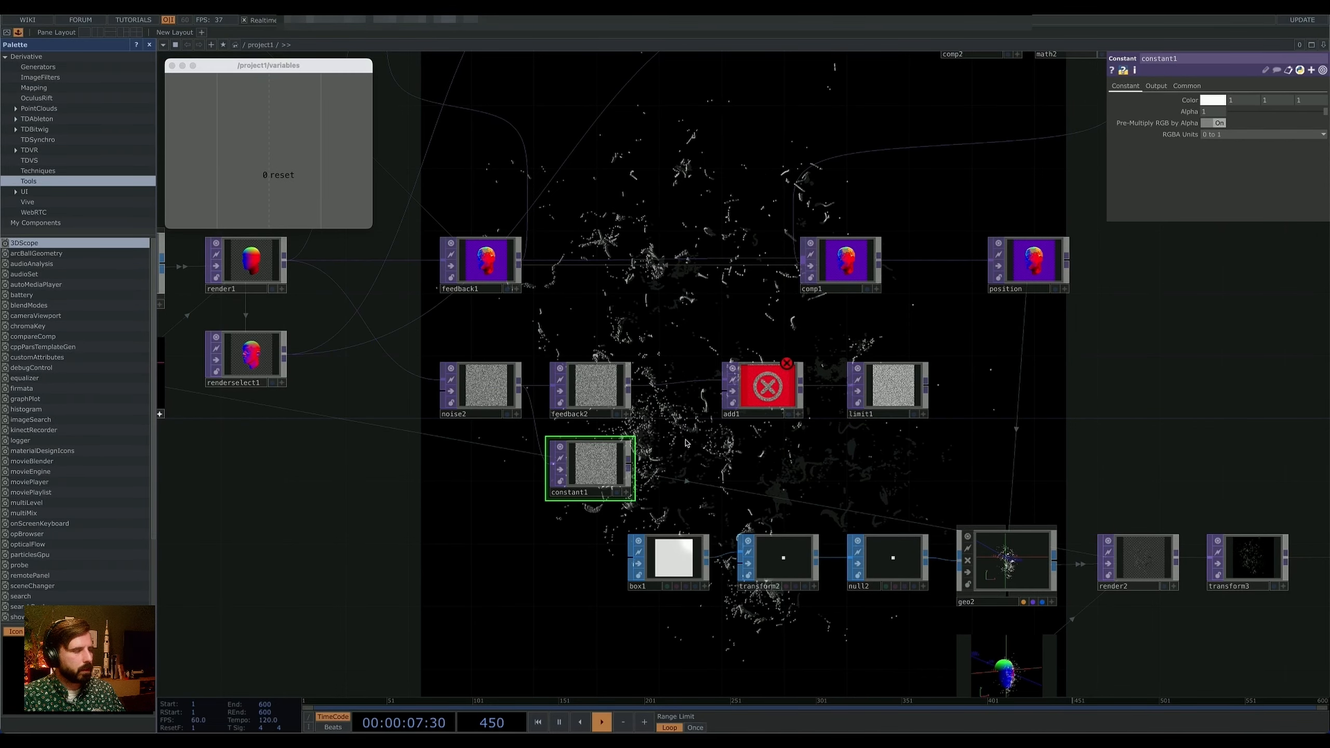
Step: Set constant1's Combine with Input to Set Resolution Only and inspect its image up close
{"action": "left_click", "coordinate": [1156, 85]}
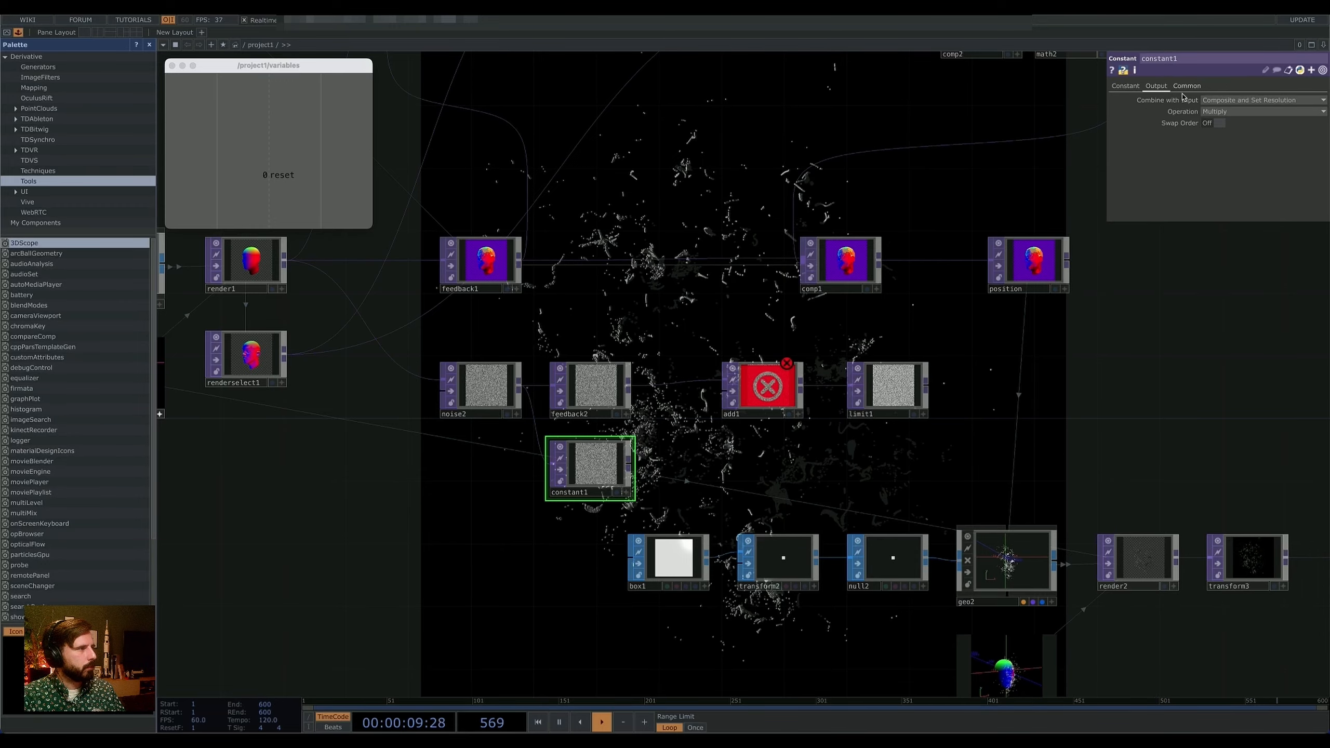
{"action": "left_click", "coordinate": [1236, 111]}
{"action": "left_click", "coordinate": [1235, 111]}
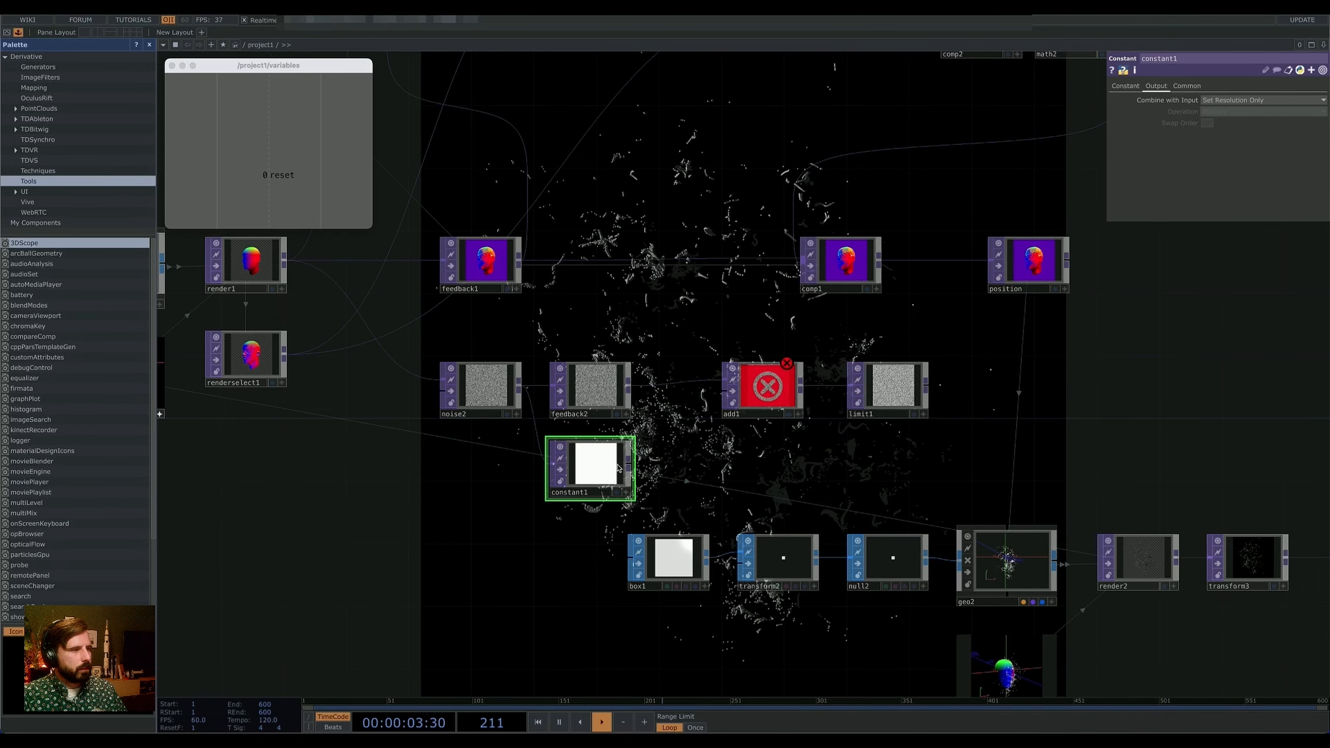
{"action": "scroll", "coordinate": [618, 461], "scroll_direction": "up", "scroll_amount": 8}
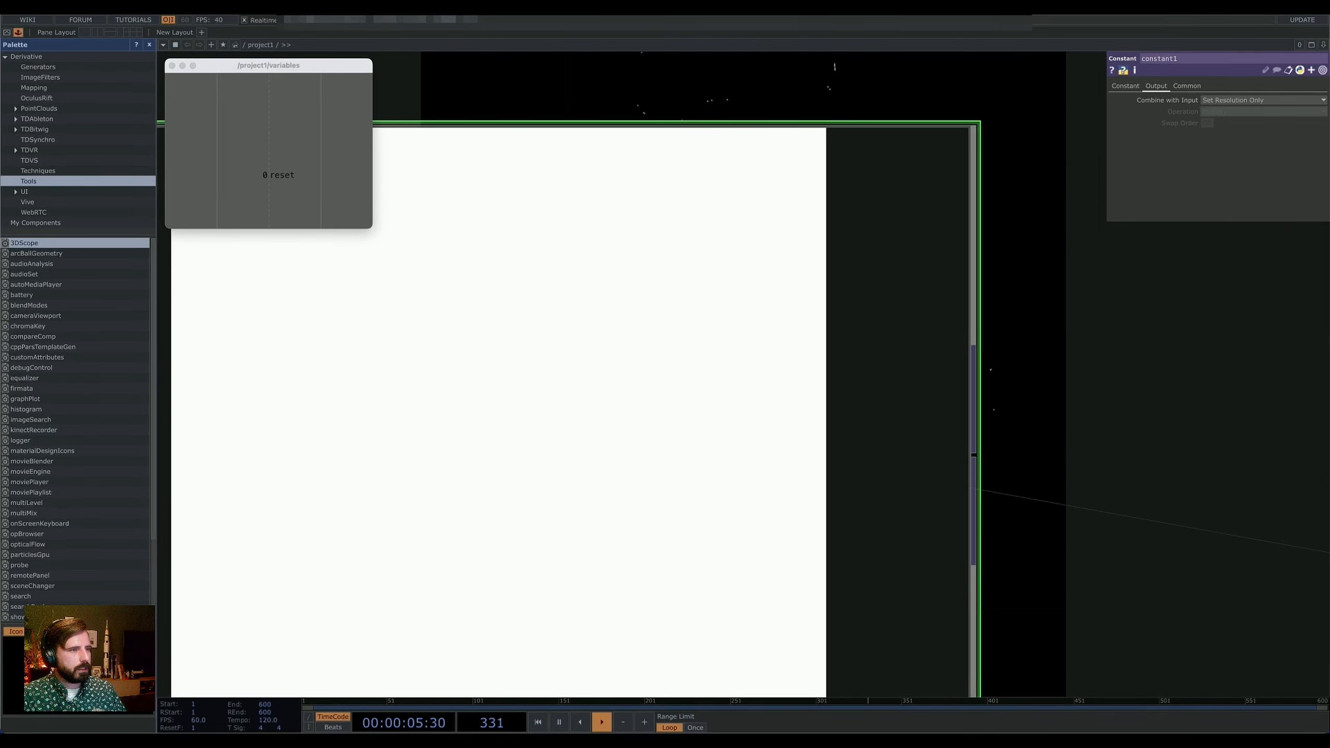
{"action": "scroll", "coordinate": [479, 405], "scroll_direction": "down", "scroll_amount": 3}
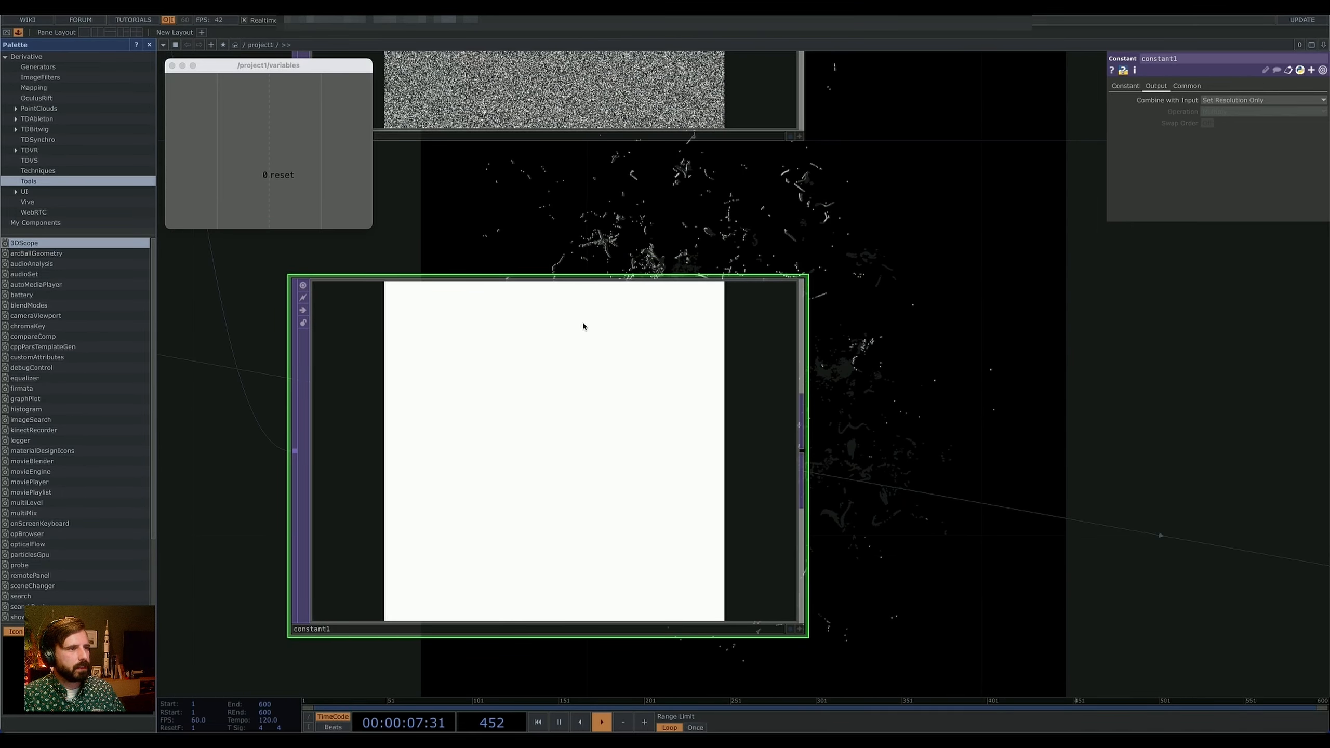
{"action": "scroll", "coordinate": [802, 406], "scroll_direction": "down", "scroll_amount": 5}
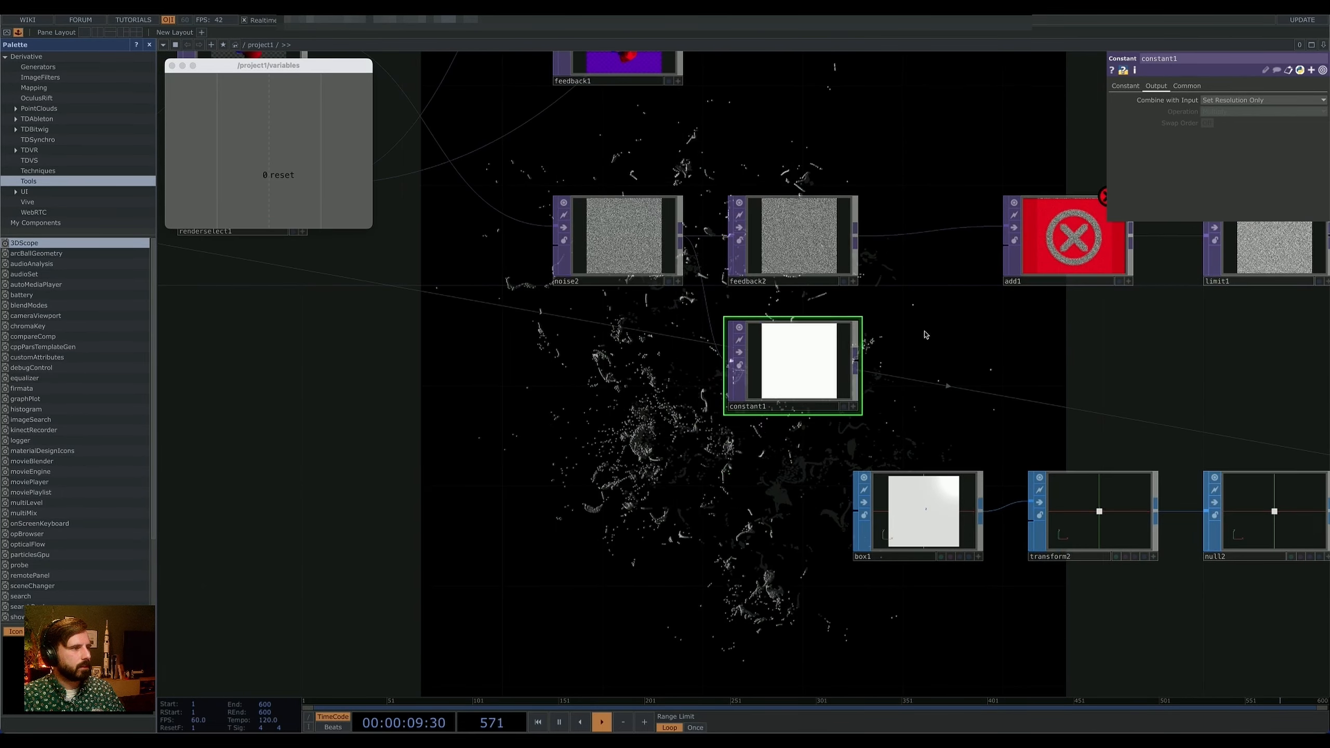
{"action": "scroll", "coordinate": [805, 404], "scroll_direction": "down", "scroll_amount": 6}
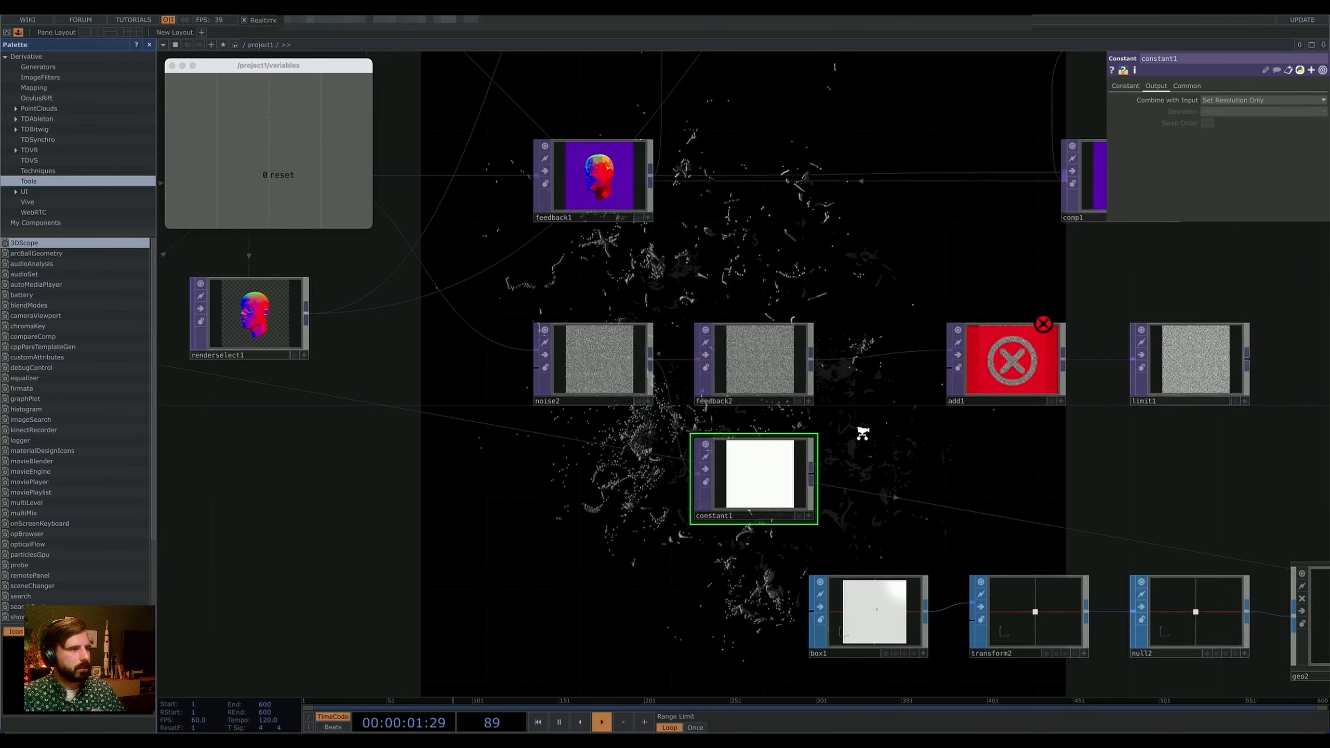
Step: Add a Constant CHOP below keyboardin1 in the control channel chain
{"action": "left_click_drag", "start_coordinate": [687, 537], "coordinate": [747, 640]}
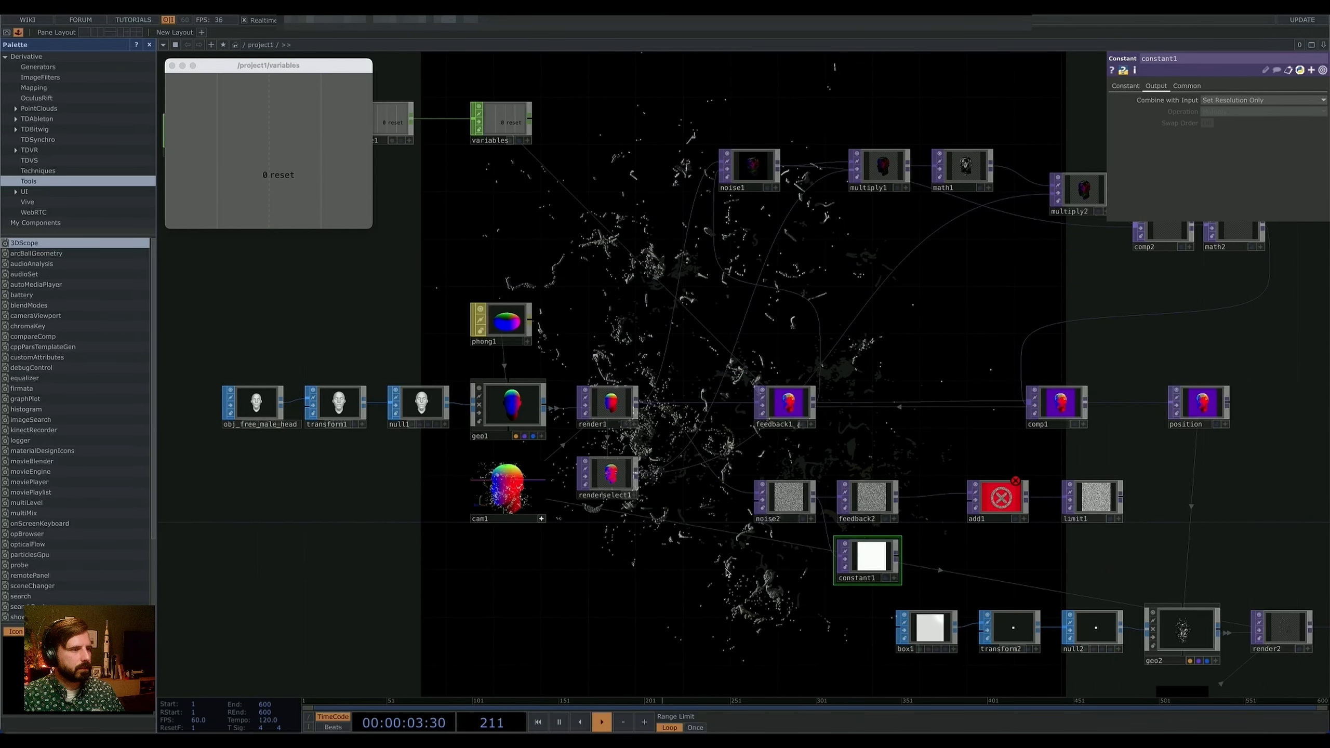
{"action": "left_click_drag", "start_coordinate": [480, 223], "coordinate": [656, 360]}
{"action": "scroll", "coordinate": [477, 369], "scroll_direction": "up", "scroll_amount": 5}
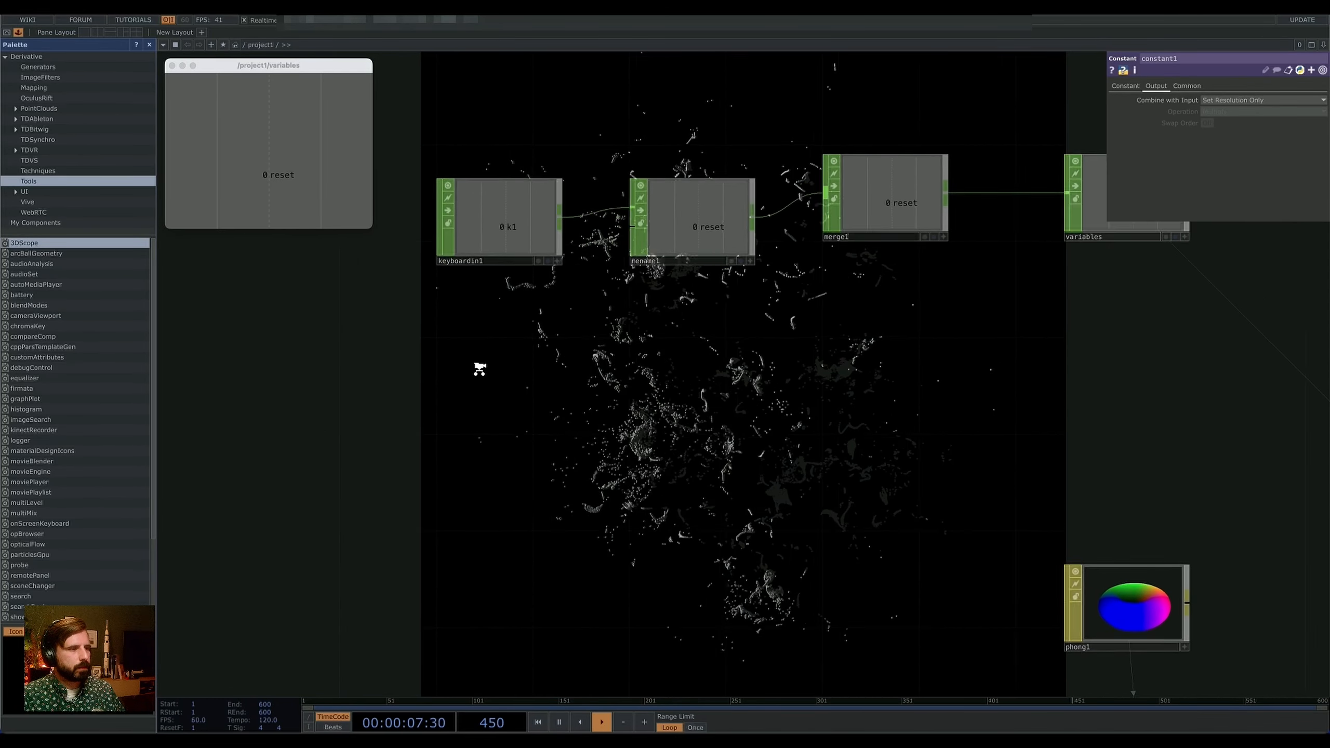
{"action": "key", "text": "Tab"}
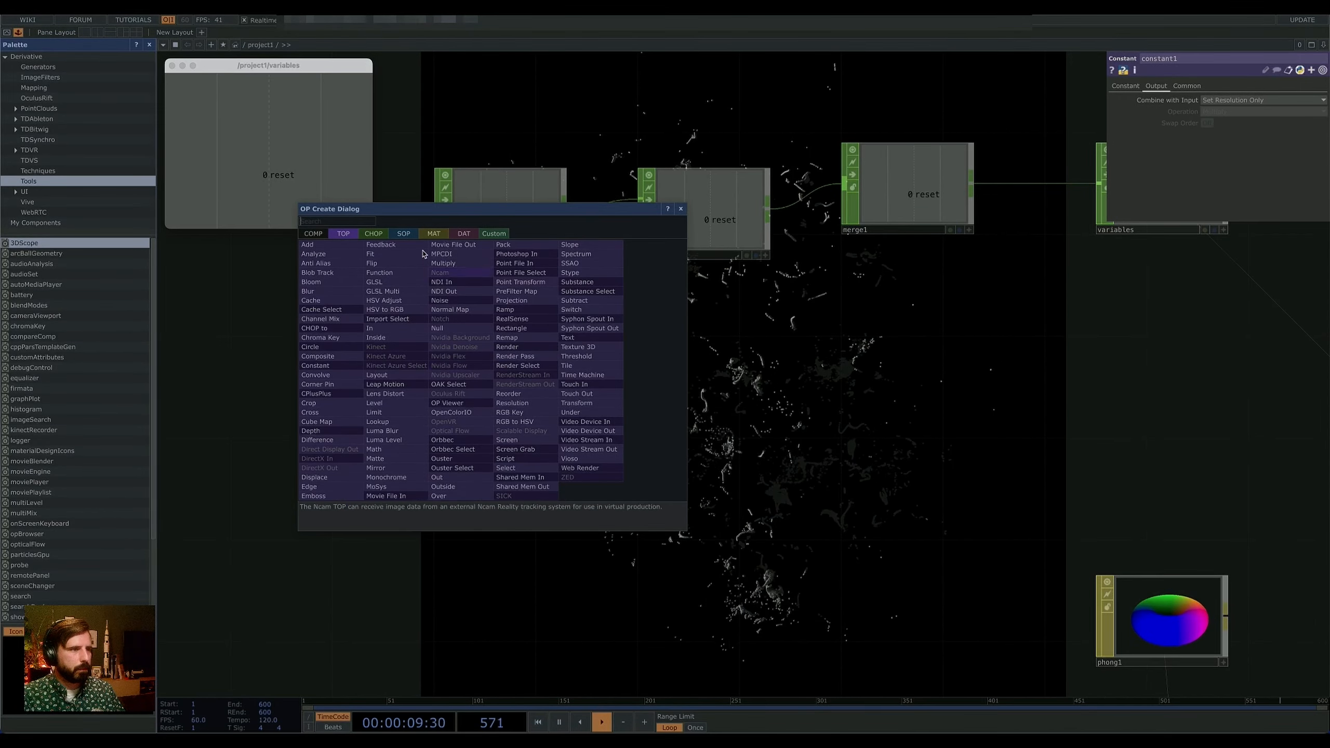
{"action": "left_click", "coordinate": [372, 234]}
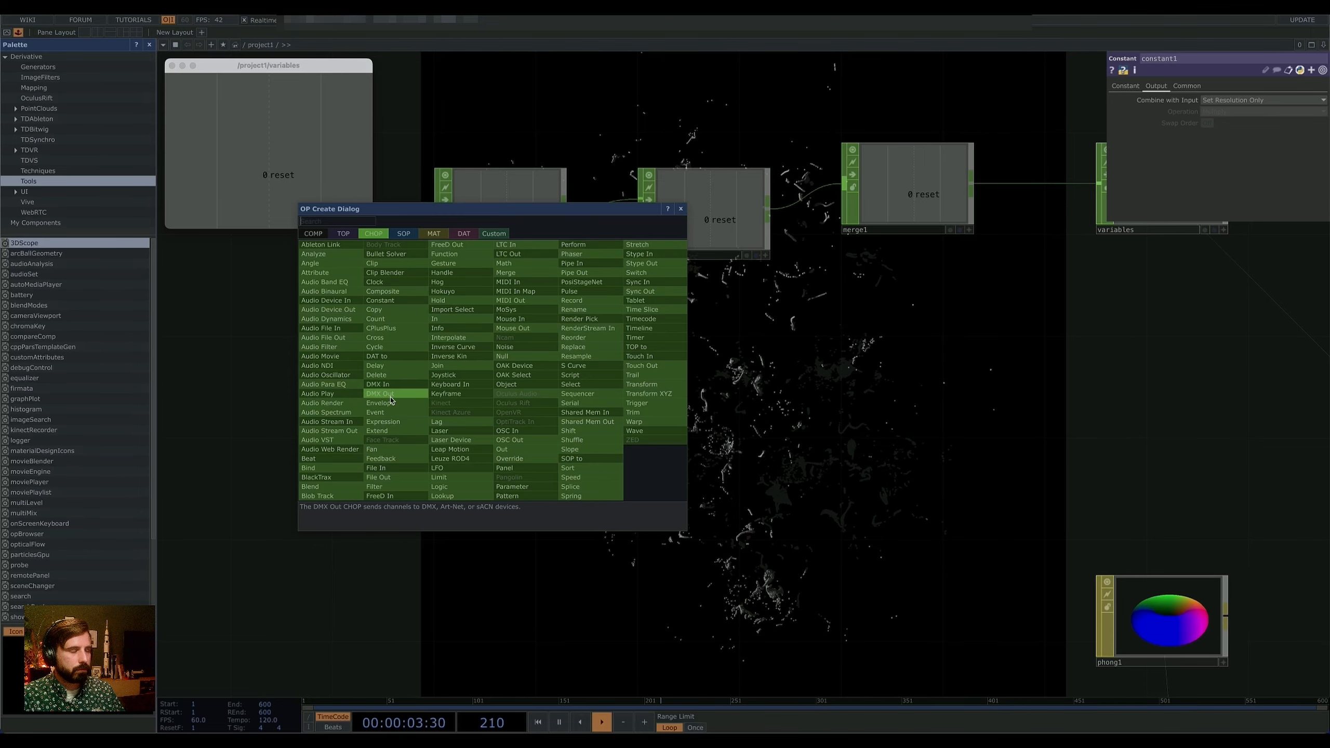
{"action": "left_click", "coordinate": [393, 303]}
{"action": "left_click", "coordinate": [500, 374]}
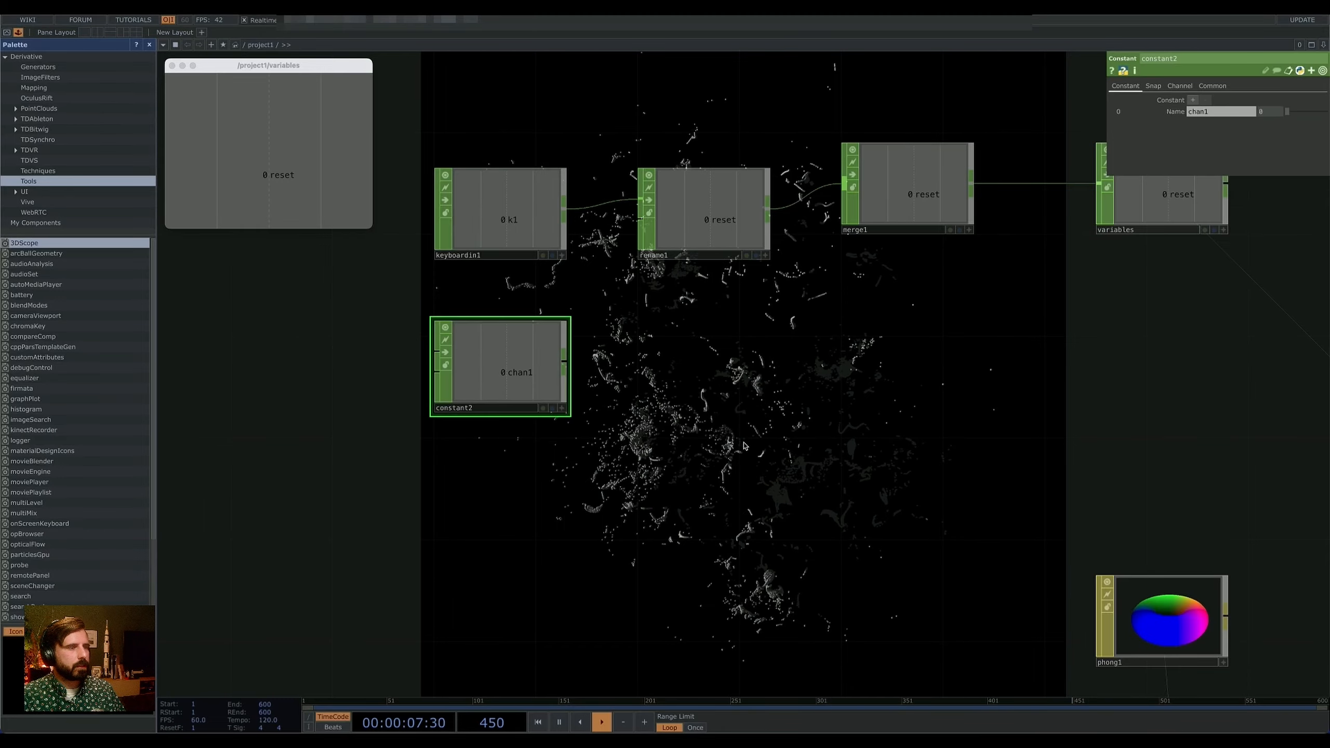
Step: Name constant2's first channel lifespan with a value of 2, and add a second channel named agespeed
{"action": "left_click_drag", "start_coordinate": [726, 430], "coordinate": [588, 416]}
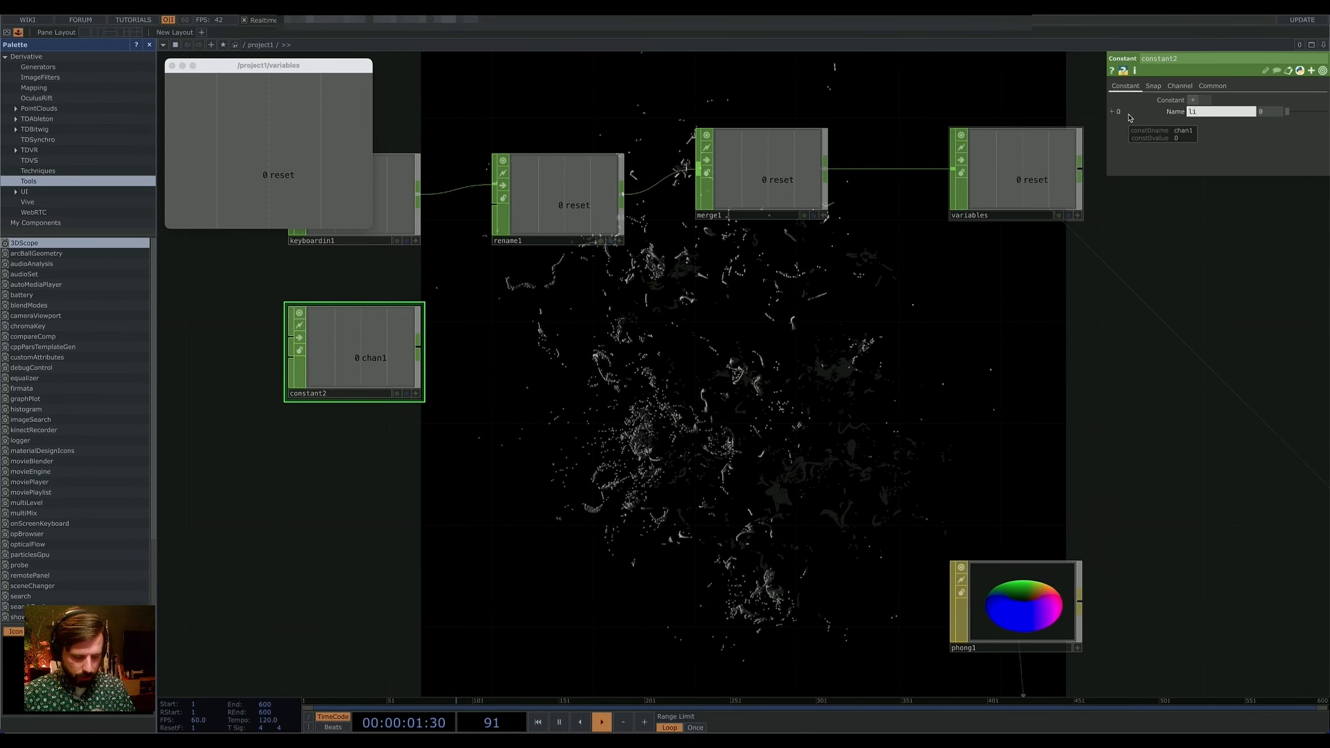
{"action": "type", "text": "span"}
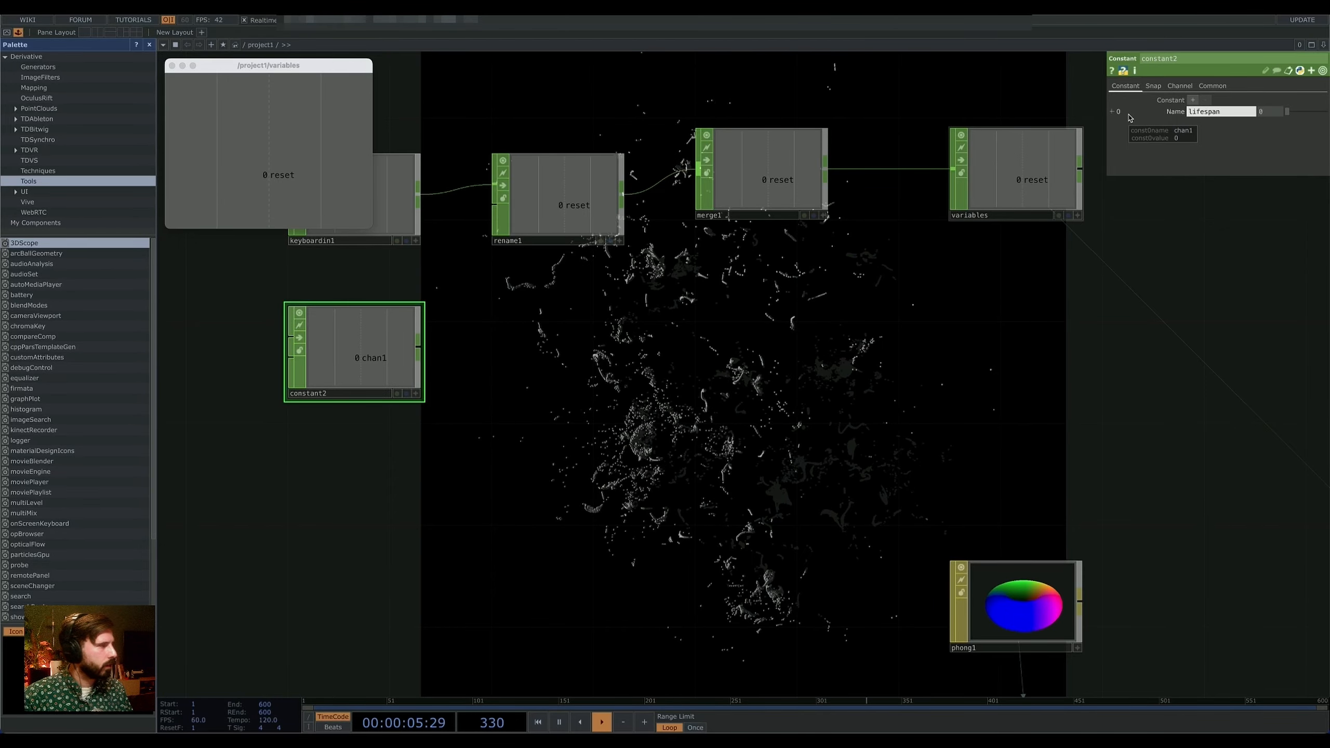
{"action": "key", "text": "Return"}
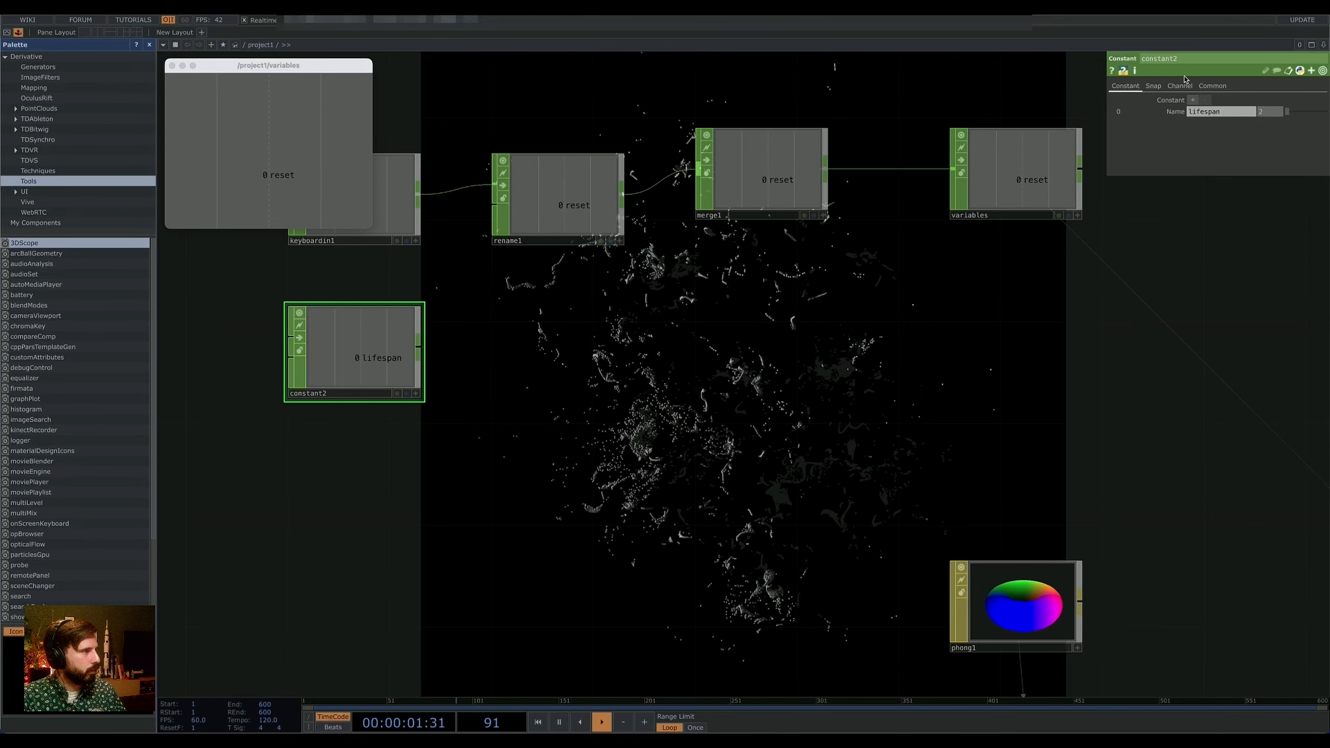
{"action": "left_click", "coordinate": [1193, 100]}
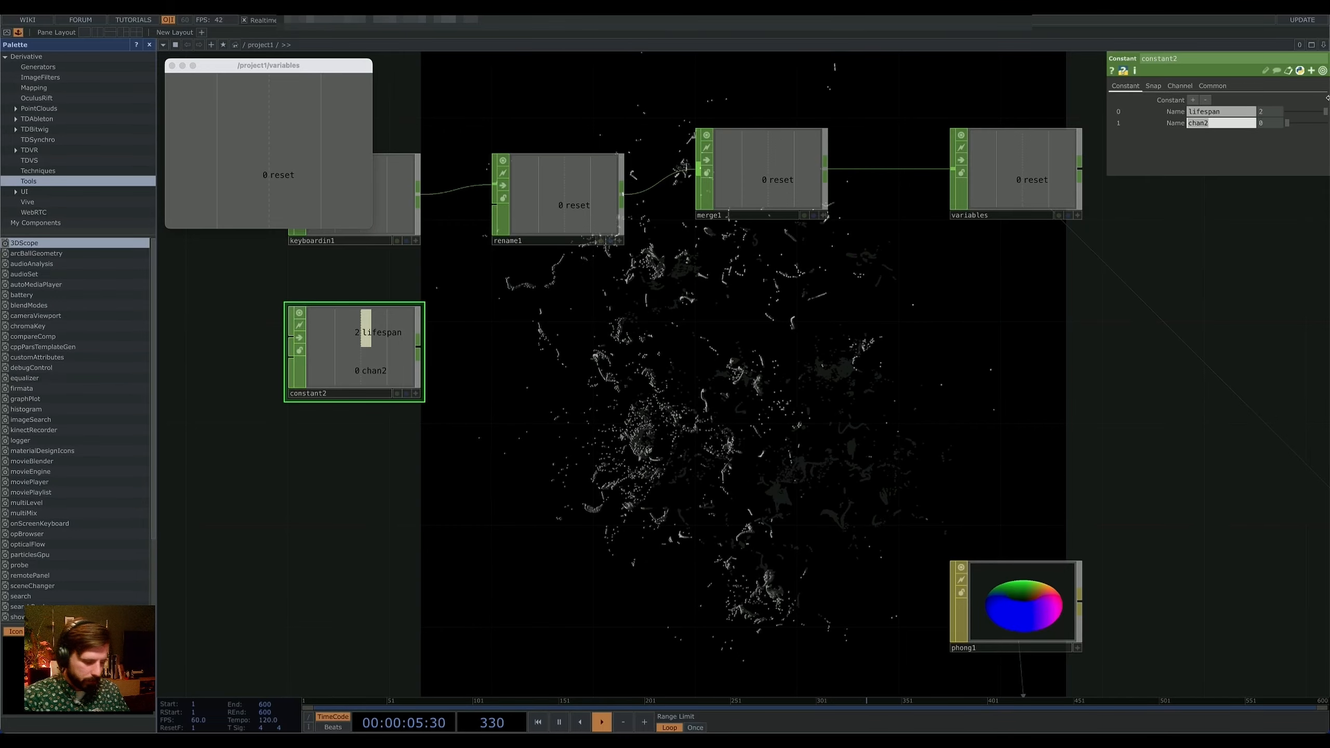
{"action": "type", "text": "agespeed"}
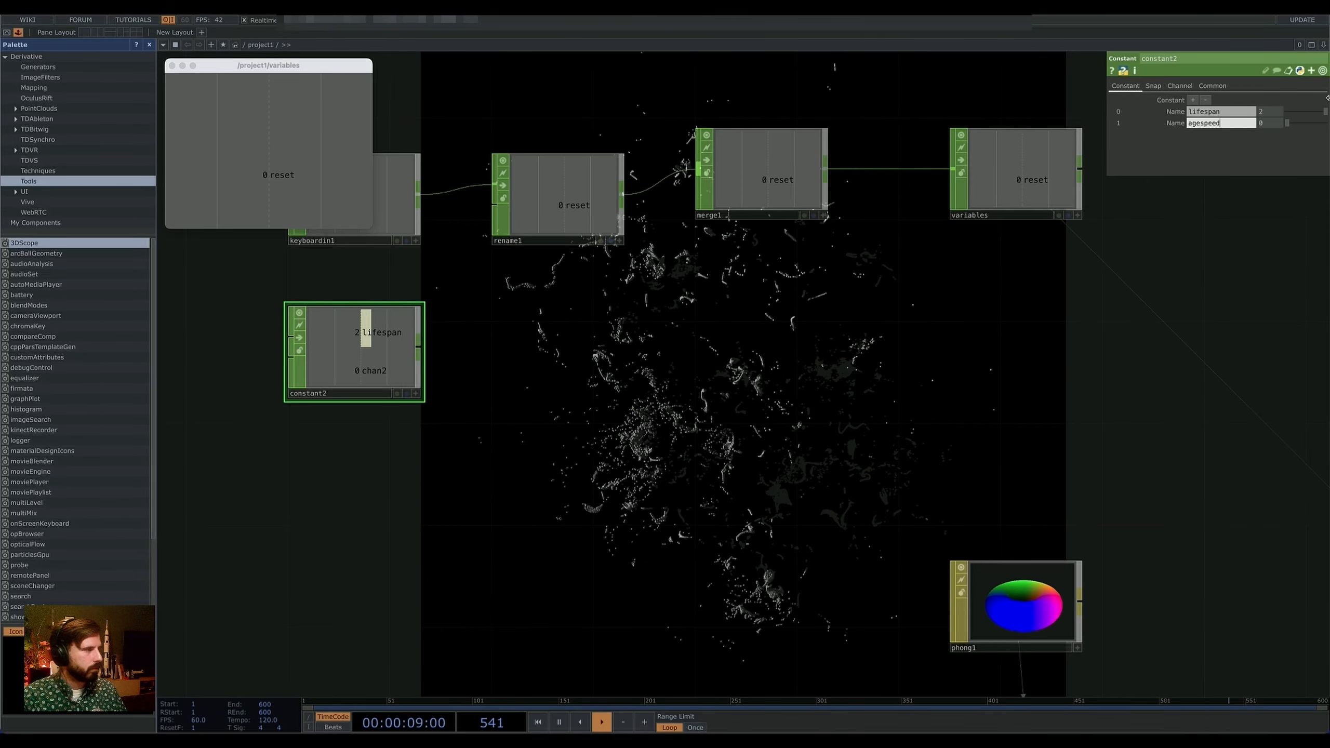
{"action": "key", "text": "Return"}
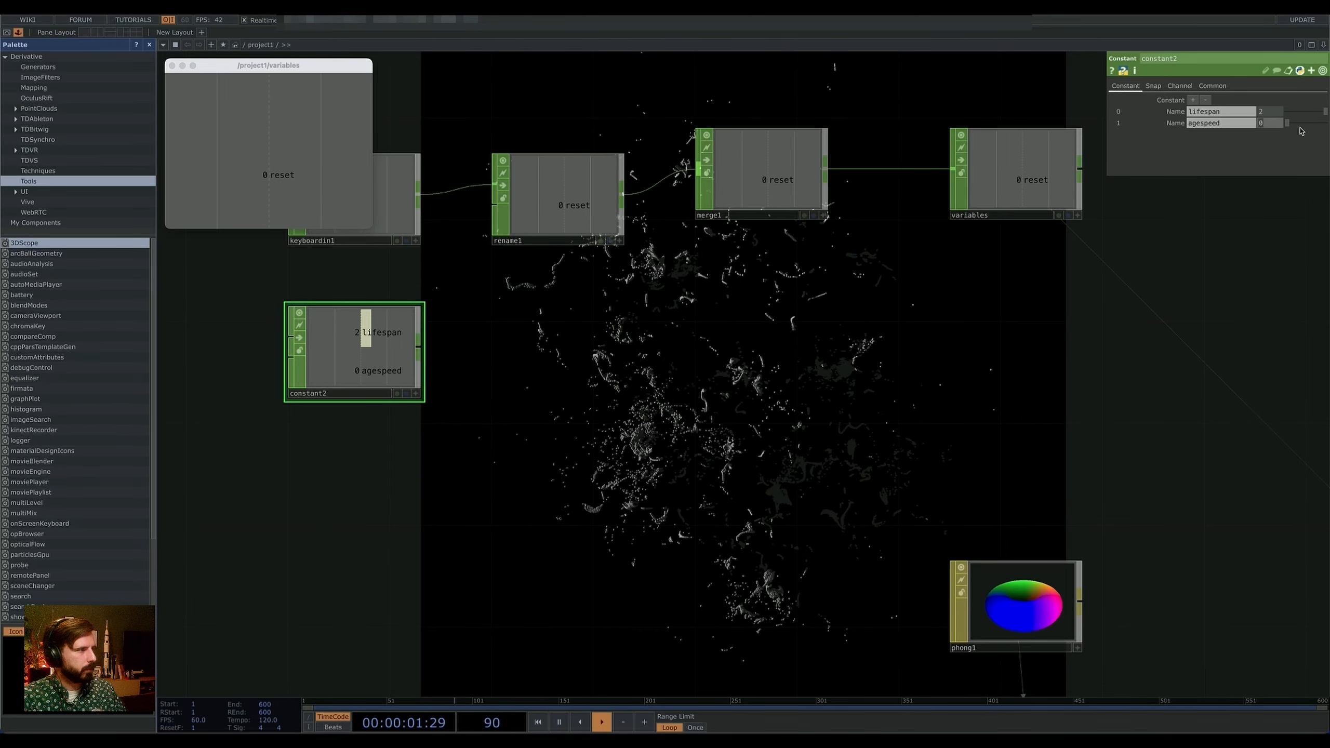
Step: Copy the lifespan value parameter and paste it into the agespeed value as a reference
{"action": "right_click", "coordinate": [1267, 112]}
{"action": "left_click", "coordinate": [1171, 69]}
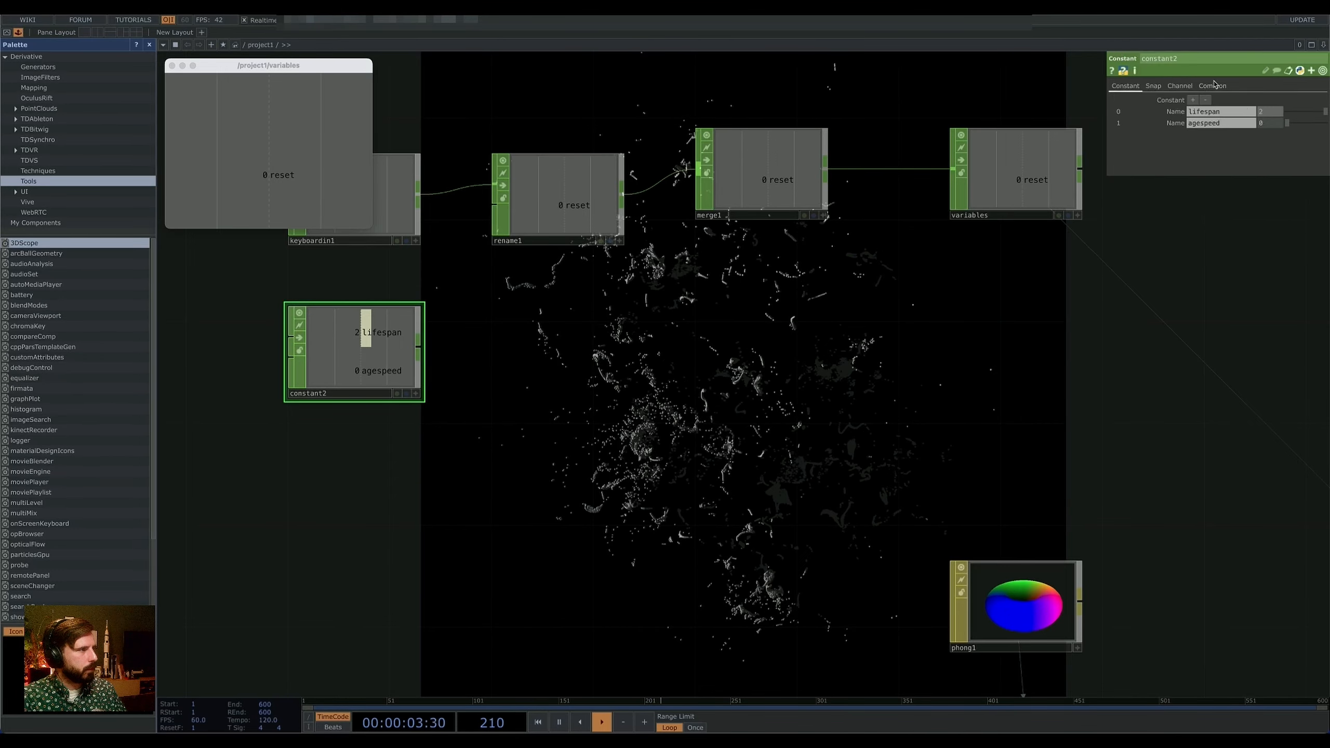
{"action": "right_click", "coordinate": [1265, 124]}
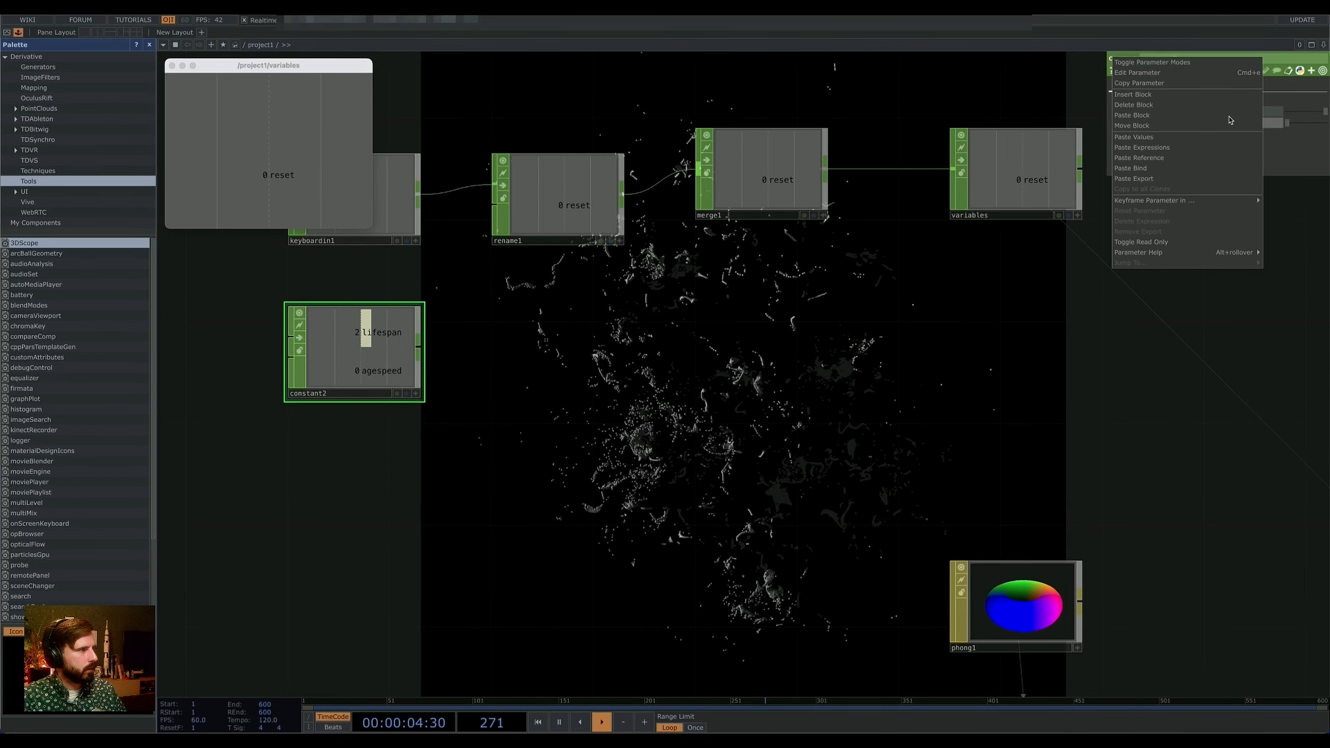
{"action": "left_click", "coordinate": [1163, 149]}
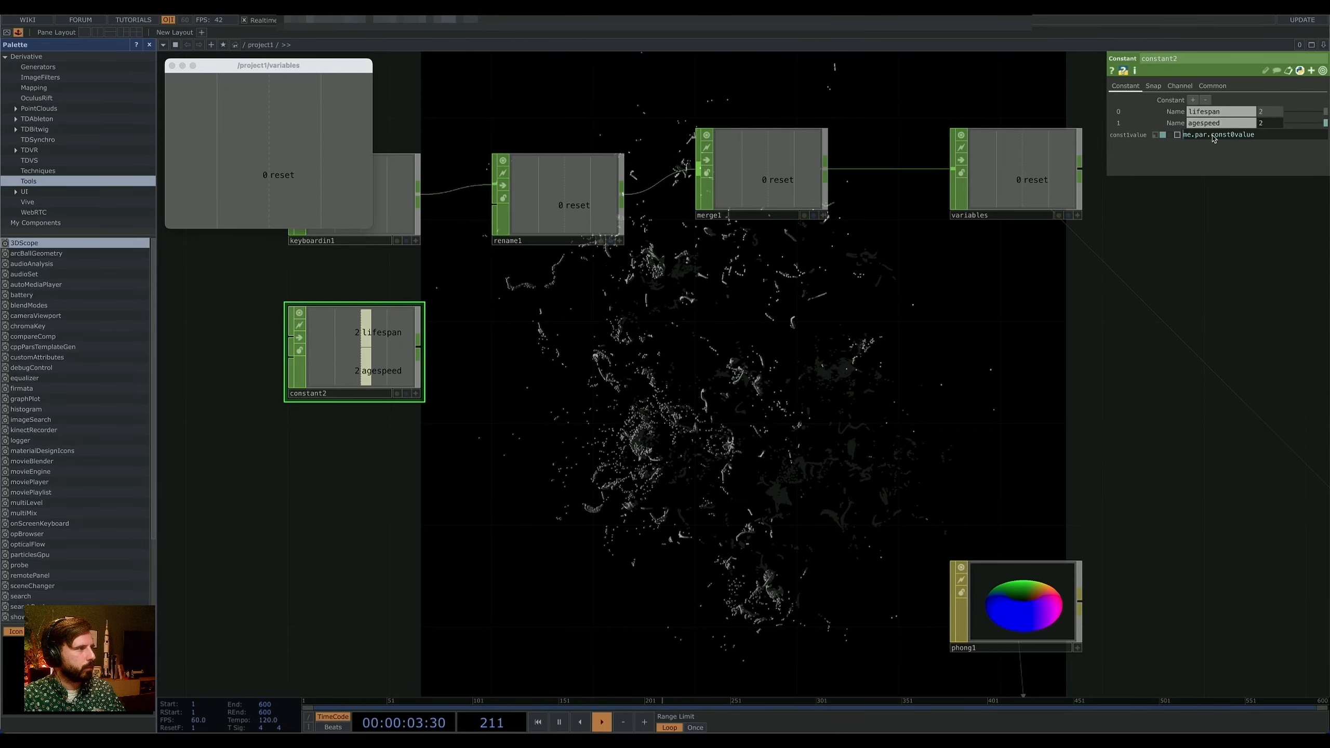
Step: Change agespeed's expression to 1/(me.par.const0value*60) and connect constant2's output to merge1
{"action": "mouse_move", "coordinate": [1188, 138]}
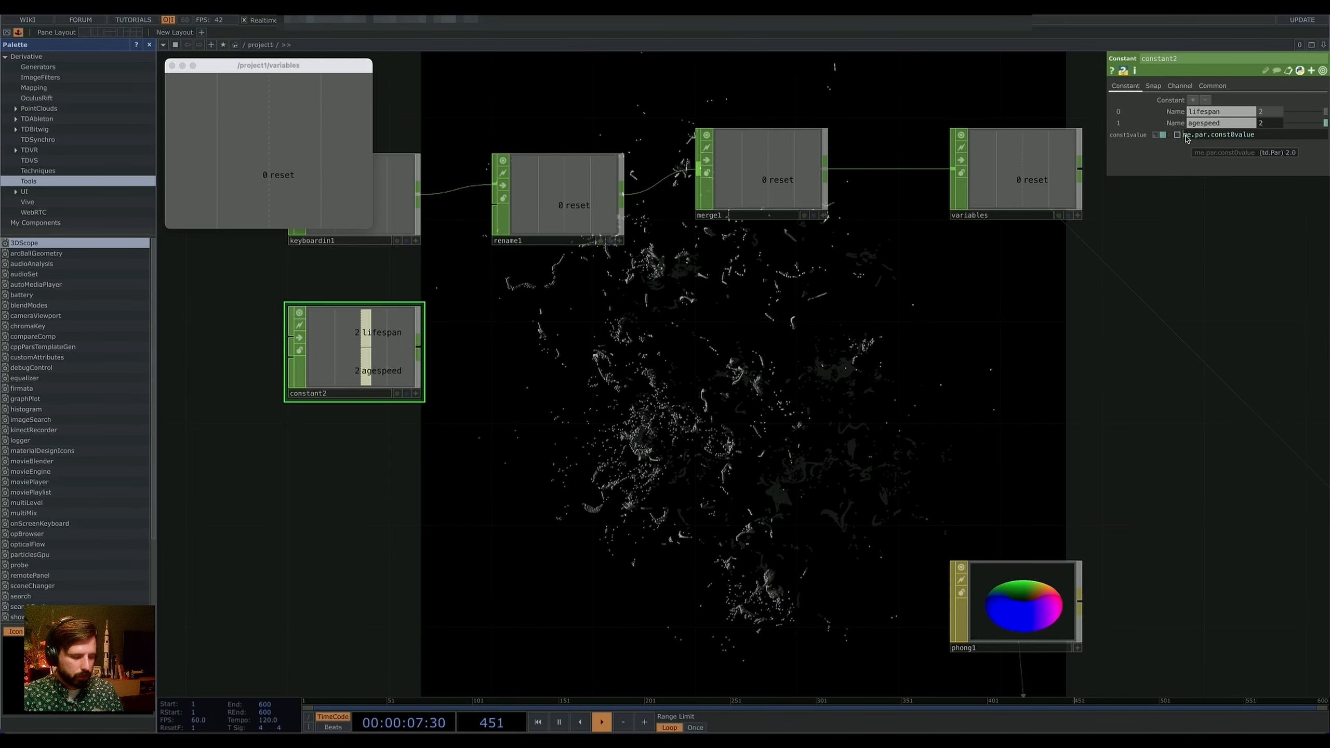
{"action": "type", "text": "1/("}
{"action": "key", "text": "End"}
{"action": "type", "text": "^"}
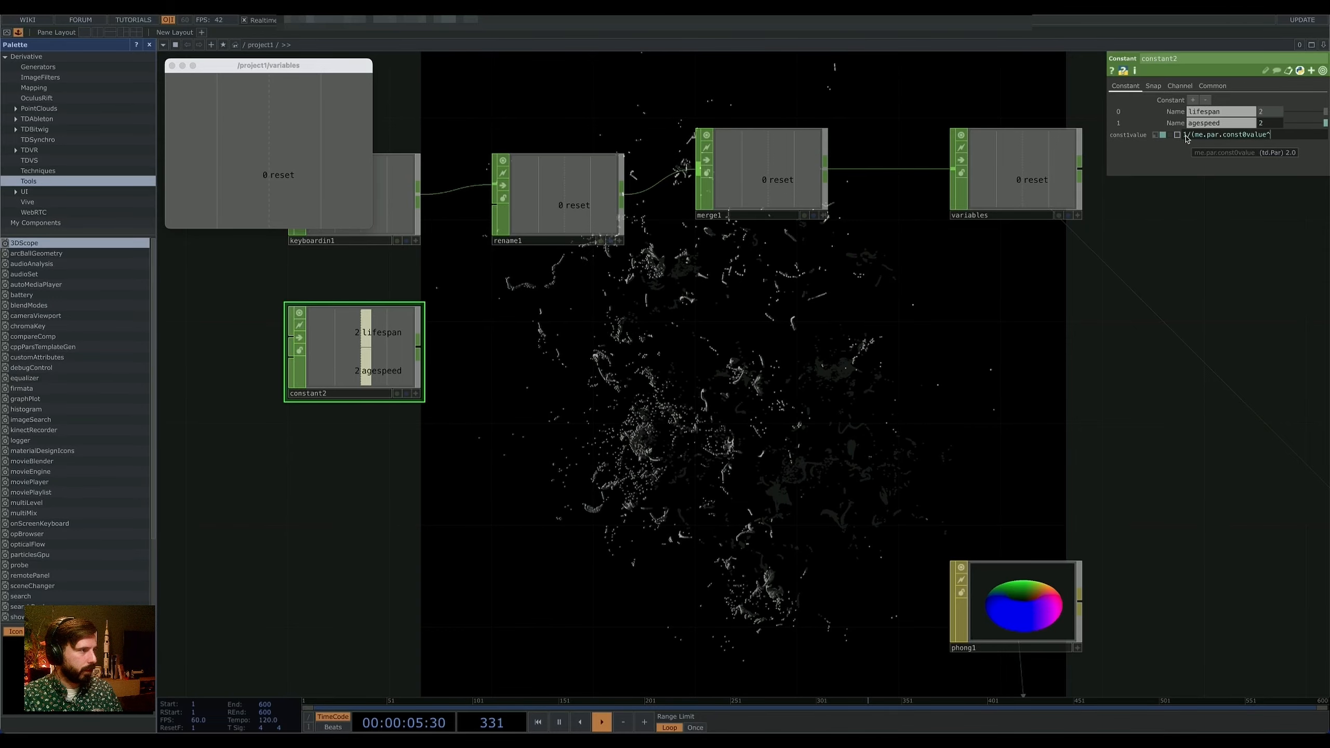
{"action": "key", "text": "BackSpace"}
{"action": "type", "text": "*"}
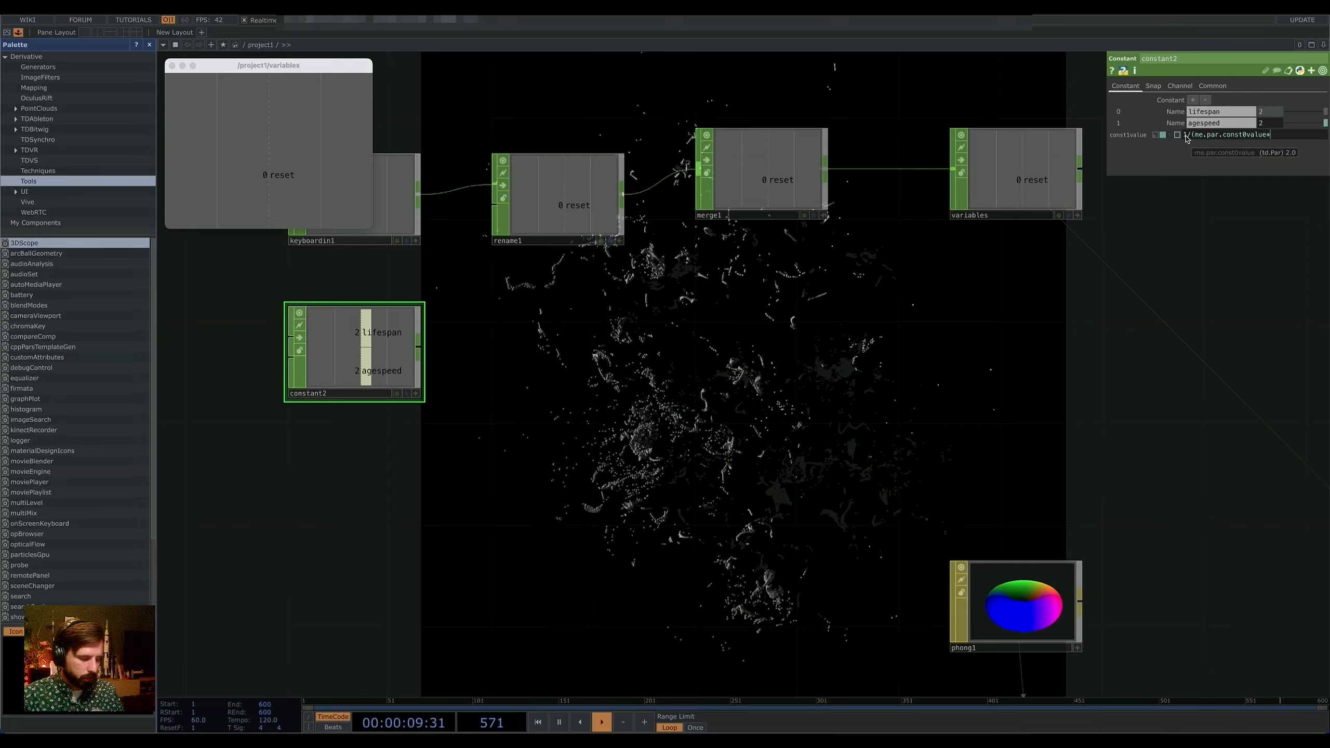
{"action": "type", "text": "60"}
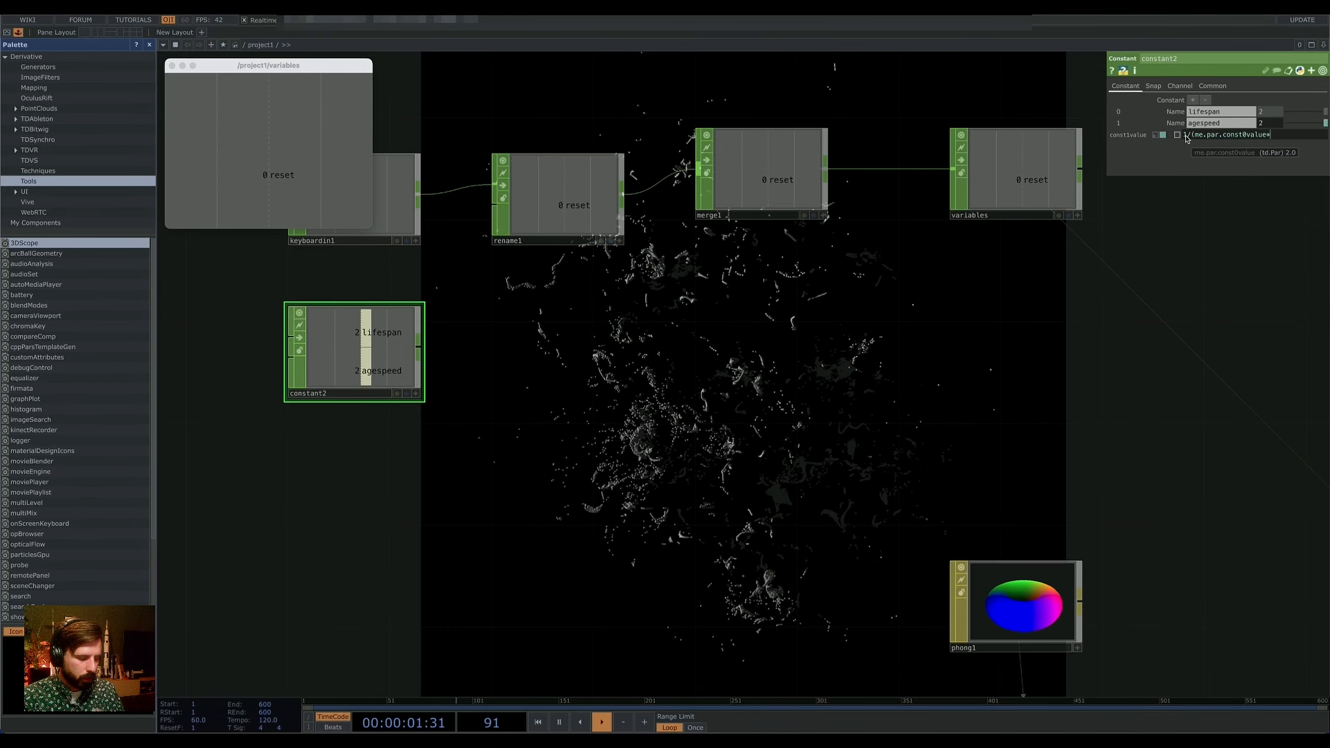
{"action": "type", "text": ")"}
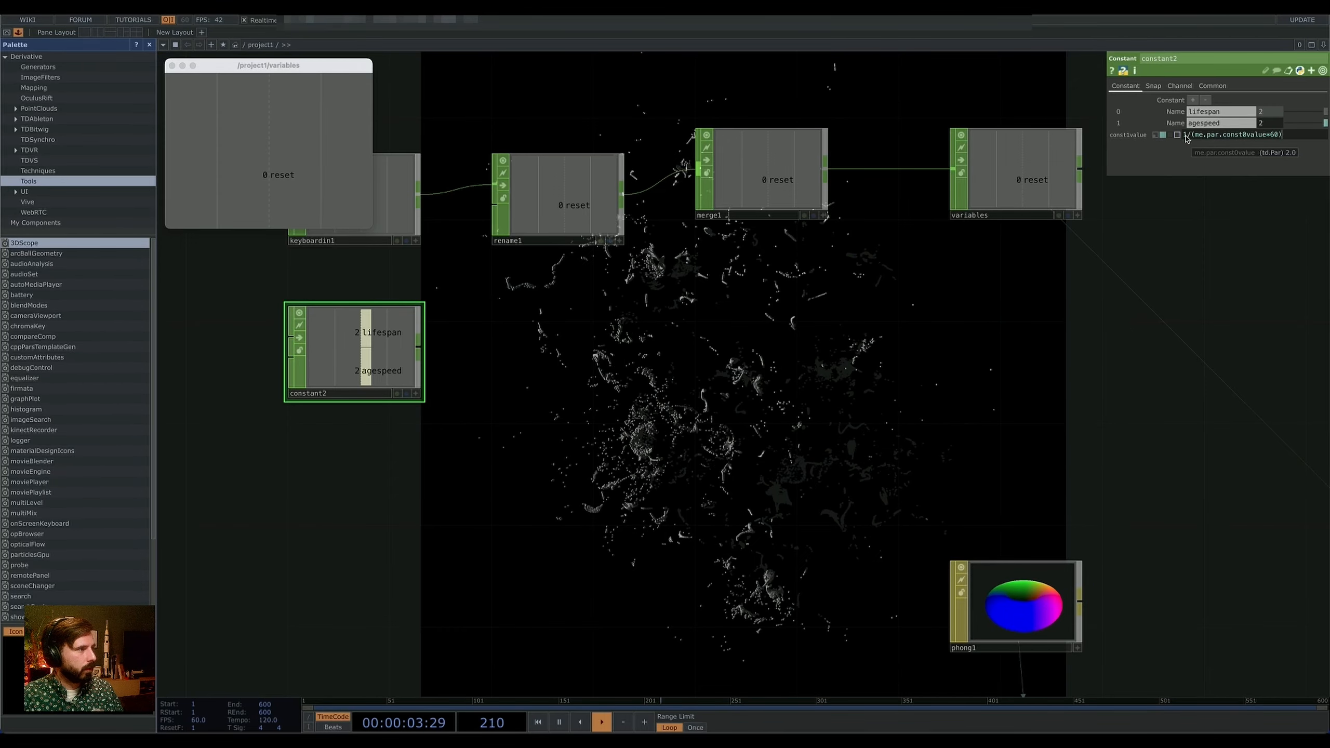
{"action": "key", "text": "Return"}
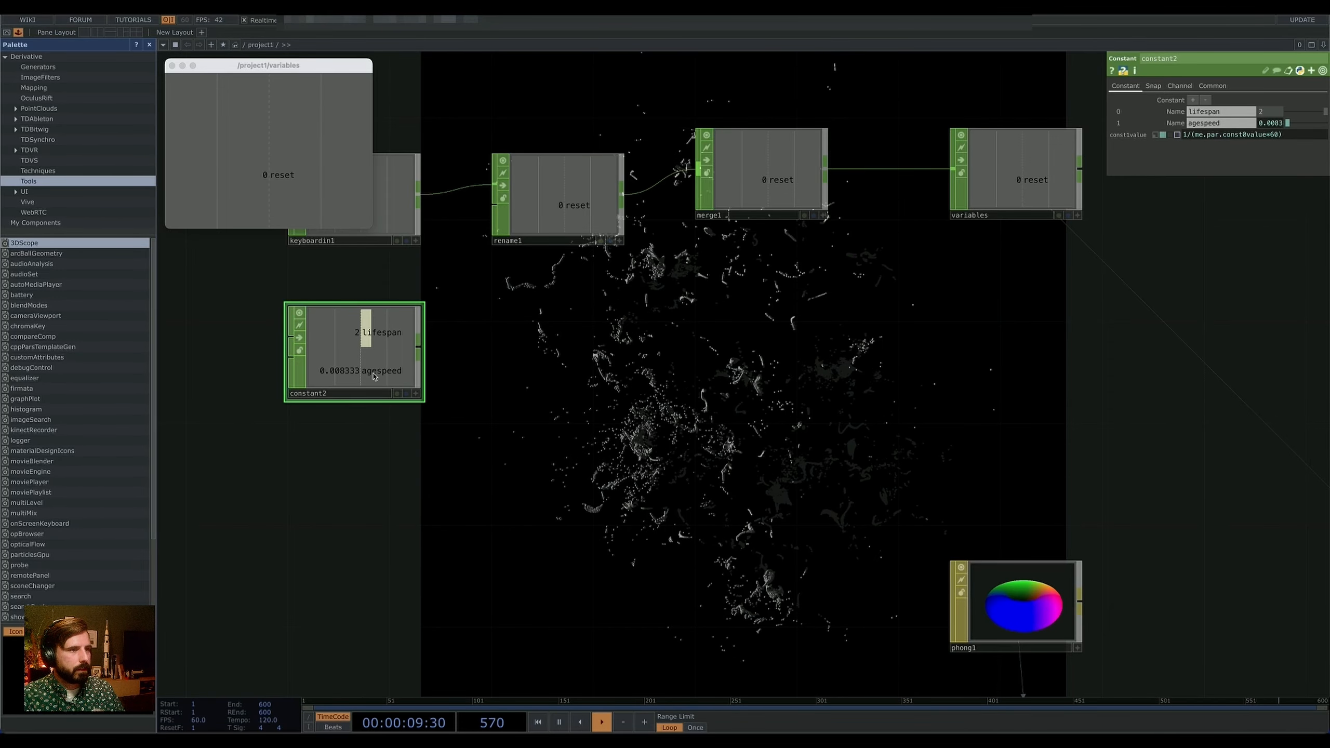
{"action": "left_click_drag", "start_coordinate": [420, 350], "coordinate": [700, 169]}
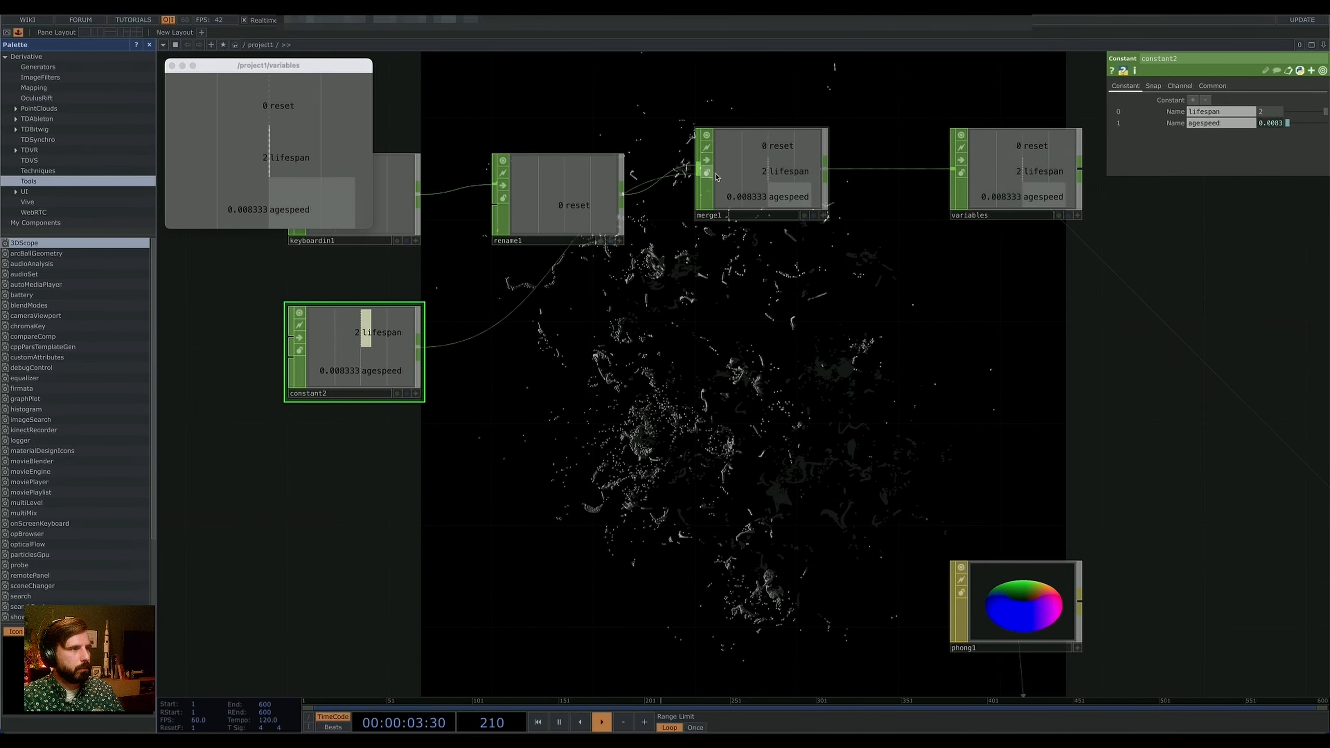
Step: Reference the agespeed channel in the red, green and blue colour values of the constant1 TOP
{"action": "left_click_drag", "start_coordinate": [691, 361], "coordinate": [455, 311]}
{"action": "left_click_drag", "start_coordinate": [691, 470], "coordinate": [481, 324]}
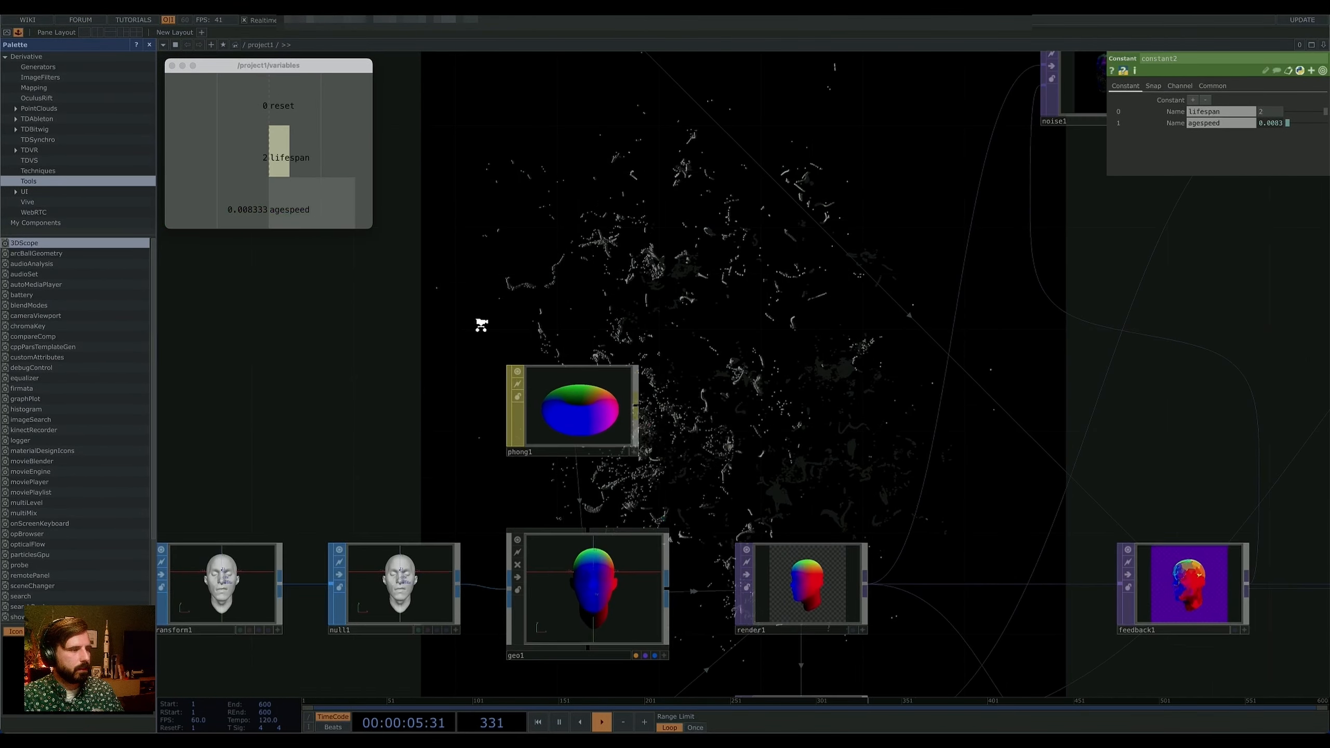
{"action": "scroll", "coordinate": [481, 324], "scroll_direction": "down", "scroll_amount": 5}
{"action": "scroll", "coordinate": [525, 541], "scroll_direction": "up", "scroll_amount": 5}
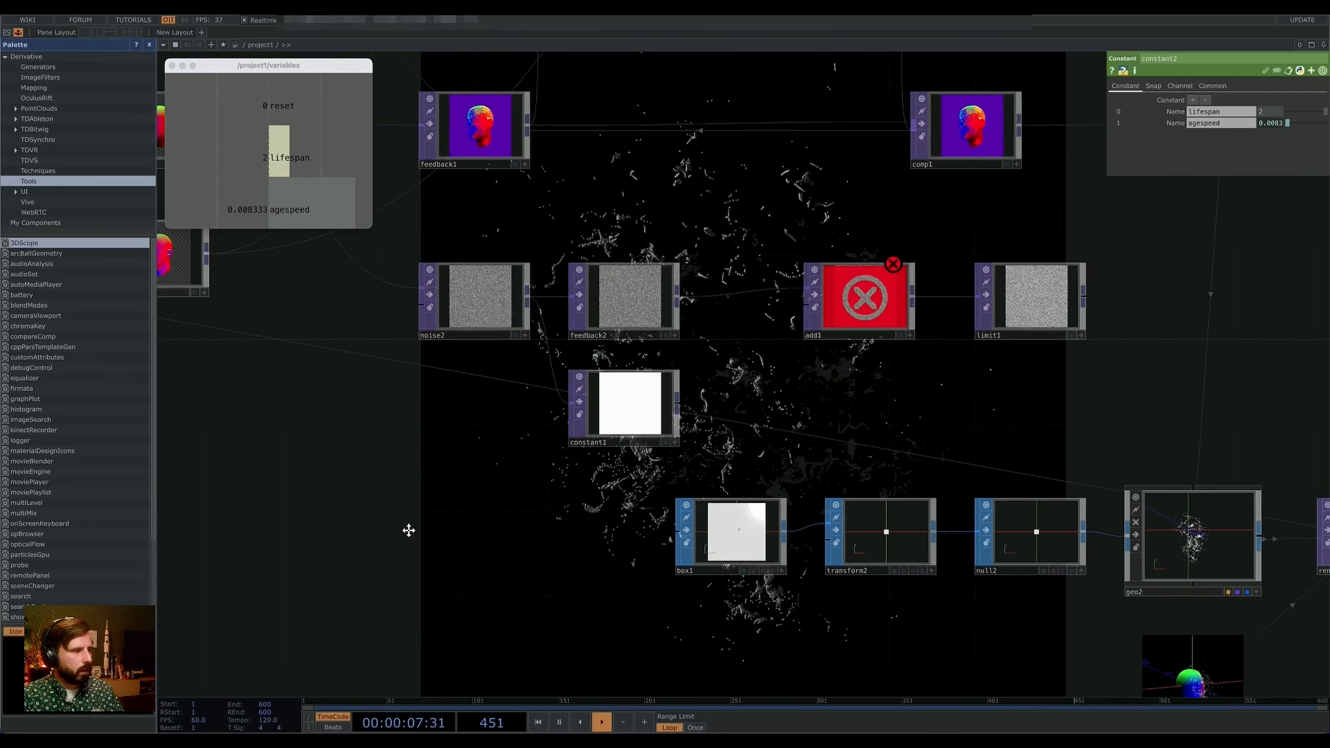
{"action": "left_click_drag", "start_coordinate": [568, 513], "coordinate": [701, 591]}
{"action": "left_click", "coordinate": [679, 475]}
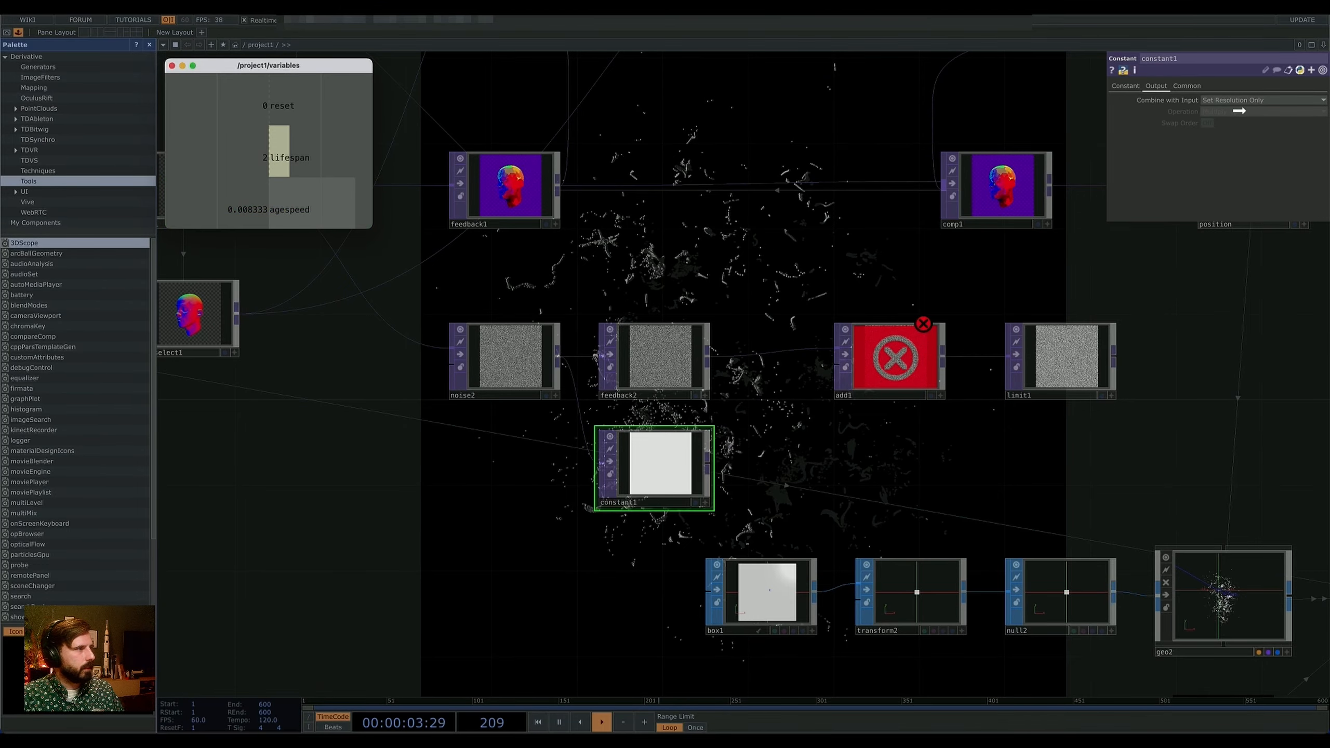
{"action": "left_click_drag", "start_coordinate": [1116, 87], "coordinate": [1198, 100]}
{"action": "left_click", "coordinate": [1204, 102]}
Step: Move add1 below its row, connect constant1 to it, and assign limit1 as feedback2's target
{"action": "left_click_drag", "start_coordinate": [659, 461], "coordinate": [495, 470]}
{"action": "left_click_drag", "start_coordinate": [588, 428], "coordinate": [469, 435]}
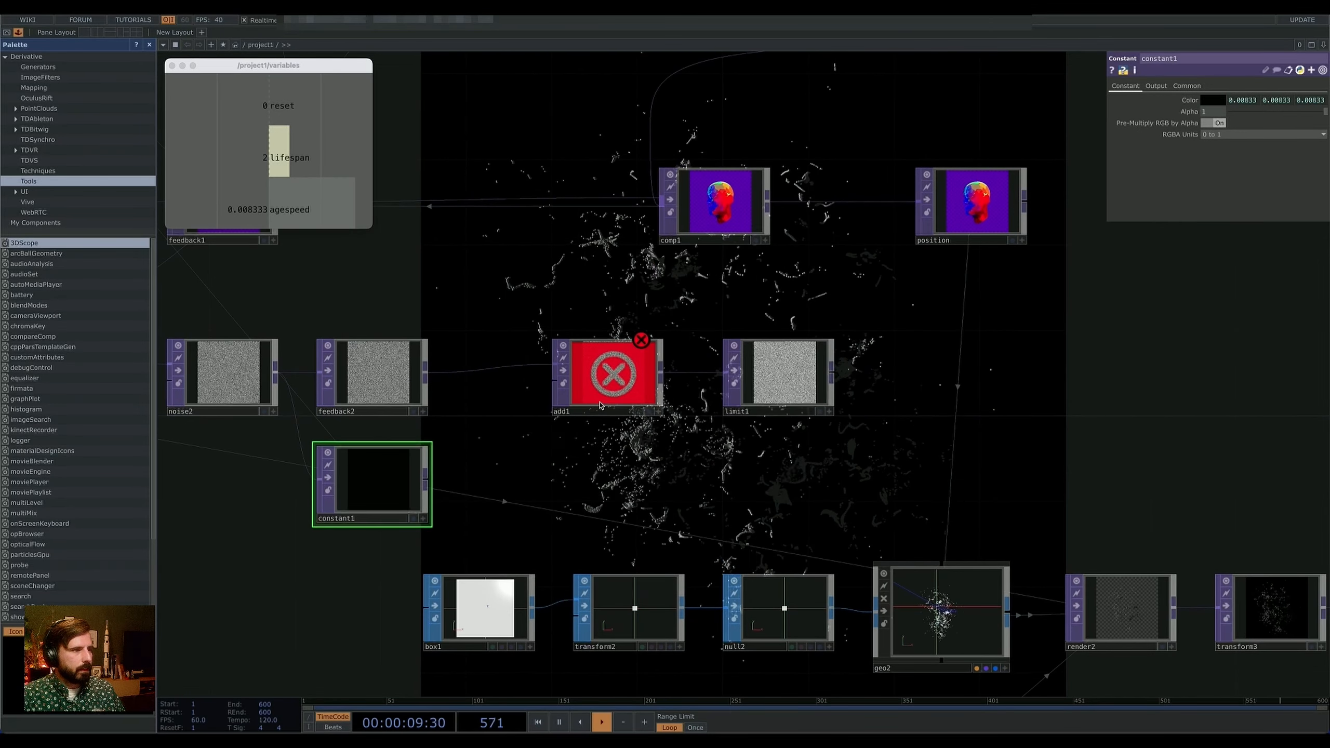
{"action": "left_click_drag", "start_coordinate": [623, 392], "coordinate": [623, 477]}
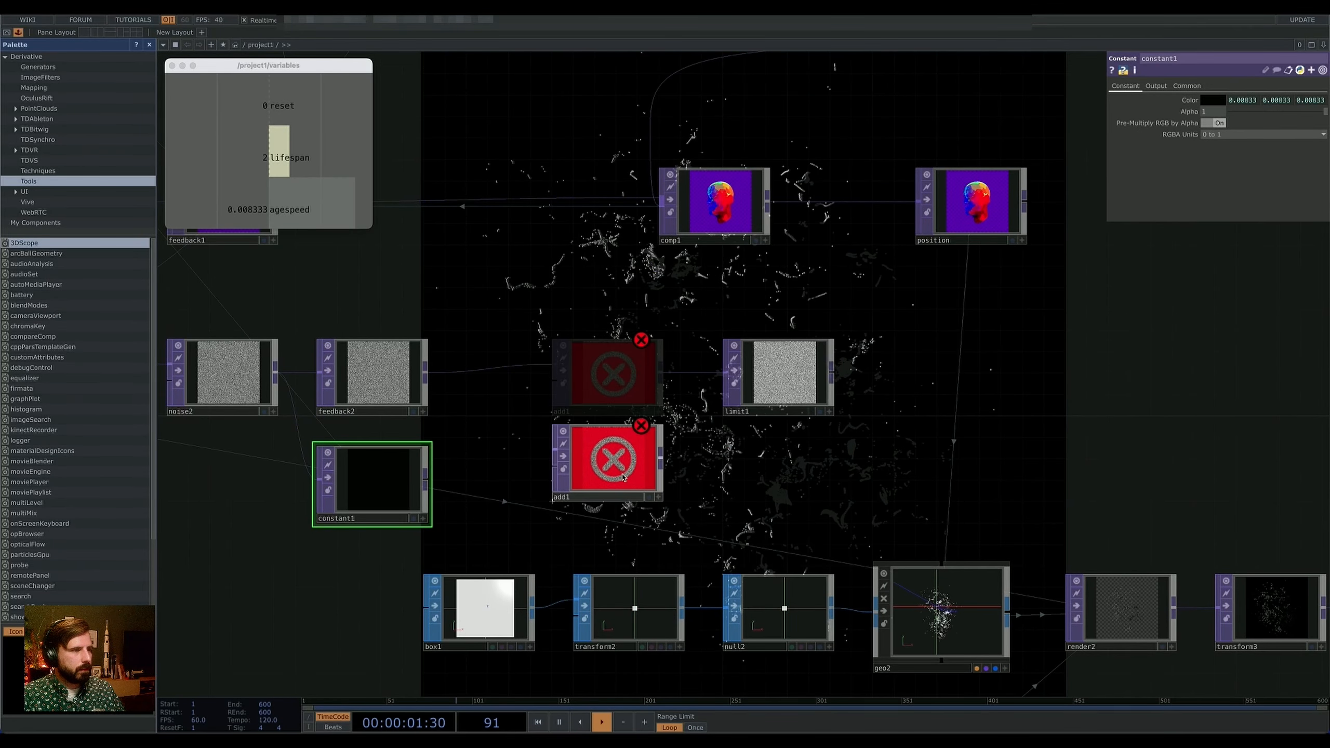
{"action": "left_click_drag", "start_coordinate": [428, 479], "coordinate": [545, 479]}
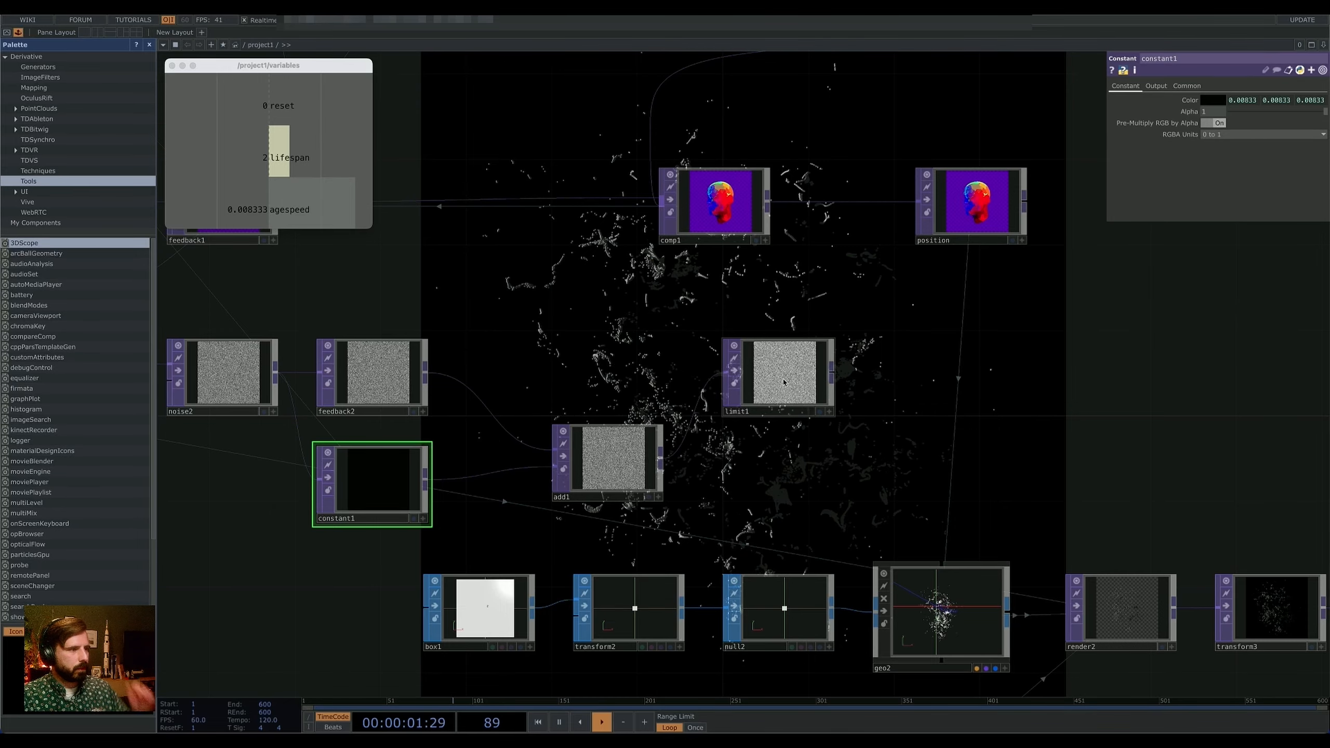
{"action": "left_click_drag", "start_coordinate": [784, 382], "coordinate": [378, 386]}
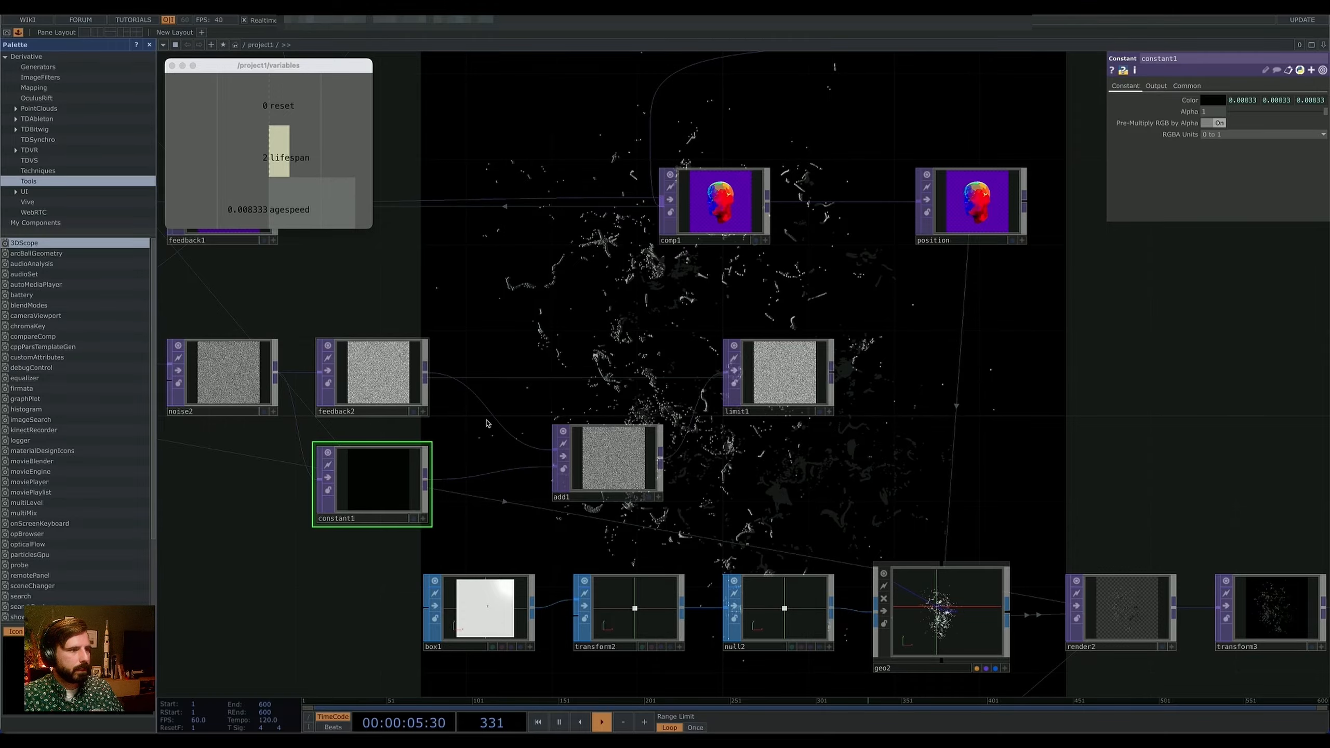
Step: Set limit1's Viewer Smoothness to Nearest Pixel and inspect the looping noise pixels up close
{"action": "scroll", "coordinate": [786, 374], "scroll_direction": "up", "scroll_amount": 10}
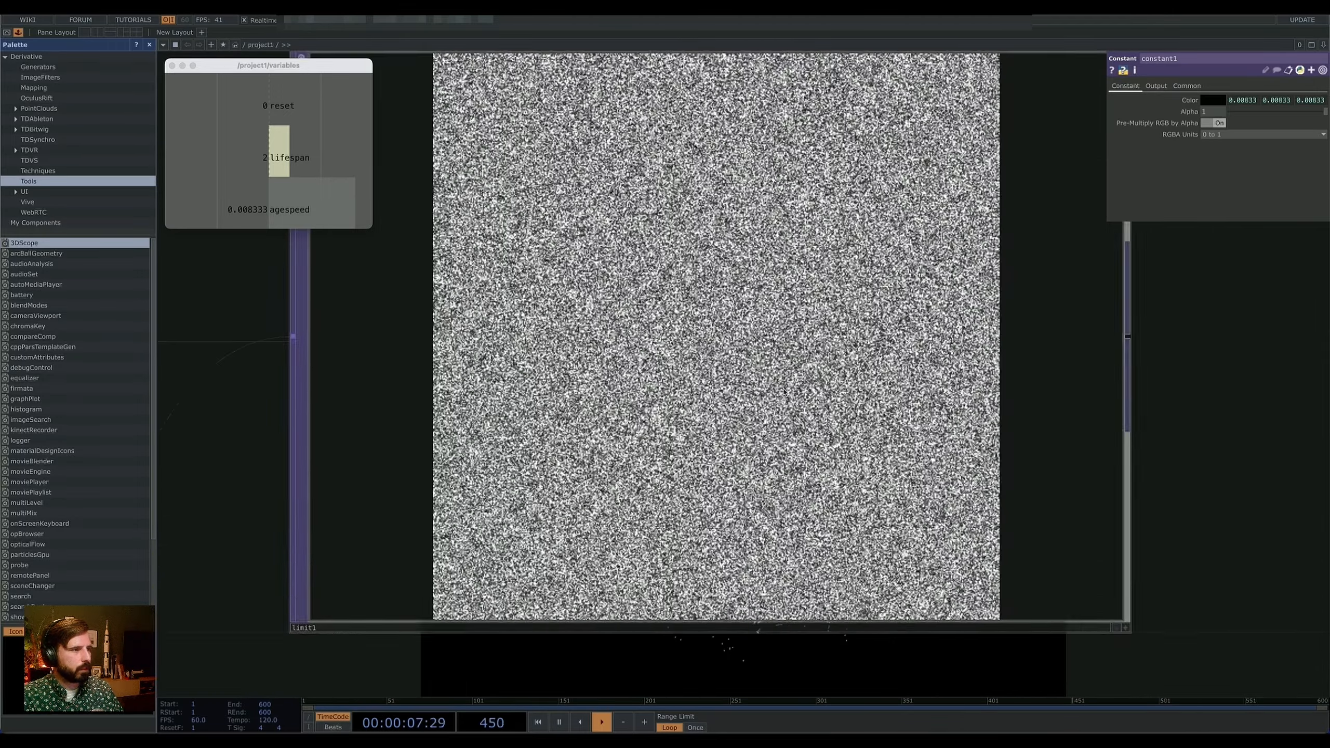
{"action": "left_click", "coordinate": [1107, 294]}
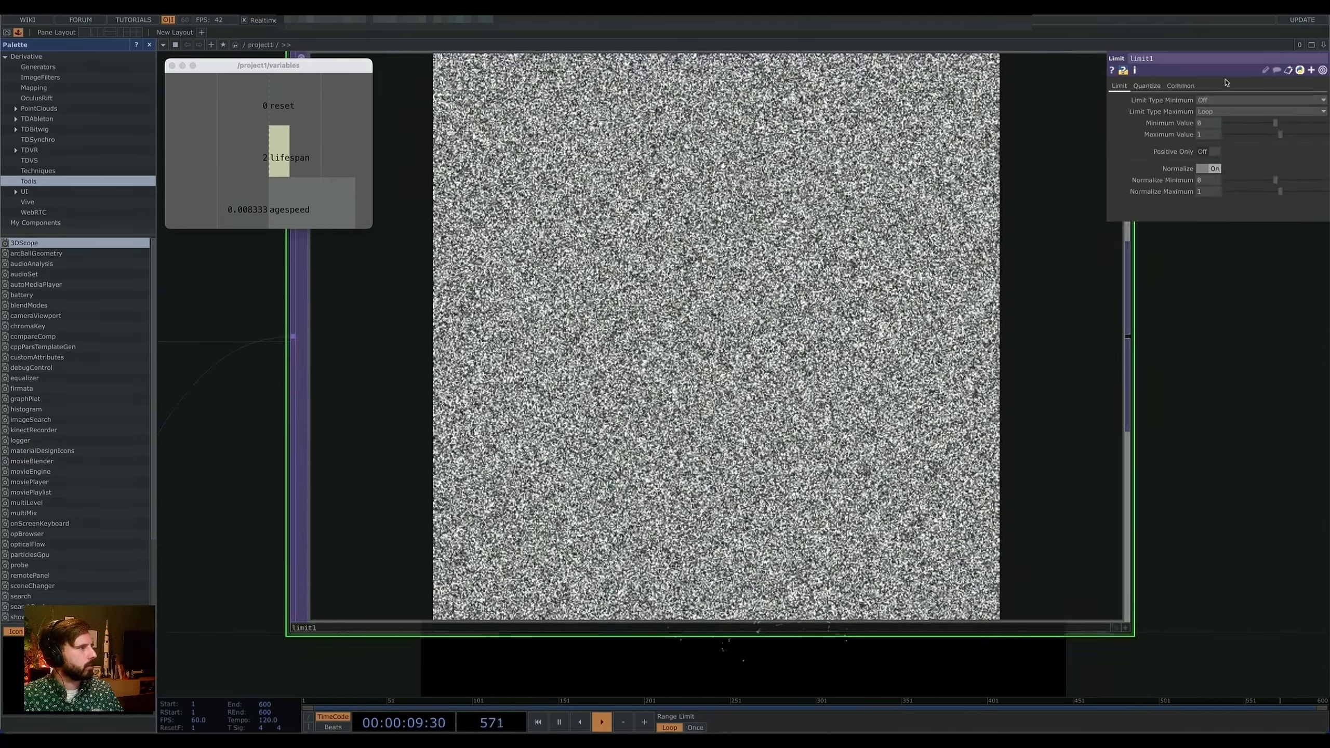
{"action": "left_click", "coordinate": [1181, 86]}
{"action": "left_click", "coordinate": [1220, 179]}
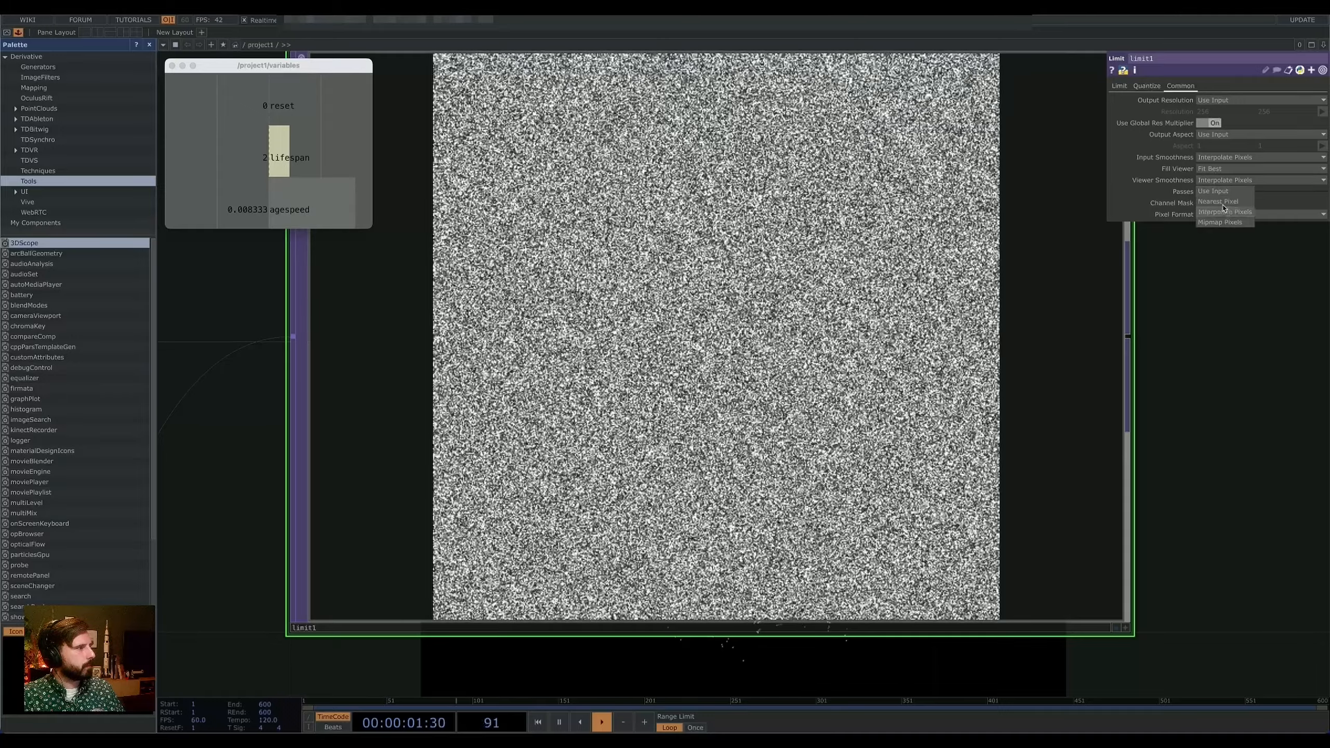
{"action": "left_click", "coordinate": [1220, 203]}
{"action": "scroll", "coordinate": [785, 320], "scroll_direction": "up", "scroll_amount": 10}
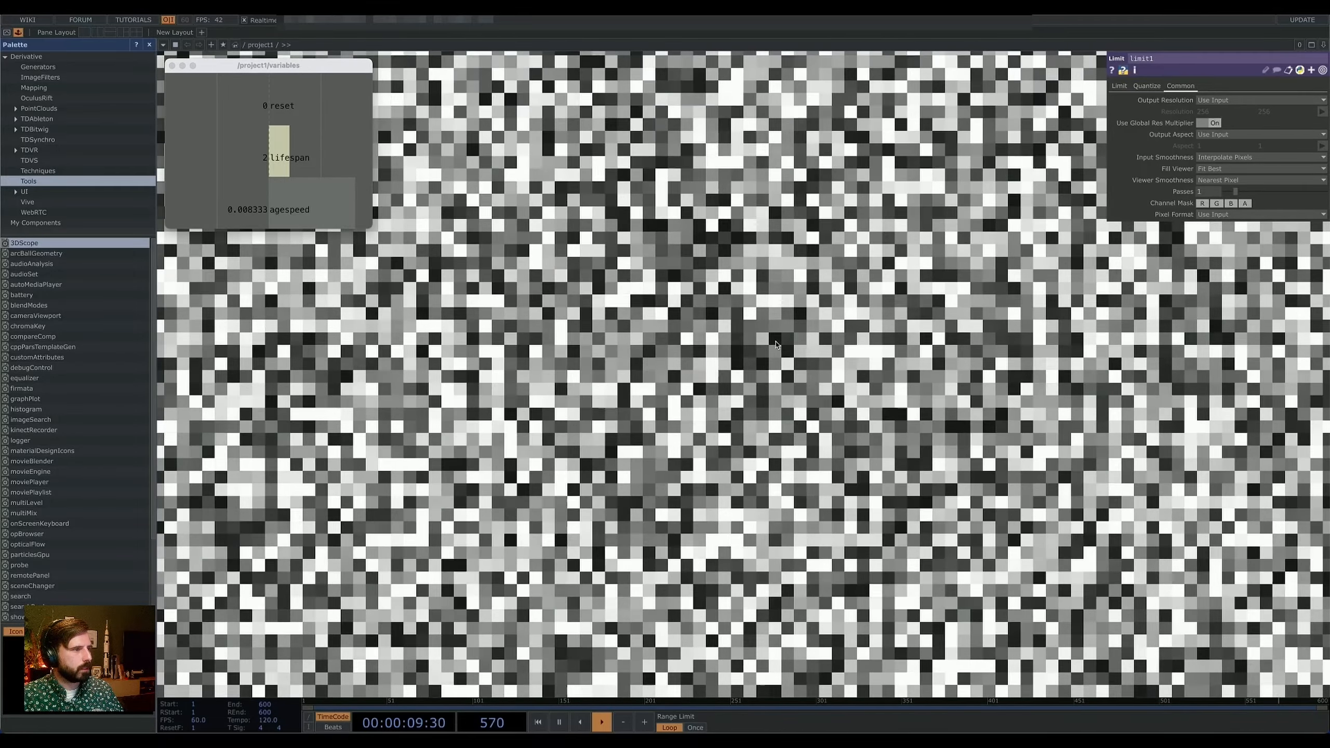
{"action": "scroll", "coordinate": [775, 344], "scroll_direction": "down", "scroll_amount": 10}
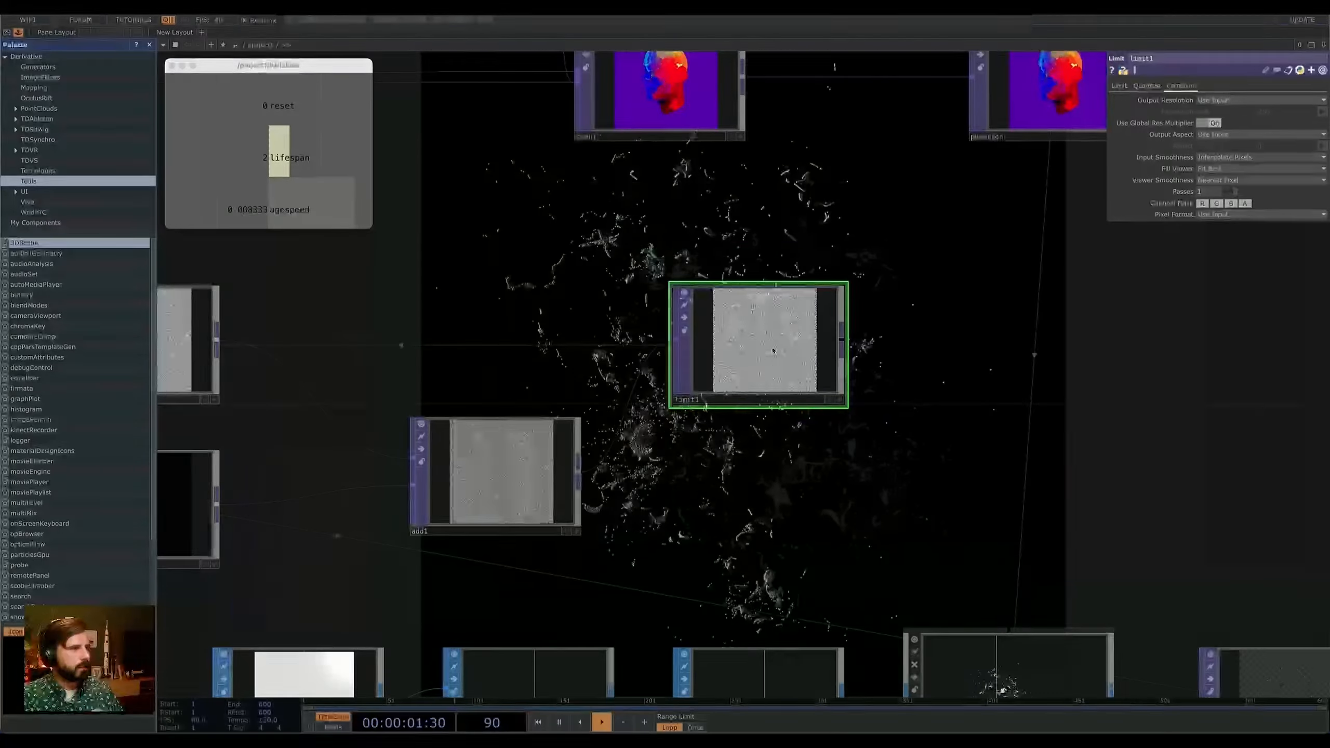
Step: Shift the particle age loop and the instancing render chain downward to open space beneath the position feedback row
{"action": "left_click_drag", "start_coordinate": [895, 406], "coordinate": [689, 441]}
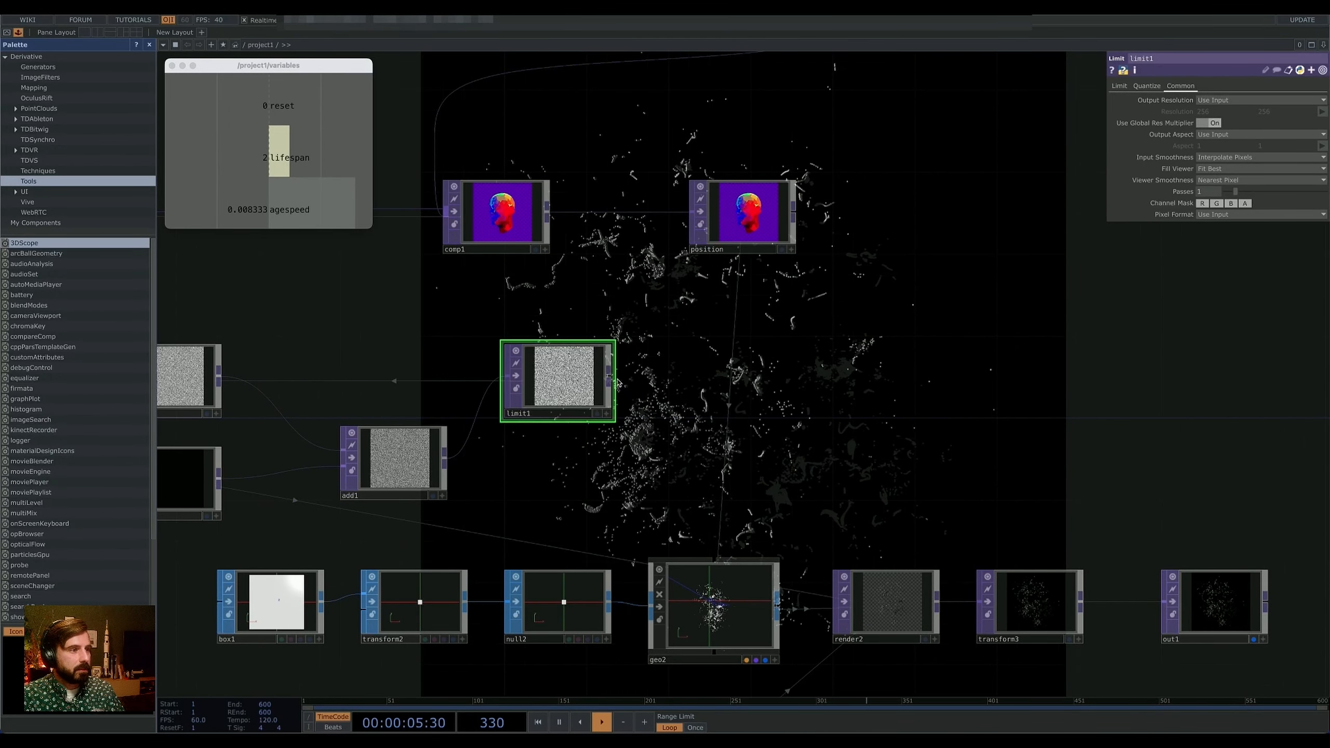
{"action": "scroll", "coordinate": [618, 382], "scroll_direction": "down", "scroll_amount": 10}
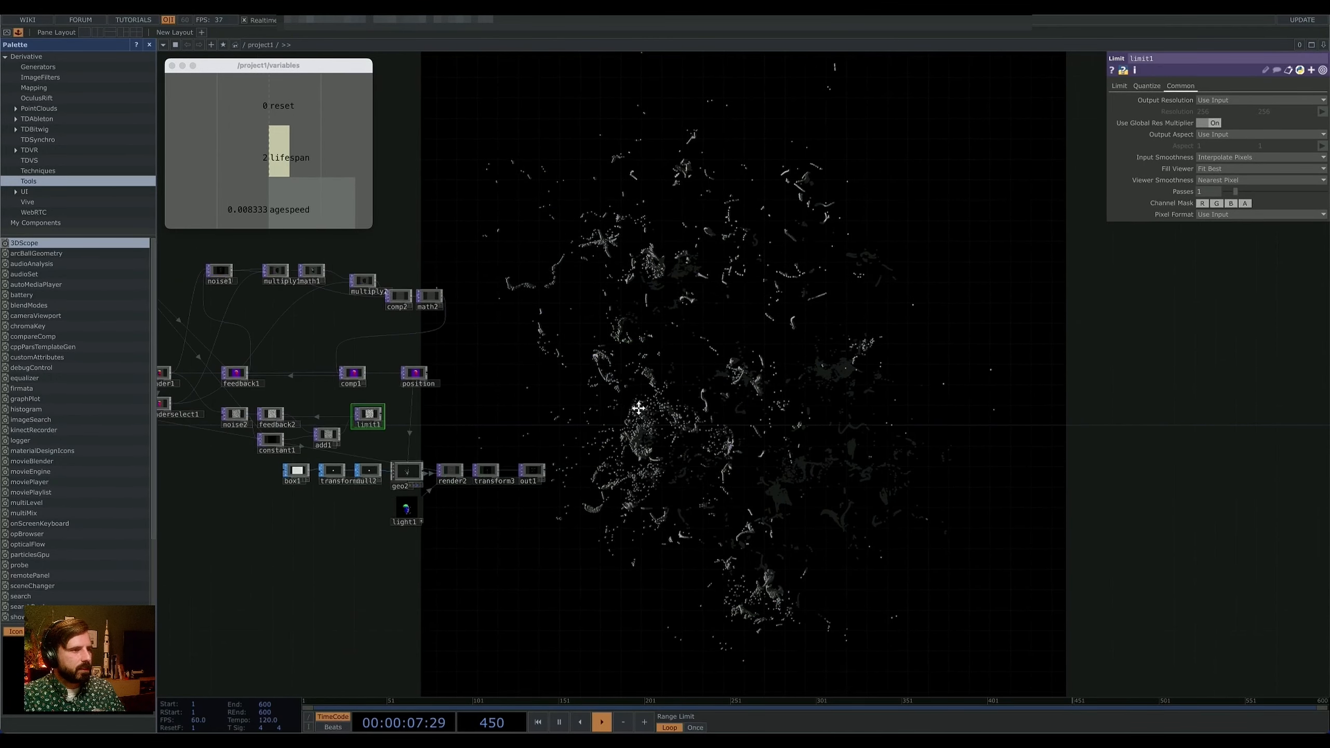
{"action": "left_click_drag", "start_coordinate": [638, 409], "coordinate": [873, 364]}
{"action": "right_click_drag", "start_coordinate": [856, 365], "coordinate": [459, 510]}
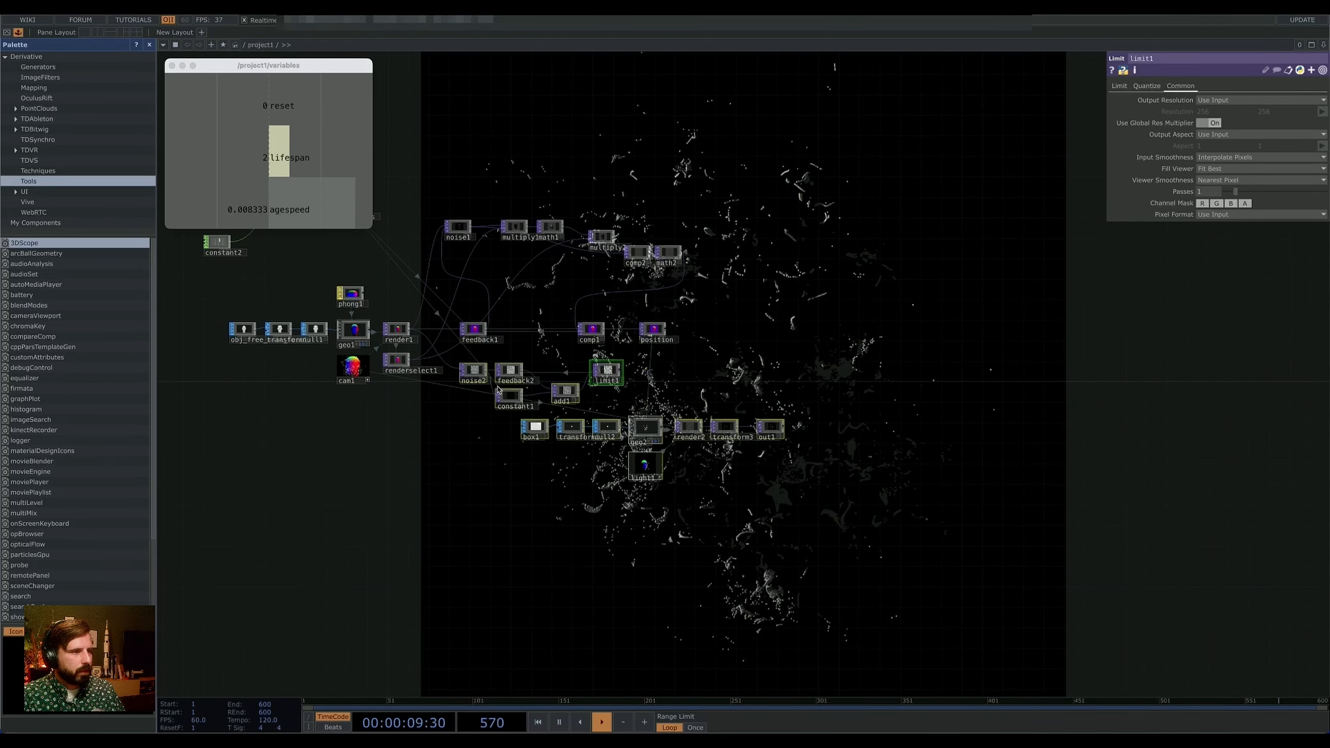
{"action": "left_click_drag", "start_coordinate": [510, 371], "coordinate": [504, 458]}
{"action": "scroll", "coordinate": [606, 403], "scroll_direction": "up", "scroll_amount": 10}
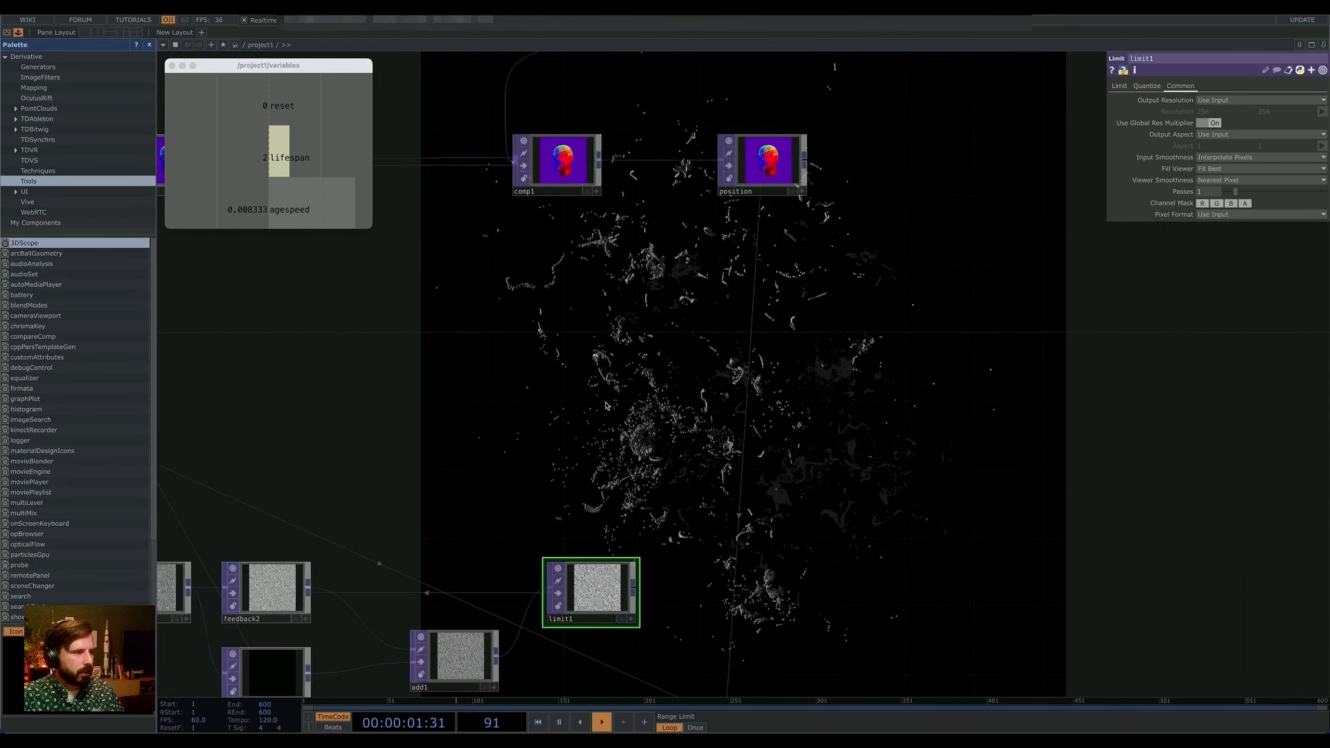
{"action": "scroll", "coordinate": [631, 443], "scroll_direction": "down", "scroll_amount": 5}
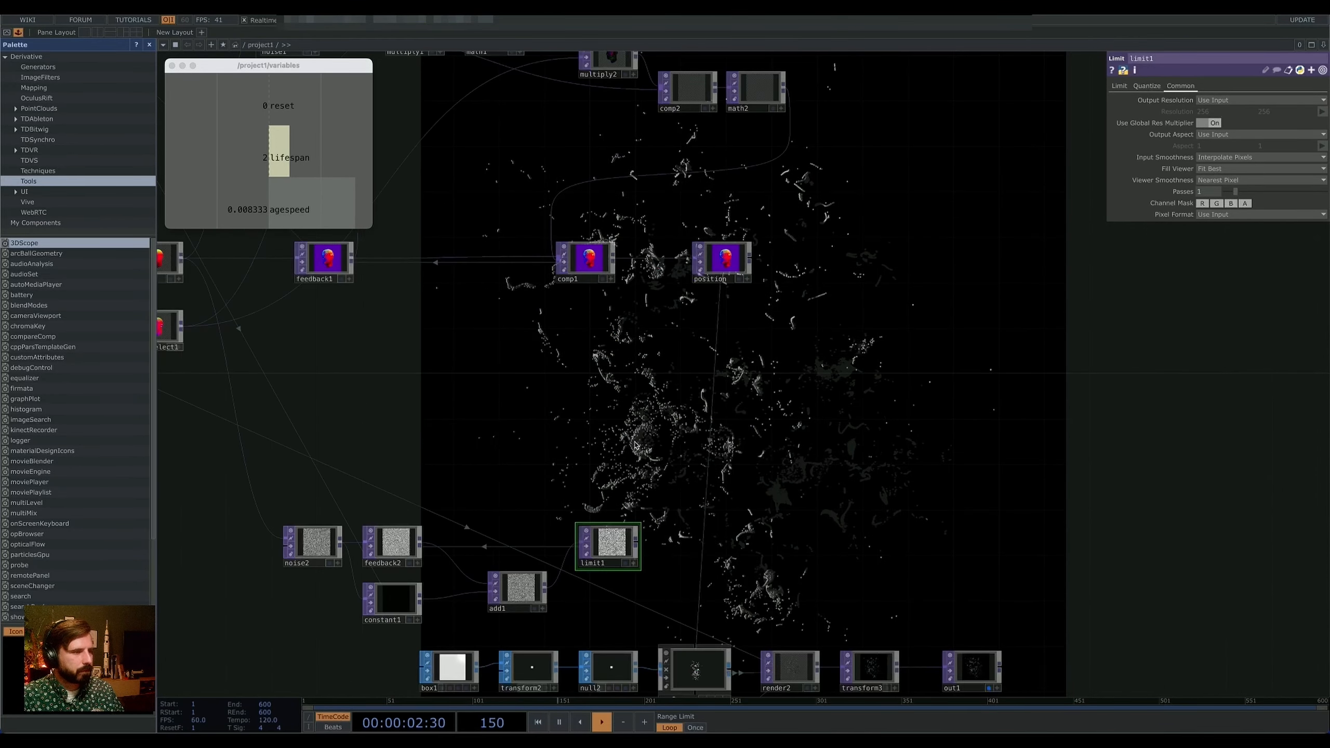
{"action": "right_click", "coordinate": [637, 544]}
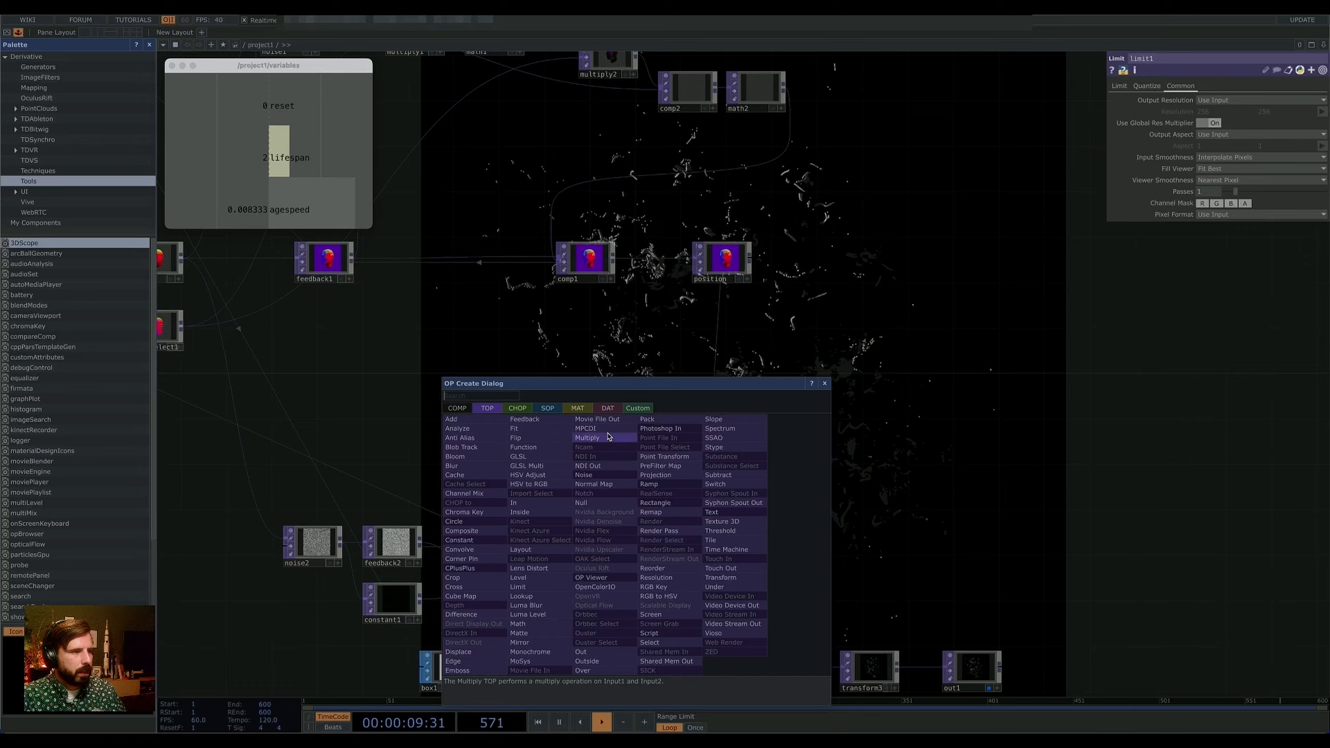
{"action": "type", "text": "mul"}
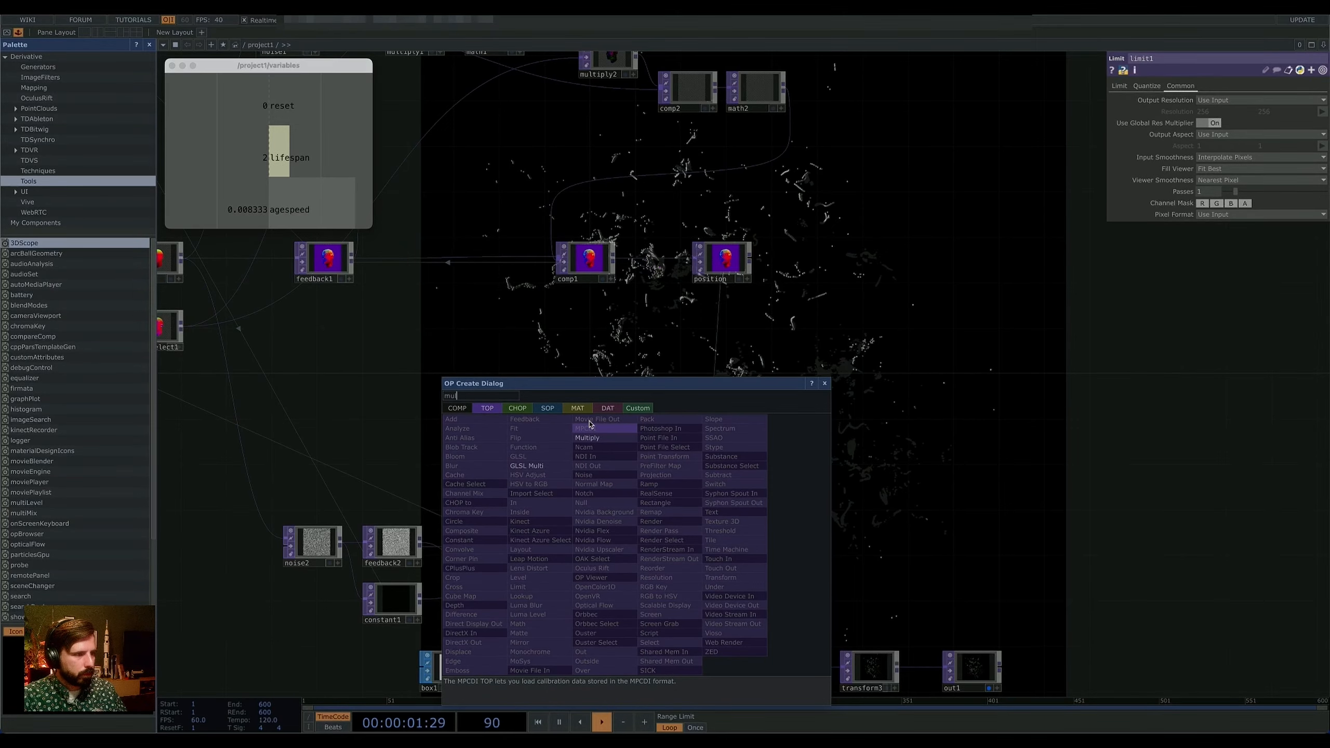
{"action": "left_click", "coordinate": [587, 438]}
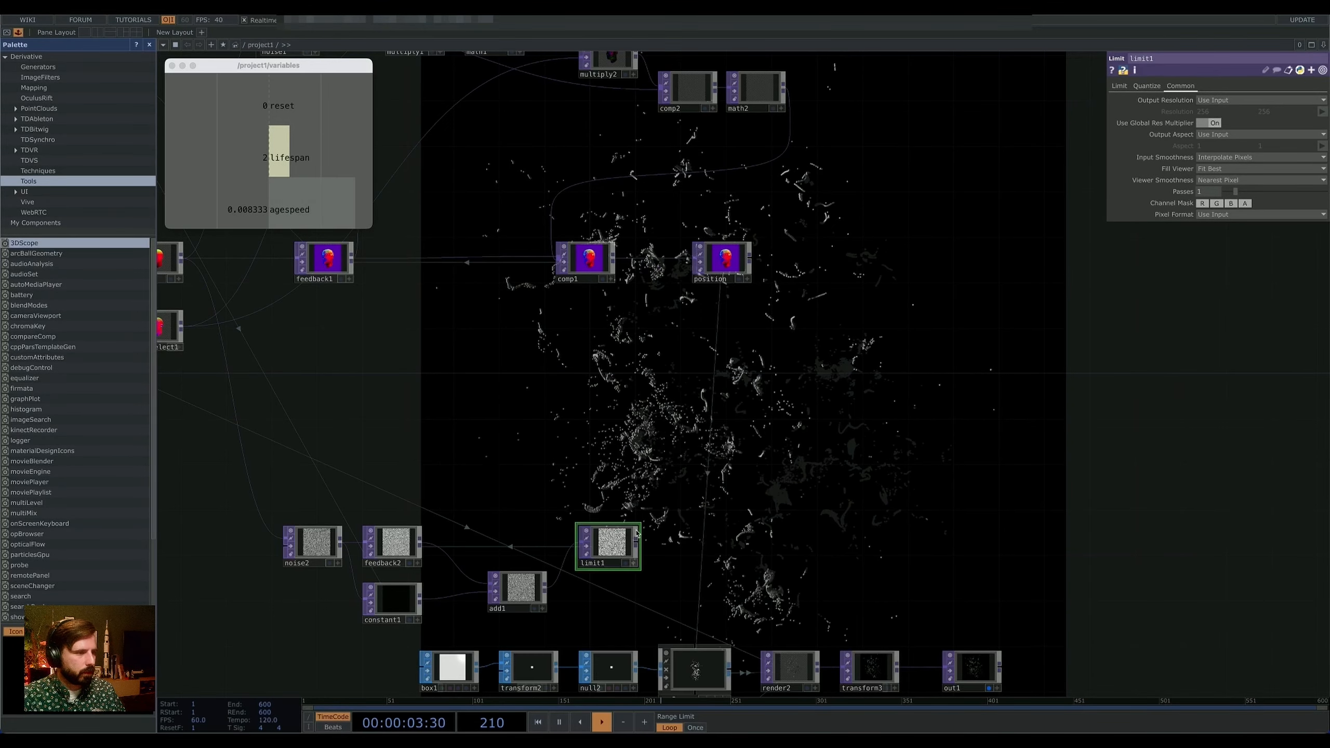
Step: Add a Threshold TOP fed by limit1, placed above and to the right of it
{"action": "right_click", "coordinate": [638, 544]}
{"action": "left_click", "coordinate": [744, 515]}
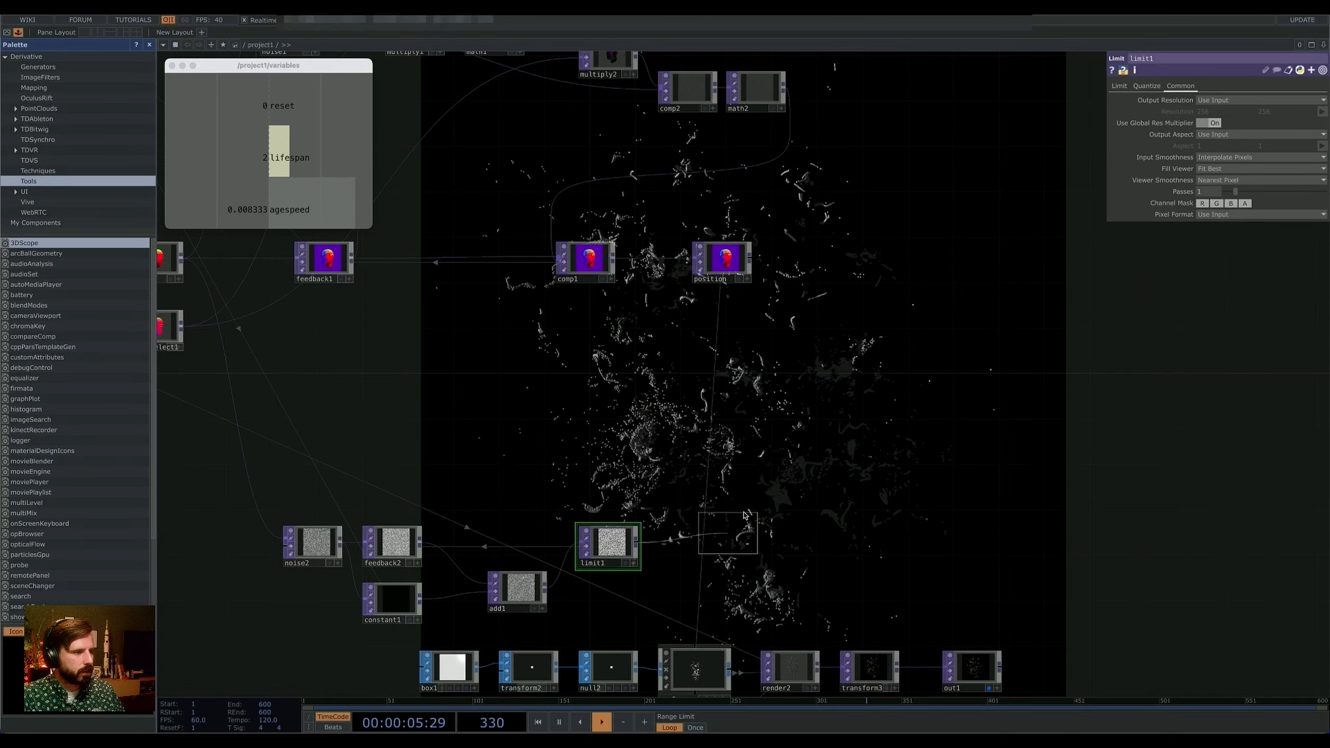
{"action": "left_click", "coordinate": [683, 437]}
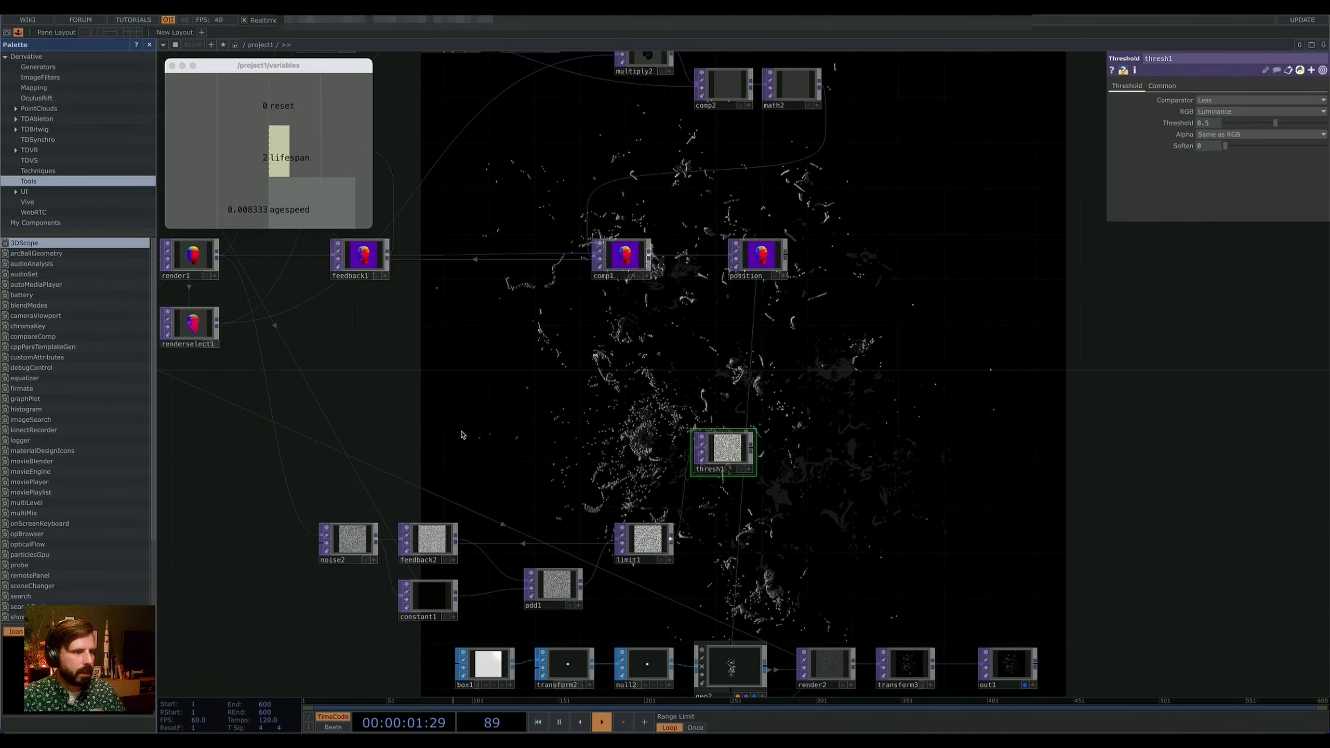
Step: Reference the agespeed channel in thresh1's Threshold value
{"action": "left_click_drag", "start_coordinate": [461, 431], "coordinate": [580, 447]}
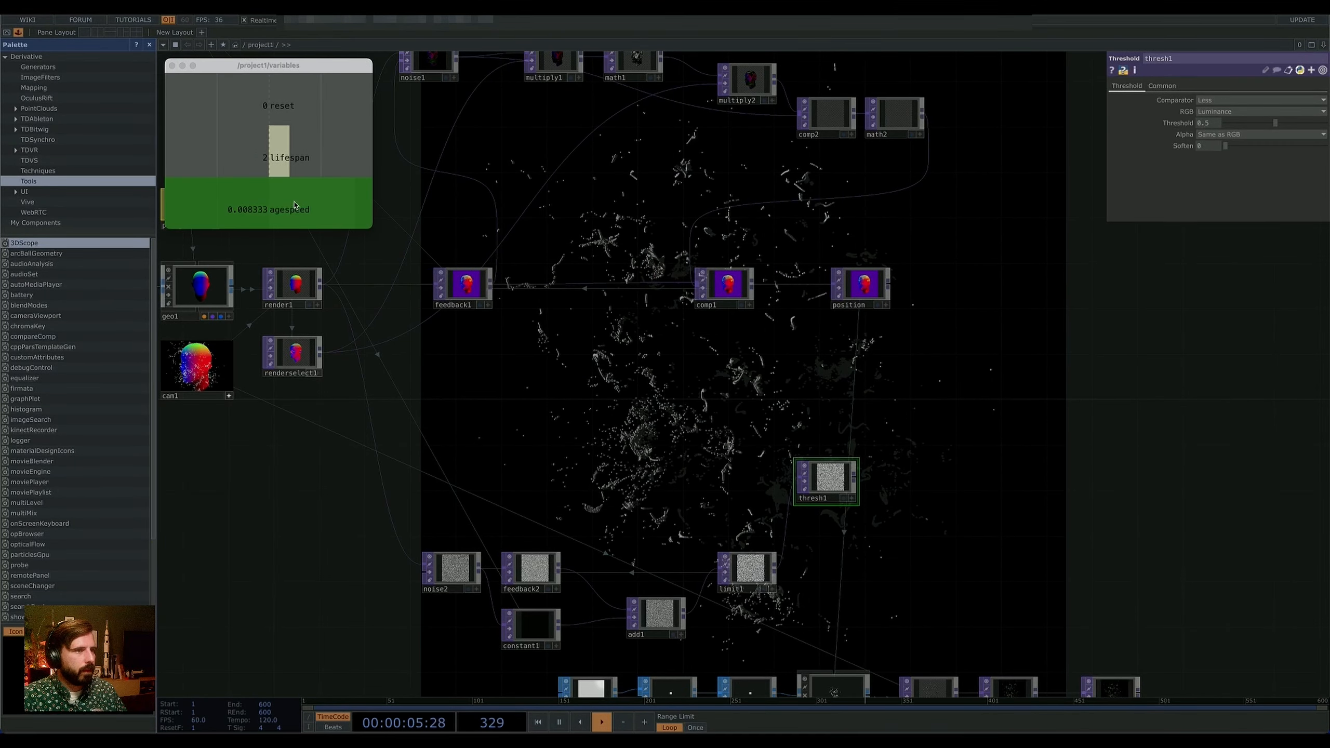
{"action": "mouse_move", "coordinate": [278, 205]}
{"action": "left_mouse_down"}
{"action": "mouse_move", "coordinate": [483, 232]}
{"action": "mouse_move", "coordinate": [293, 189]}
{"action": "mouse_move", "coordinate": [286, 206]}
{"action": "left_mouse_up"}
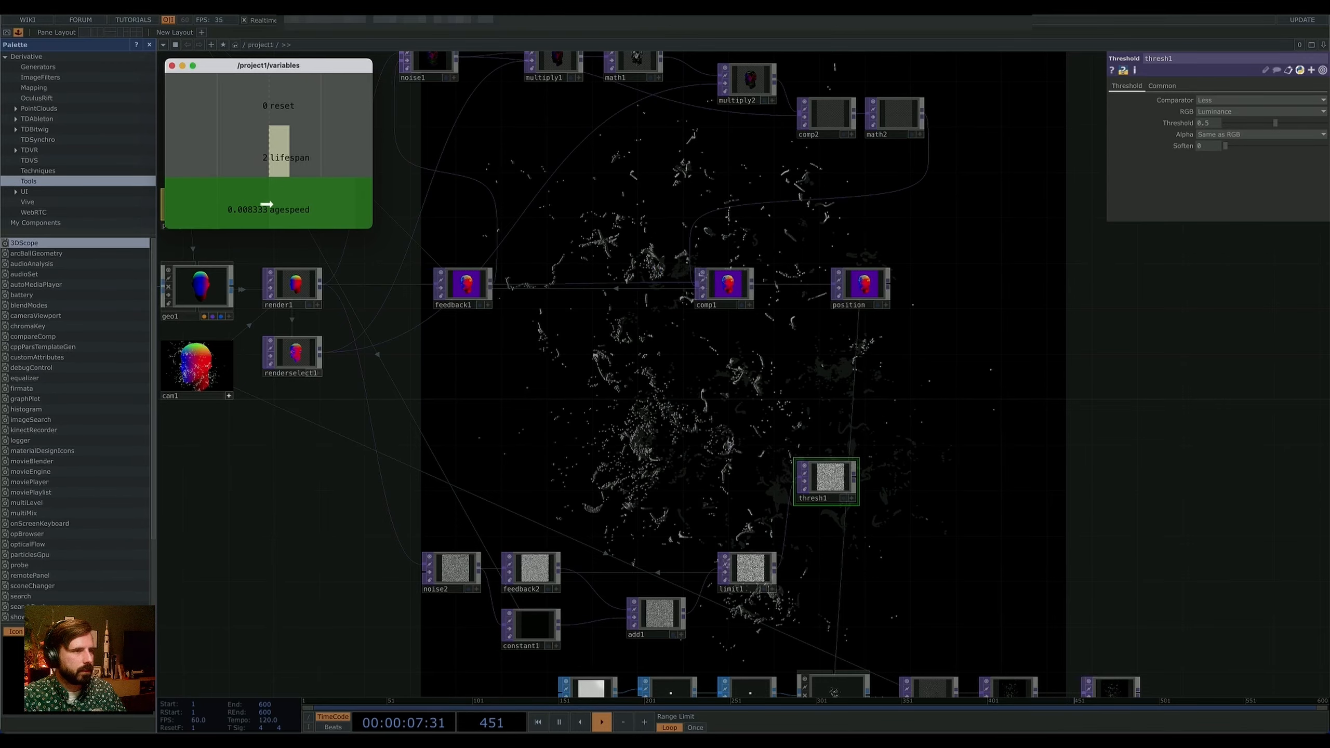
{"action": "left_click_drag", "start_coordinate": [1203, 128], "coordinate": [1209, 125]}
{"action": "left_click", "coordinate": [1211, 122]}
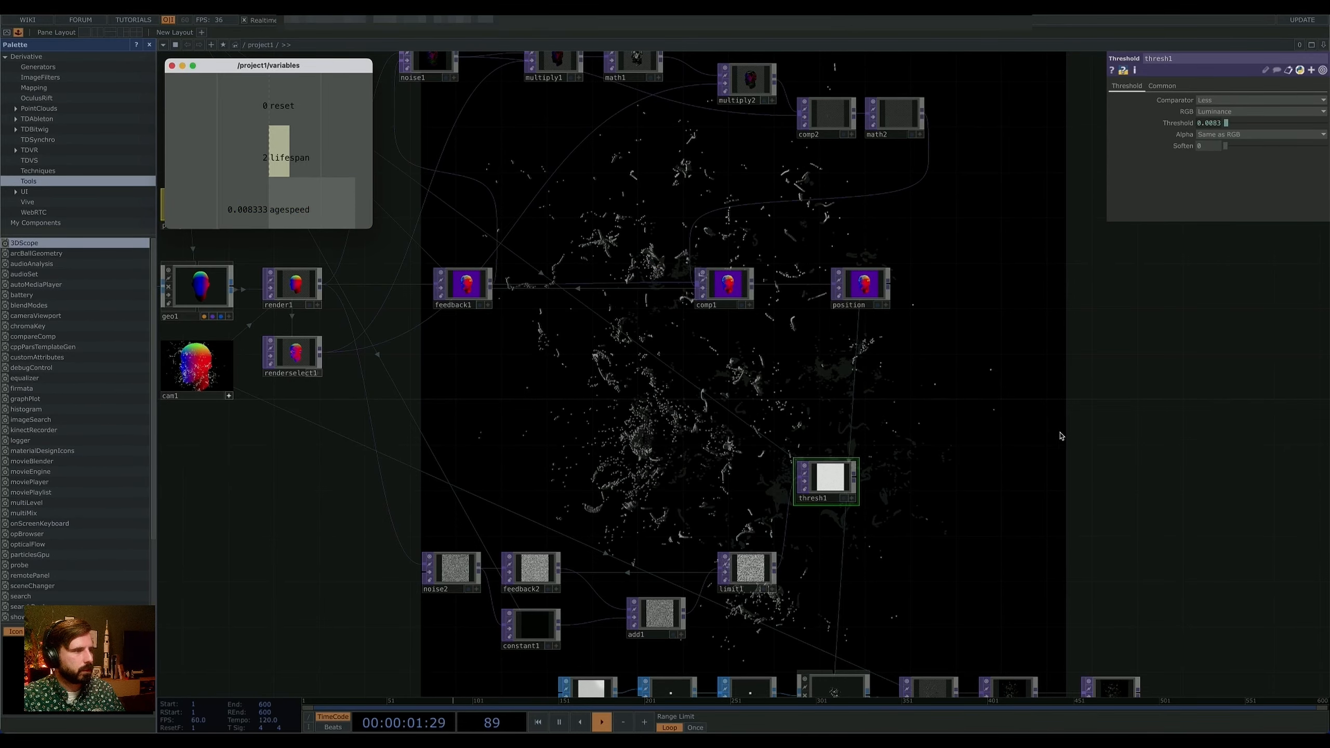
Step: Set thresh1's Comparator to Greater and inspect the flashing pixels in its output
{"action": "left_click_drag", "start_coordinate": [990, 478], "coordinate": [958, 473]}
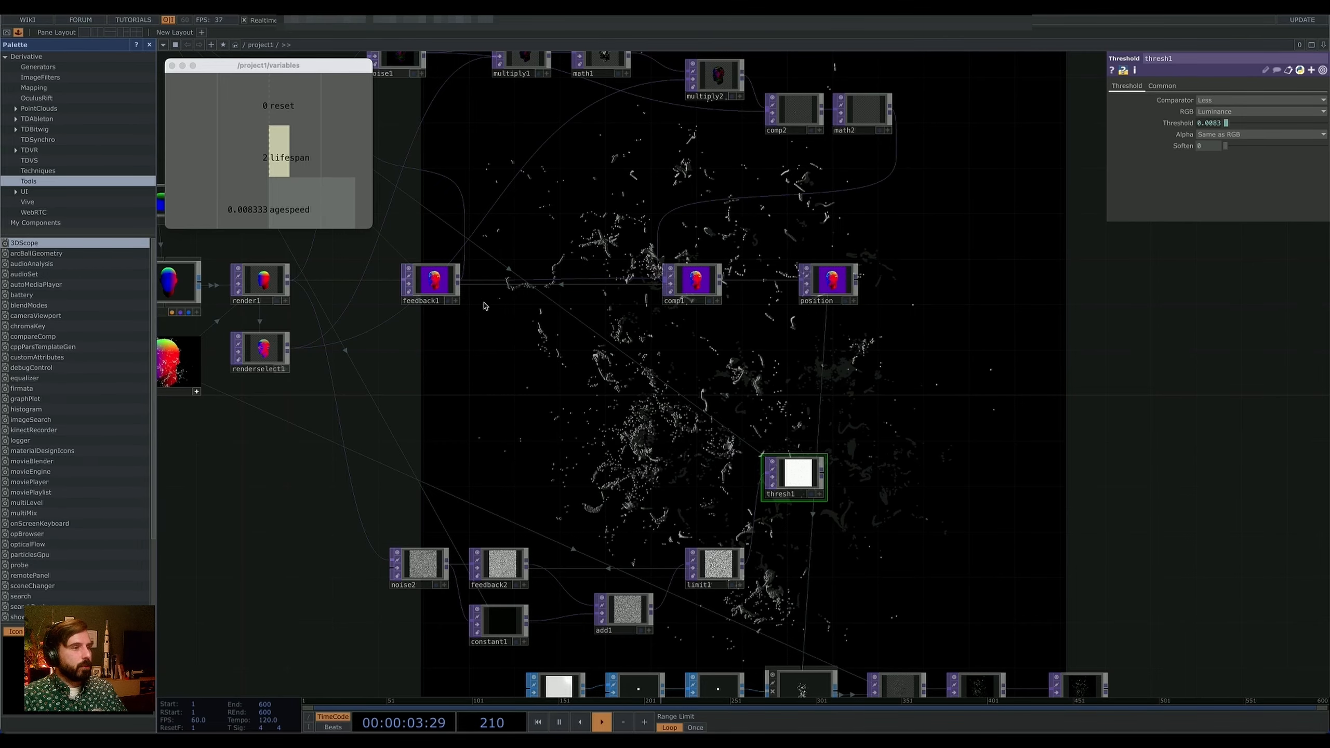
{"action": "left_click", "coordinate": [1221, 100]}
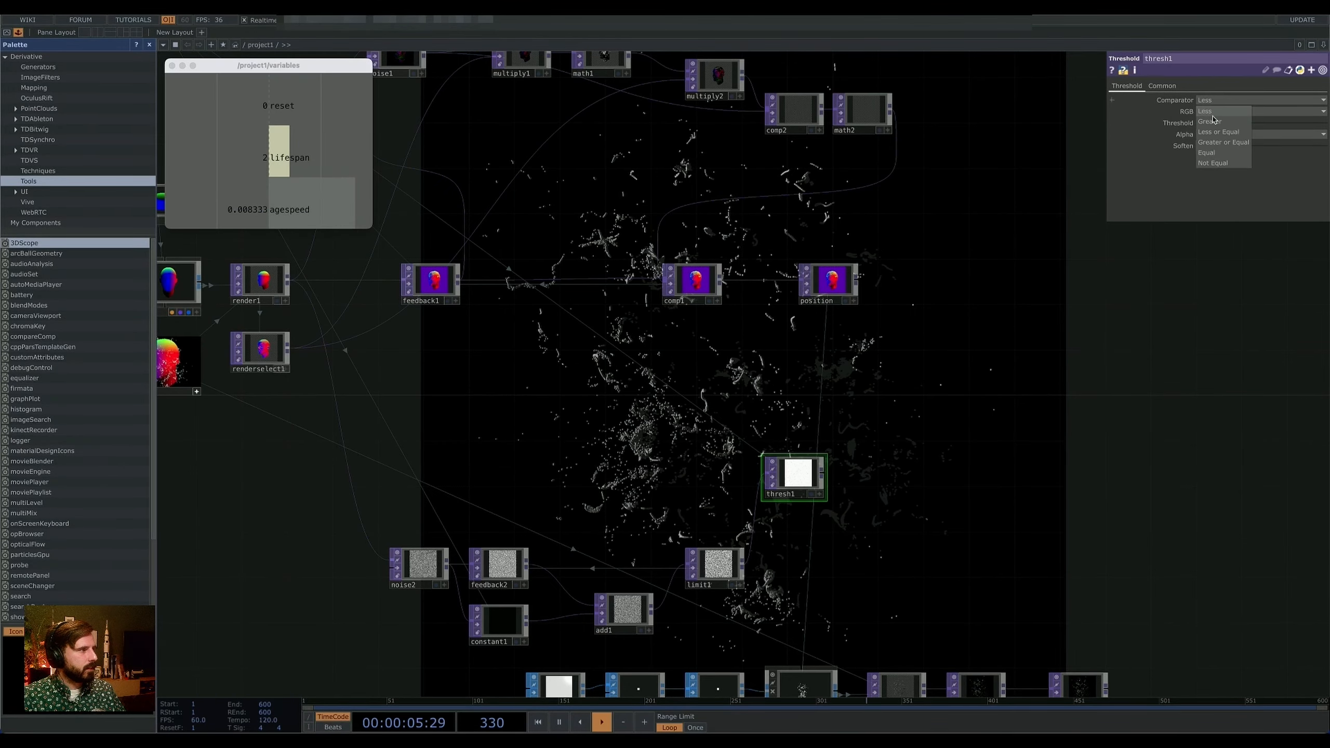
{"action": "left_click", "coordinate": [1210, 121]}
{"action": "scroll", "coordinate": [786, 479], "scroll_direction": "up", "scroll_amount": 5}
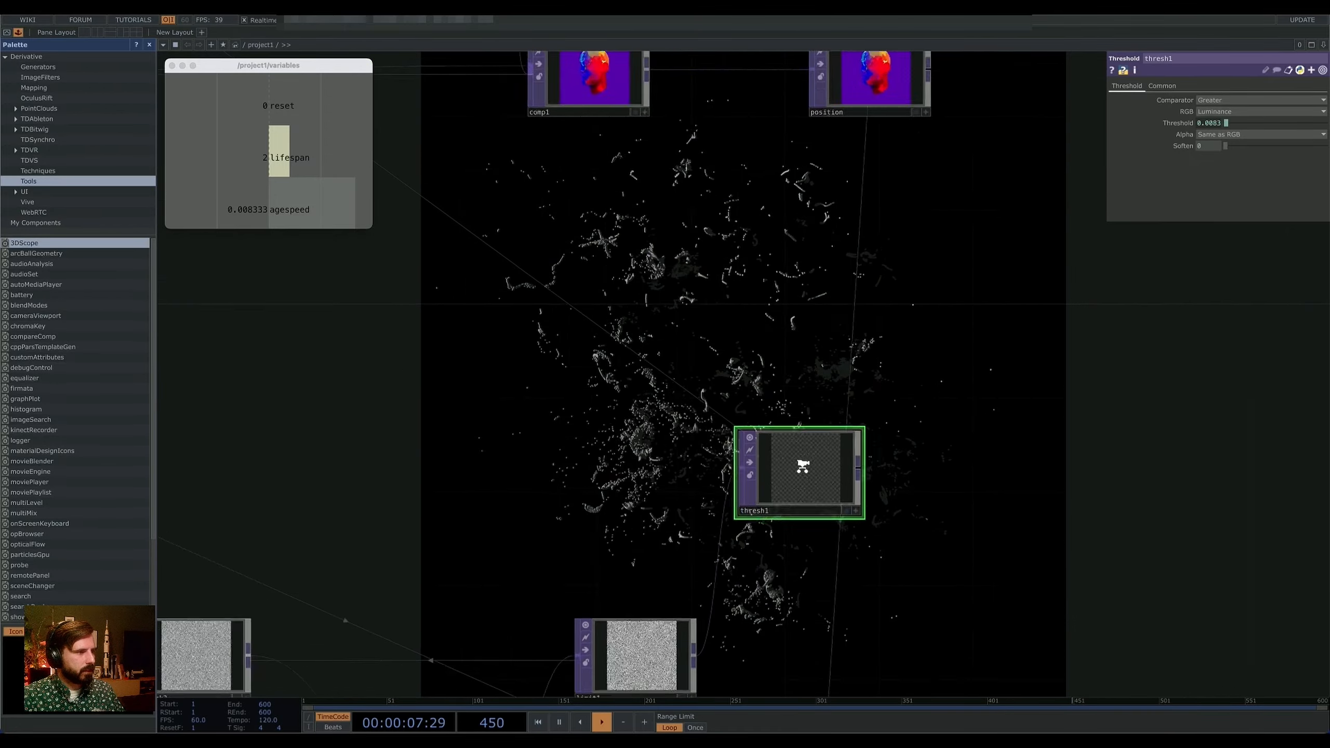
{"action": "scroll", "coordinate": [803, 466], "scroll_direction": "up", "scroll_amount": 5}
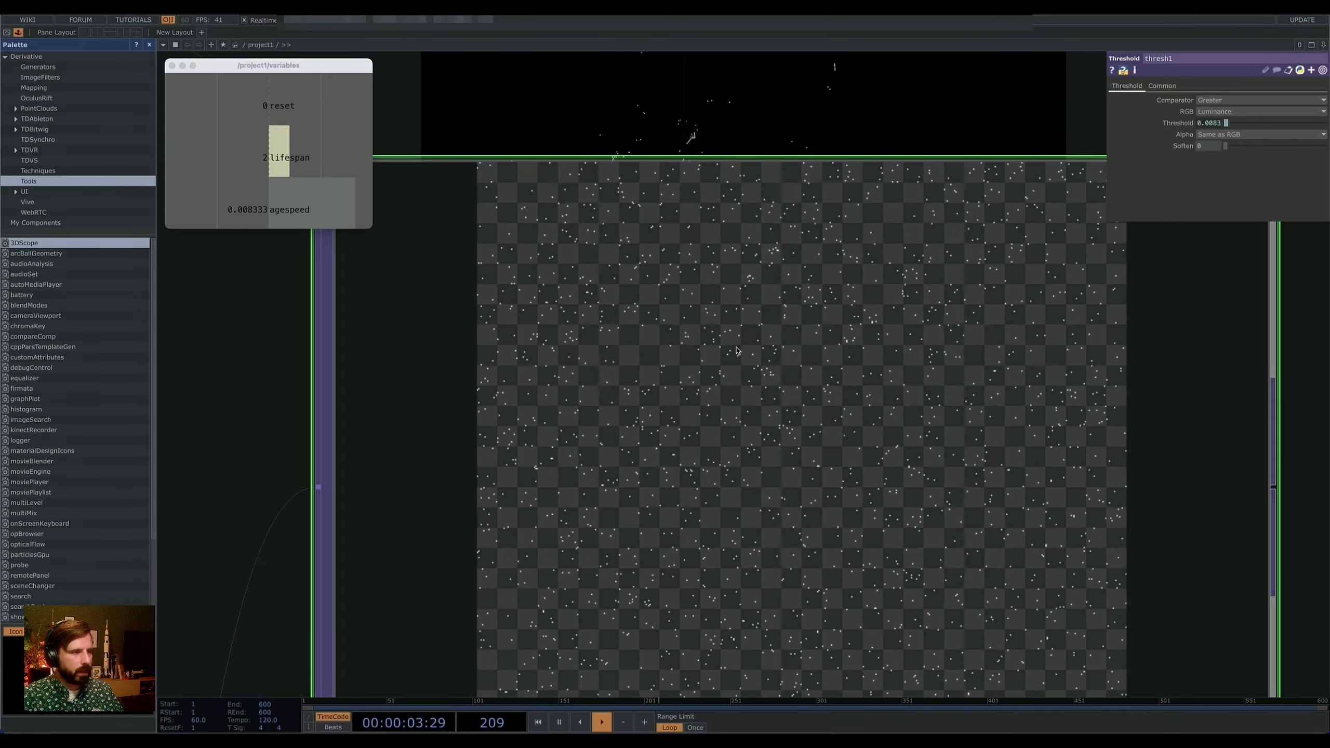
{"action": "scroll", "coordinate": [736, 350], "scroll_direction": "down", "scroll_amount": 3}
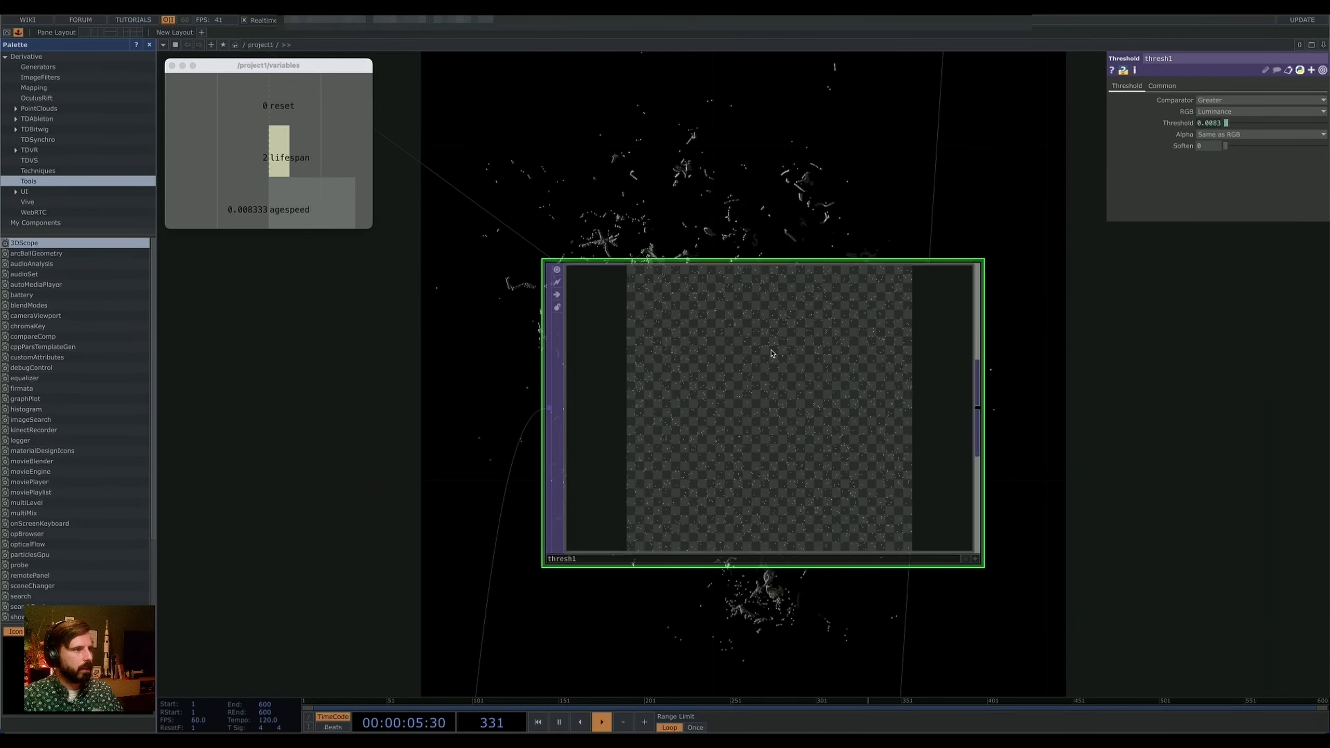
{"action": "scroll", "coordinate": [754, 361], "scroll_direction": "down", "scroll_amount": 5}
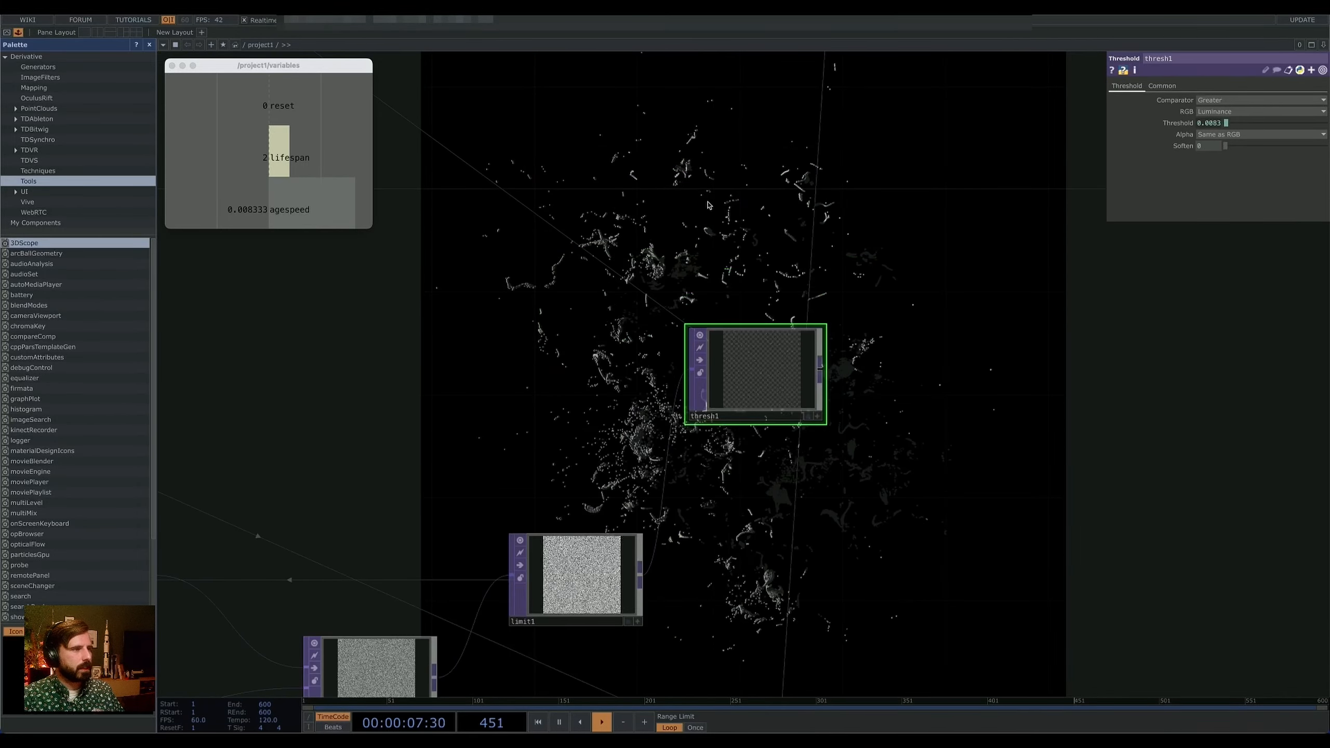
Step: Move thresh1 down beside limit1 and add a Multiply TOP fed by it below the row between feedback1 and comp1
{"action": "left_click_drag", "start_coordinate": [798, 350], "coordinate": [849, 421]}
{"action": "left_click_drag", "start_coordinate": [853, 520], "coordinate": [865, 621]}
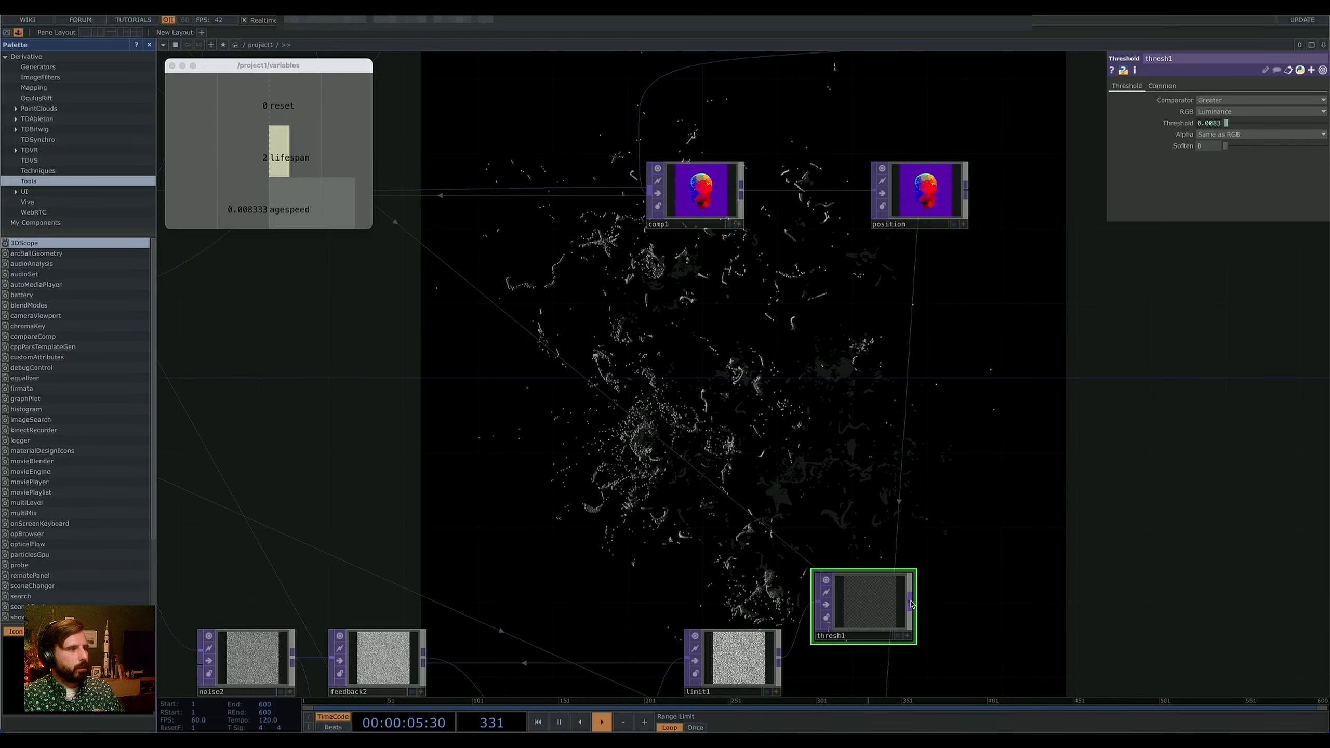
{"action": "right_click", "coordinate": [912, 604]}
{"action": "type", "text": "m"}
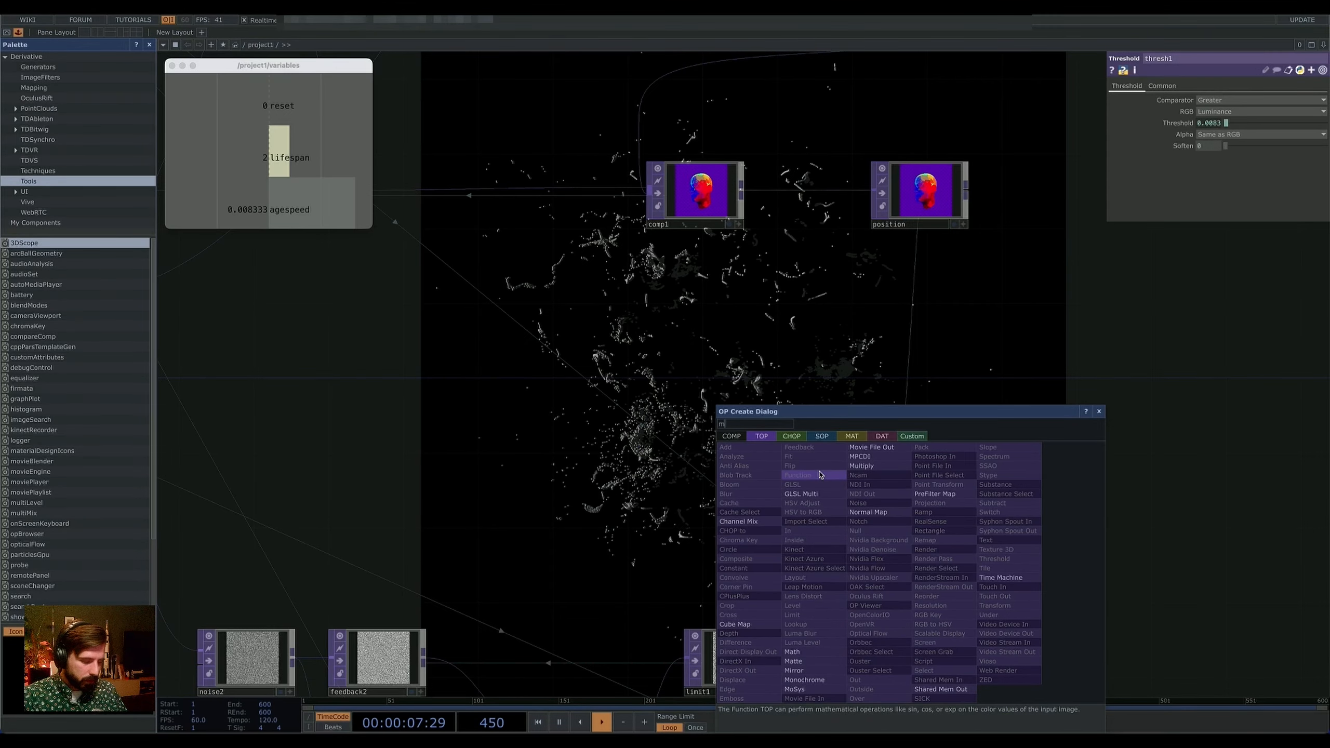
{"action": "type", "text": "ul"}
{"action": "left_click", "coordinate": [862, 466]}
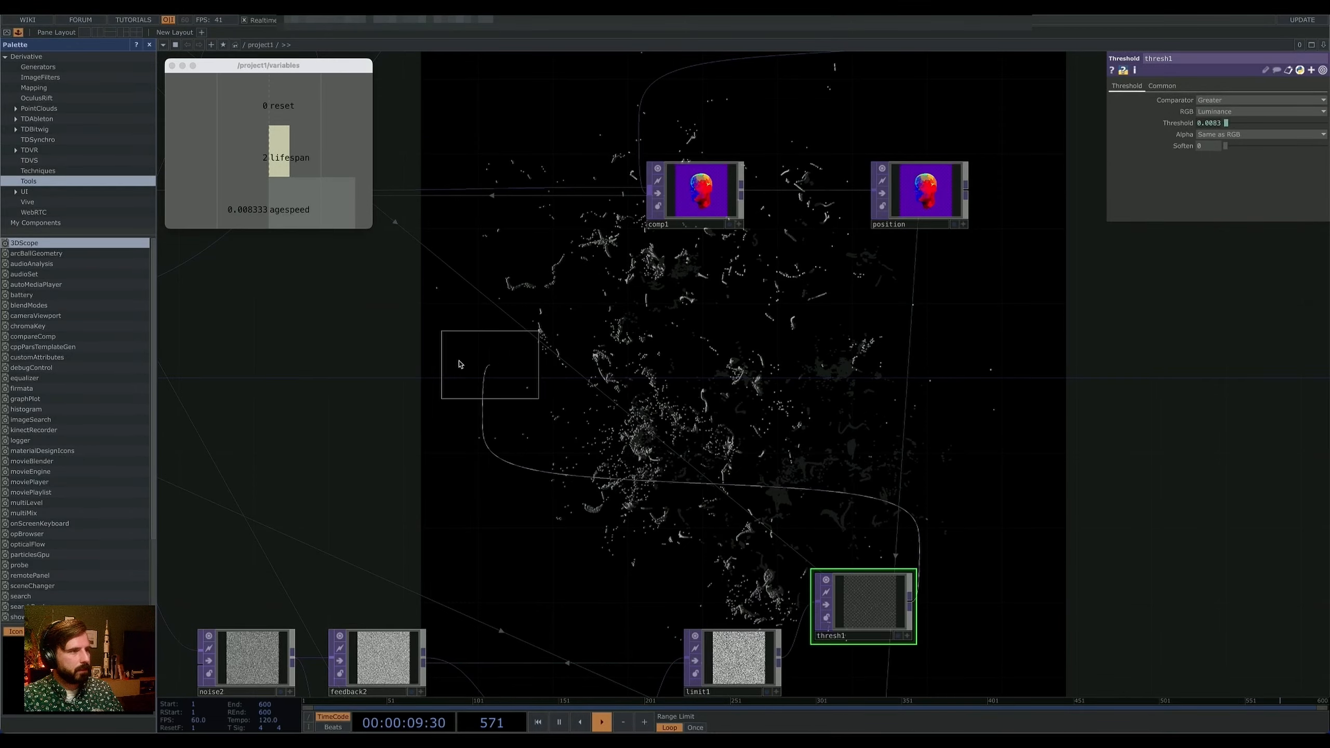
{"action": "left_click", "coordinate": [486, 327]}
Step: Wire render1 into the first input of multiply3 and thresh1 into its second, and inspect the masked pixels in its output
{"action": "left_click_drag", "start_coordinate": [856, 324], "coordinate": [1287, 338]}
{"action": "left_click", "coordinate": [461, 205]}
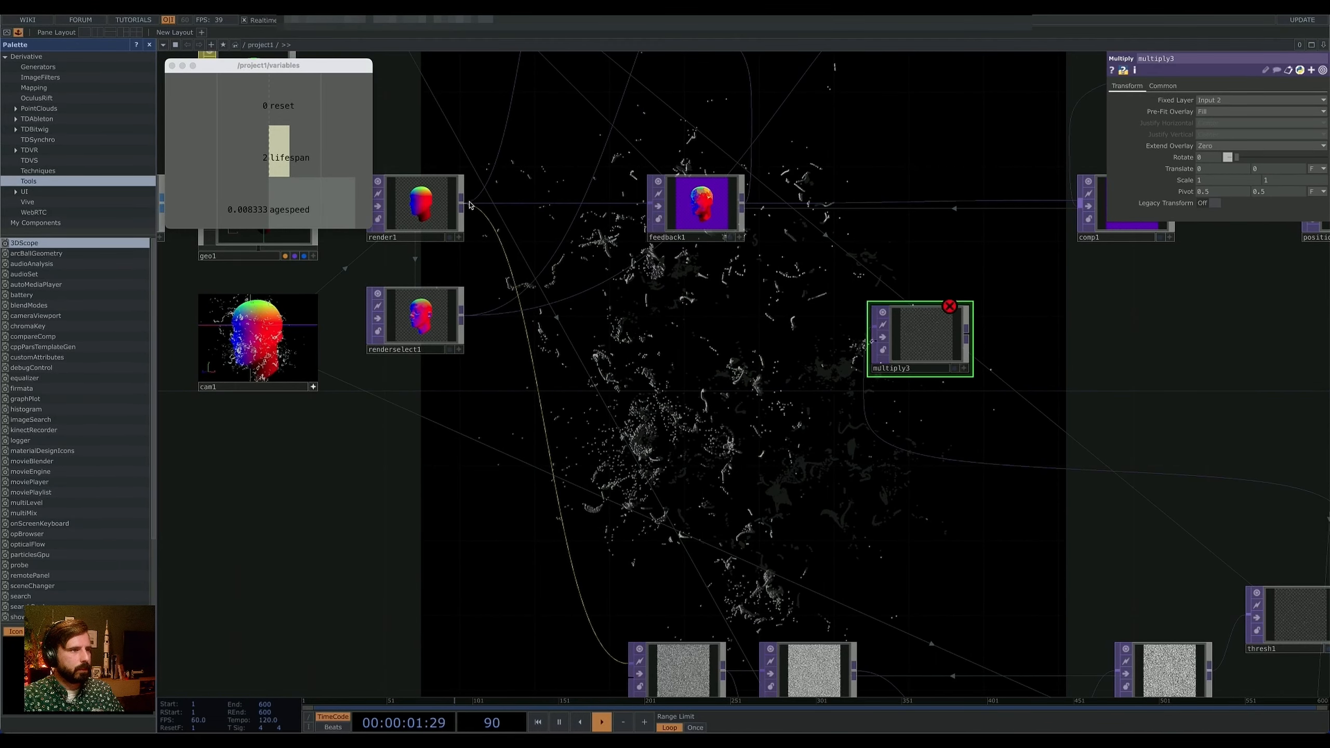
{"action": "left_click", "coordinate": [936, 354]}
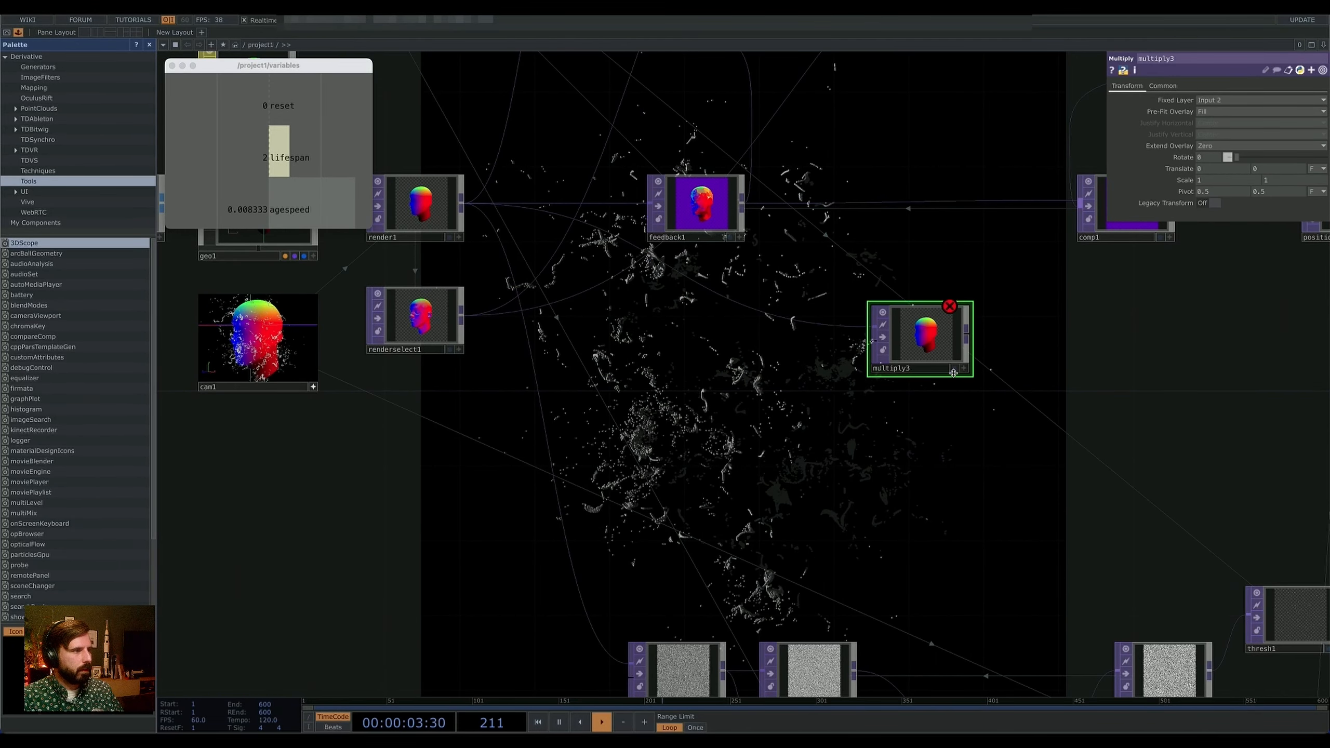
{"action": "left_click_drag", "start_coordinate": [936, 354], "coordinate": [899, 373]}
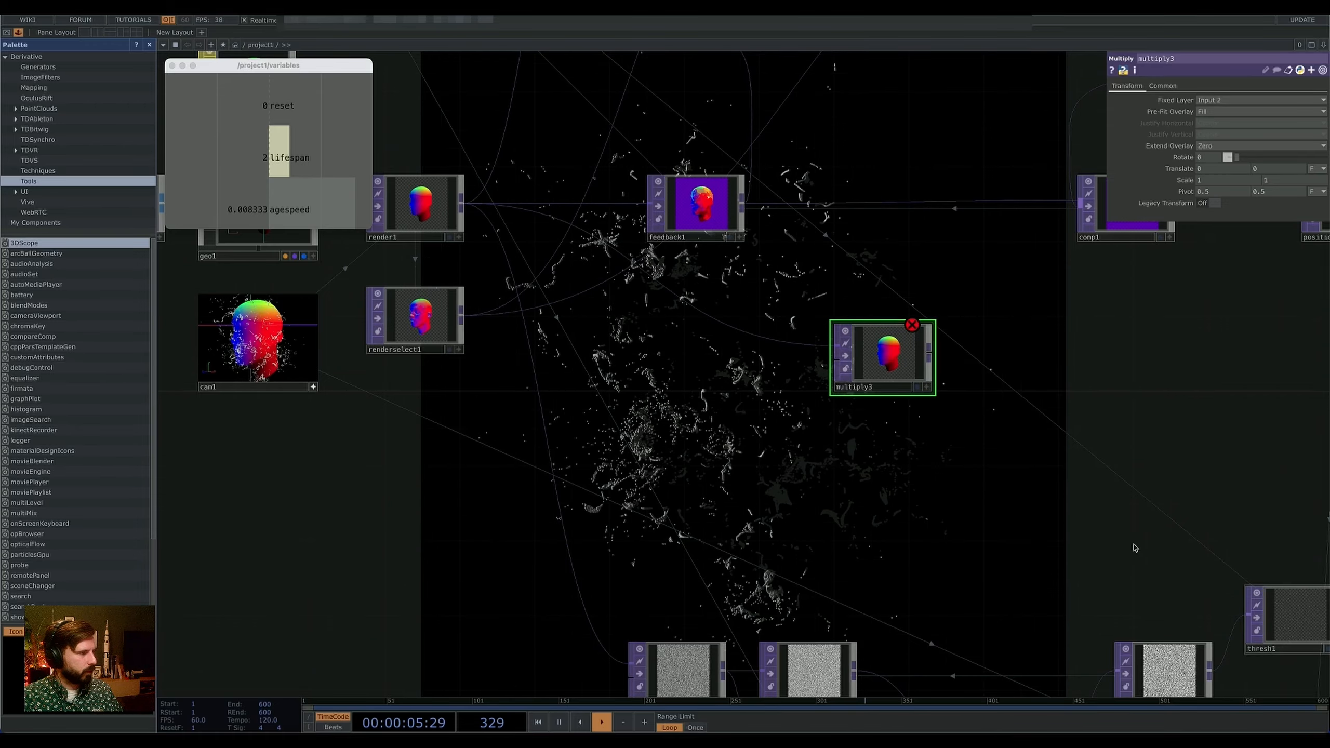
{"action": "left_click_drag", "start_coordinate": [1282, 574], "coordinate": [1194, 580]}
{"action": "left_click", "coordinate": [1257, 621]}
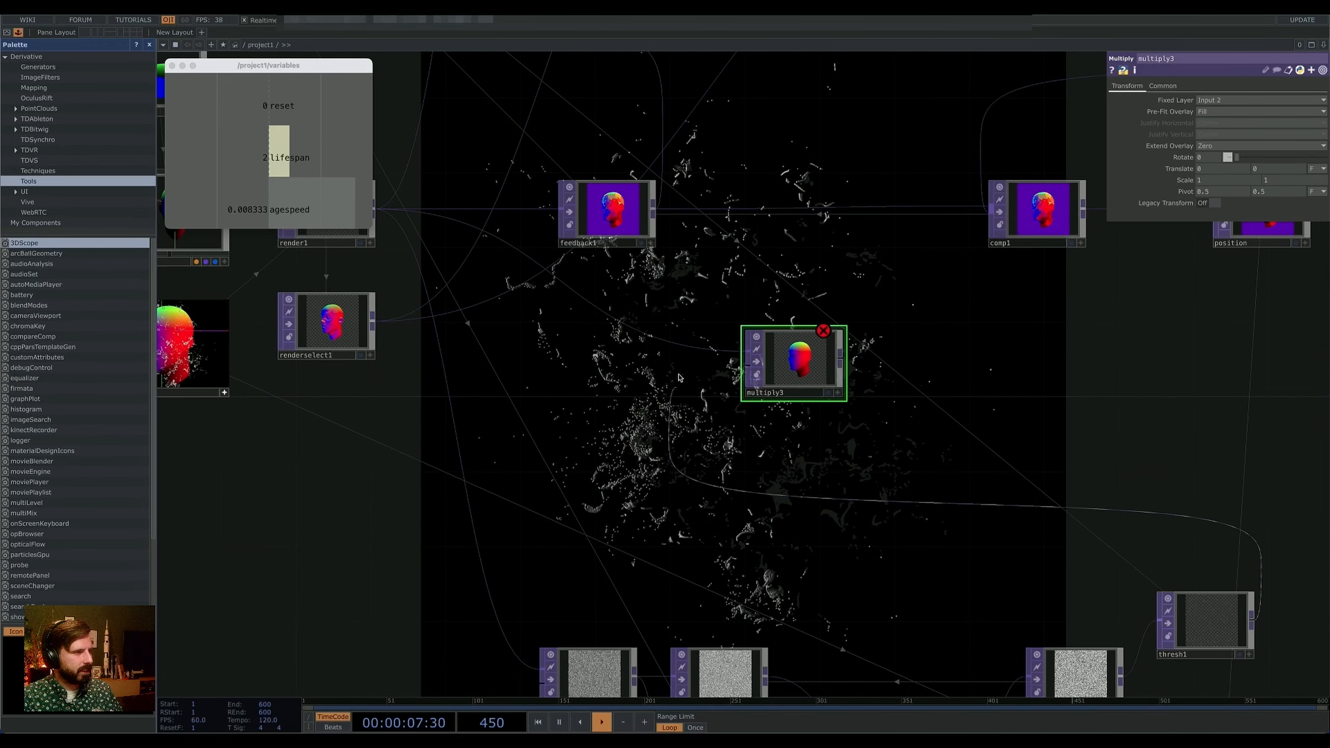
{"action": "left_click", "coordinate": [749, 370]}
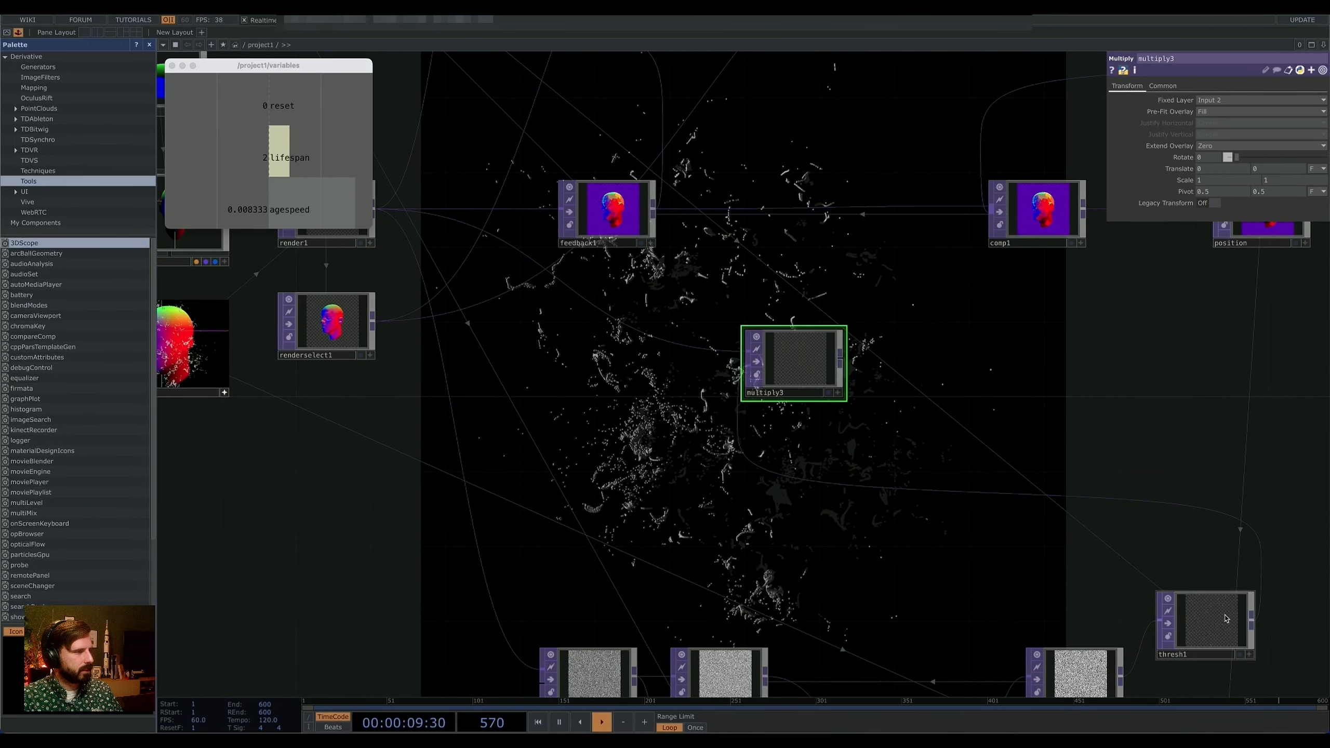
{"action": "scroll", "coordinate": [804, 349], "scroll_direction": "up", "scroll_amount": 5}
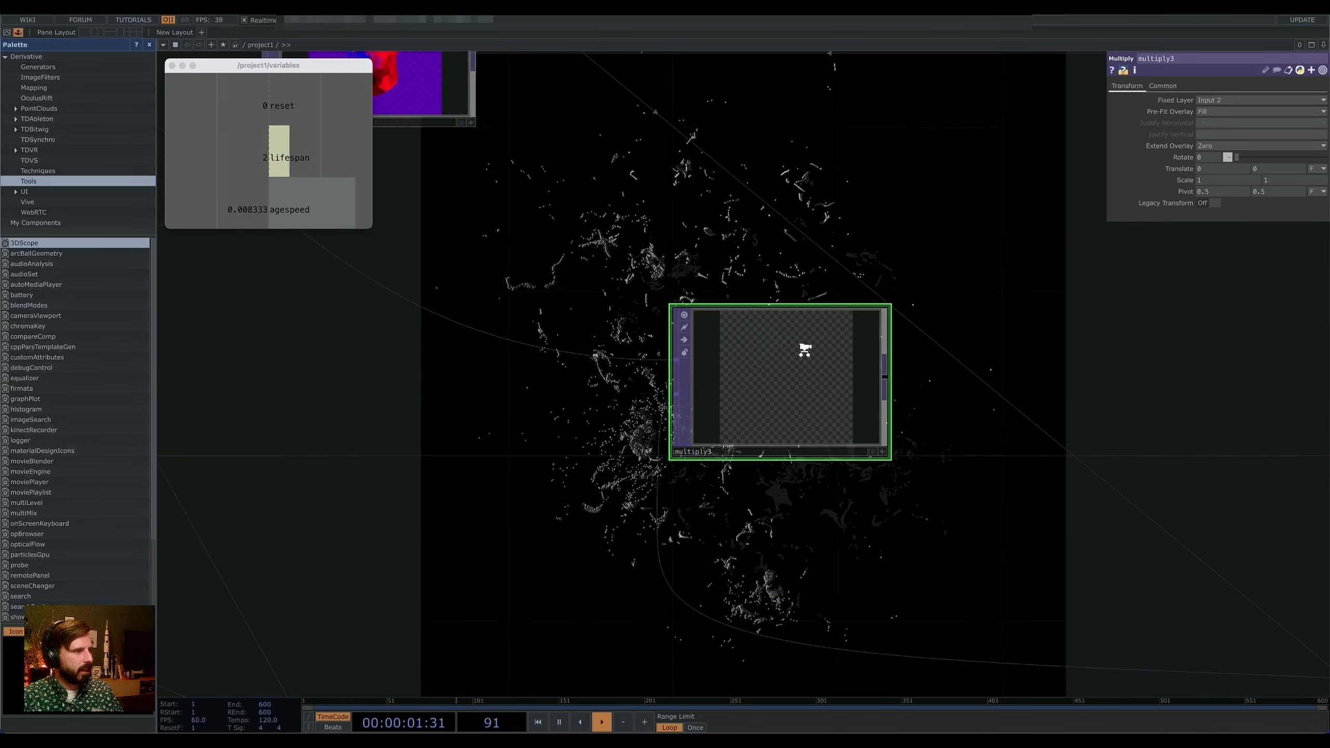
{"action": "scroll", "coordinate": [792, 403], "scroll_direction": "up", "scroll_amount": 8}
{"action": "scroll", "coordinate": [749, 348], "scroll_direction": "down", "scroll_amount": 4}
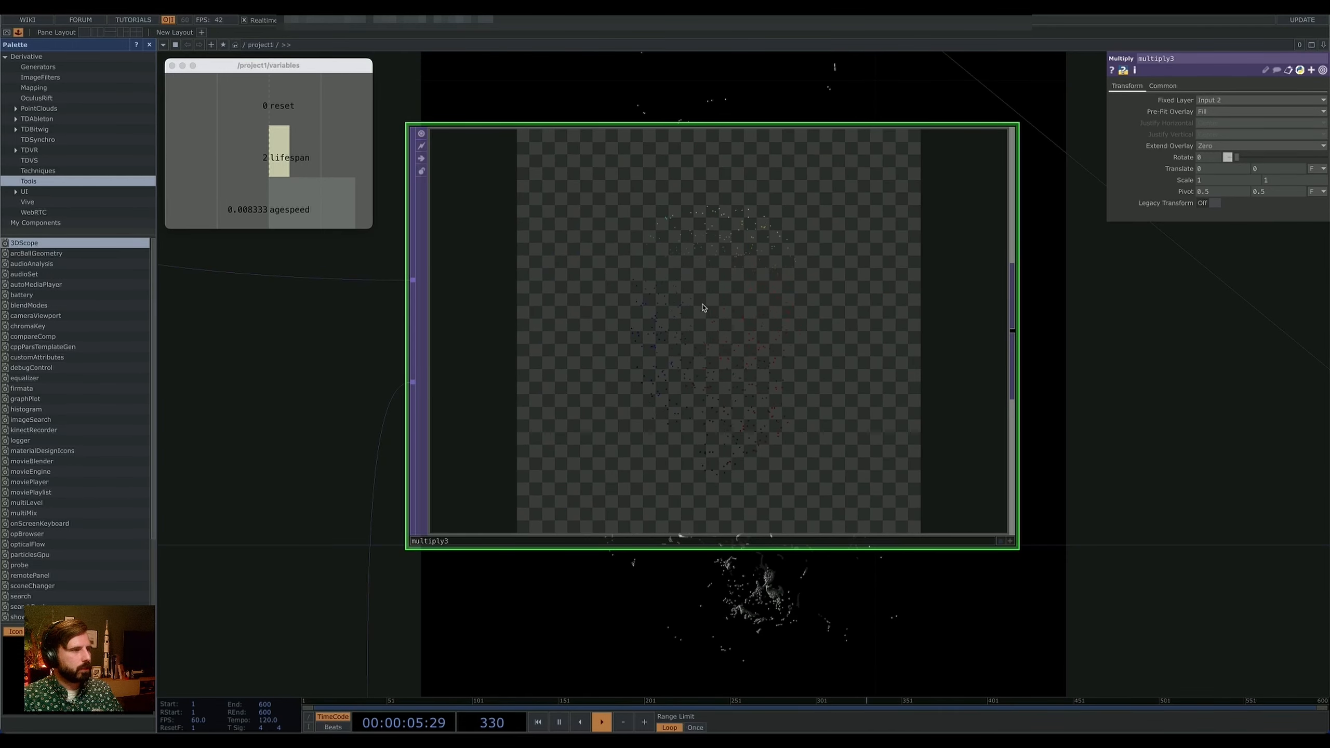
Step: Insert an Over TOP into the connection between feedback1 and comp1
{"action": "scroll", "coordinate": [704, 308], "scroll_direction": "down", "scroll_amount": 5}
{"action": "left_click_drag", "start_coordinate": [939, 237], "coordinate": [799, 428]}
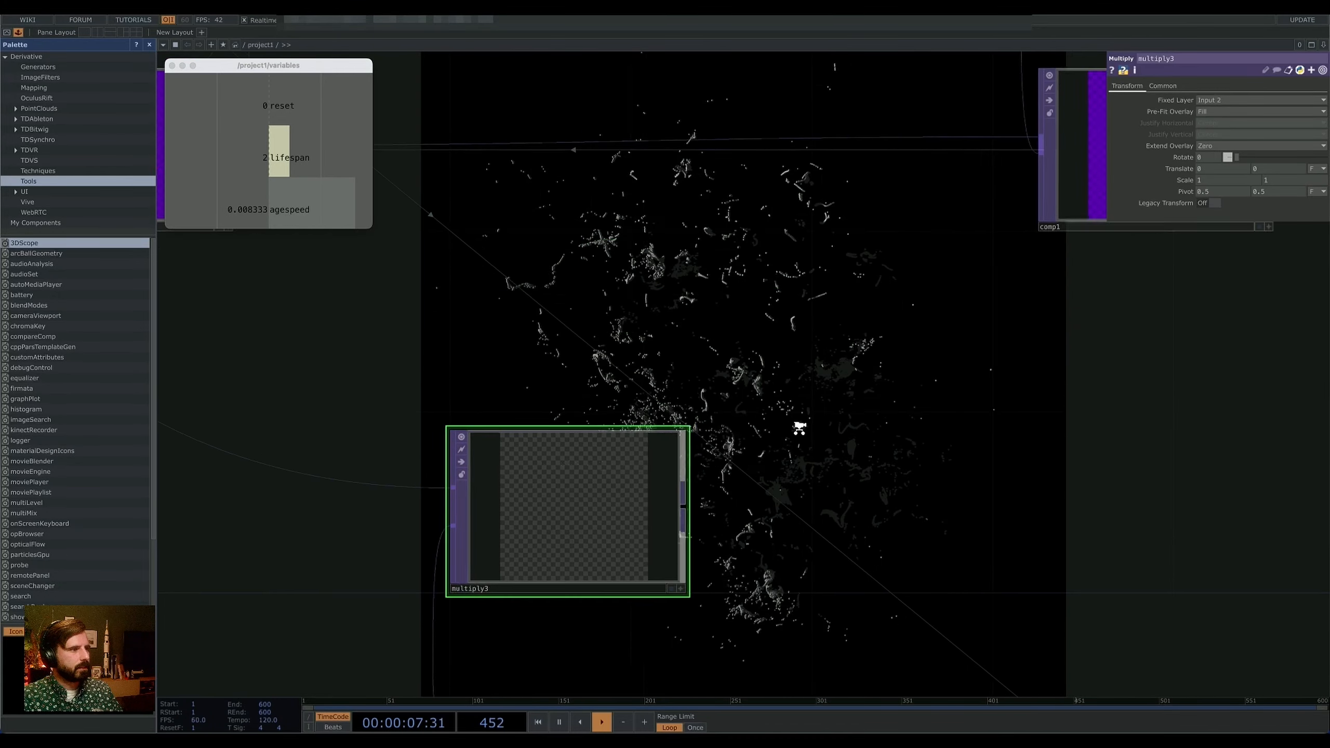
{"action": "scroll", "coordinate": [800, 428], "scroll_direction": "down", "scroll_amount": 2}
{"action": "left_click_drag", "start_coordinate": [827, 236], "coordinate": [841, 389]}
{"action": "right_click", "coordinate": [851, 368]}
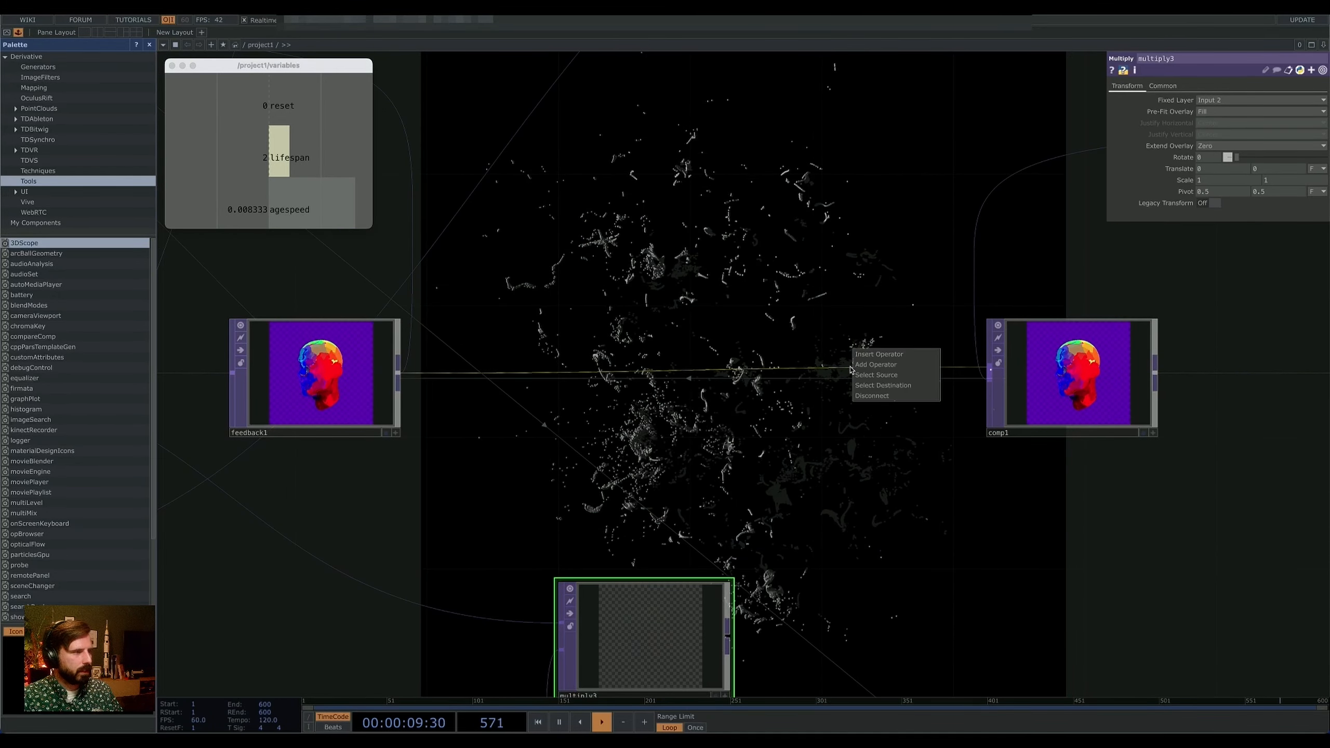
{"action": "left_click", "coordinate": [878, 354]}
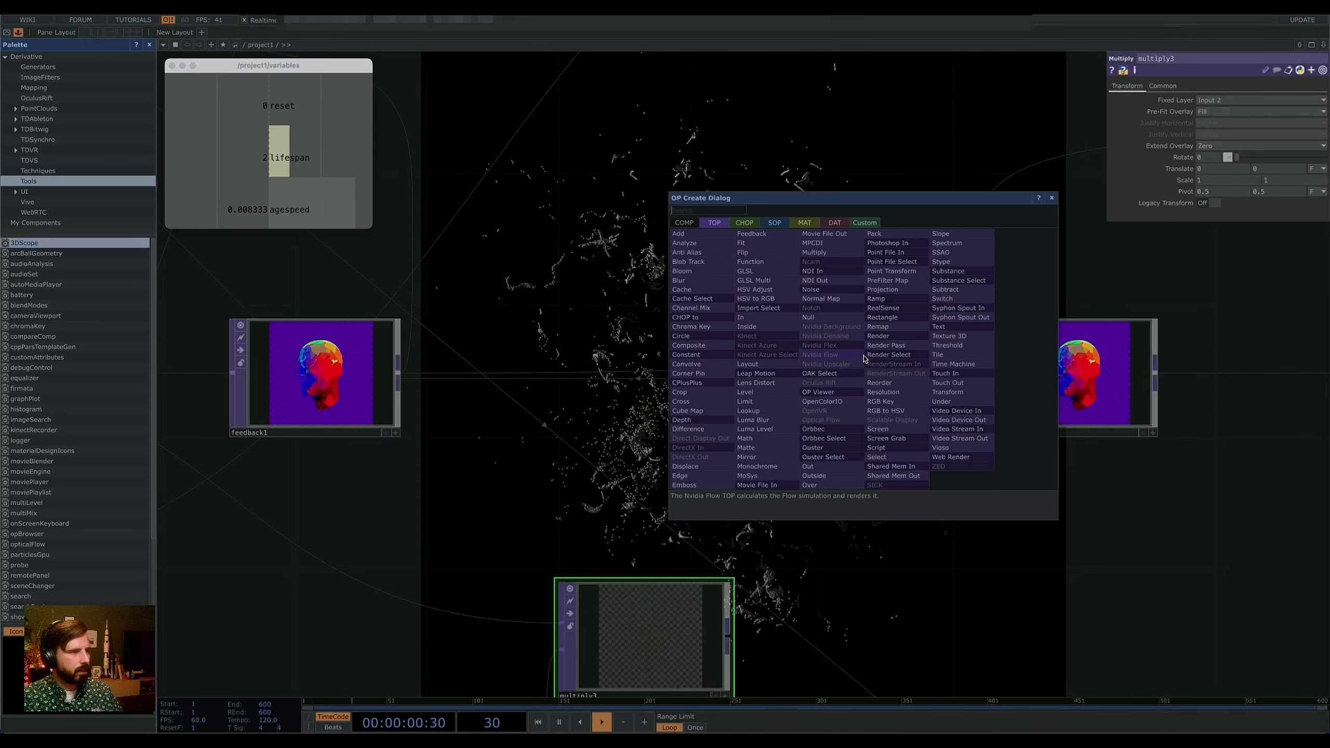
{"action": "left_click", "coordinate": [815, 485]}
{"action": "left_click", "coordinate": [874, 376]}
Step: Feed multiply3 into over1's first input and feedback1 into its second input
{"action": "left_click_drag", "start_coordinate": [826, 613], "coordinate": [796, 515]}
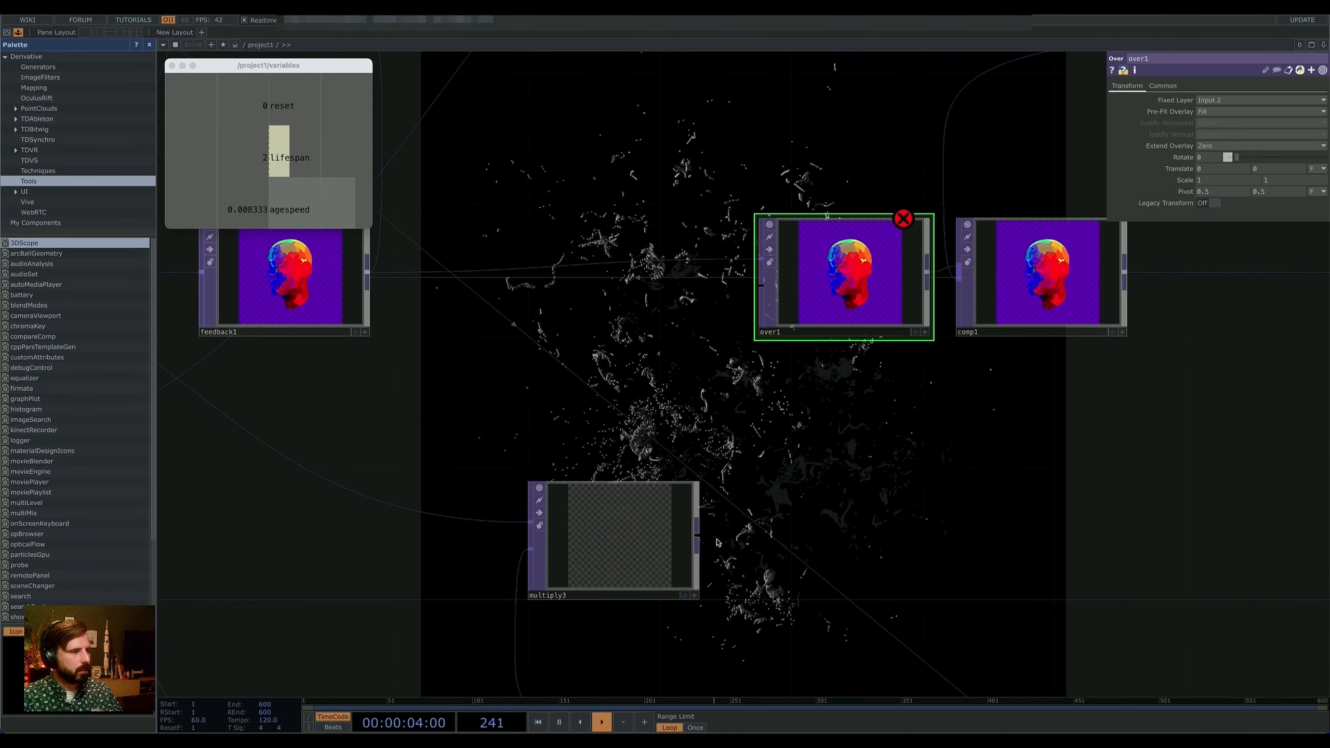
{"action": "left_click", "coordinate": [762, 262]}
{"action": "left_click", "coordinate": [368, 277]}
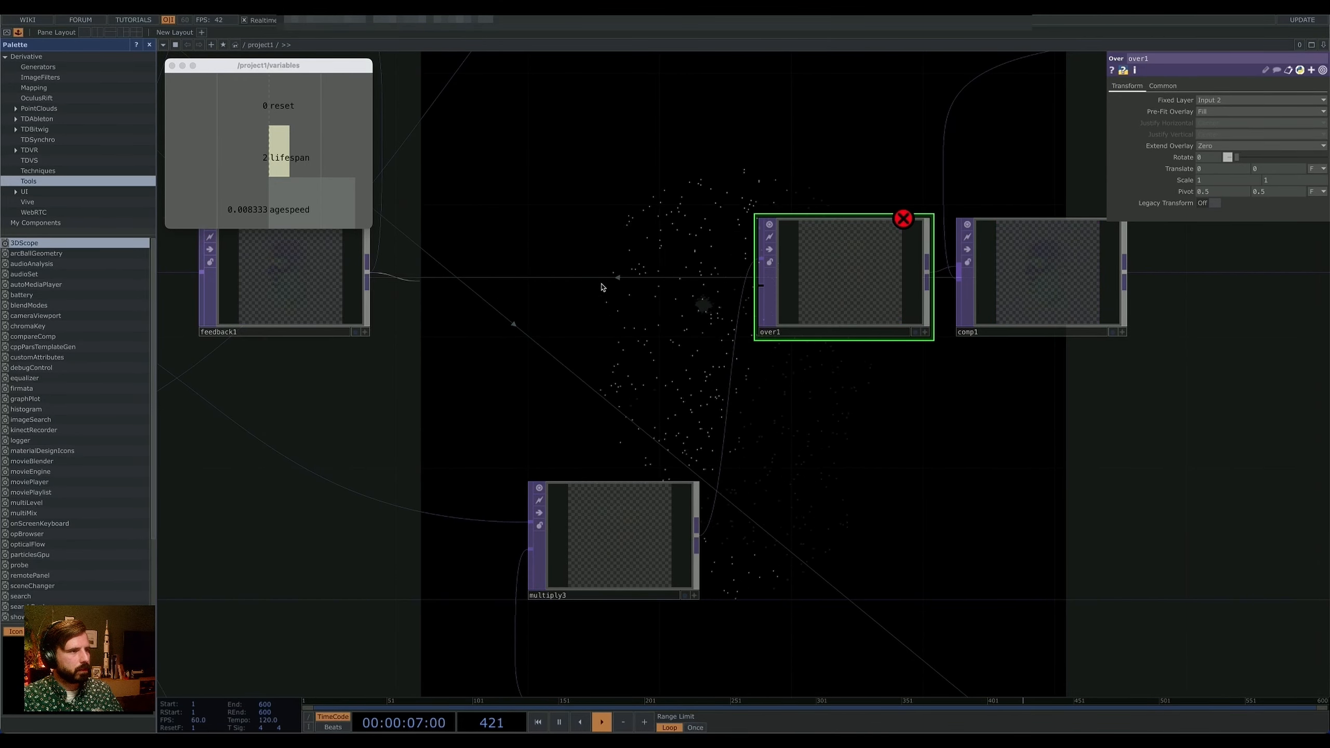
{"action": "left_click", "coordinate": [762, 287]}
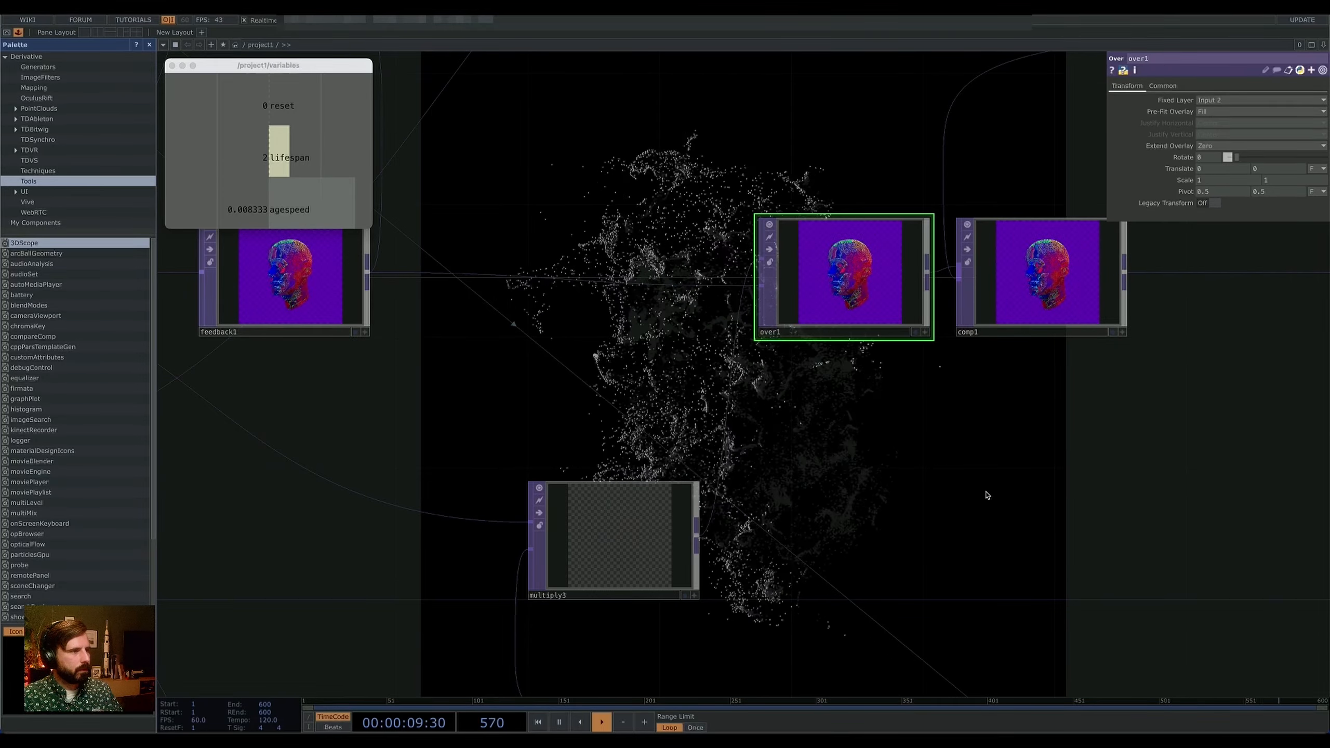
Step: Set light1's Shadow Casters to geo2 so only the instanced particles cast shadows
{"action": "left_click_drag", "start_coordinate": [876, 475], "coordinate": [809, 576]}
{"action": "scroll", "coordinate": [835, 427], "scroll_direction": "down", "scroll_amount": 3}
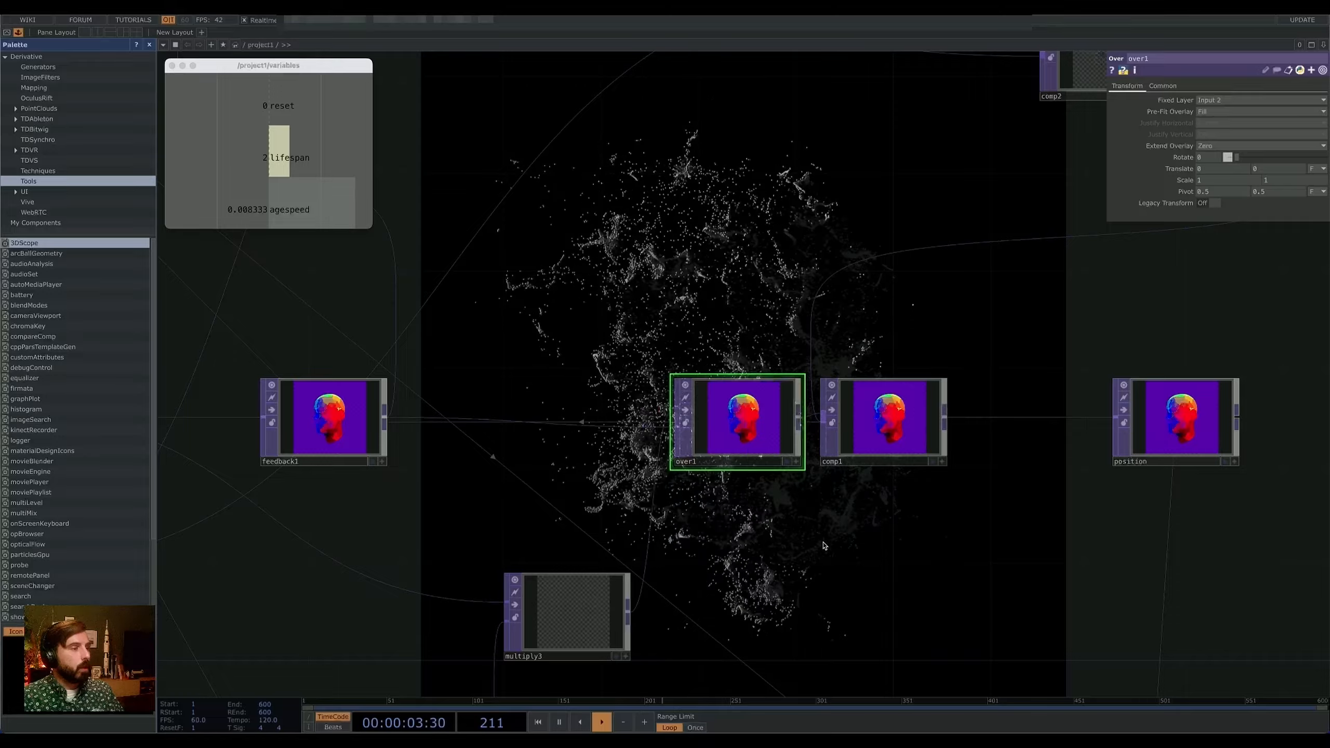
{"action": "scroll", "coordinate": [825, 551], "scroll_direction": "down", "scroll_amount": 2}
{"action": "scroll", "coordinate": [825, 552], "scroll_direction": "down", "scroll_amount": 3}
{"action": "left_click_drag", "start_coordinate": [667, 440], "coordinate": [416, 289]}
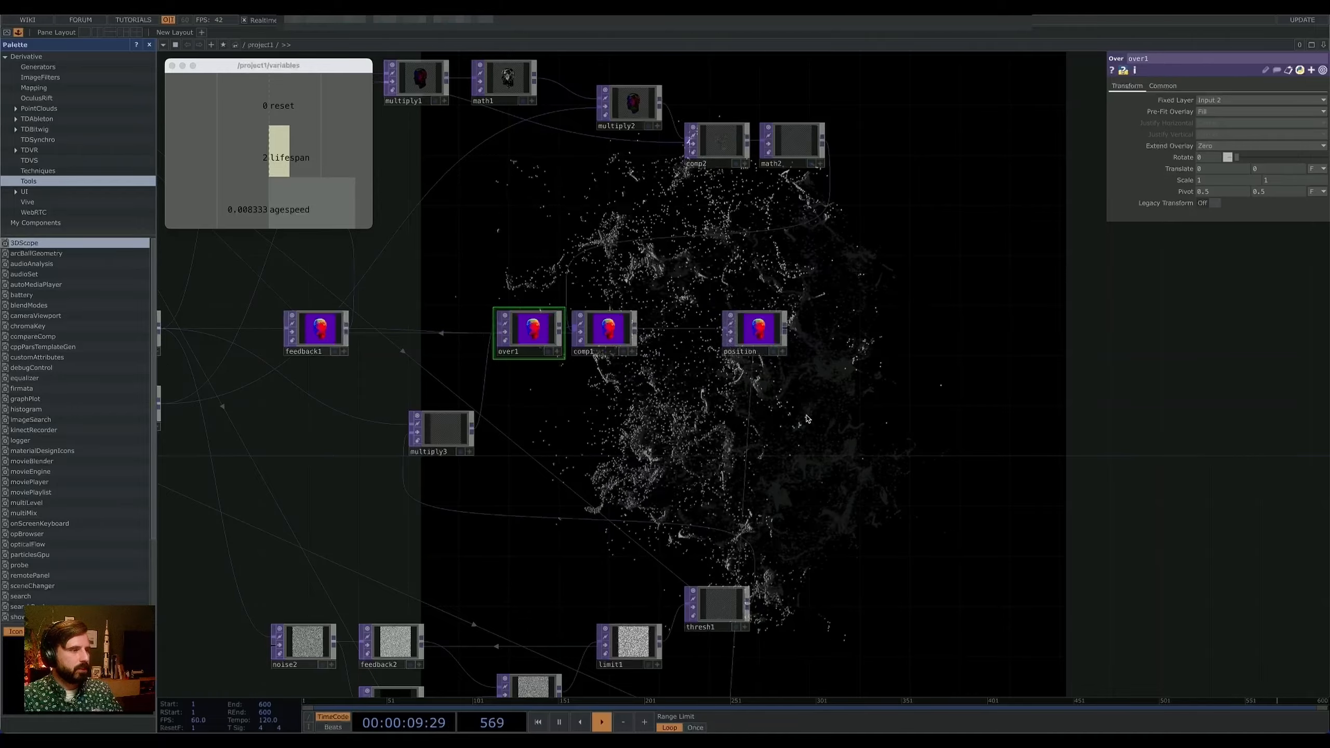
{"action": "left_click_drag", "start_coordinate": [745, 421], "coordinate": [823, 405]}
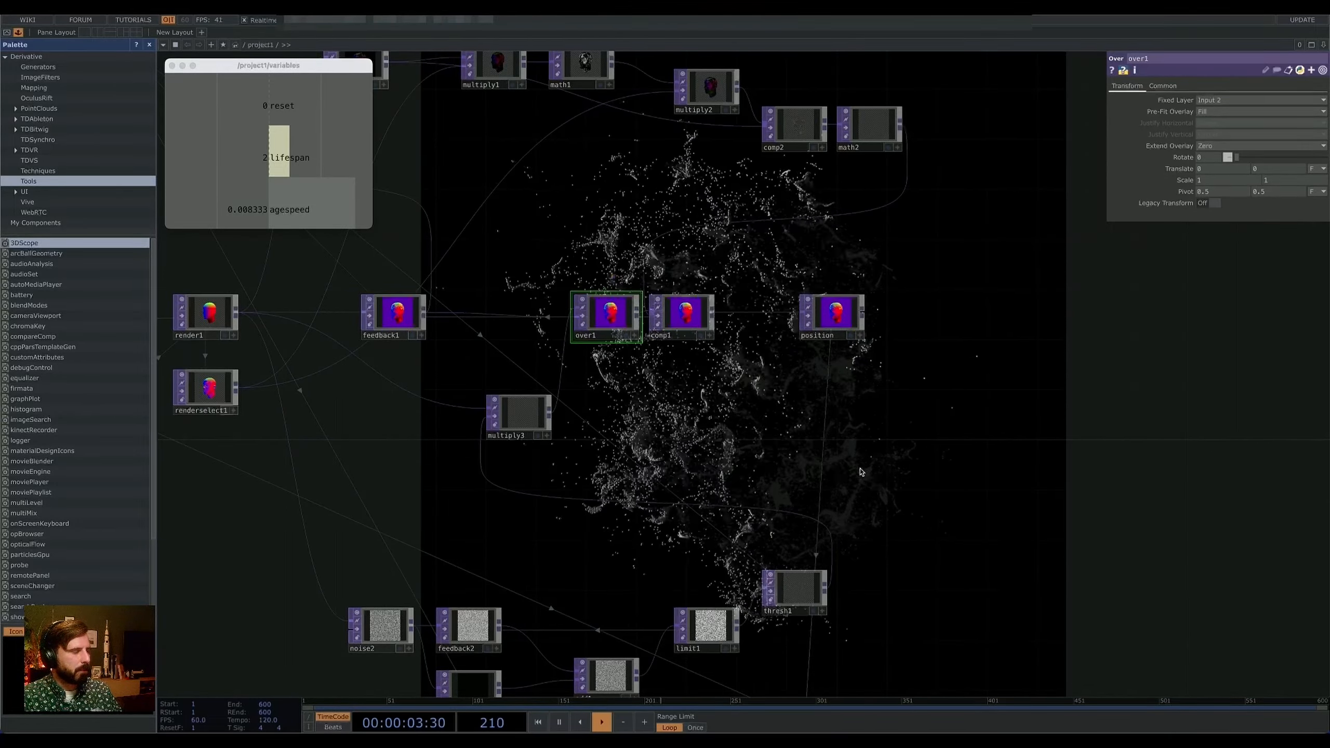
{"action": "left_click_drag", "start_coordinate": [867, 478], "coordinate": [539, 281]}
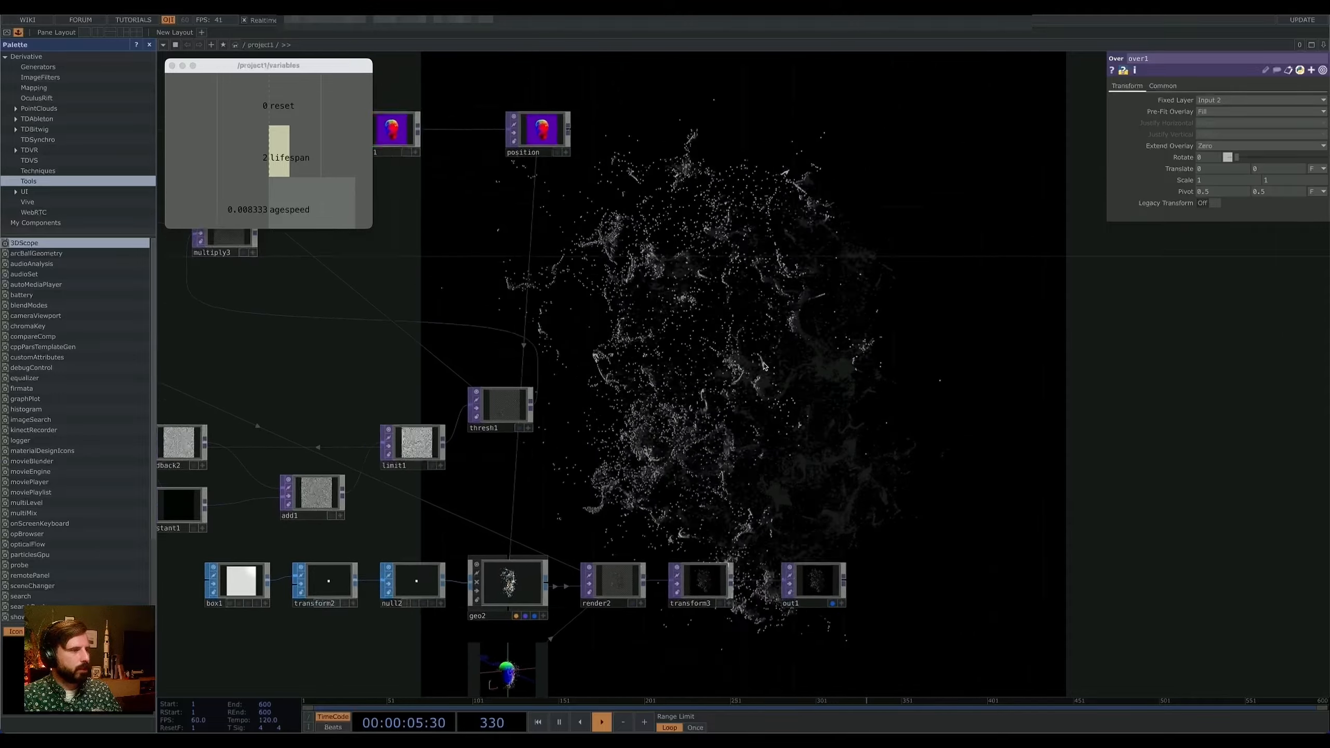
{"action": "left_click_drag", "start_coordinate": [919, 340], "coordinate": [902, 133]}
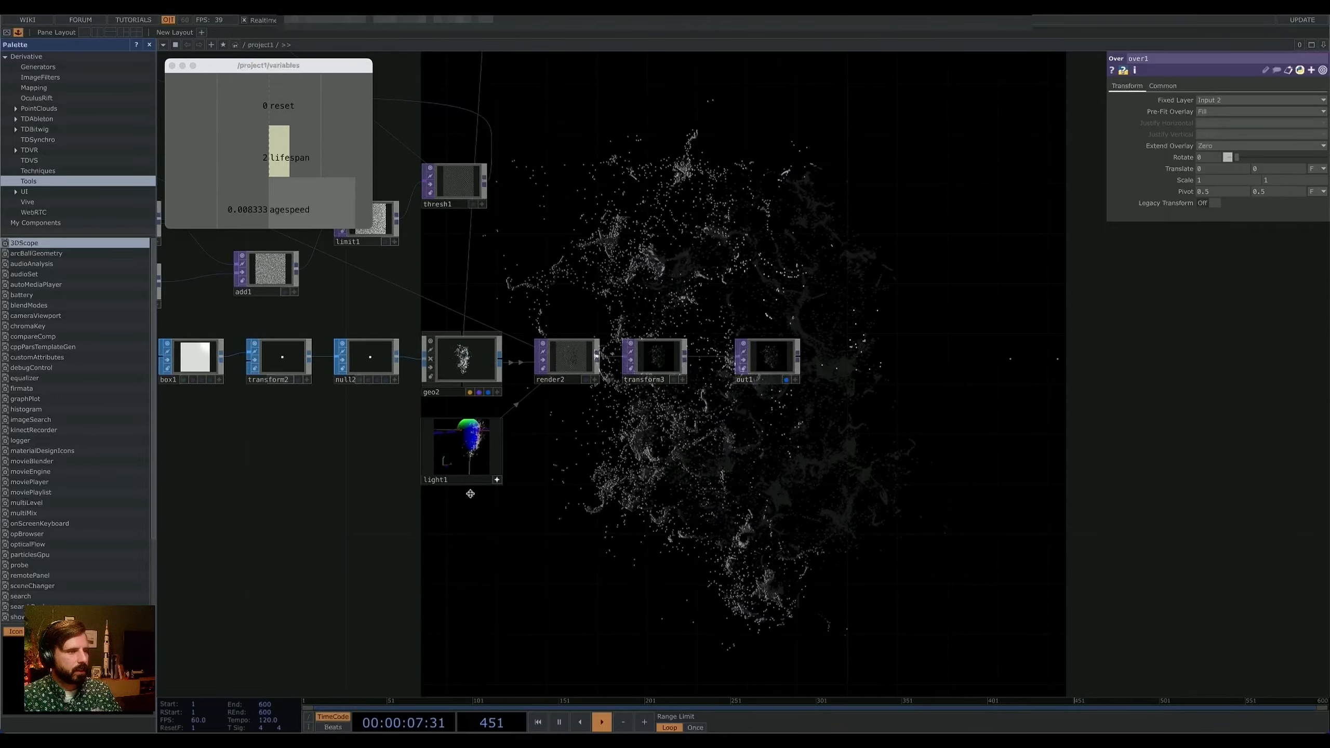
{"action": "scroll", "coordinate": [474, 498], "scroll_direction": "up", "scroll_amount": 5}
{"action": "left_click_drag", "start_coordinate": [483, 342], "coordinate": [444, 323]}
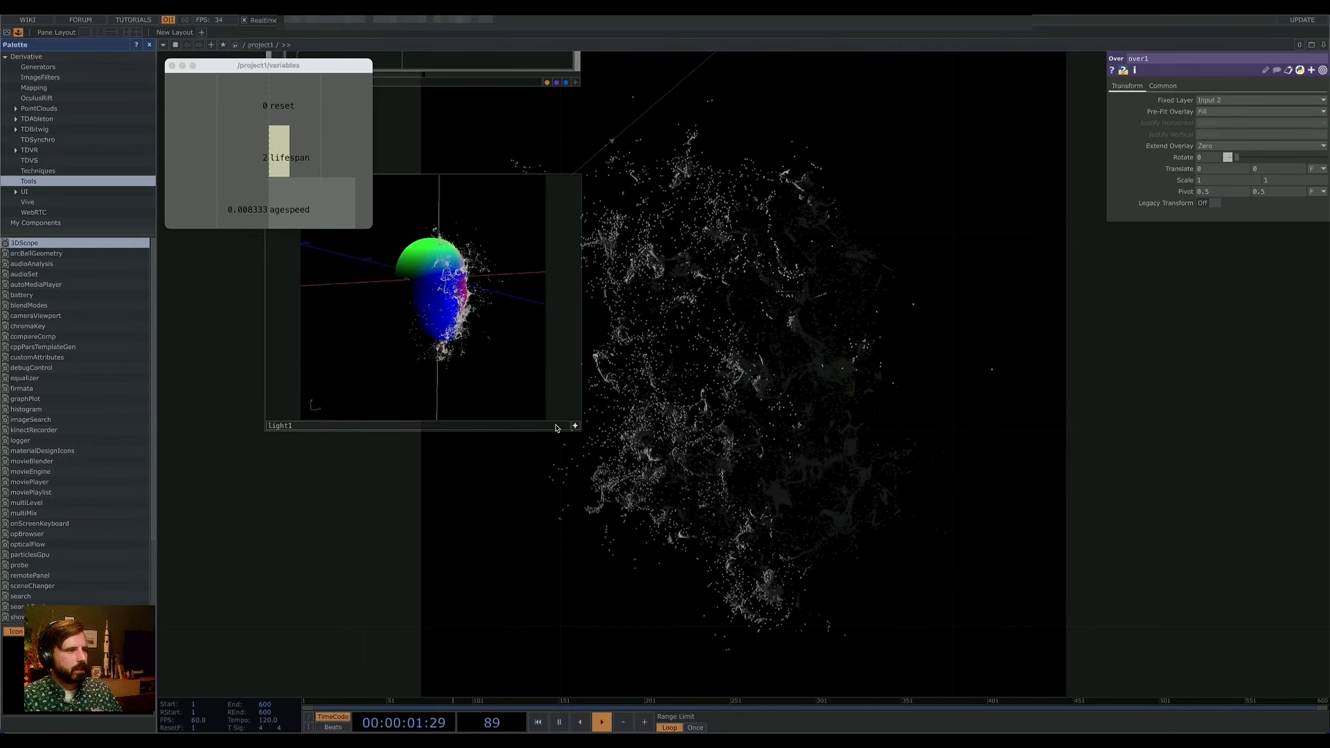
{"action": "left_click", "coordinate": [575, 426]}
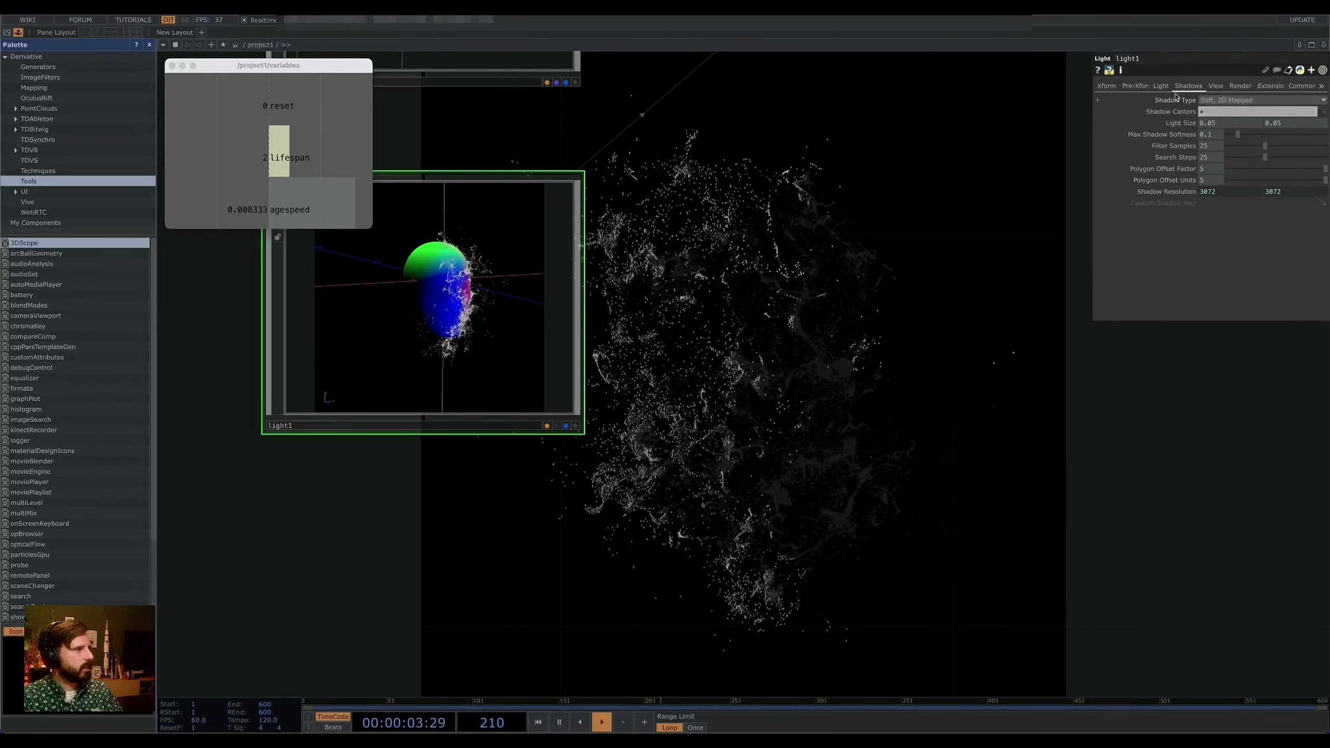
{"action": "left_click", "coordinate": [1210, 115]}
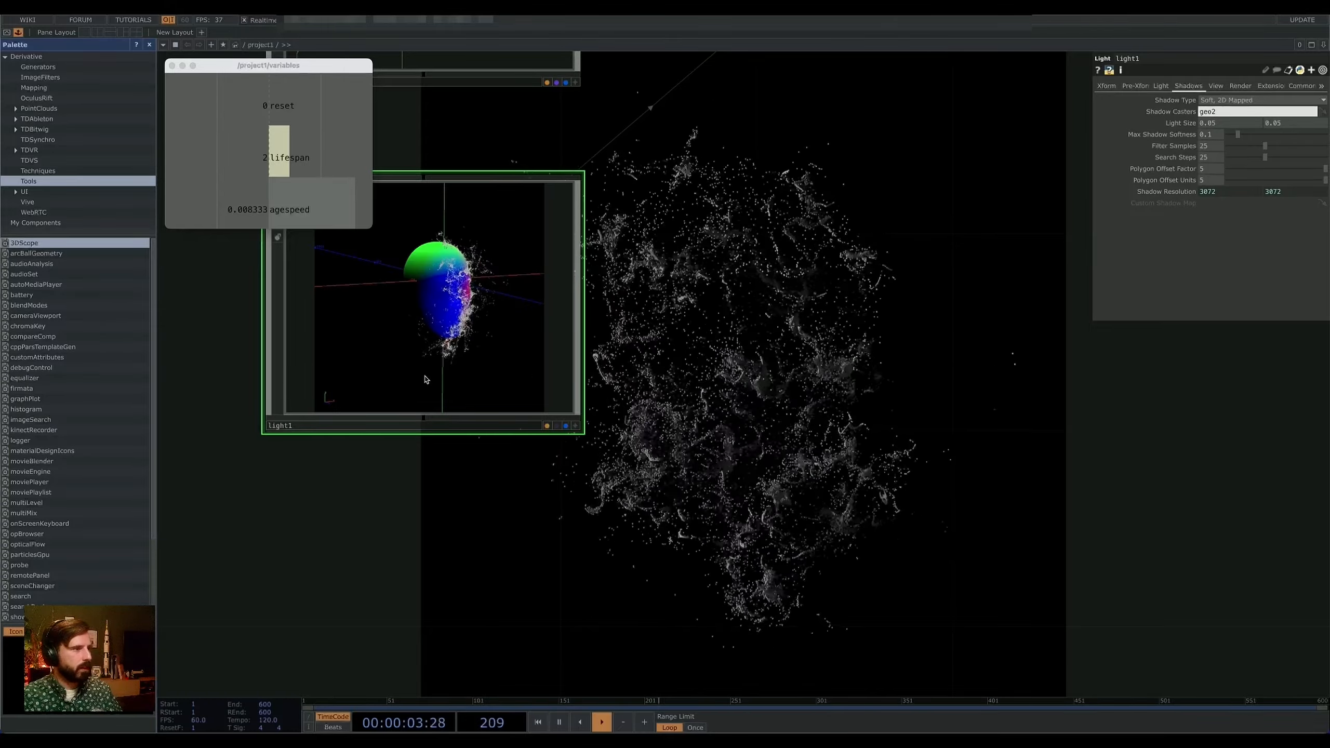
Step: Set the Multiply value of math2 to 0.01 to reduce the particle displacement per frame
{"action": "left_click_drag", "start_coordinate": [796, 372], "coordinate": [855, 410]}
{"action": "scroll", "coordinate": [890, 423], "scroll_direction": "down", "scroll_amount": 8}
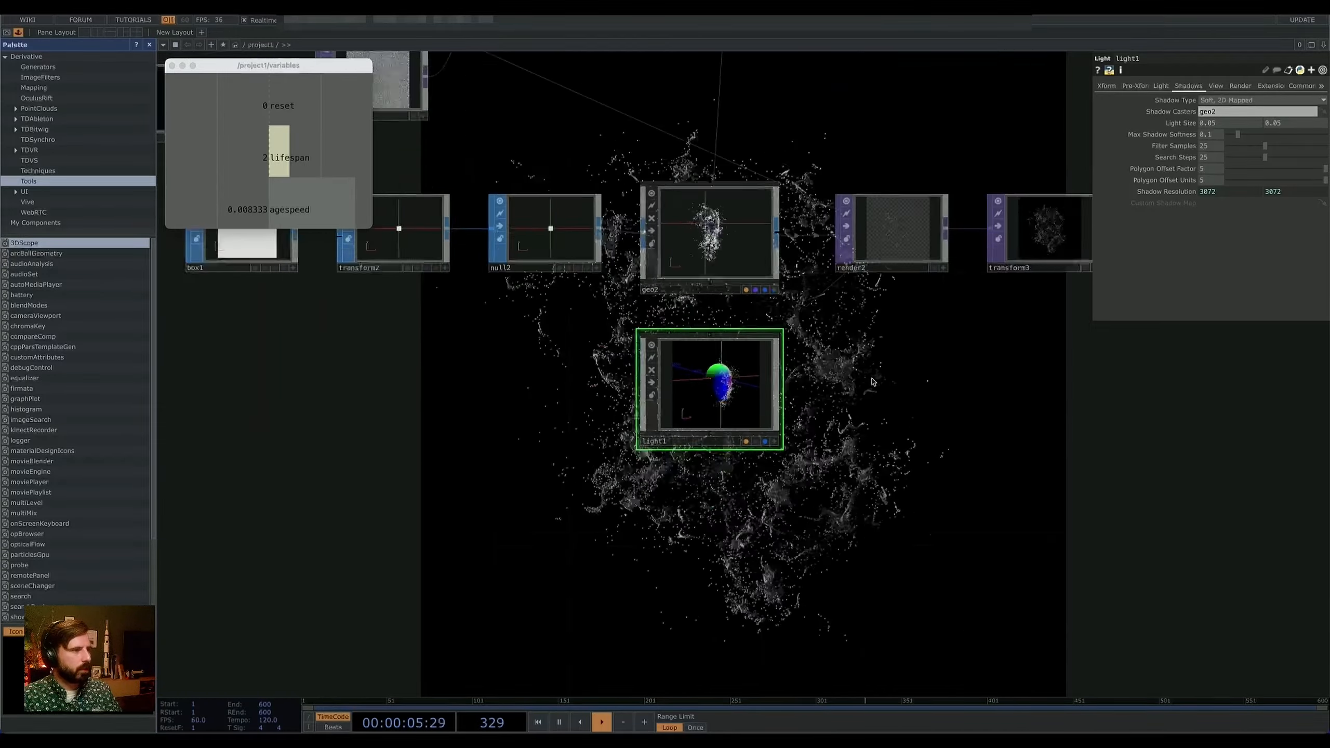
{"action": "left_click_drag", "start_coordinate": [897, 461], "coordinate": [916, 683]}
{"action": "left_click_drag", "start_coordinate": [750, 416], "coordinate": [798, 537]}
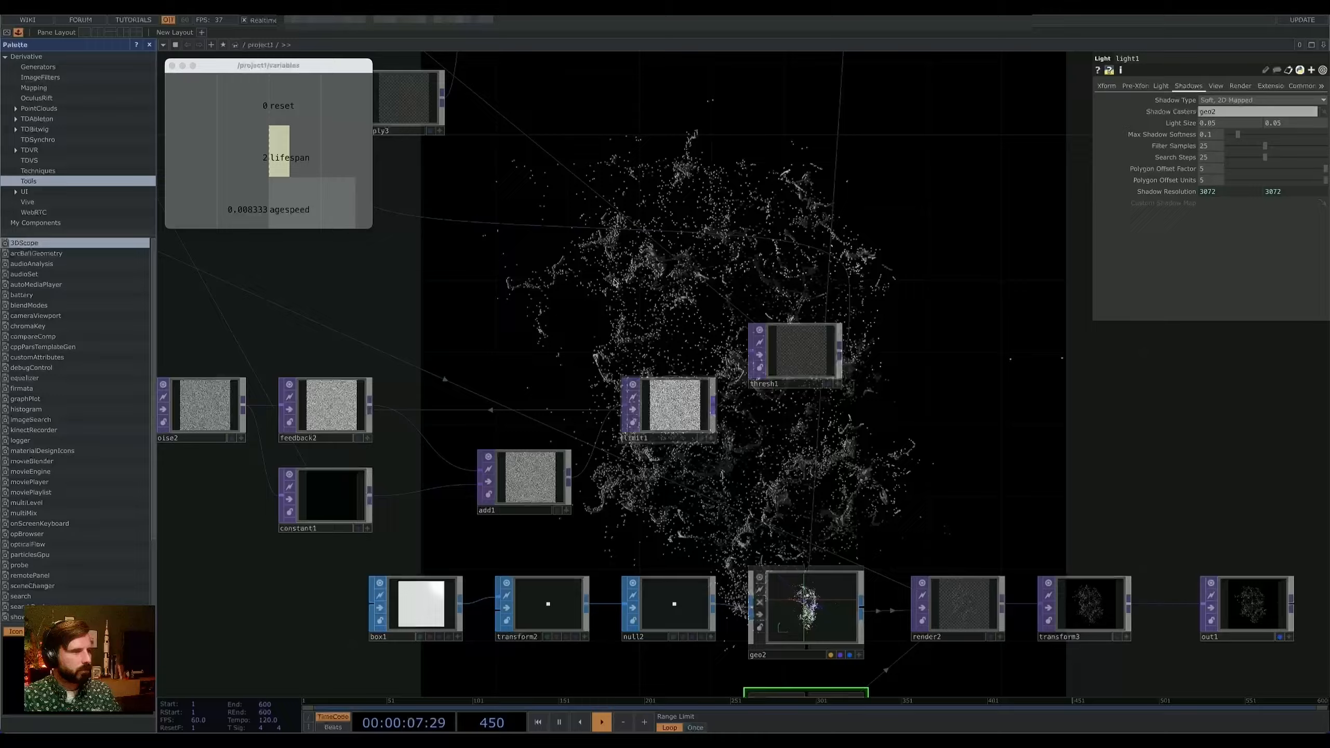
{"action": "left_click_drag", "start_coordinate": [650, 340], "coordinate": [746, 539]}
{"action": "left_click_drag", "start_coordinate": [1057, 474], "coordinate": [1019, 557]}
{"action": "left_click_drag", "start_coordinate": [697, 407], "coordinate": [924, 483]}
{"action": "left_click_drag", "start_coordinate": [731, 559], "coordinate": [401, 728]}
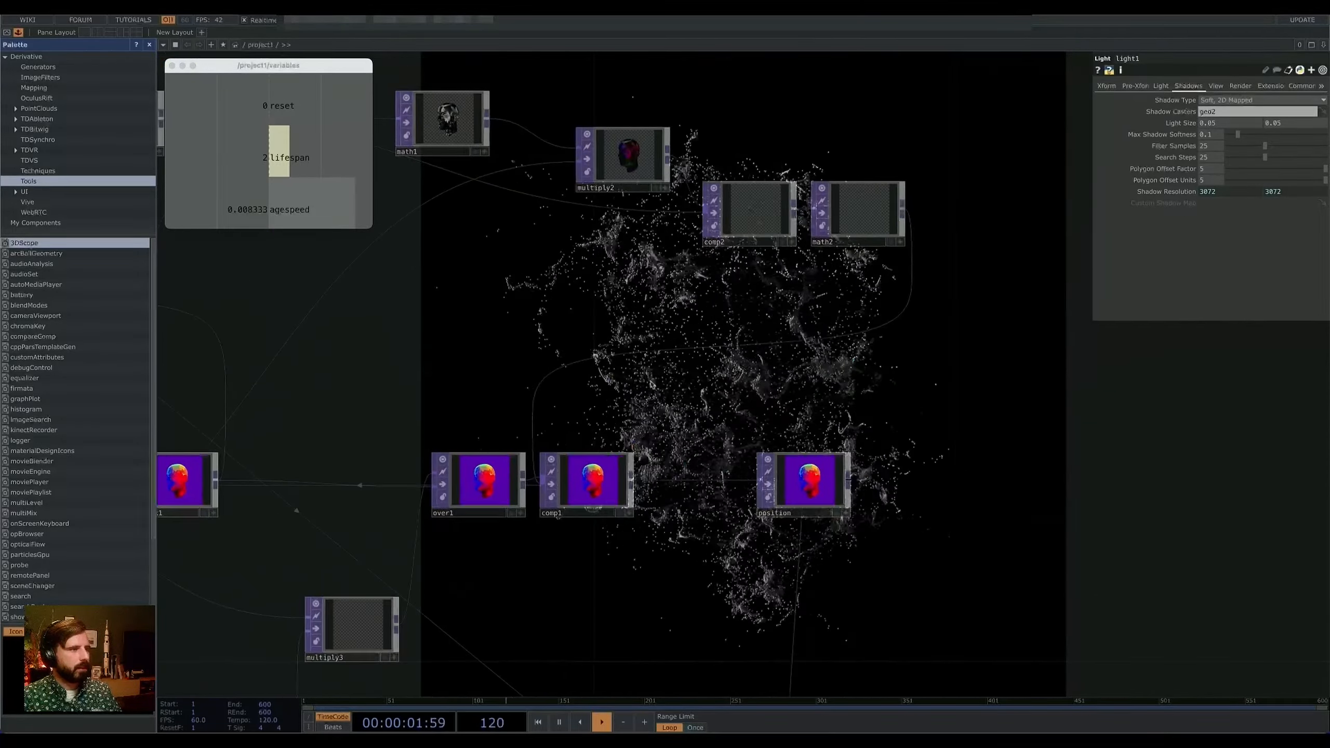
{"action": "left_click", "coordinate": [758, 220]}
{"action": "left_click", "coordinate": [883, 220]}
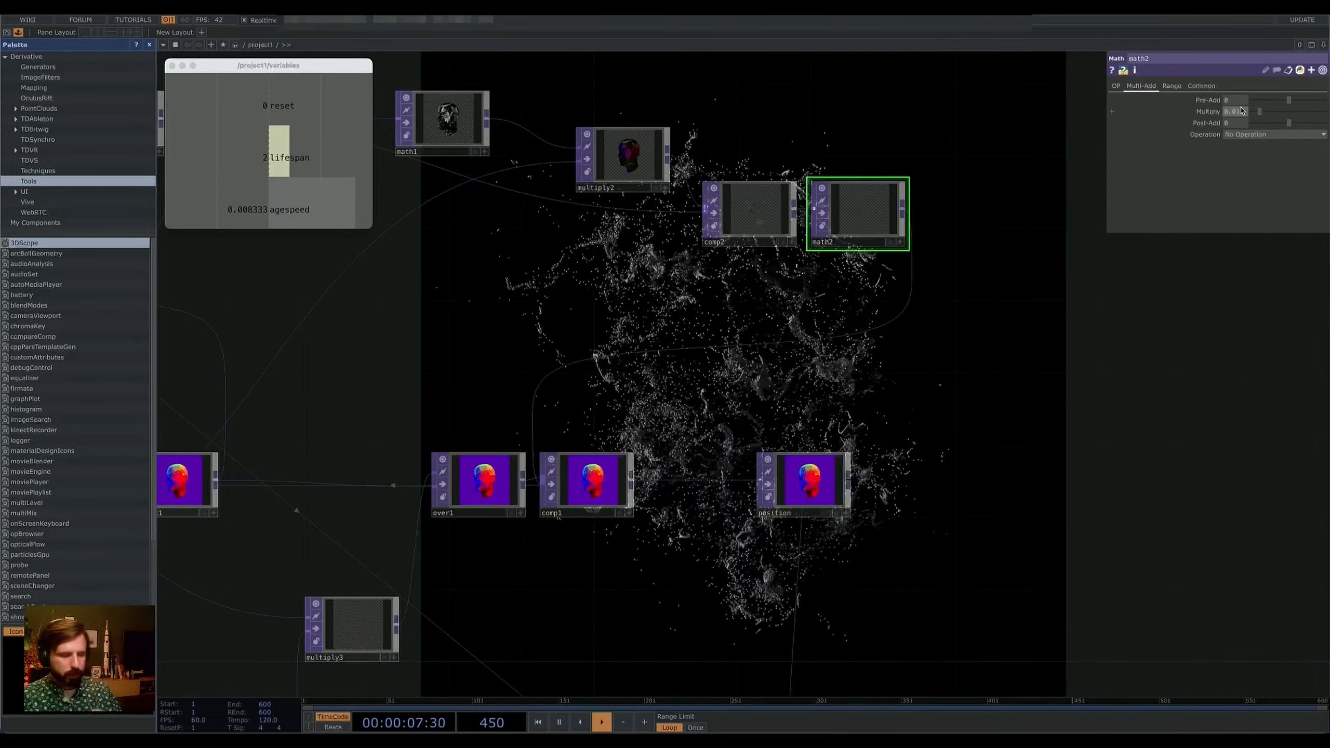
Step: Set the lifespan channel in constant2 to 1
{"action": "left_click_drag", "start_coordinate": [969, 451], "coordinate": [1018, 475]}
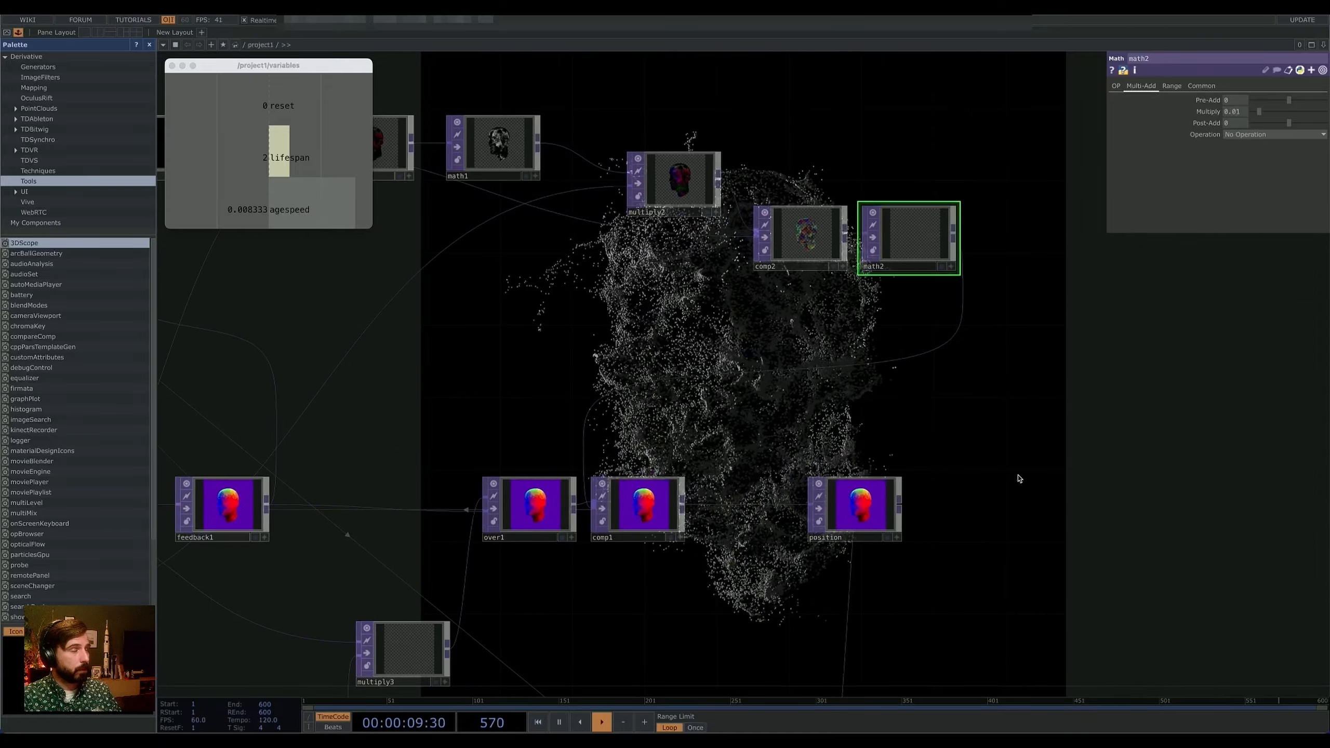
{"action": "left_click_drag", "start_coordinate": [945, 399], "coordinate": [1023, 448]}
{"action": "left_click_drag", "start_coordinate": [696, 483], "coordinate": [835, 613]}
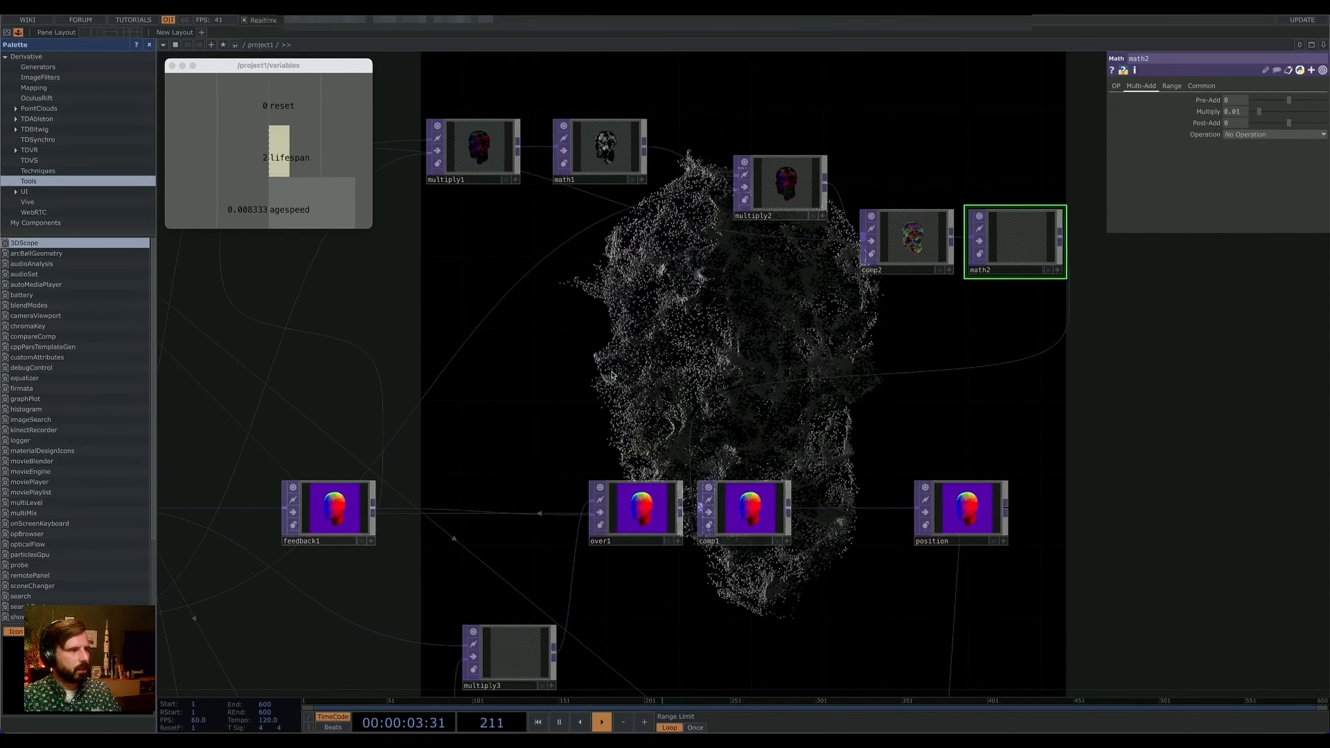
{"action": "left_click_drag", "start_coordinate": [634, 379], "coordinate": [692, 457]}
{"action": "scroll", "coordinate": [696, 463], "scroll_direction": "down", "scroll_amount": 3}
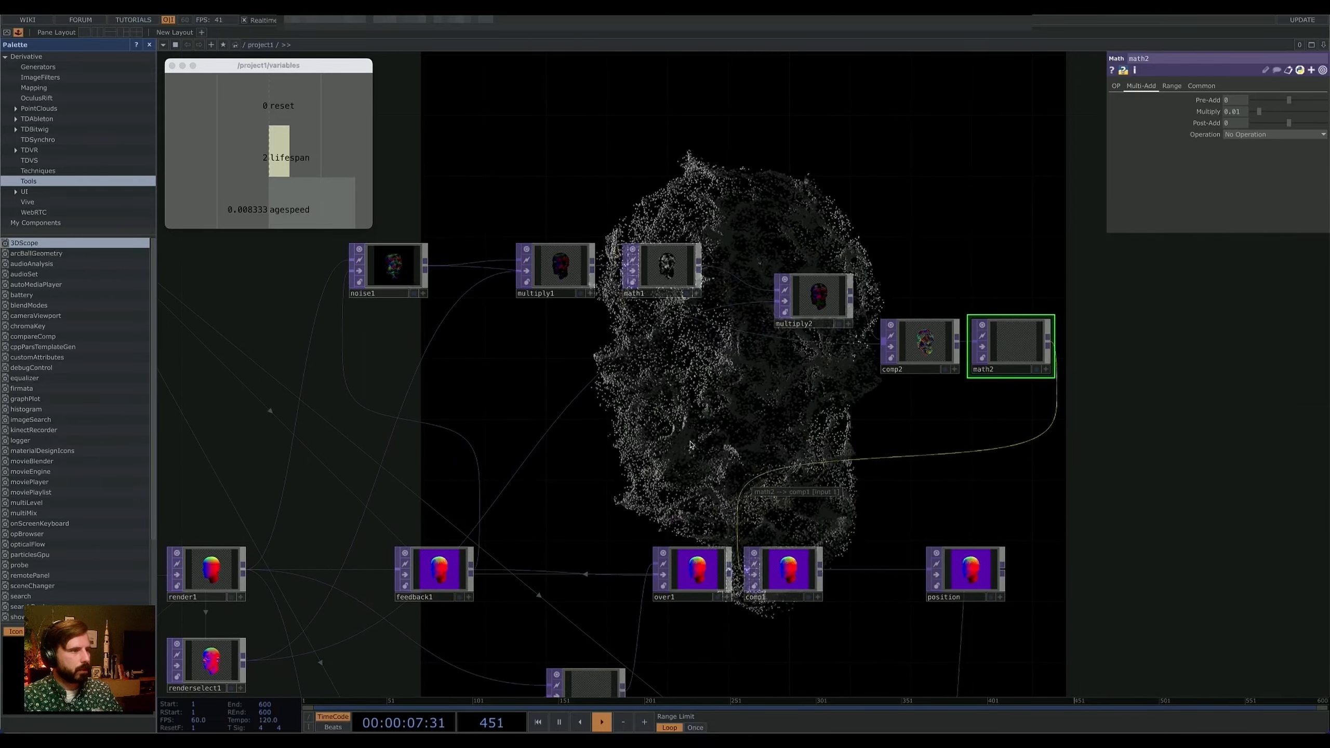
{"action": "left_click_drag", "start_coordinate": [482, 404], "coordinate": [746, 464]}
{"action": "left_click_drag", "start_coordinate": [489, 329], "coordinate": [696, 412]}
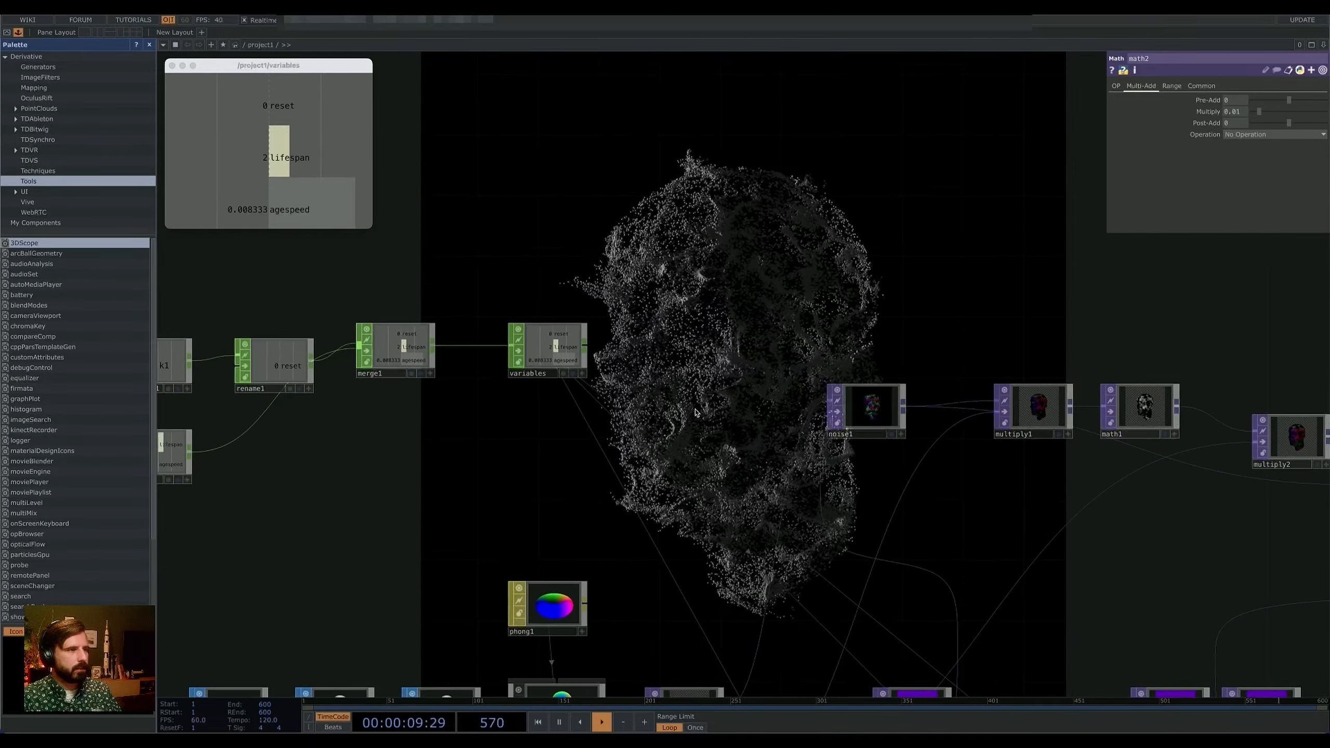
{"action": "left_click_drag", "start_coordinate": [468, 457], "coordinate": [658, 450]}
{"action": "left_click", "coordinate": [343, 445]}
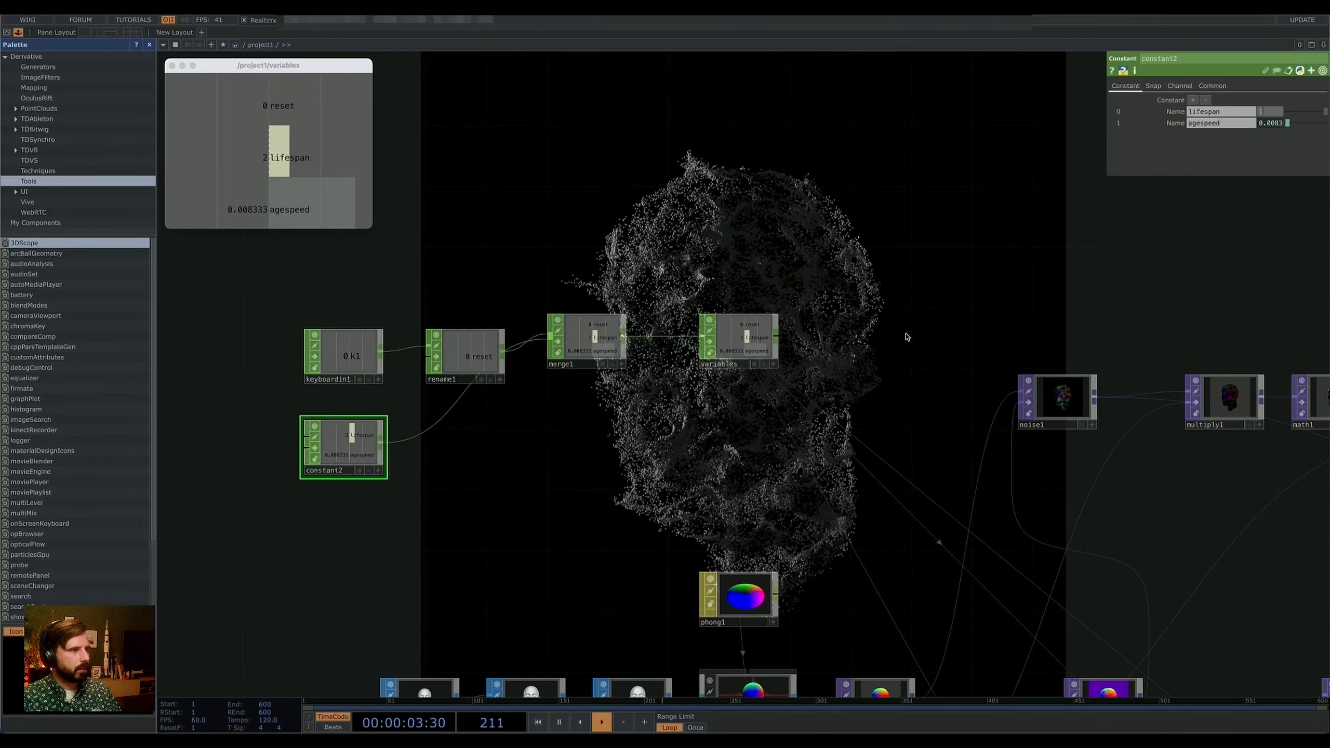
{"action": "key", "text": "Return"}
Step: Reposition light1 through its own view so it illuminates the particle head from the other side
{"action": "left_click_drag", "start_coordinate": [795, 542], "coordinate": [558, 406]}
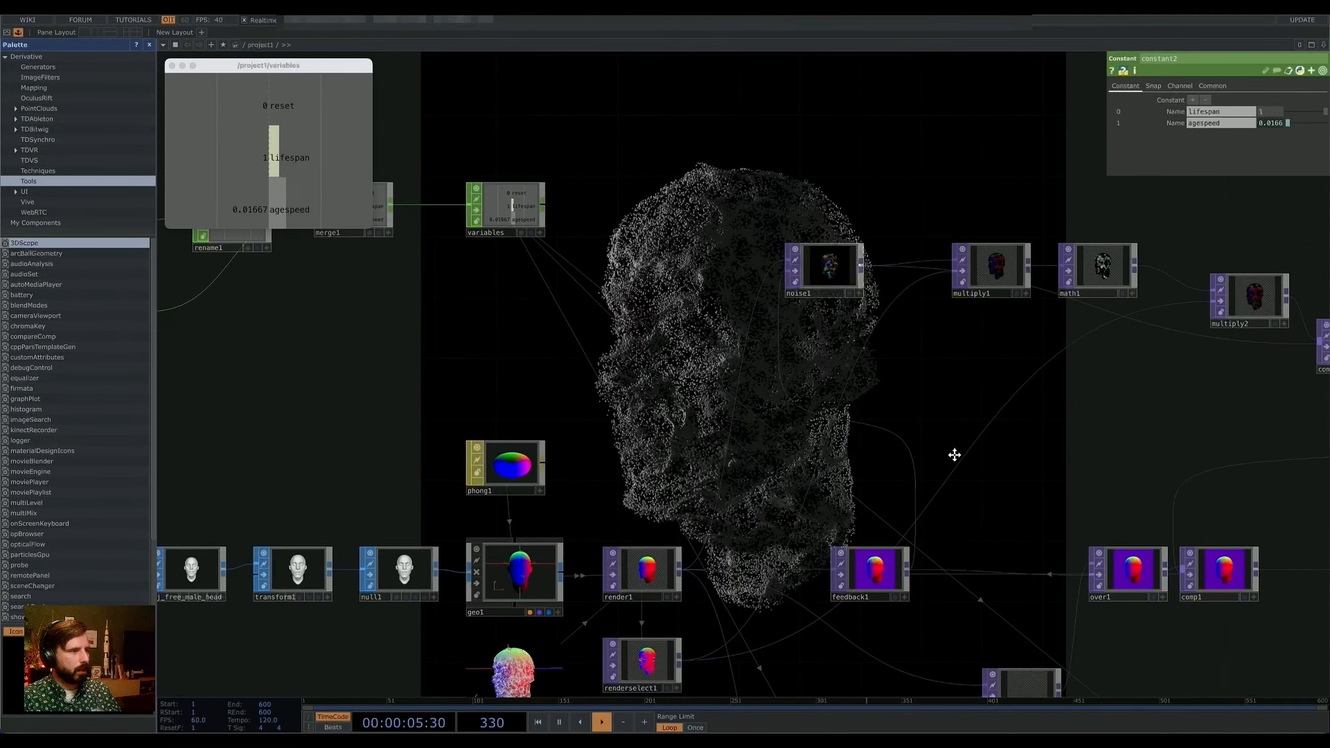
{"action": "left_click_drag", "start_coordinate": [964, 480], "coordinate": [760, 384]}
{"action": "left_click_drag", "start_coordinate": [666, 603], "coordinate": [648, 633]}
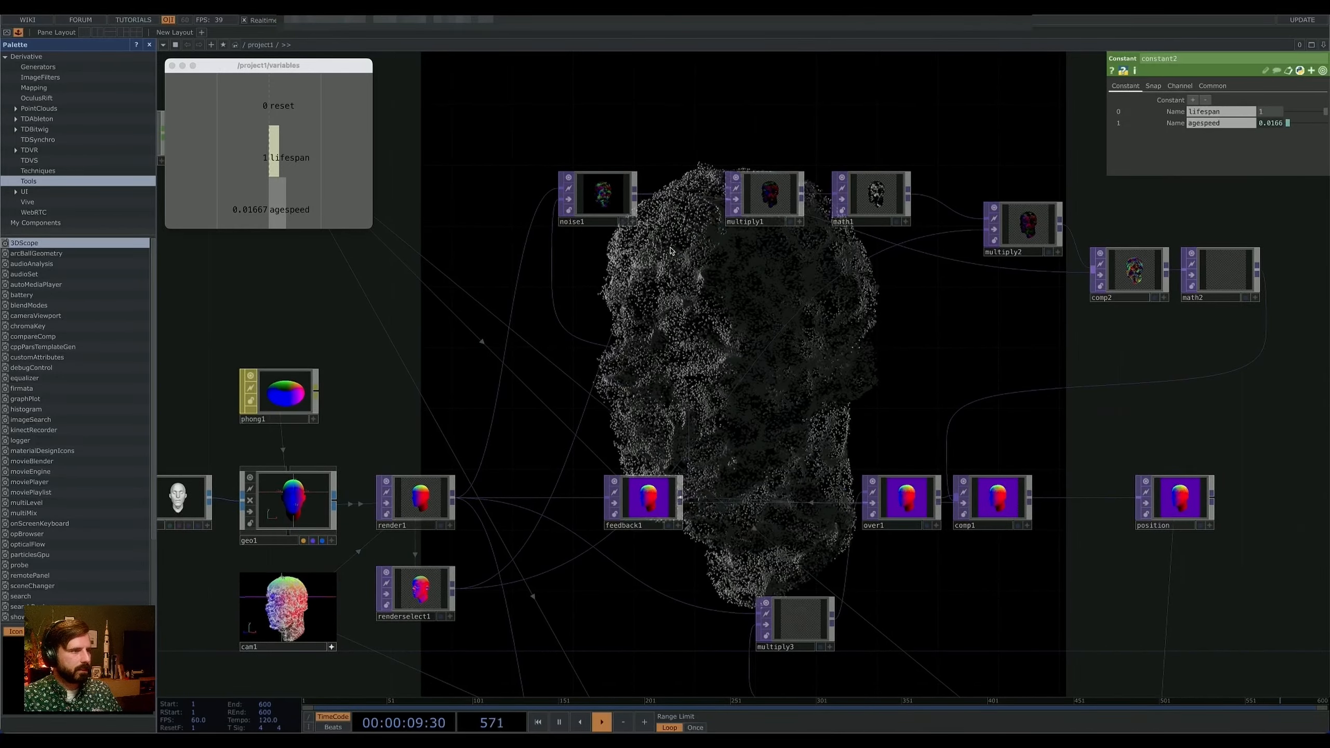
{"action": "left_click_drag", "start_coordinate": [1045, 350], "coordinate": [911, 355]}
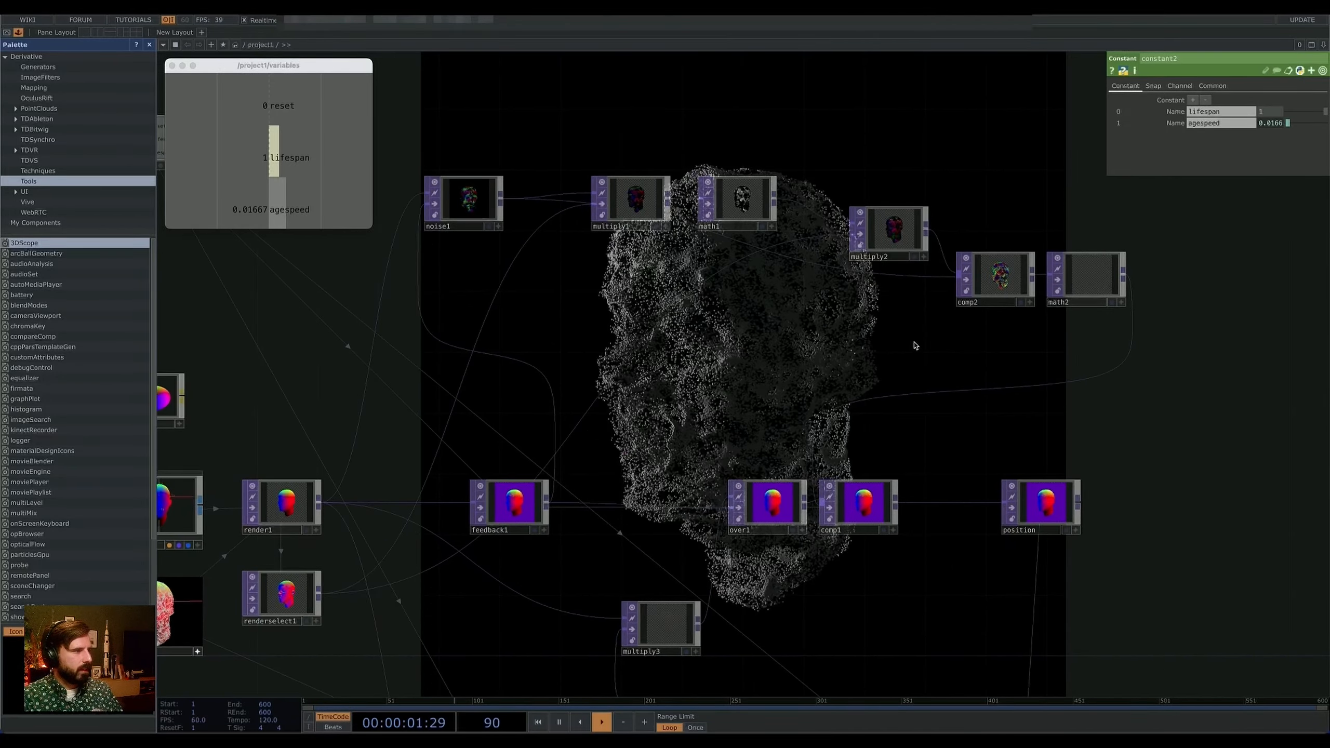
{"action": "left_click_drag", "start_coordinate": [783, 289], "coordinate": [779, 221]}
{"action": "left_click_drag", "start_coordinate": [739, 627], "coordinate": [692, 271]}
{"action": "left_click_drag", "start_coordinate": [807, 590], "coordinate": [590, 303]}
{"action": "scroll", "coordinate": [838, 503], "scroll_direction": "up", "scroll_amount": 5}
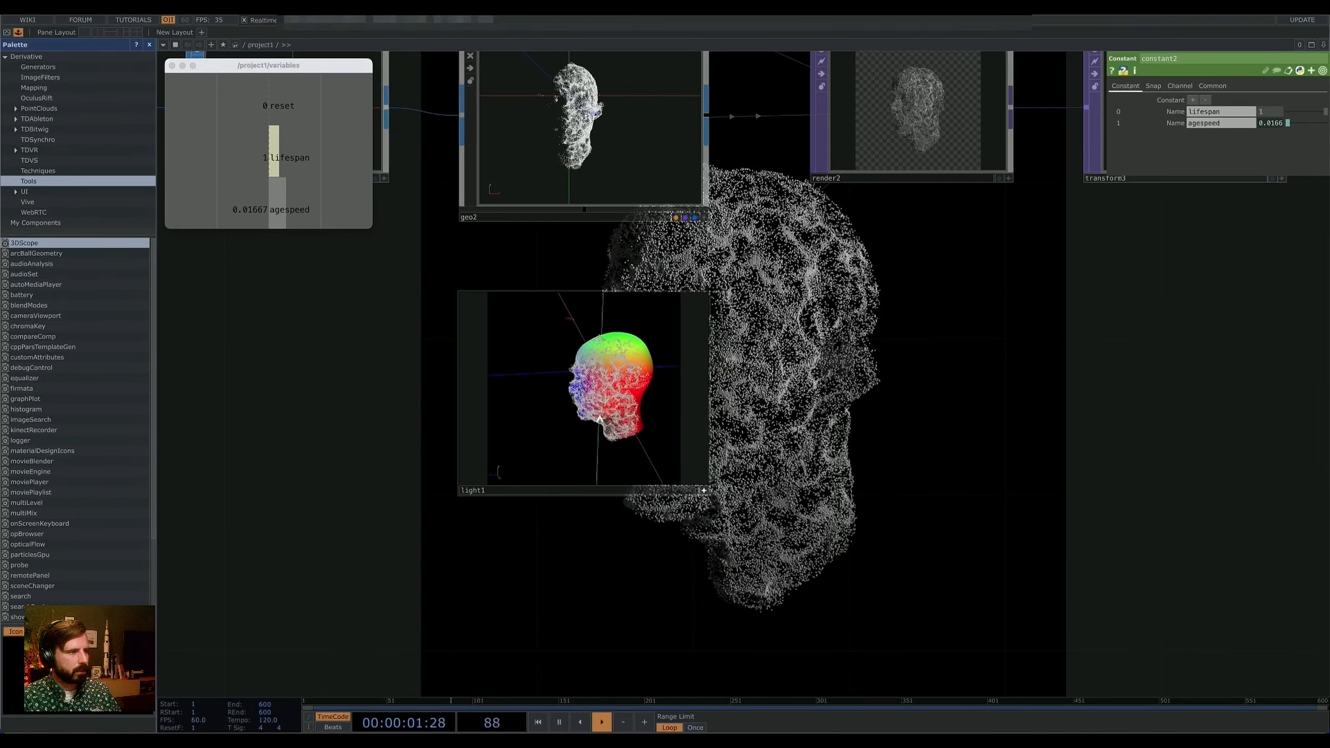
{"action": "left_click_drag", "start_coordinate": [783, 451], "coordinate": [615, 451]}
{"action": "scroll", "coordinate": [916, 608], "scroll_direction": "down", "scroll_amount": 5}
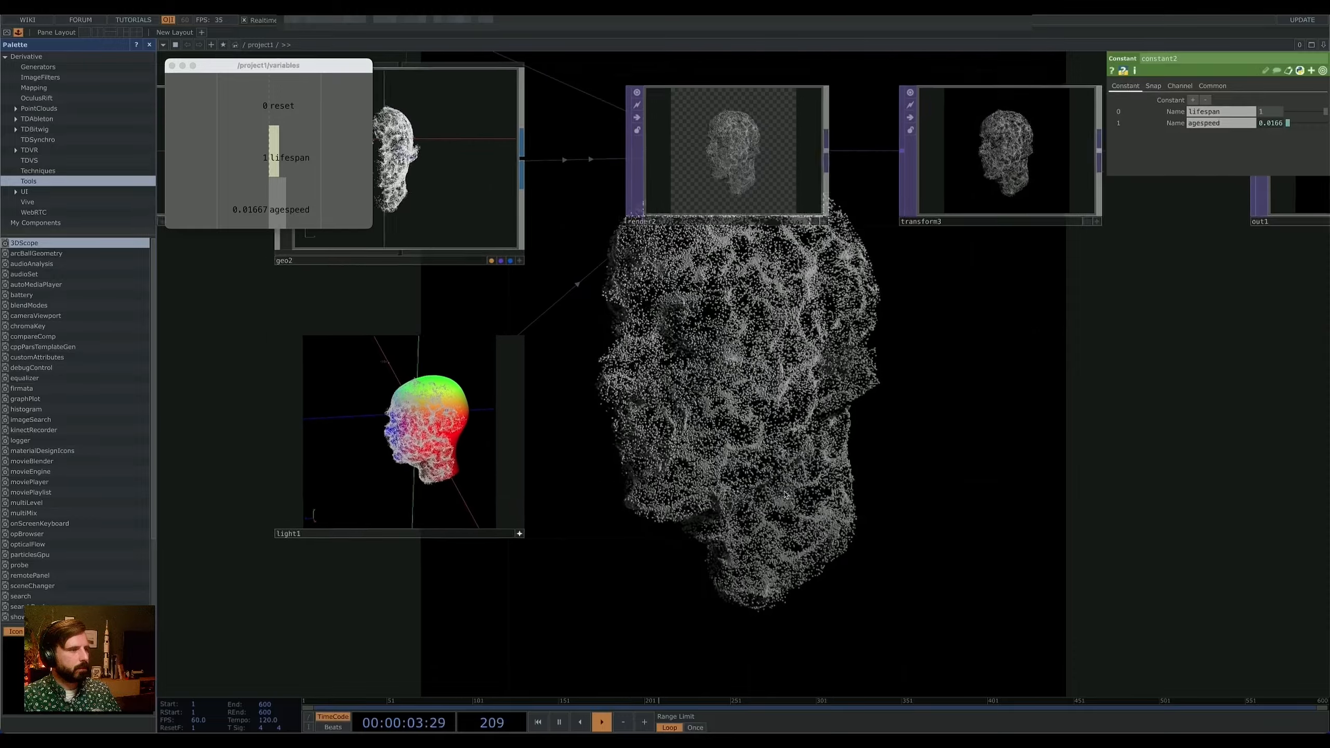
Step: Set the Z scale of transform2 to 5 to stretch each instanced box along its depth
{"action": "left_click_drag", "start_coordinate": [447, 582], "coordinate": [478, 588]}
{"action": "left_click_drag", "start_coordinate": [544, 533], "coordinate": [611, 583]}
{"action": "left_click_drag", "start_coordinate": [653, 340], "coordinate": [746, 524]}
{"action": "left_click_drag", "start_coordinate": [833, 308], "coordinate": [708, 371]}
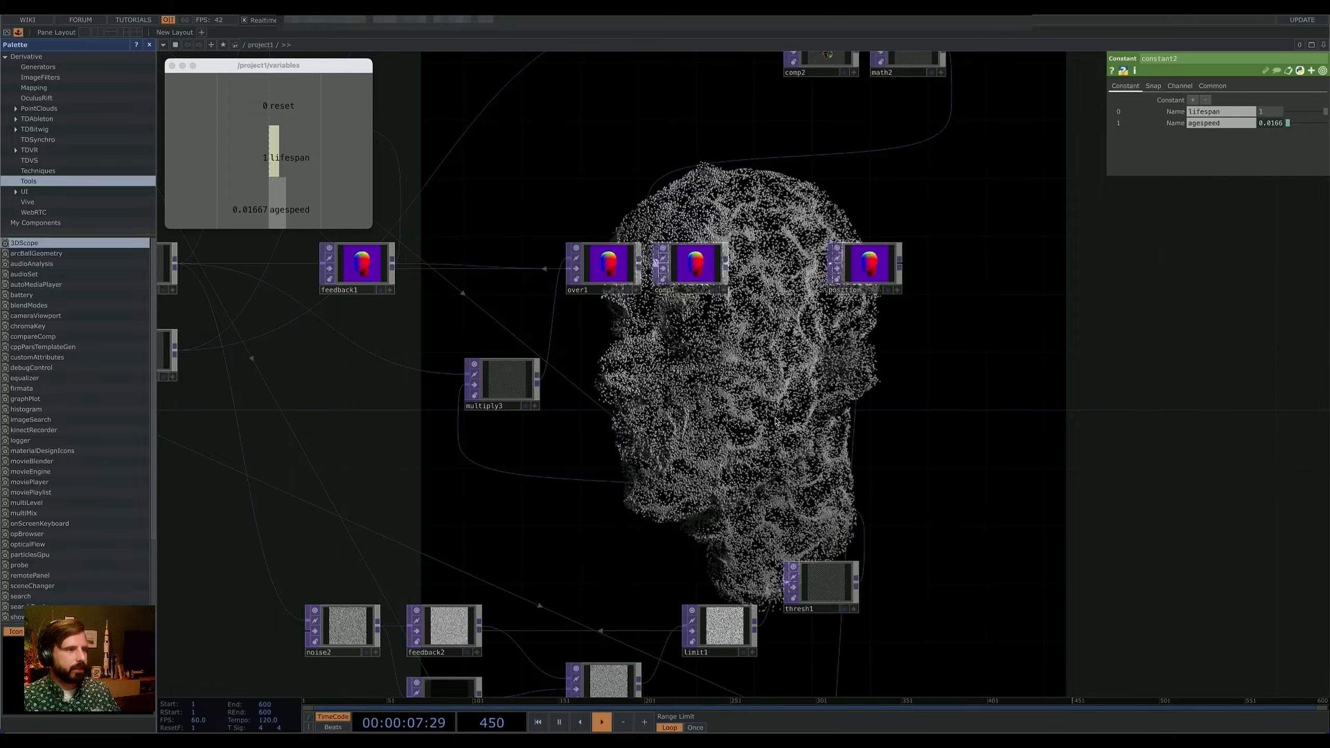
{"action": "scroll", "coordinate": [796, 380], "scroll_direction": "left", "scroll_amount": 2}
{"action": "scroll", "coordinate": [629, 560], "scroll_direction": "down", "scroll_amount": 5}
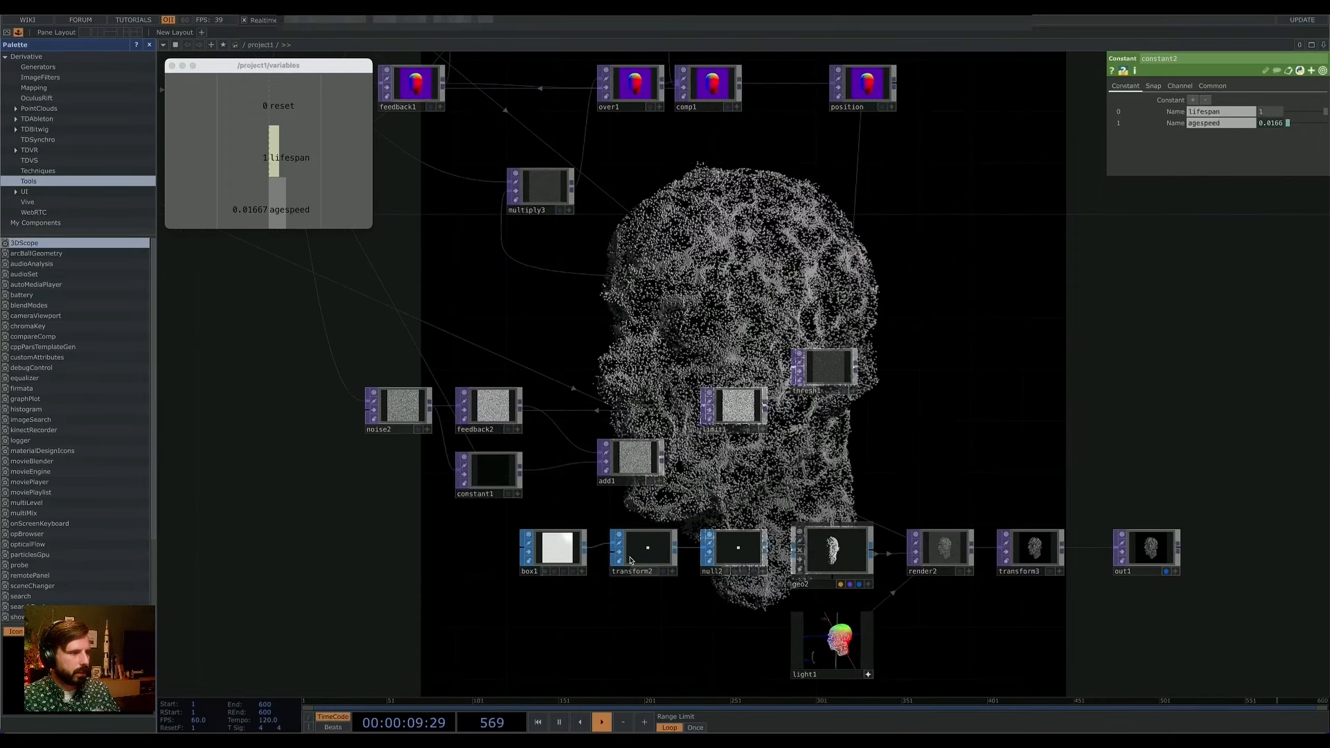
{"action": "left_click", "coordinate": [630, 560]}
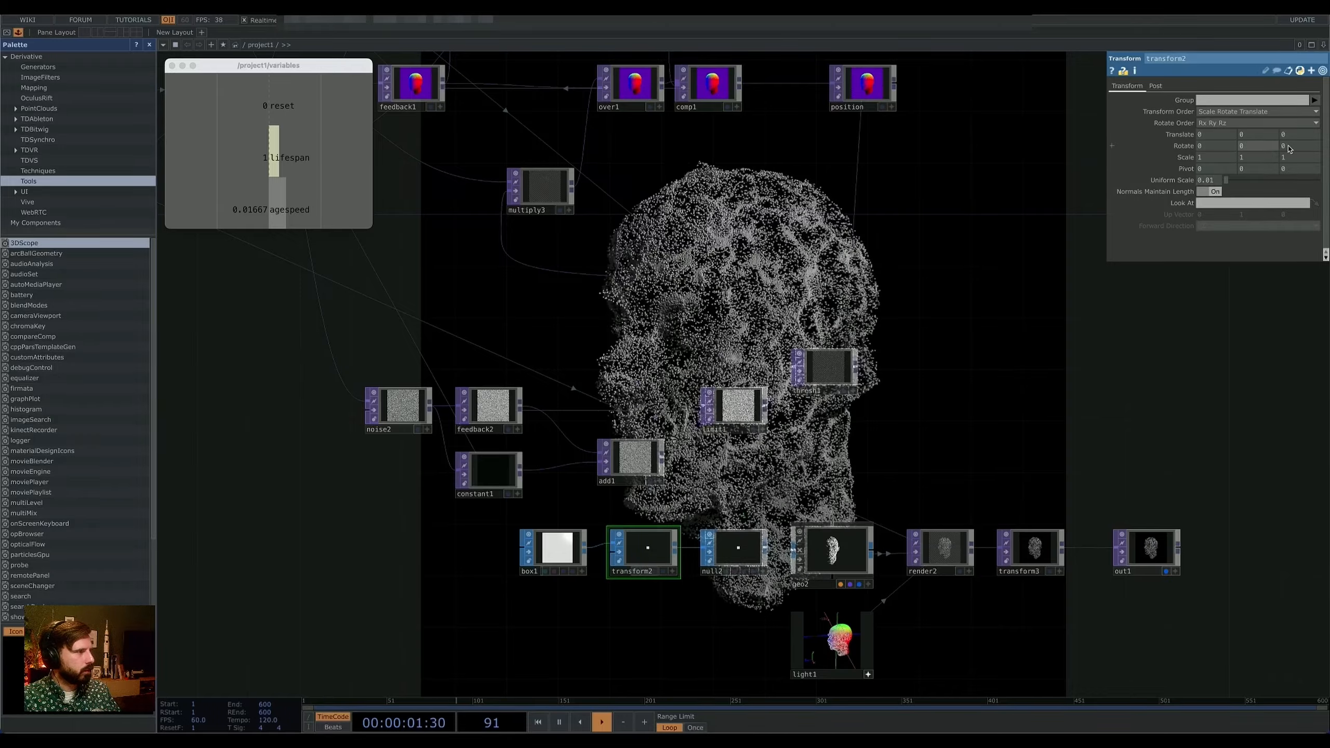
{"action": "left_click", "coordinate": [1305, 162]}
{"action": "type", "text": "5"}
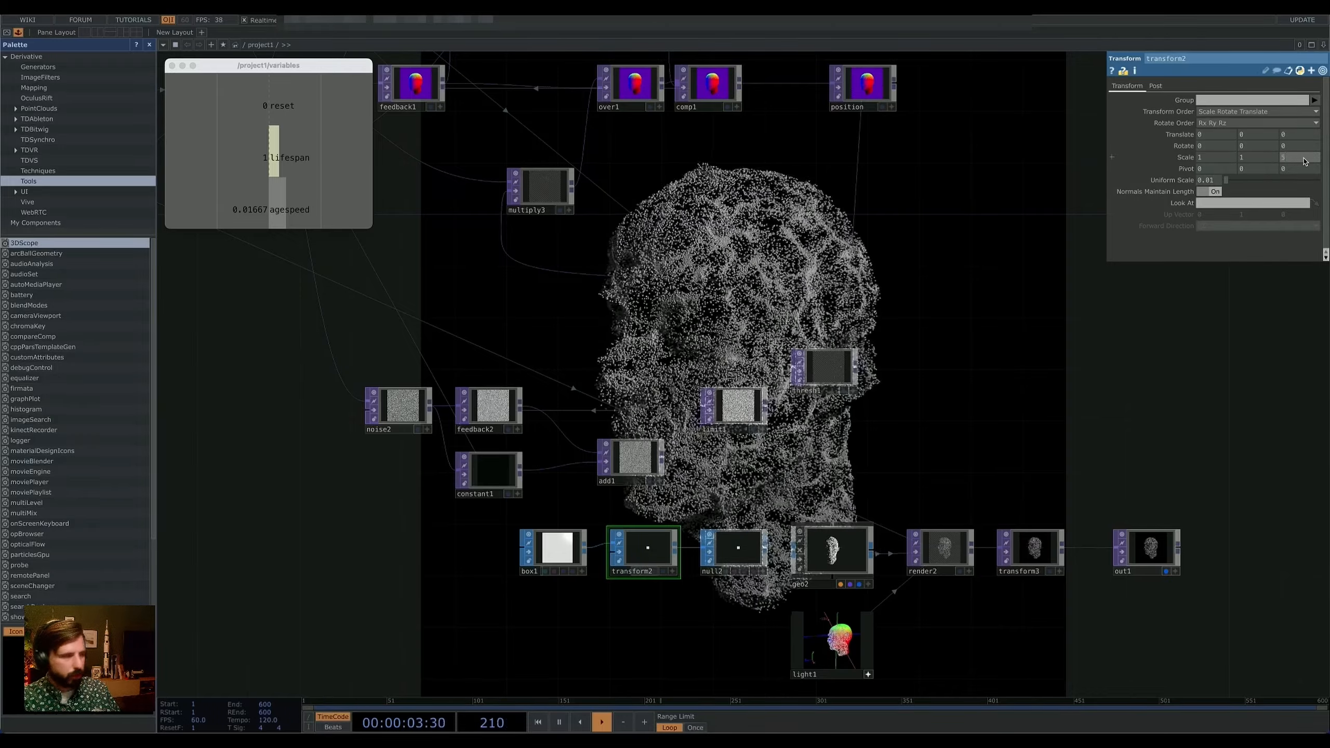
{"action": "key", "text": "Return"}
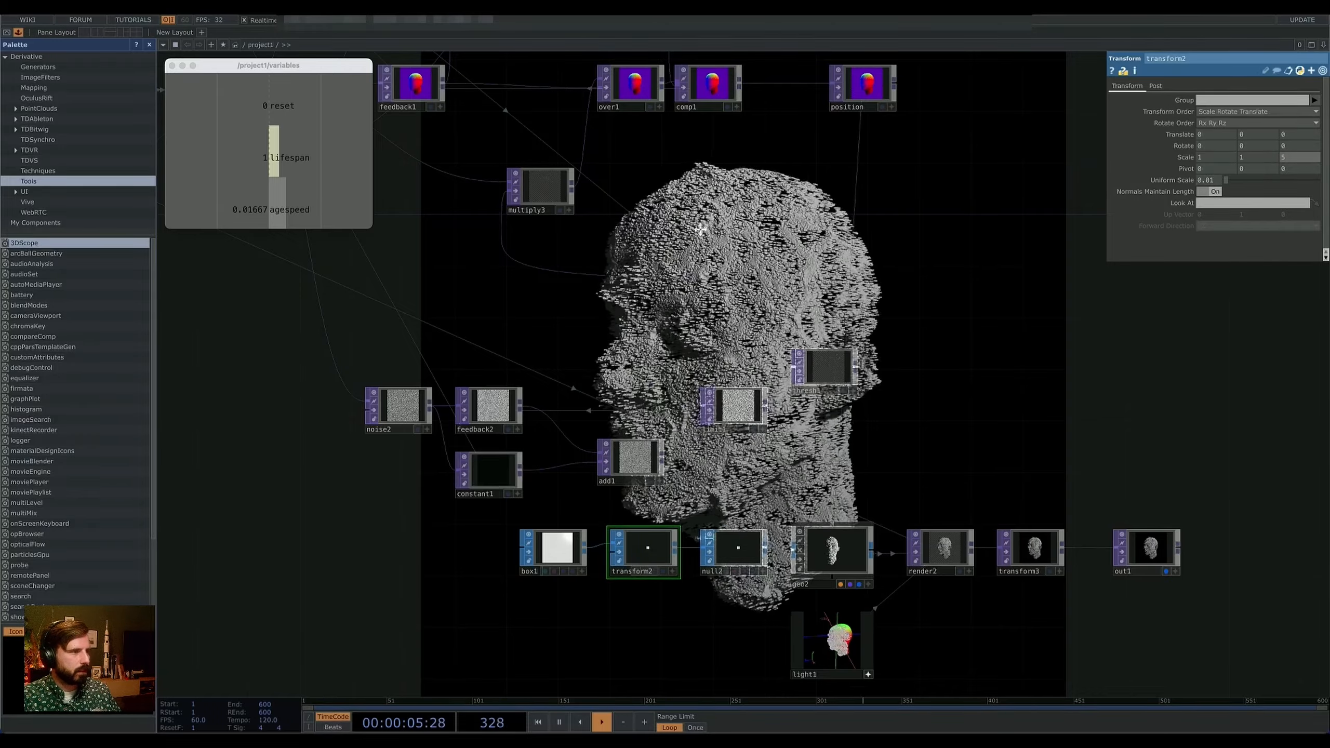
Step: Add a Null TOP named direction after math2 and move the position null over so it sits beneath it
{"action": "left_click_drag", "start_coordinate": [701, 230], "coordinate": [728, 390]}
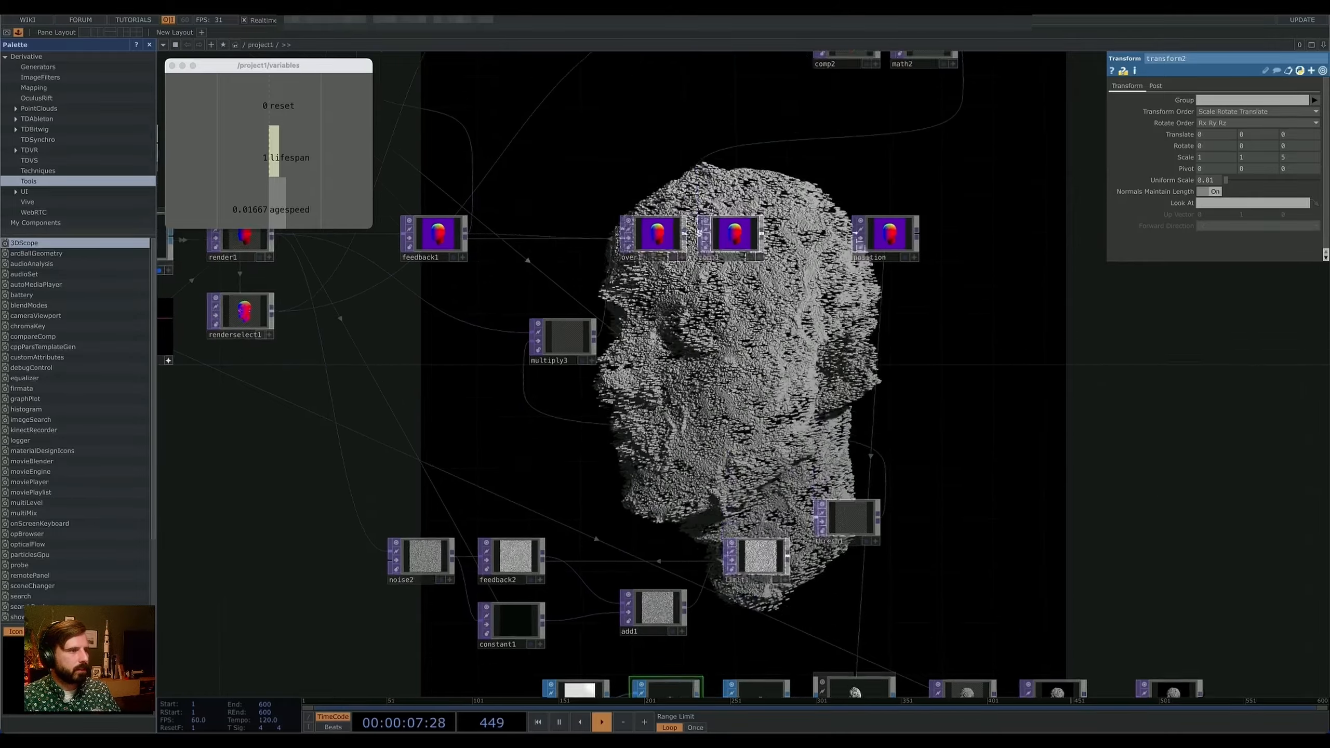
{"action": "left_click_drag", "start_coordinate": [797, 229], "coordinate": [791, 391]}
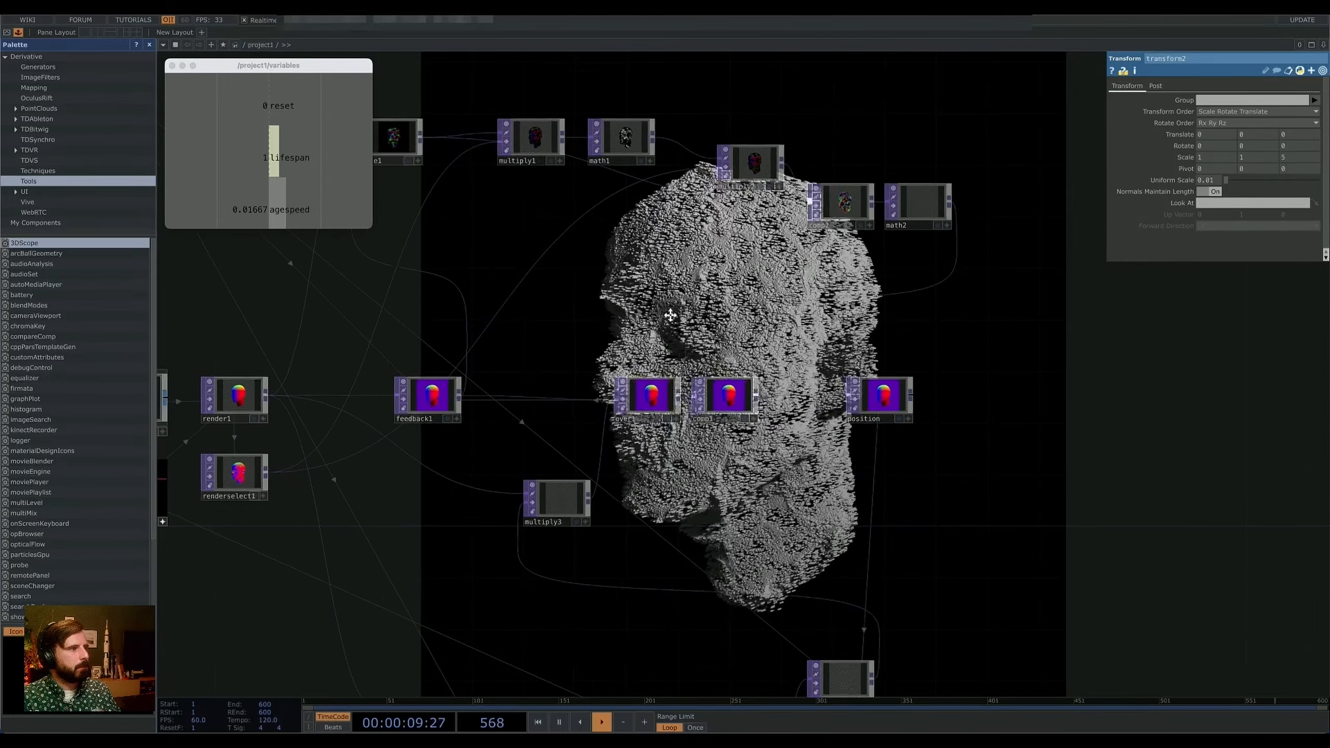
{"action": "left_click_drag", "start_coordinate": [670, 315], "coordinate": [573, 415]}
{"action": "left_click_drag", "start_coordinate": [552, 340], "coordinate": [312, 282]}
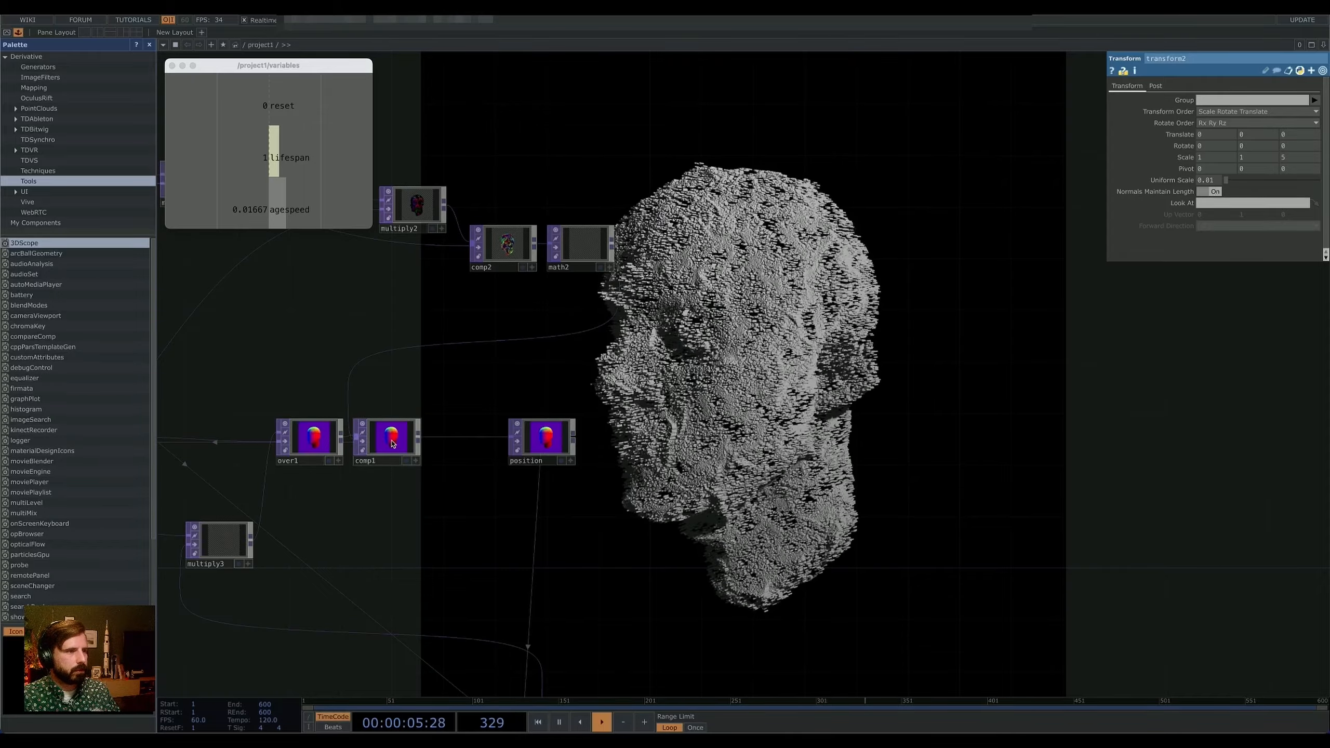
{"action": "right_click", "coordinate": [610, 248]}
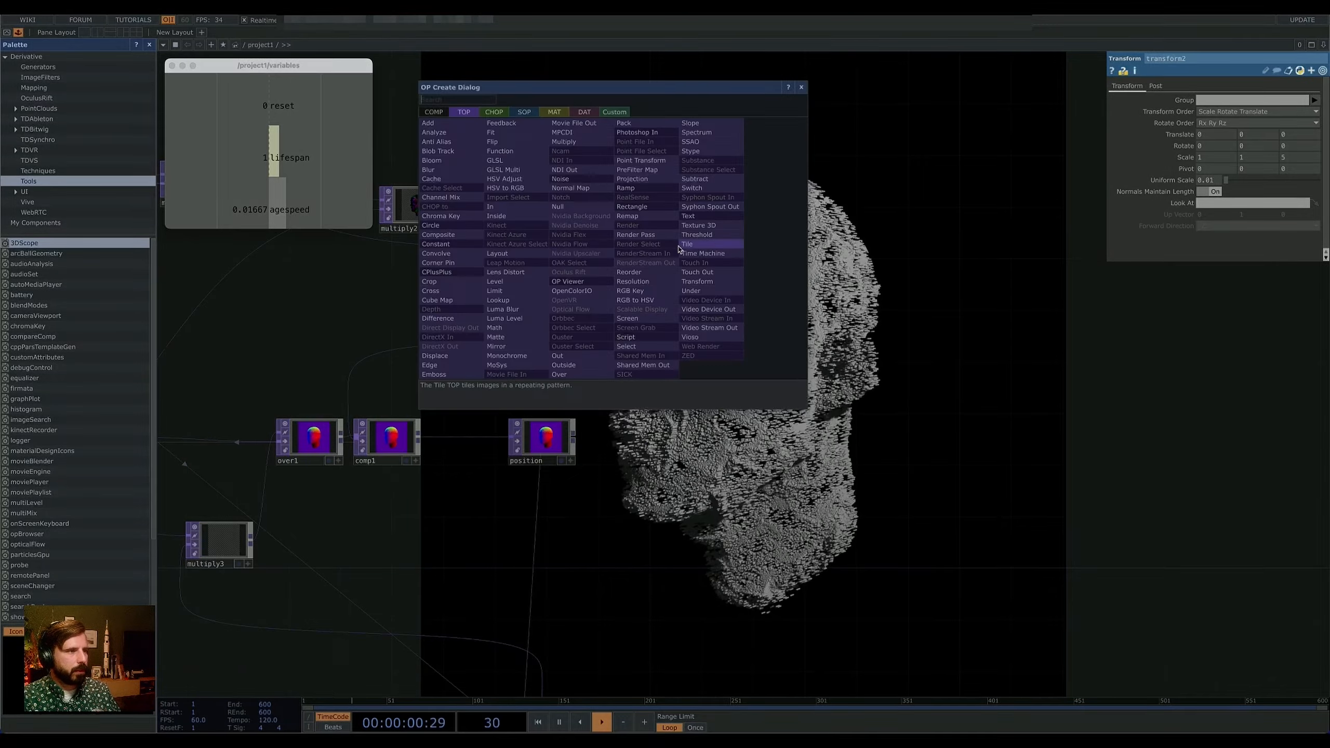
{"action": "left_click", "coordinate": [579, 207]}
{"action": "left_click", "coordinate": [797, 247]}
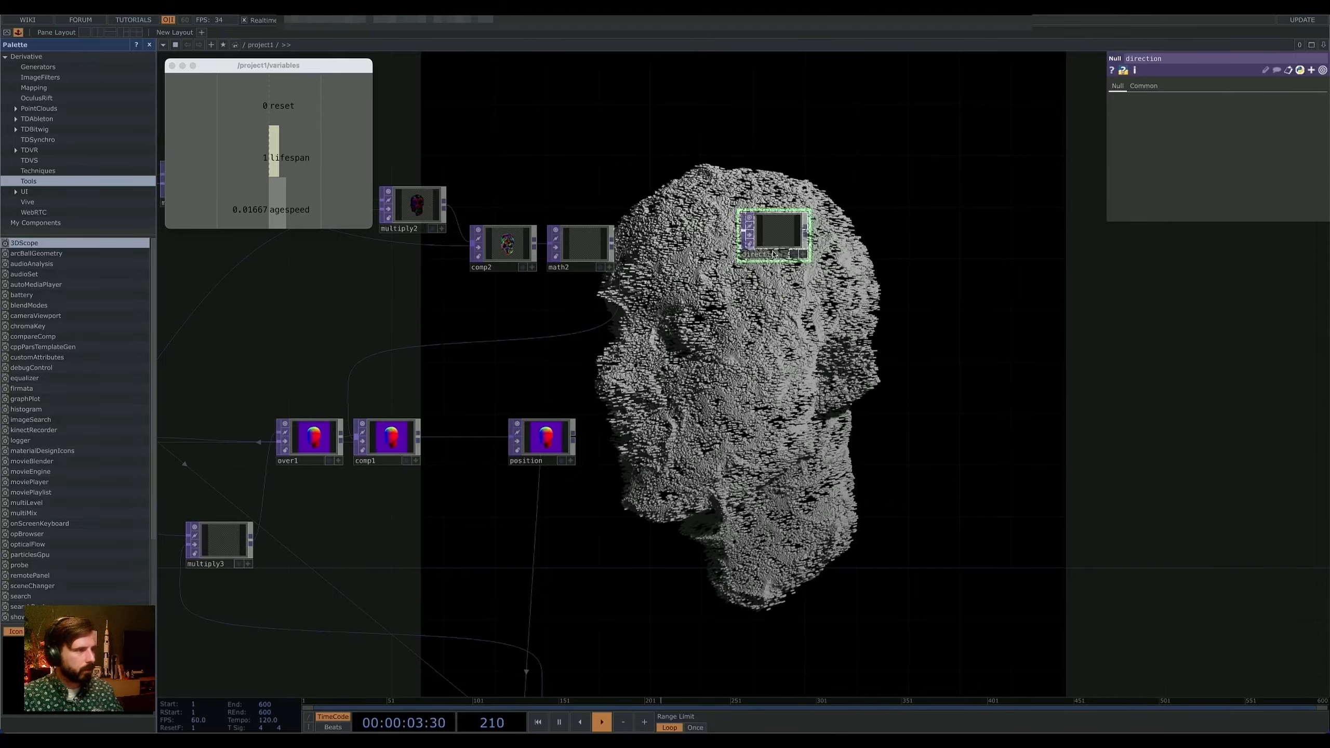
{"action": "left_click_drag", "start_coordinate": [558, 436], "coordinate": [804, 437]}
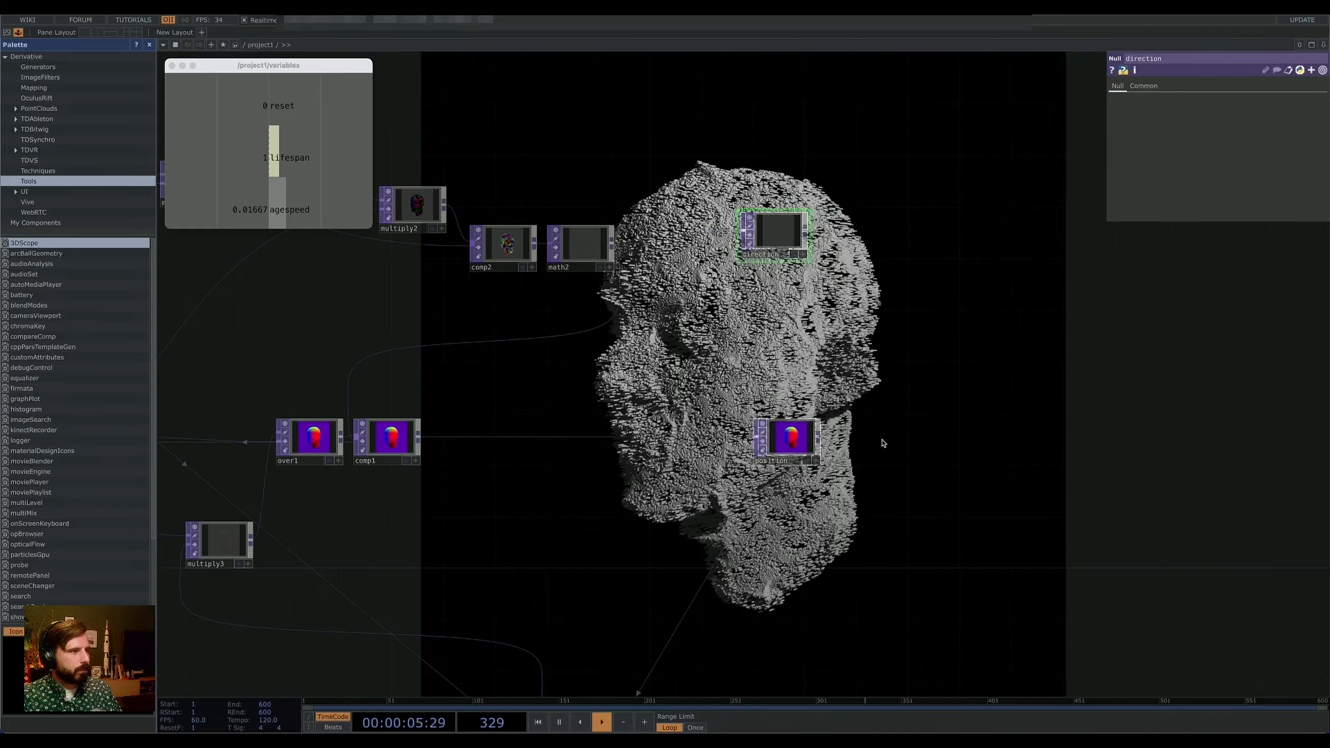
Step: Assign the direction null as the Rotate to OP in geo2's second set of instancing parameters
{"action": "left_click_drag", "start_coordinate": [891, 359], "coordinate": [864, 210]}
{"action": "scroll", "coordinate": [790, 91], "scroll_direction": "down", "scroll_amount": 1}
{"action": "left_click_drag", "start_coordinate": [760, 81], "coordinate": [762, 130]}
{"action": "left_click_drag", "start_coordinate": [966, 386], "coordinate": [955, 132]}
{"action": "scroll", "coordinate": [823, 455], "scroll_direction": "down", "scroll_amount": 1}
{"action": "left_click", "coordinate": [511, 490]}
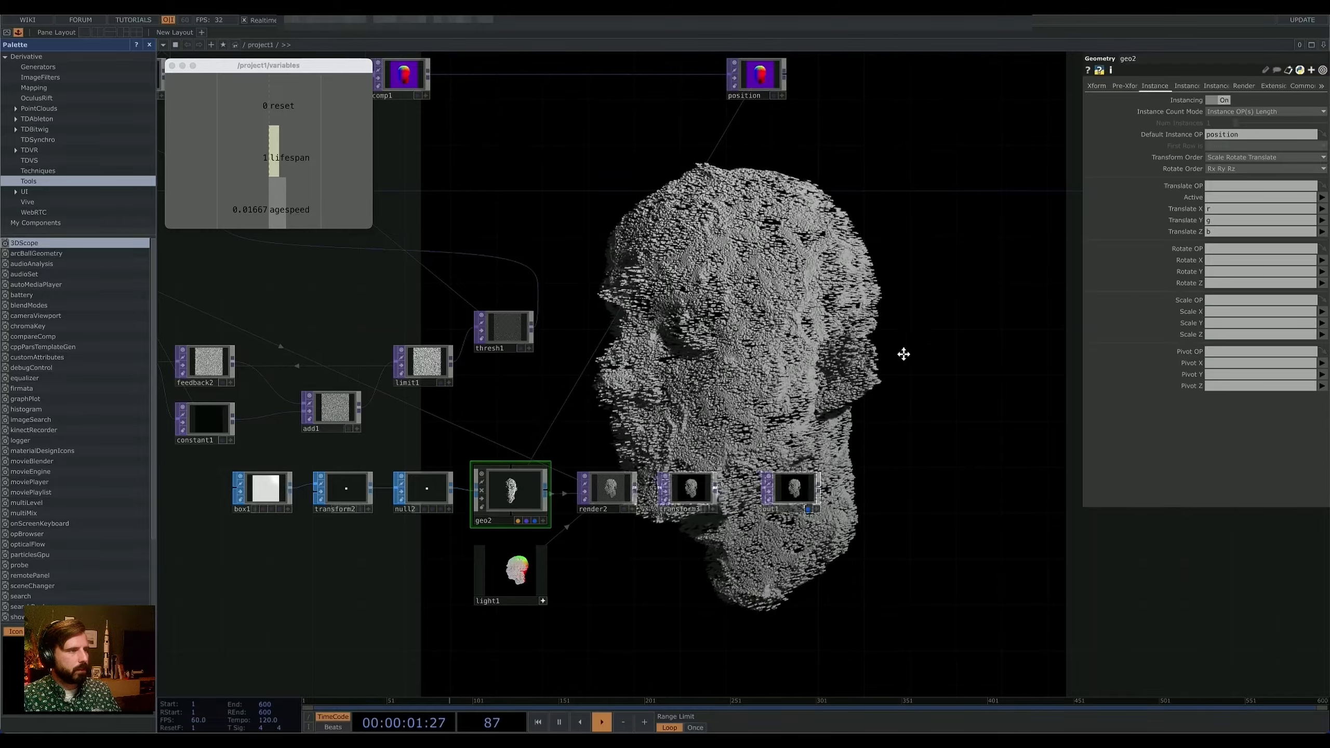
{"action": "left_click_drag", "start_coordinate": [903, 354], "coordinate": [857, 529]}
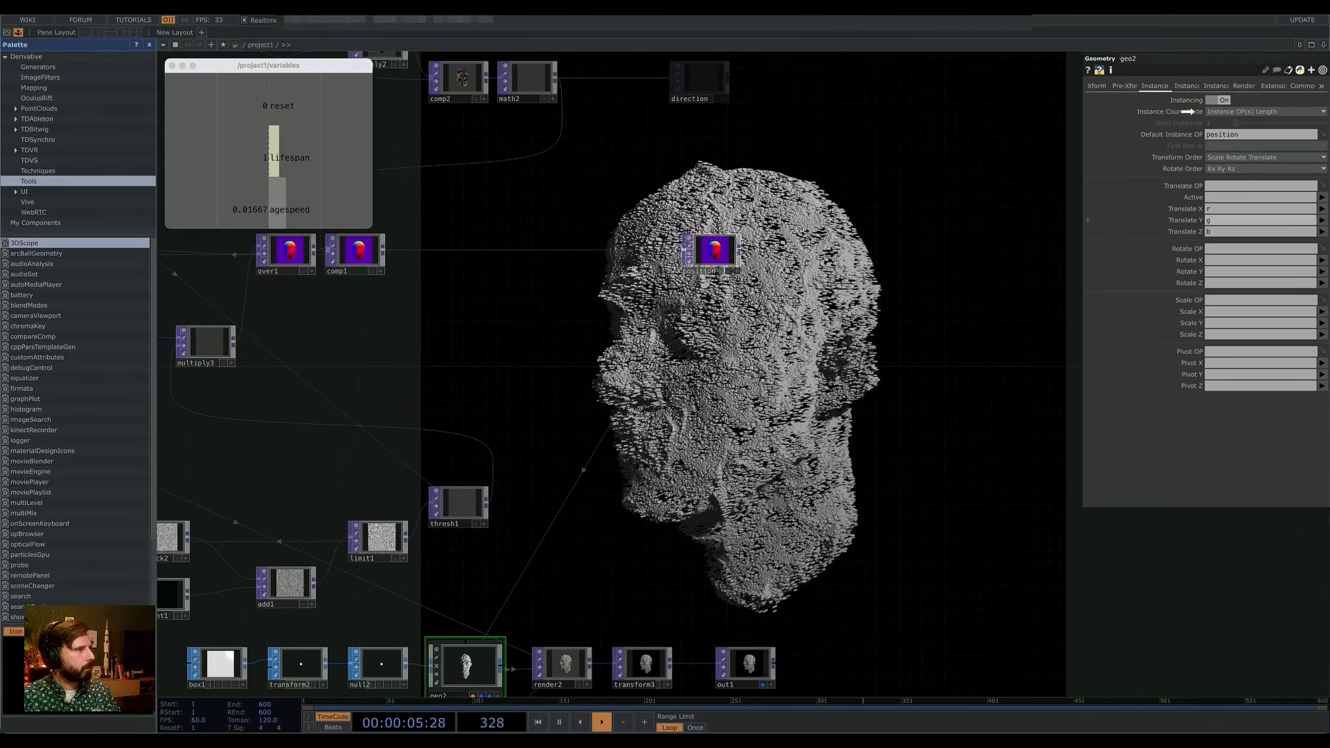
{"action": "left_click", "coordinate": [1193, 87]}
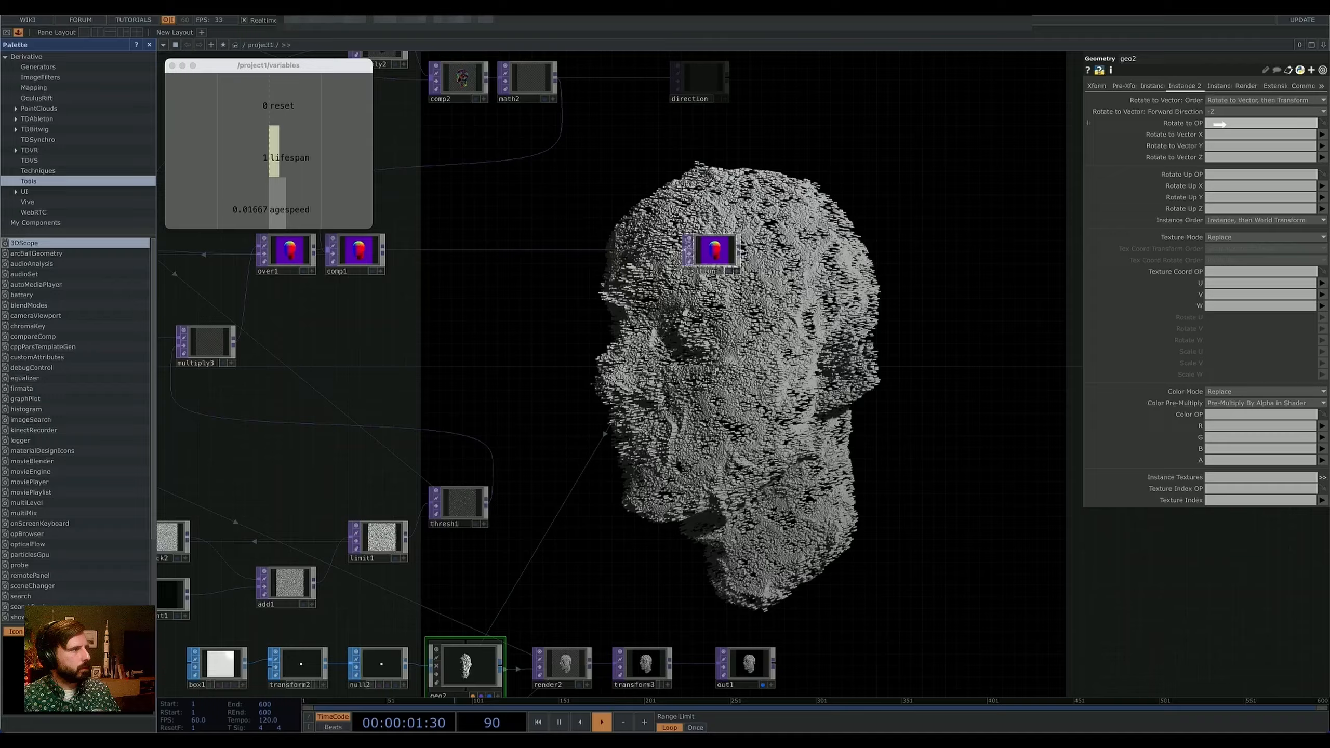
{"action": "left_click_drag", "start_coordinate": [1218, 124], "coordinate": [1220, 124]}
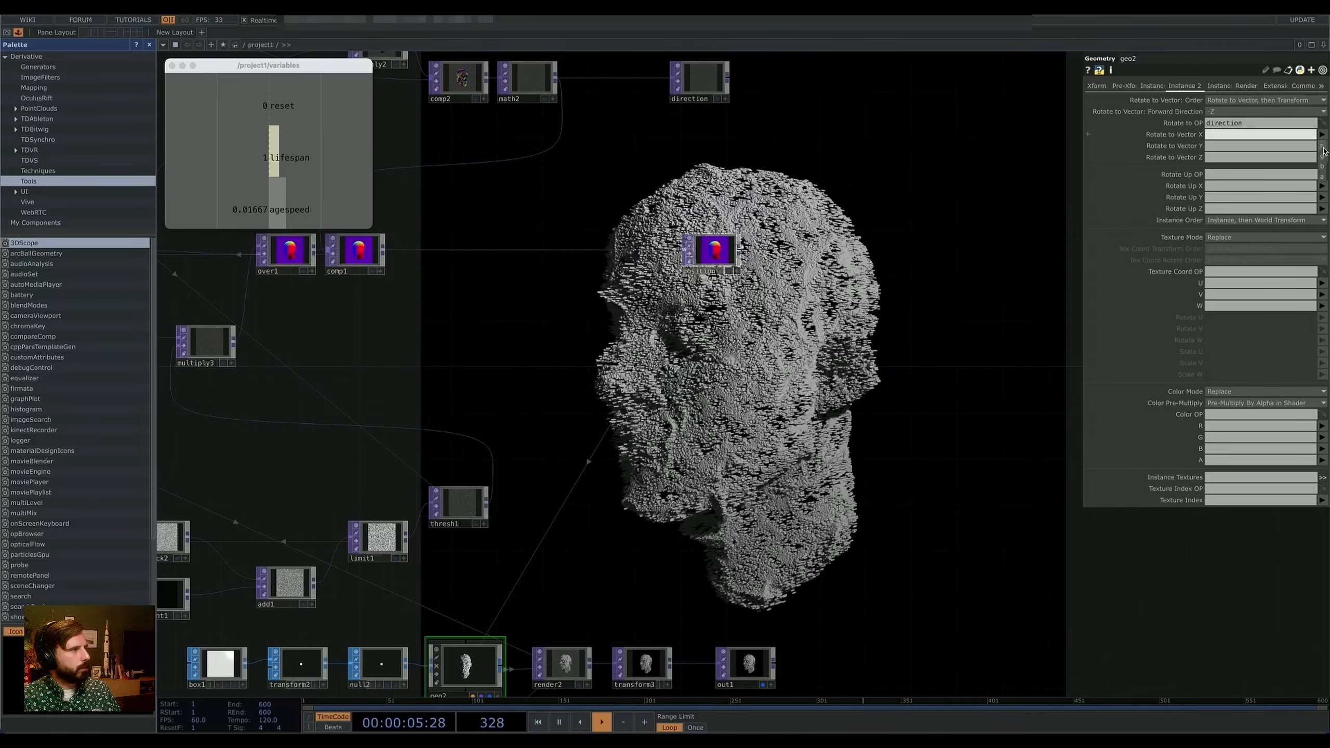
Step: Map geo2's Rotate to Vector X, Y and Z to the r, g and b channels
{"action": "left_click", "coordinate": [1324, 149]}
{"action": "left_click", "coordinate": [1322, 145]}
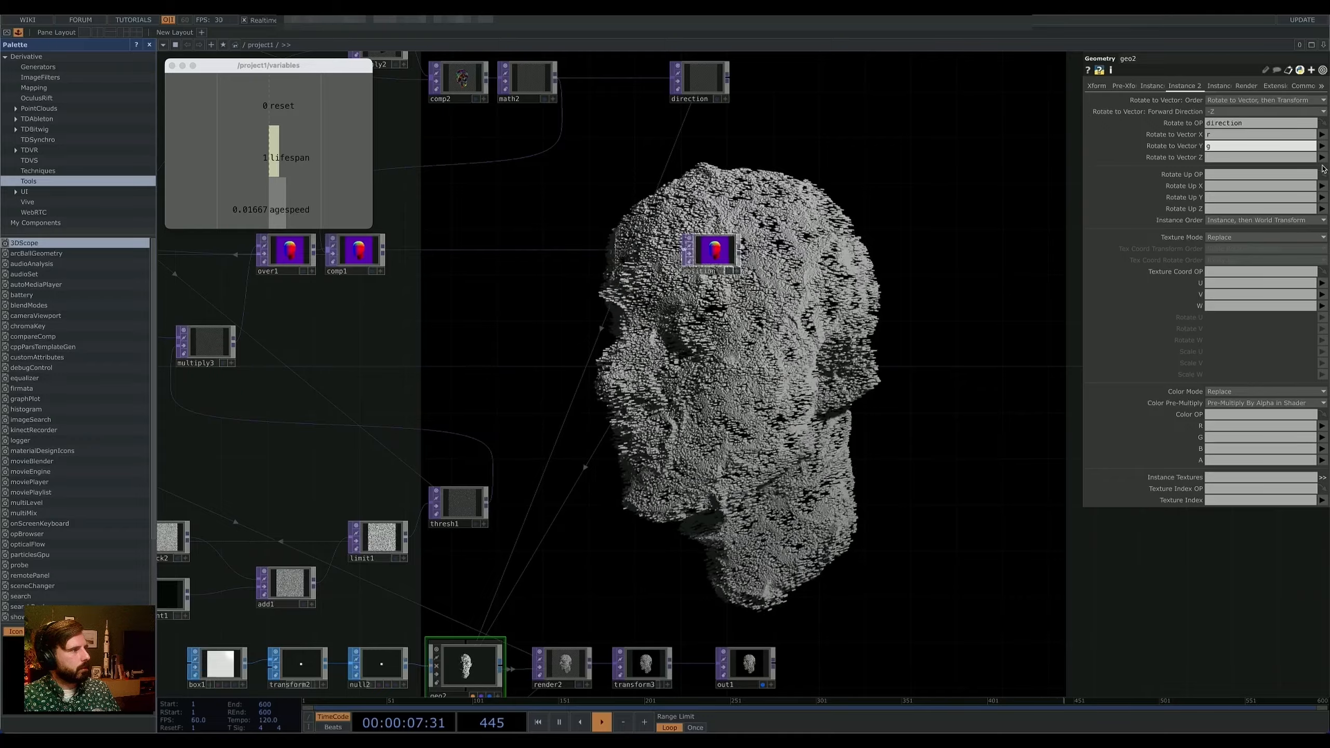
{"action": "left_click", "coordinate": [1323, 167]}
{"action": "left_click", "coordinate": [1322, 157]}
{"action": "left_click", "coordinate": [1321, 189]}
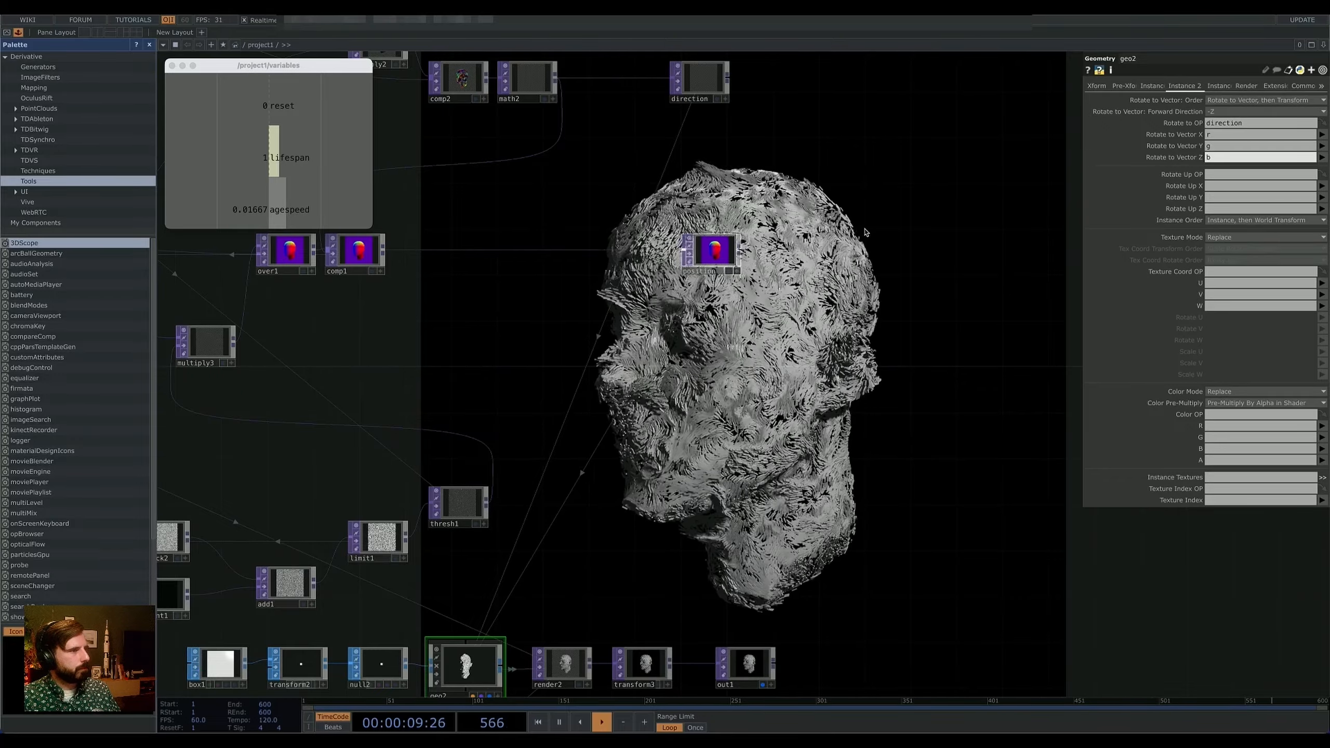
Step: Examine the noise, direction and position branches of the network against the rotated instances on the head
{"action": "left_click_drag", "start_coordinate": [1069, 217], "coordinate": [853, 389]}
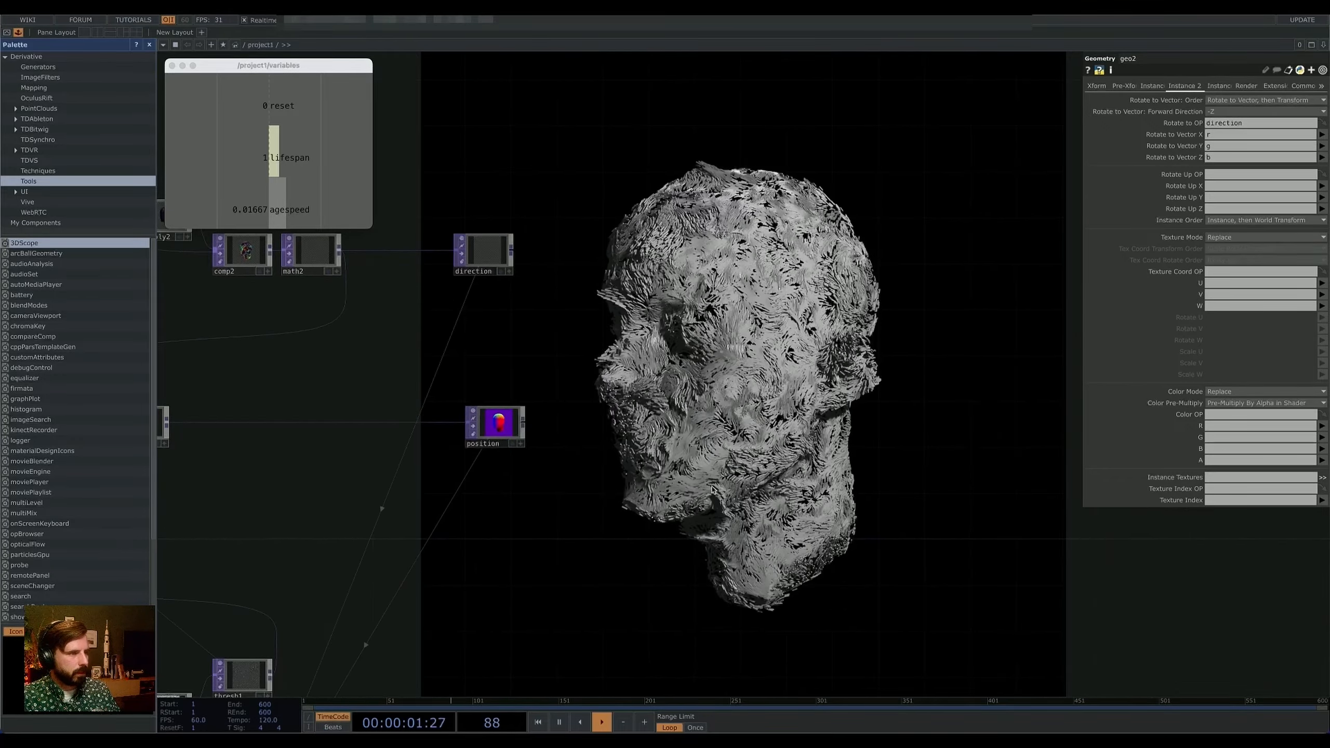
{"action": "left_click_drag", "start_coordinate": [601, 349], "coordinate": [905, 373]}
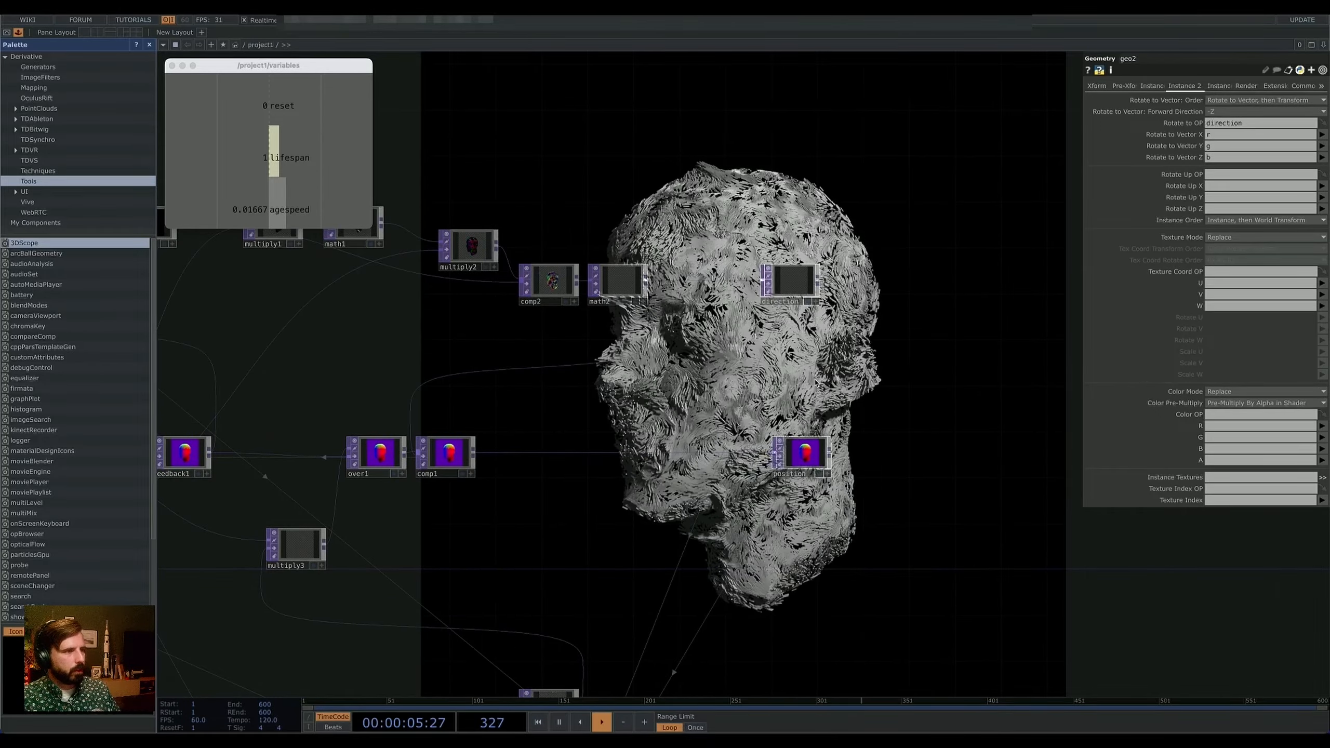
{"action": "left_click_drag", "start_coordinate": [578, 566], "coordinate": [664, 533]}
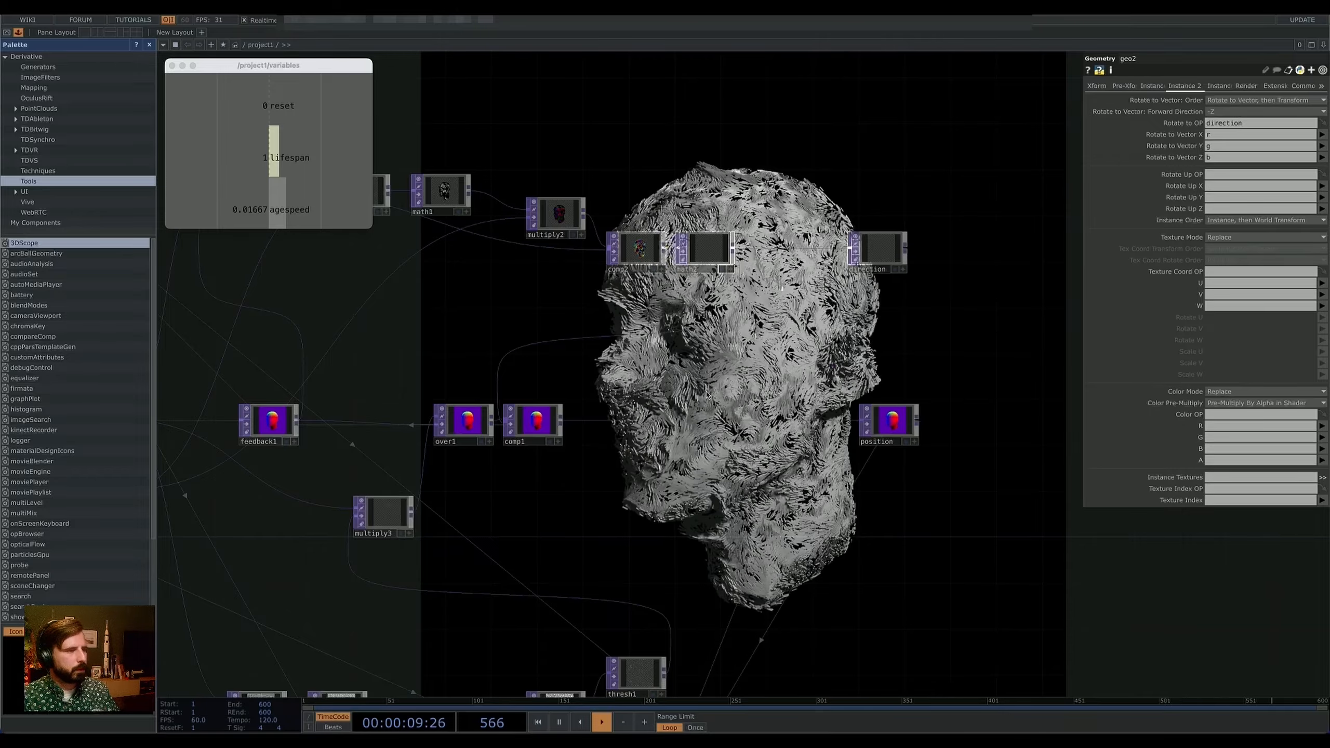
{"action": "left_click_drag", "start_coordinate": [742, 359], "coordinate": [795, 440]}
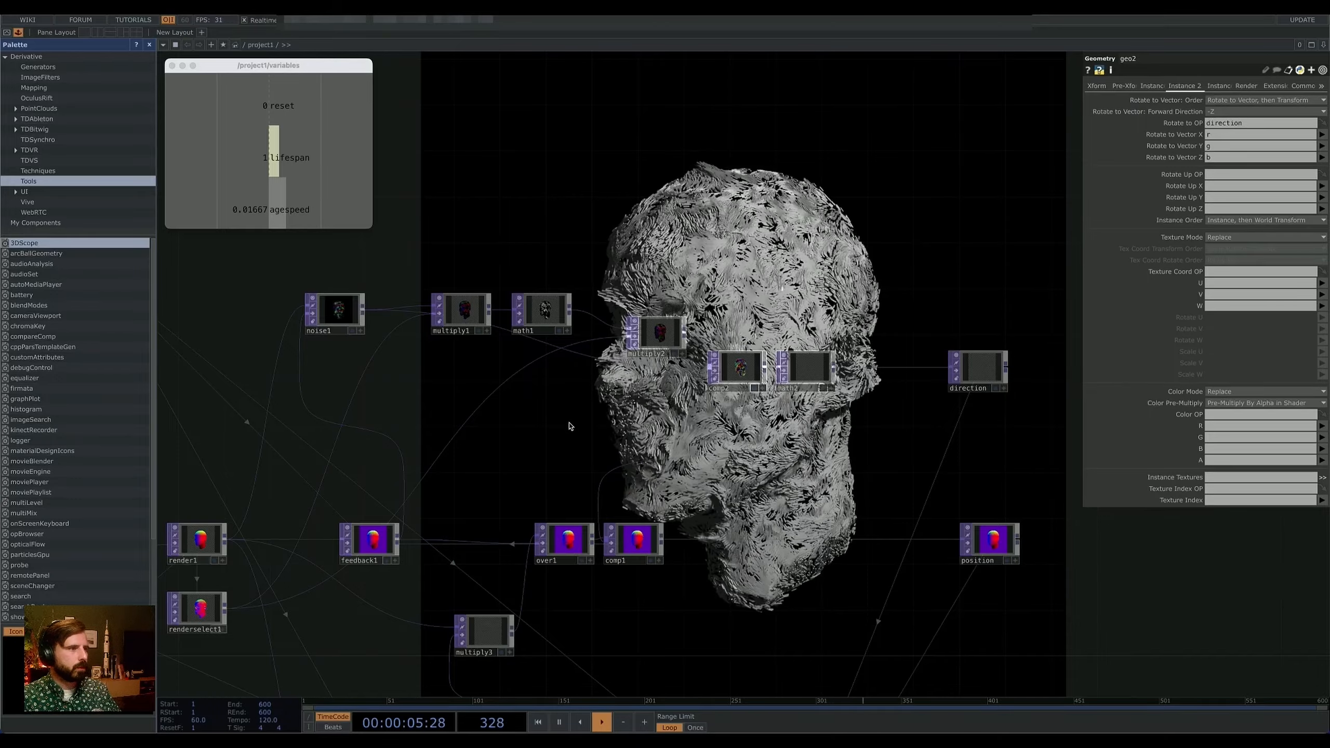
{"action": "left_click_drag", "start_coordinate": [571, 426], "coordinate": [493, 410]}
{"action": "left_click_drag", "start_coordinate": [665, 431], "coordinate": [540, 389]}
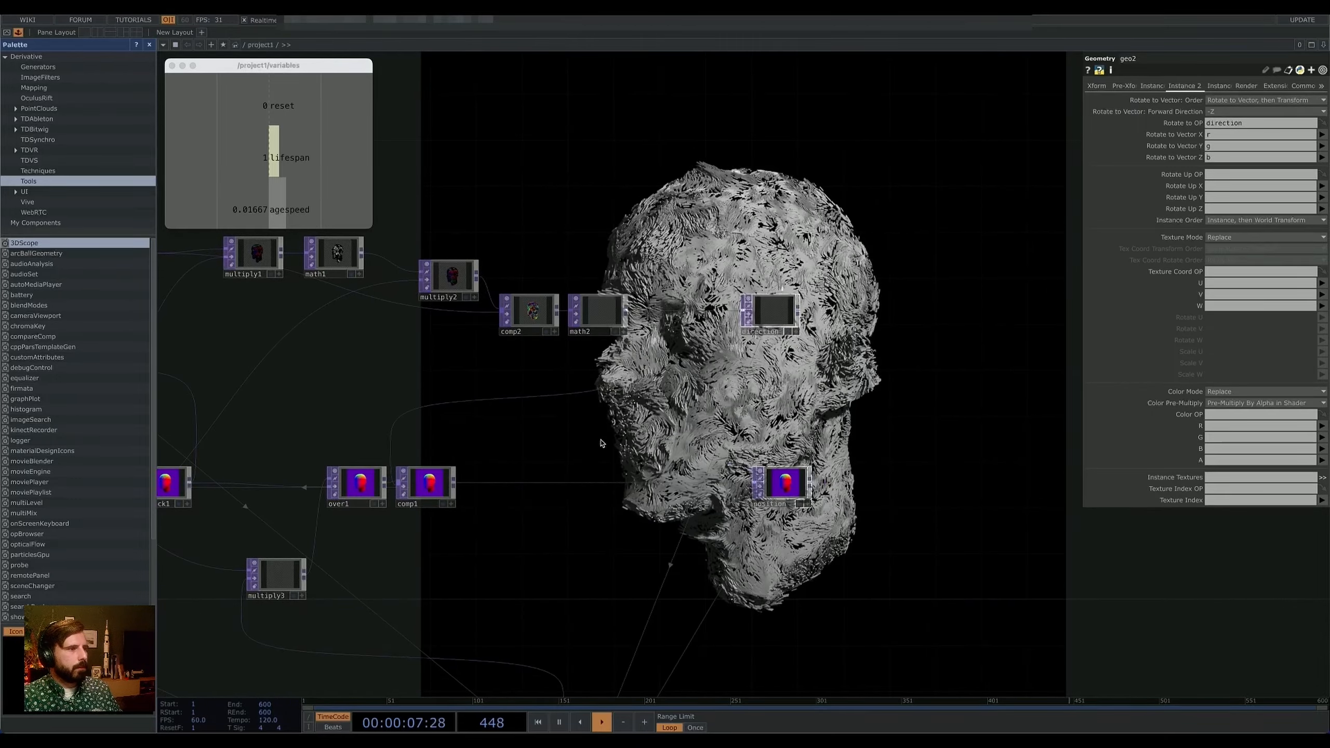
{"action": "left_click_drag", "start_coordinate": [601, 443], "coordinate": [683, 475]}
{"action": "left_click_drag", "start_coordinate": [486, 409], "coordinate": [688, 452]}
{"action": "left_click_drag", "start_coordinate": [593, 367], "coordinate": [427, 239]}
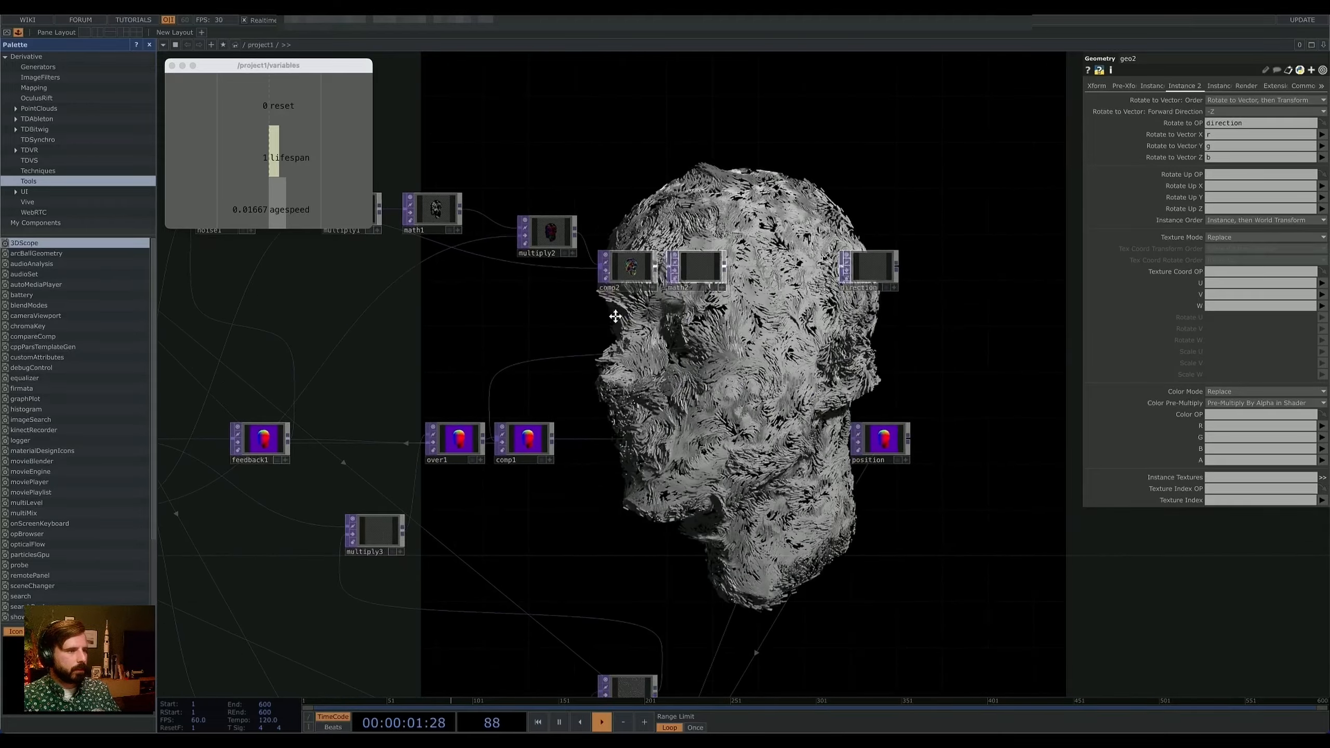
{"action": "left_click_drag", "start_coordinate": [617, 315], "coordinate": [647, 285]}
Step: Move the whole row from box1 to out1, together with light1, further down to free space below the feedback network
{"action": "left_click_drag", "start_coordinate": [665, 439], "coordinate": [697, 154]}
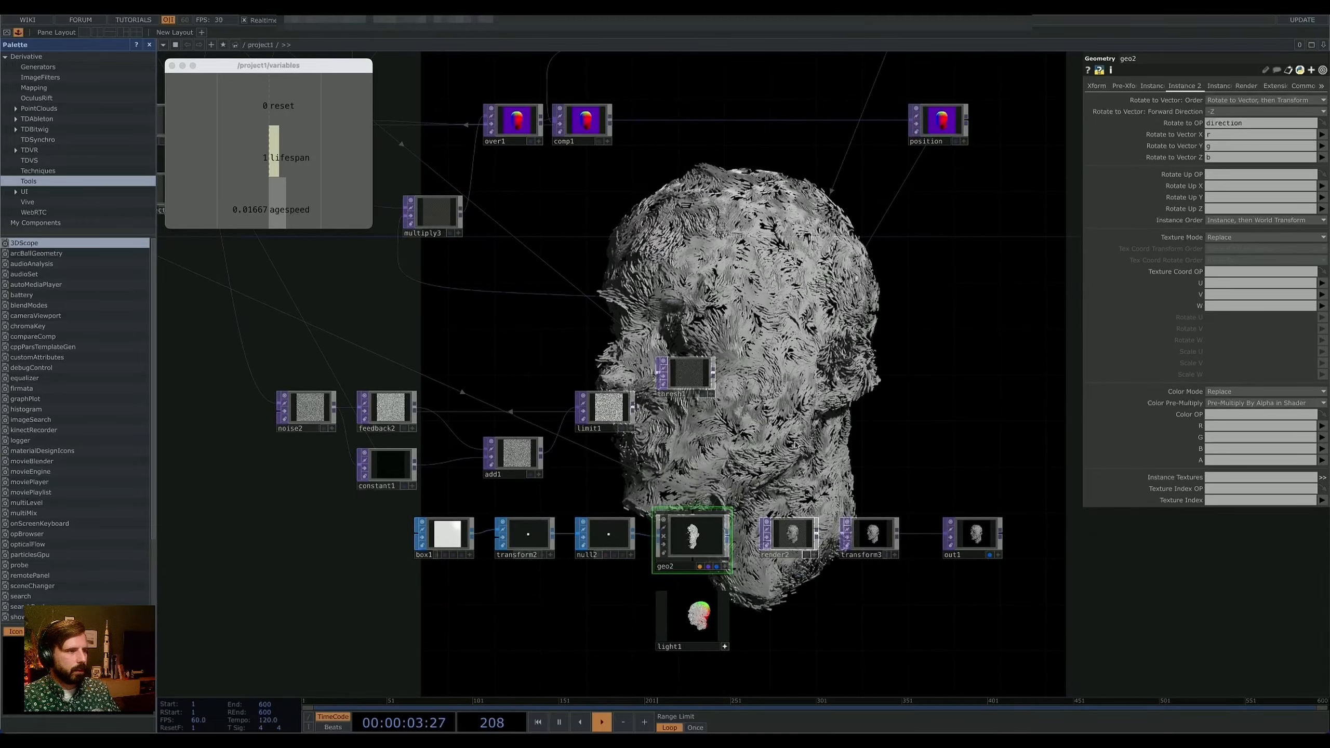
{"action": "scroll", "coordinate": [795, 443], "scroll_direction": "down", "scroll_amount": 1}
{"action": "left_click_drag", "start_coordinate": [888, 479], "coordinate": [793, 282]}
{"action": "right_click_drag", "start_coordinate": [968, 293], "coordinate": [296, 550]}
{"action": "left_click_drag", "start_coordinate": [595, 346], "coordinate": [595, 547]}
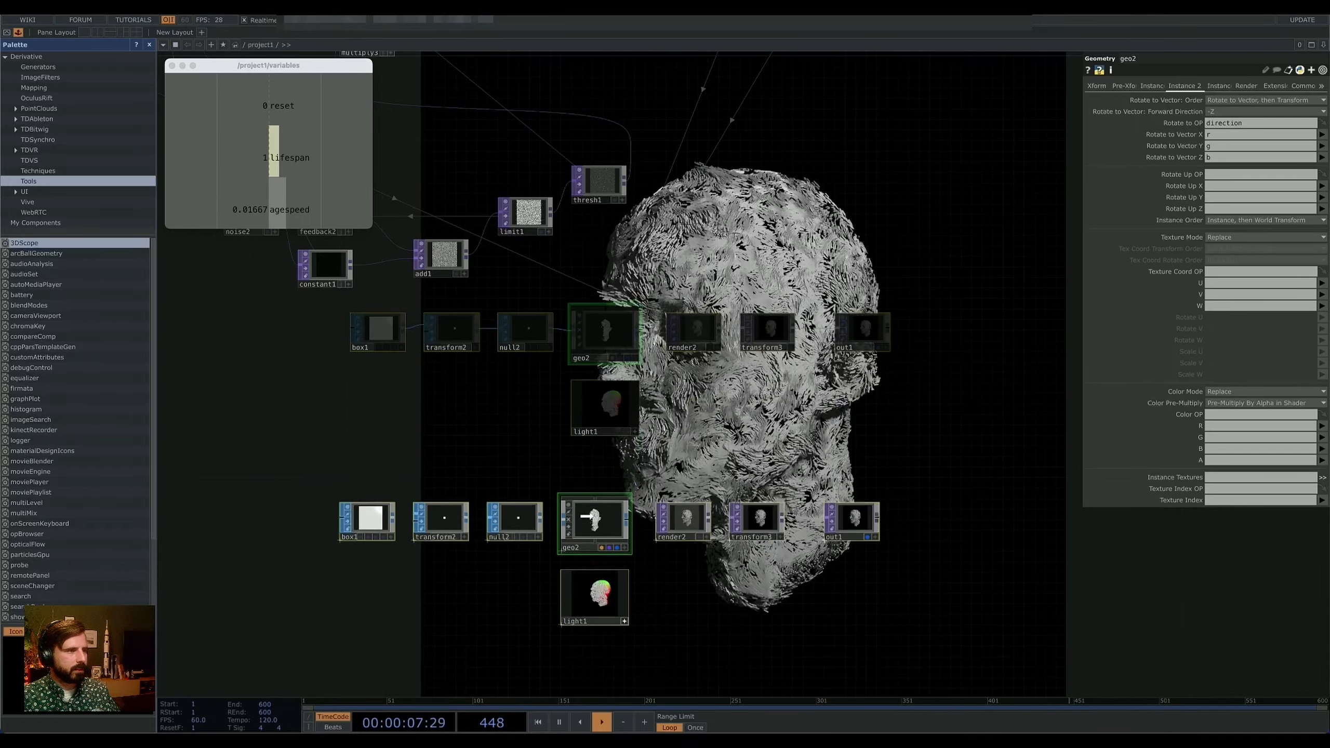
Step: Examine the add1, limit1 and thresh1 nodes of the particle age branch up close
{"action": "scroll", "coordinate": [580, 303], "scroll_direction": "up", "scroll_amount": 5}
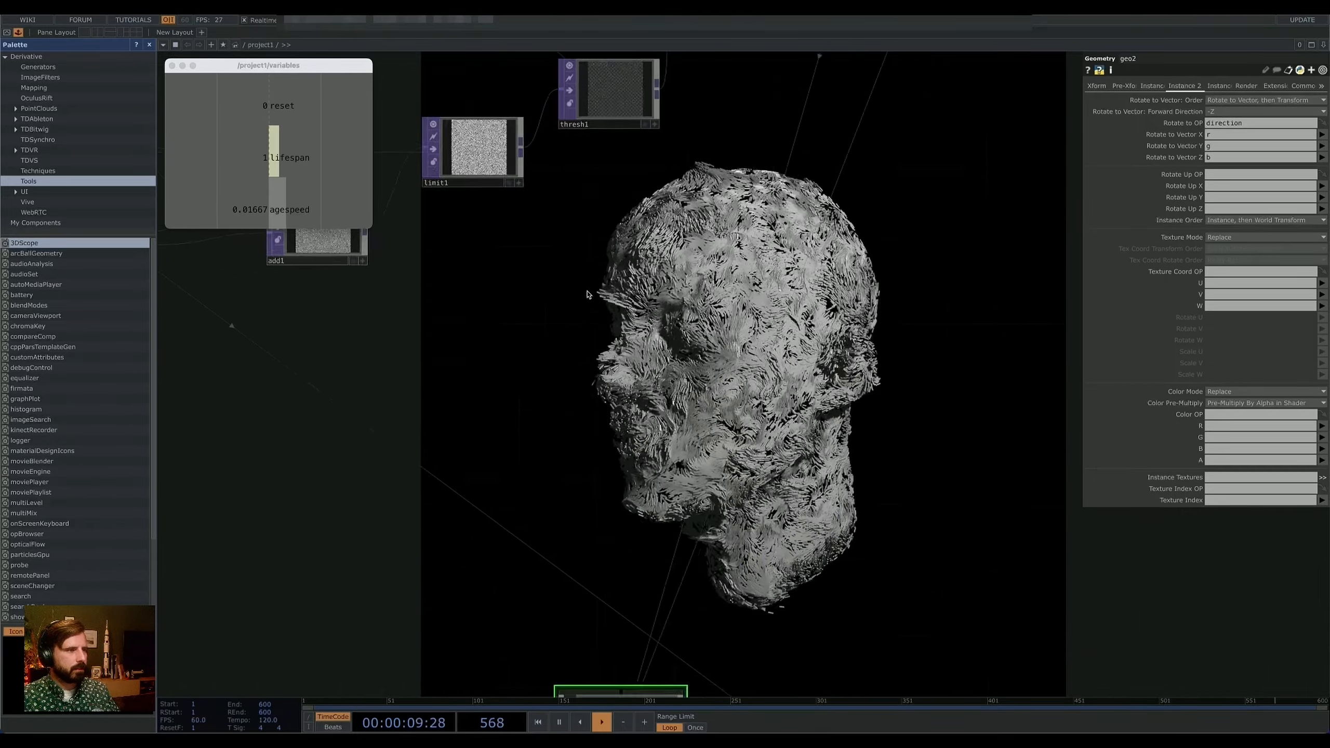
{"action": "scroll", "coordinate": [578, 308], "scroll_direction": "down", "scroll_amount": 2}
{"action": "left_click_drag", "start_coordinate": [576, 309], "coordinate": [616, 473]}
{"action": "left_click_drag", "start_coordinate": [635, 370], "coordinate": [615, 371]}
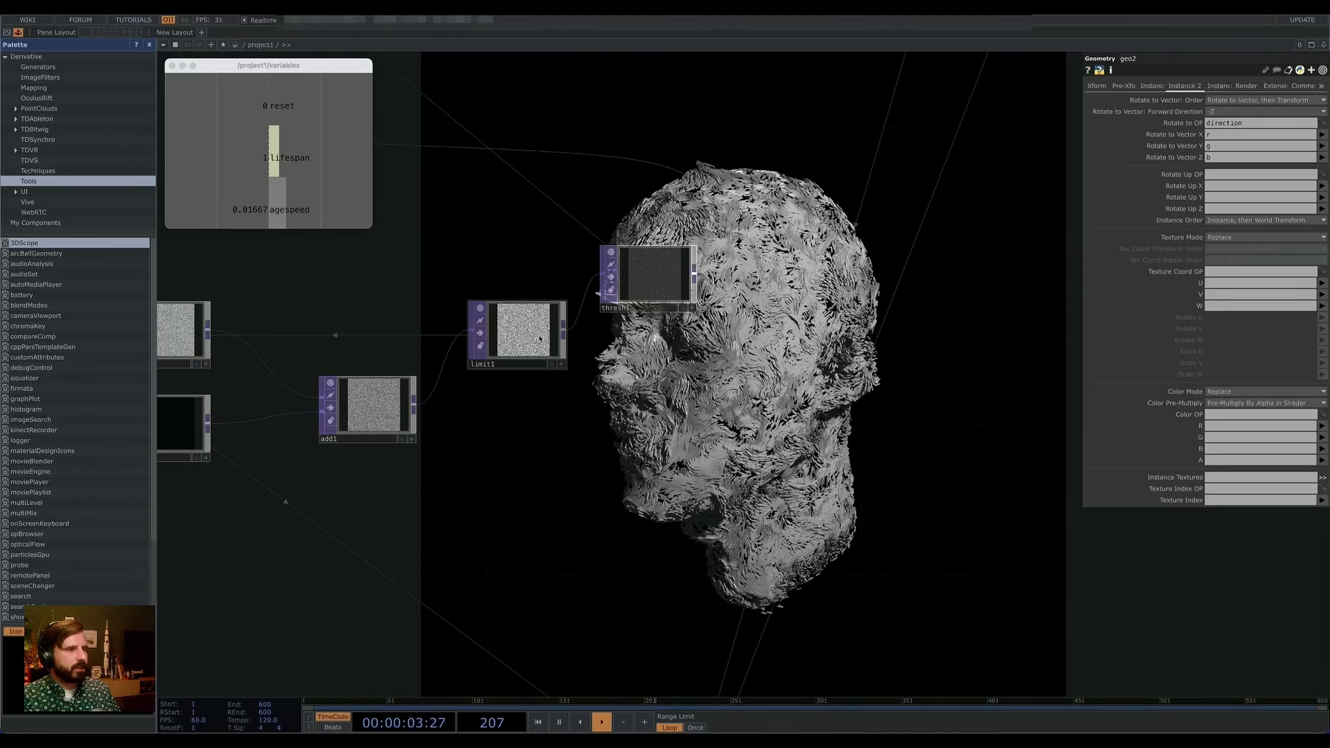